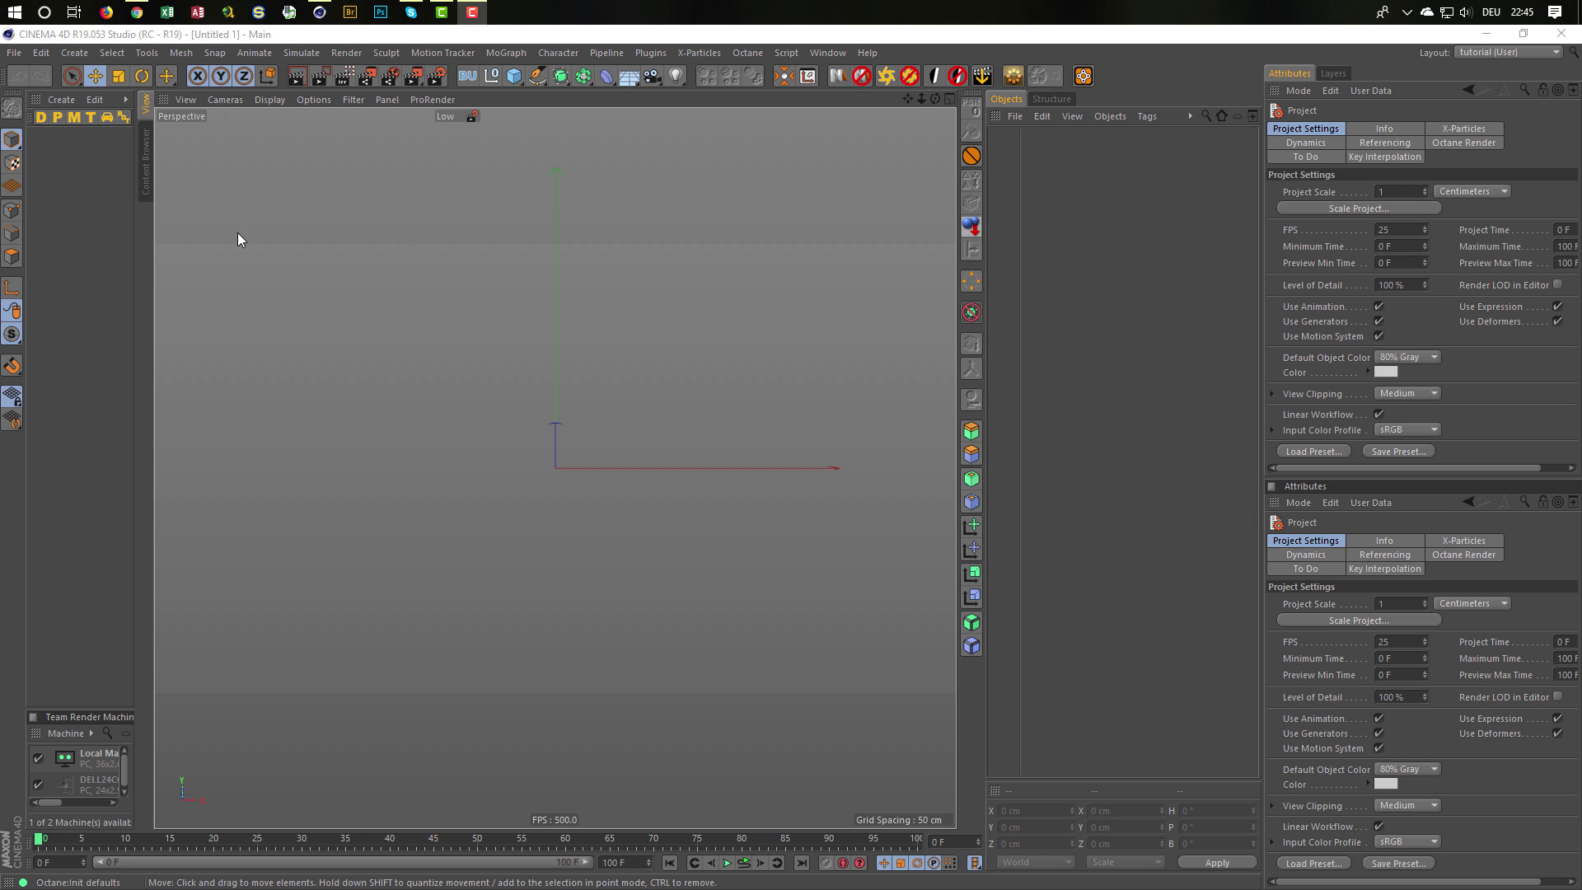
# Switch to Chrome to examine the cylinder mesh and fork cap reference images, and return to Cinema 4D.
pyautogui.moveTo(140, 16)
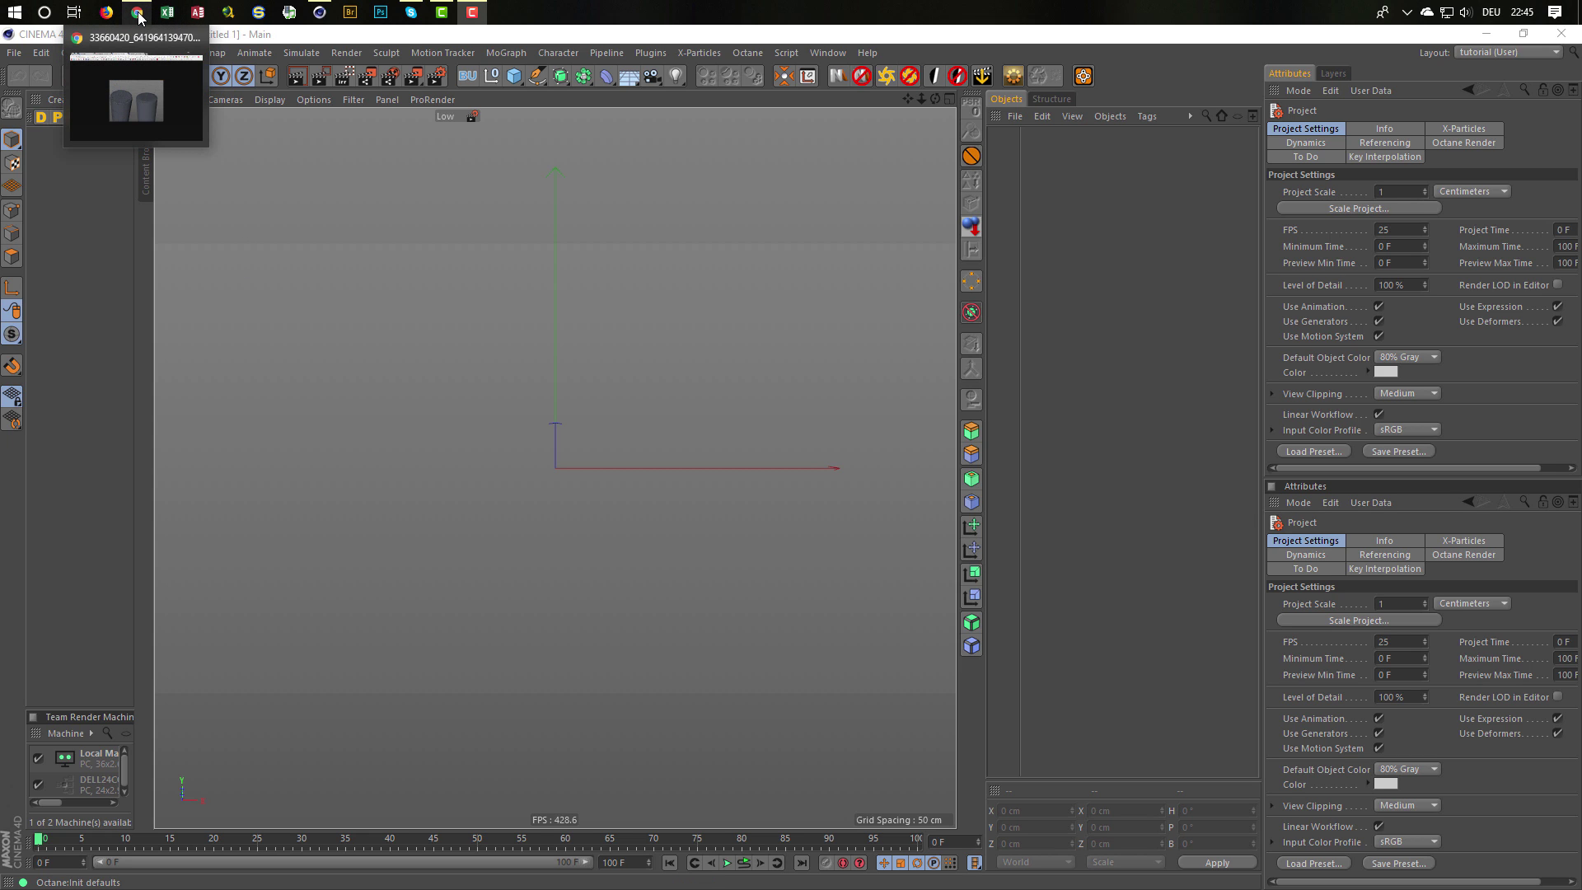
pyautogui.click(135, 103)
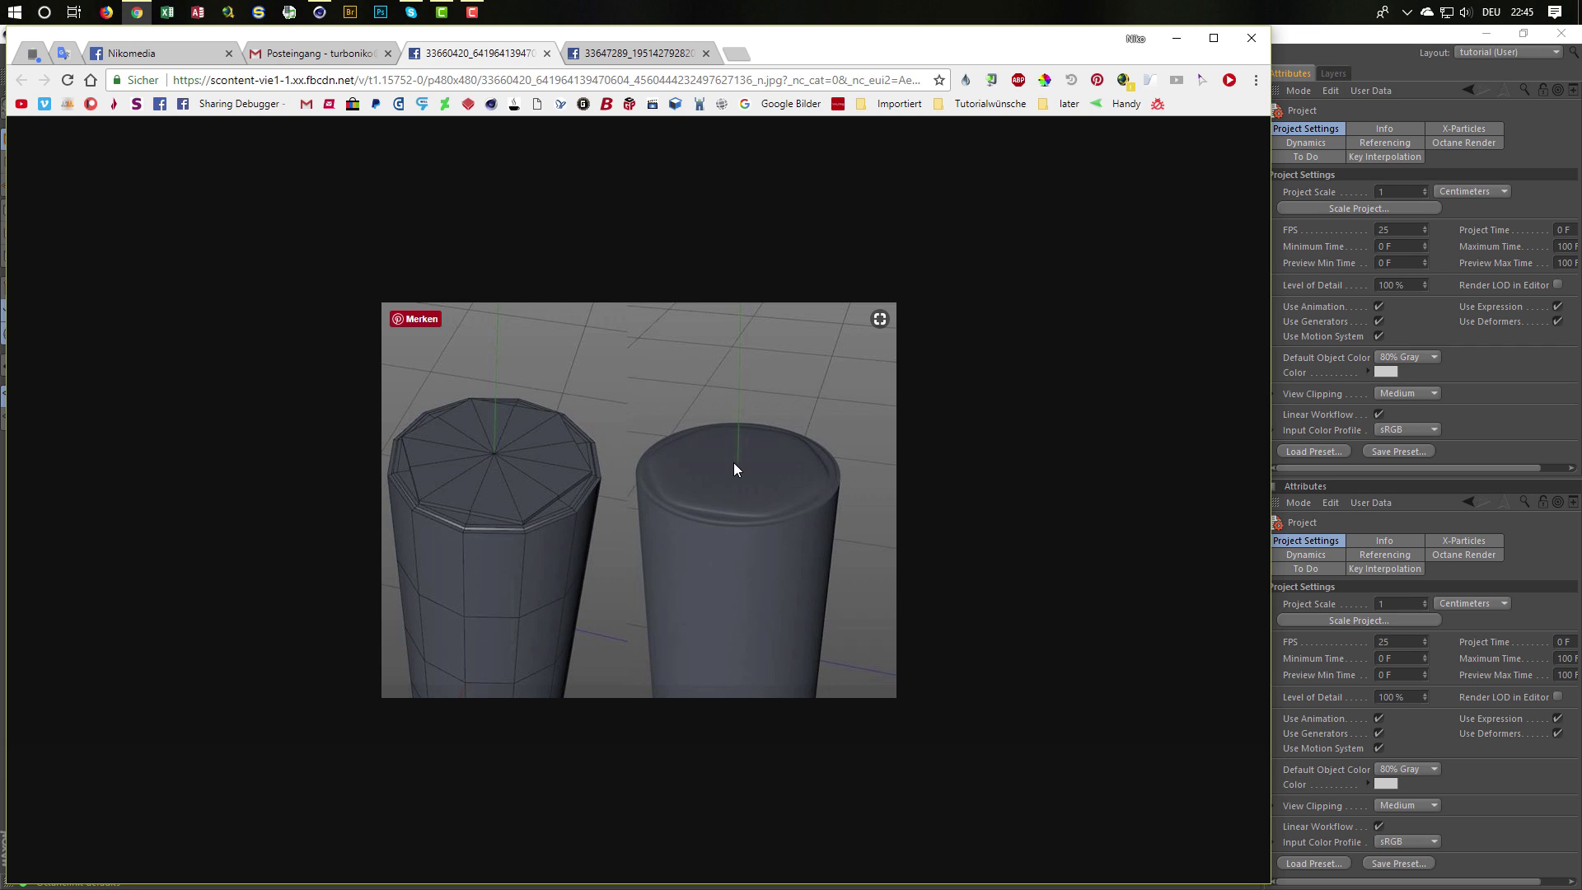
pyautogui.click(650, 52)
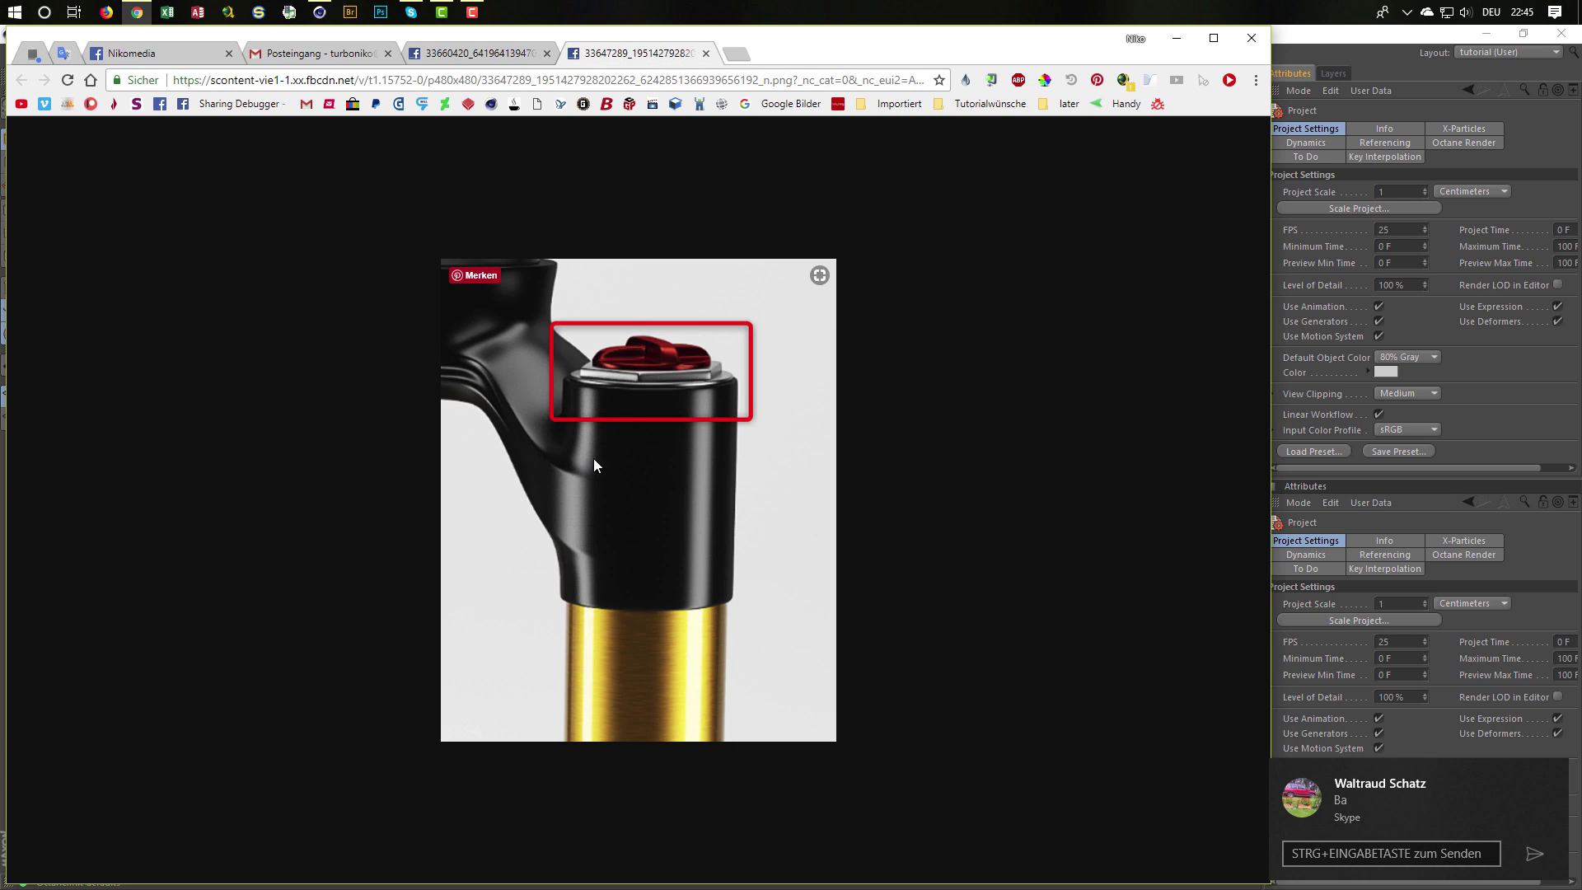
pyautogui.click(1552, 773)
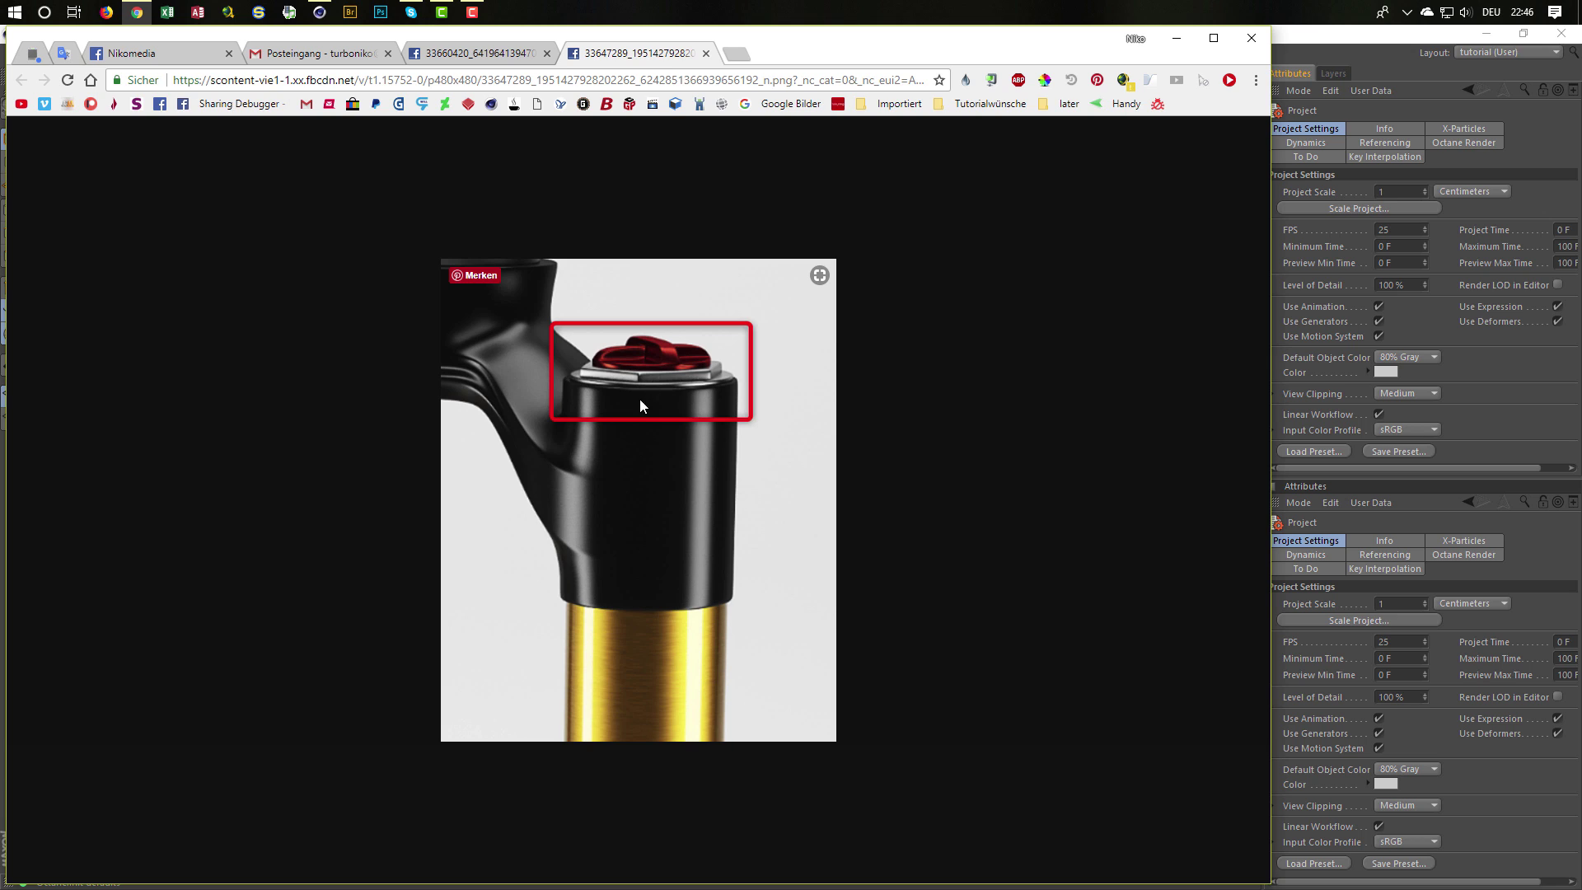
pyautogui.click(1299, 40)
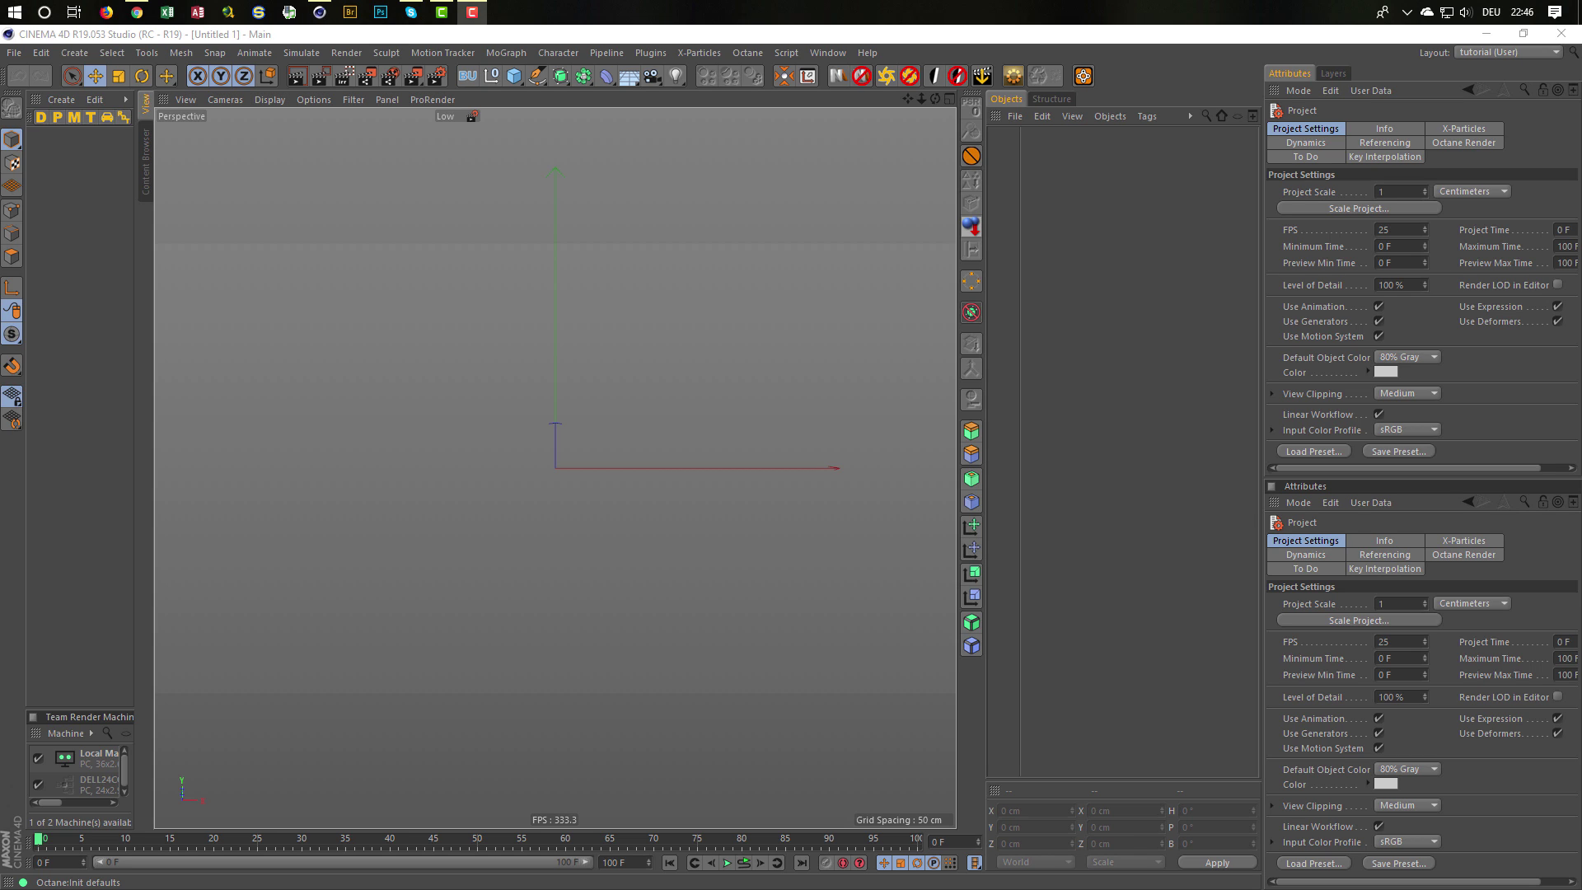
pyautogui.click(1109, 43)
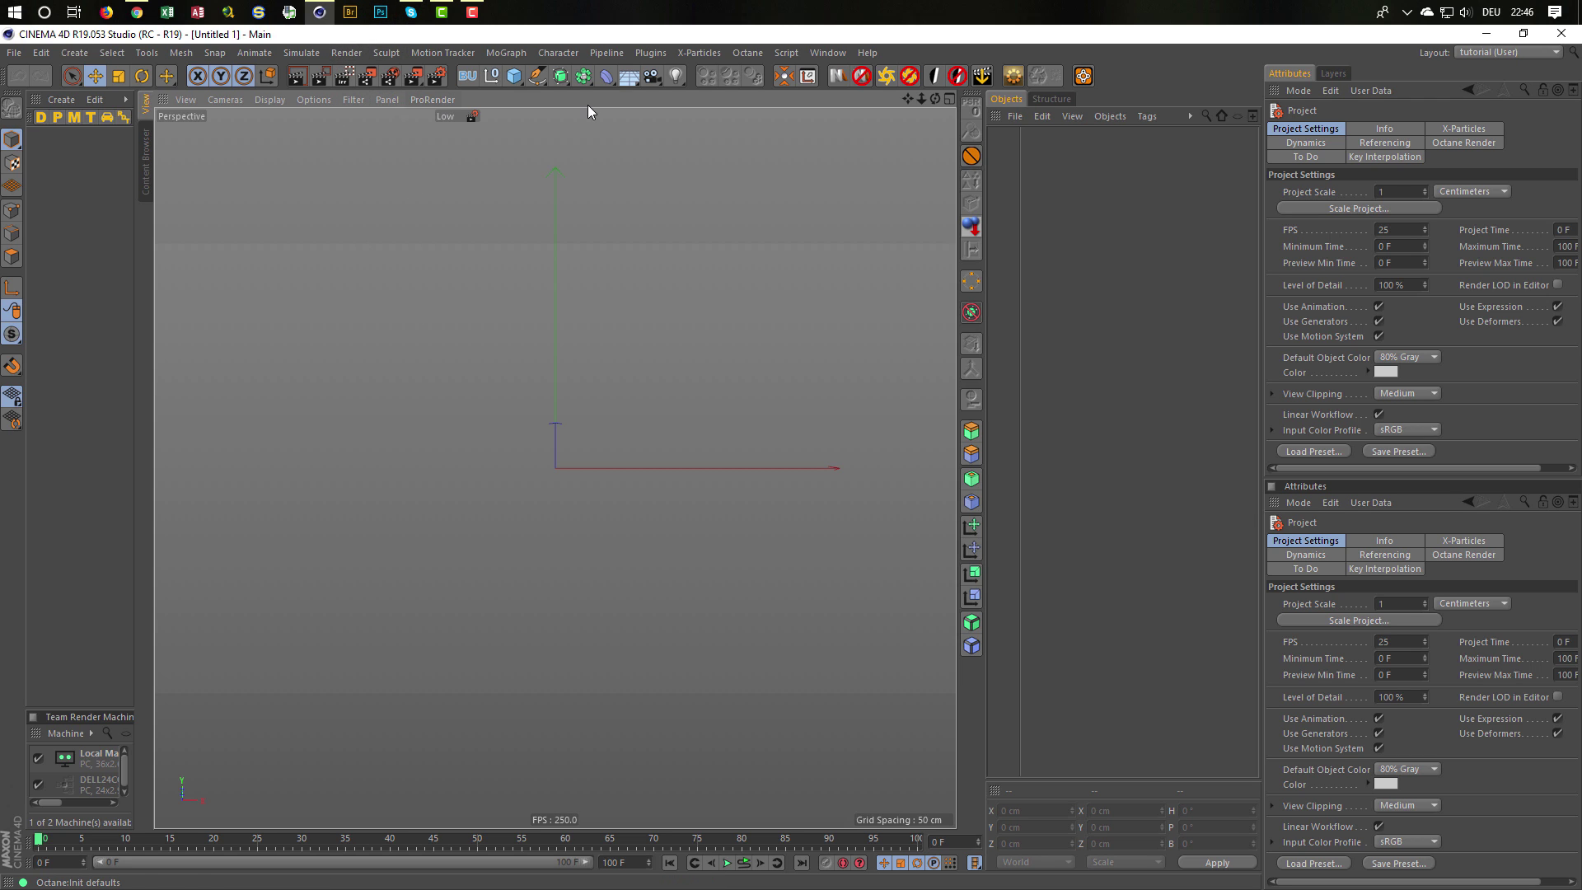
# Add a cylinder primitive and set its rotation segments to 18.
pyautogui.click(518, 79)
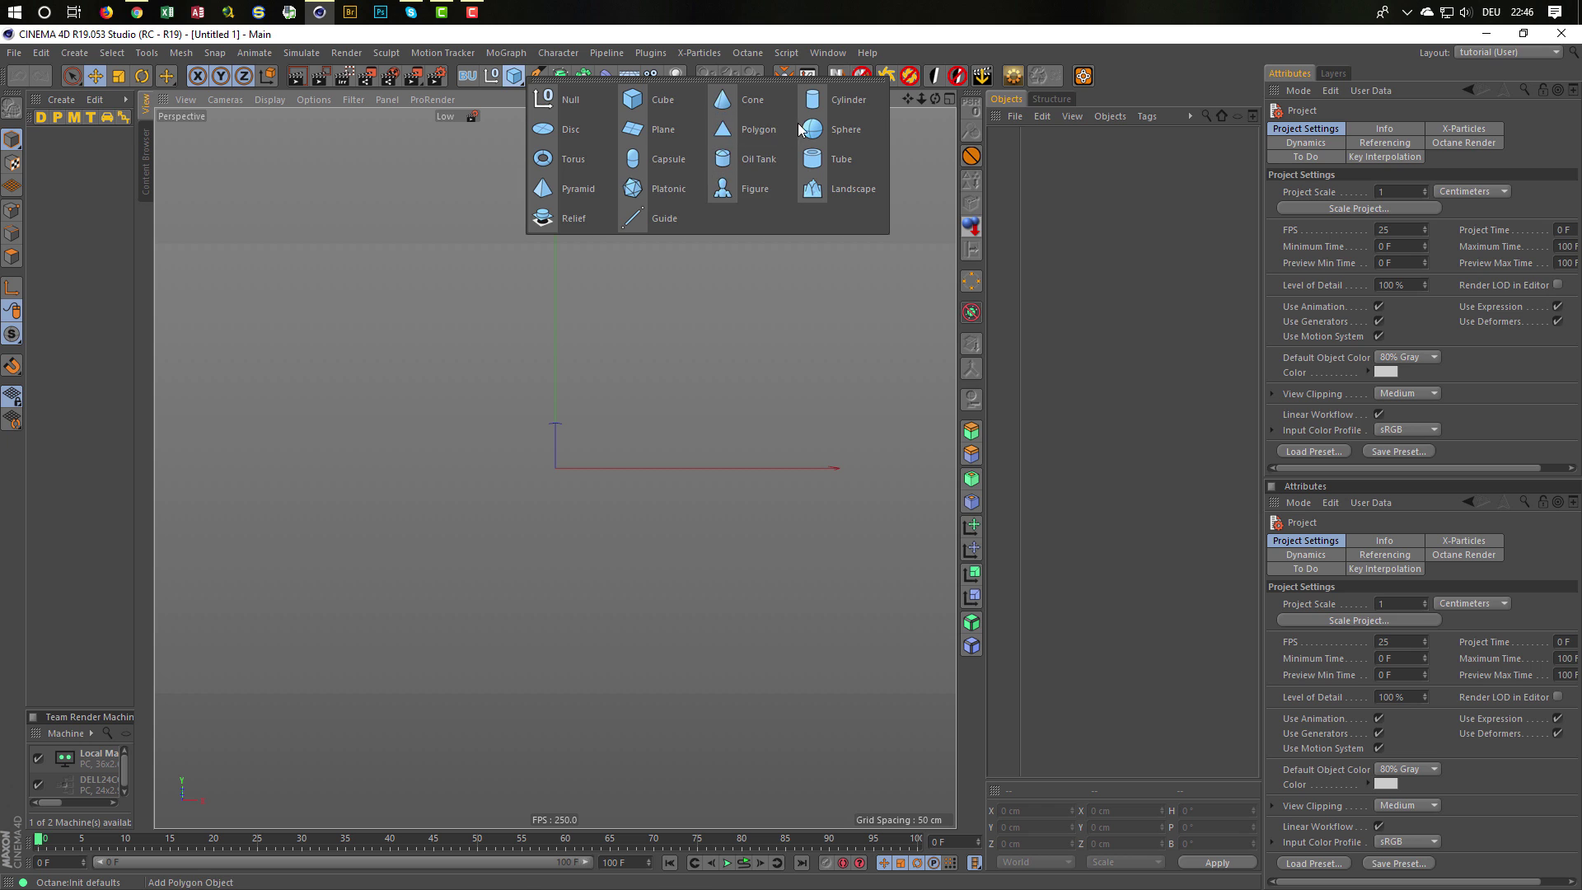
pyautogui.click(832, 100)
pyautogui.keyDown('alt'); pyautogui.moveTo(561, 468); pyautogui.dragTo(596, 374); pyautogui.keyUp('alt')
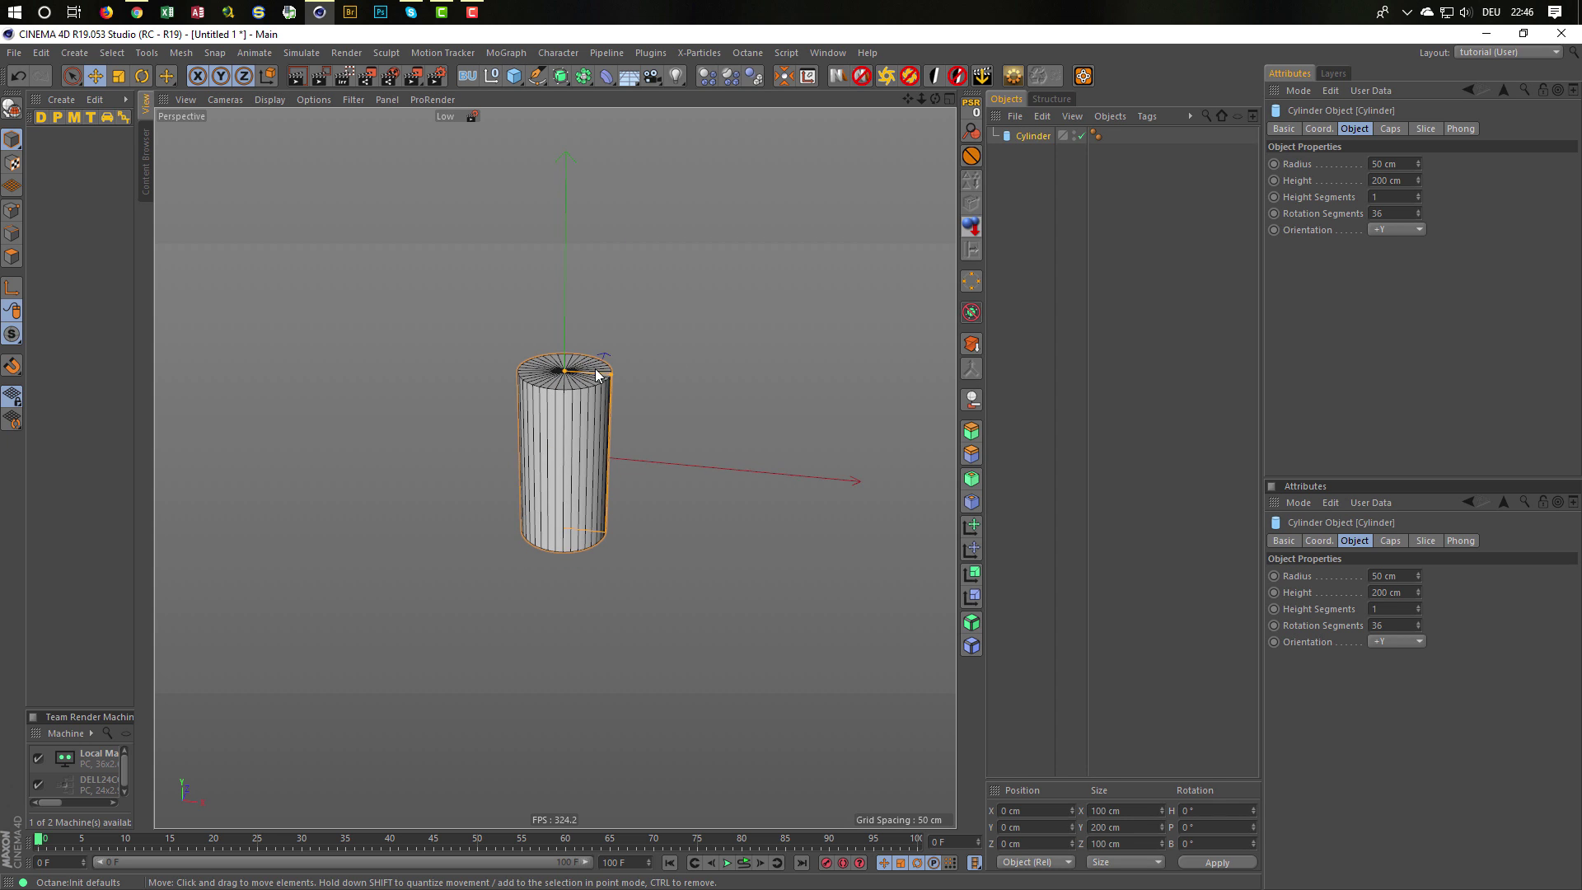
pyautogui.scroll(5, 596, 375)
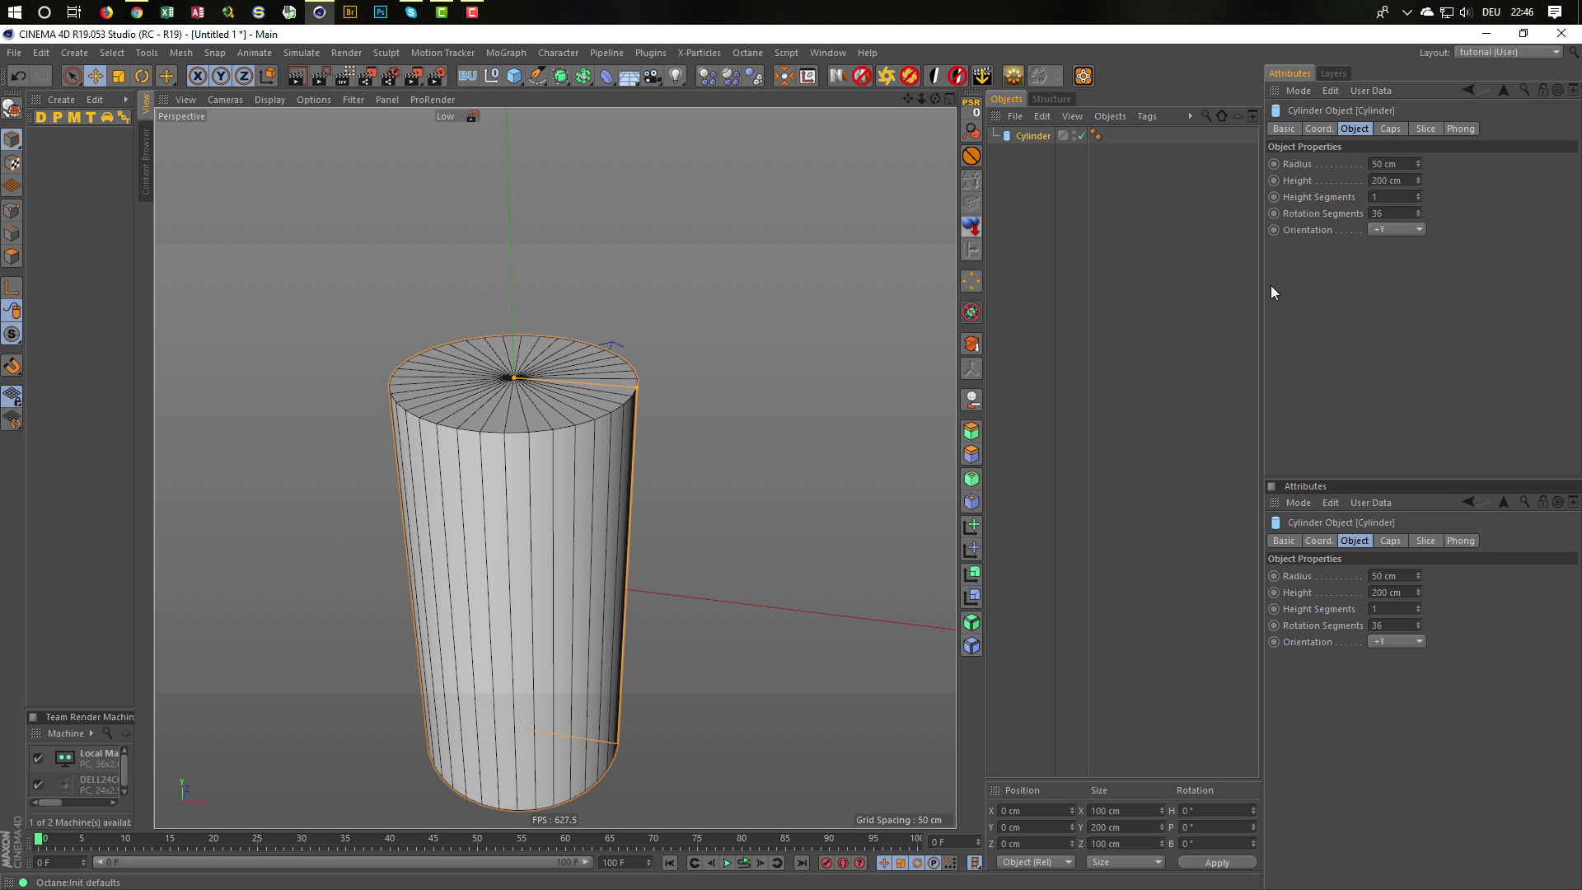
pyautogui.doubleClick(1397, 212)
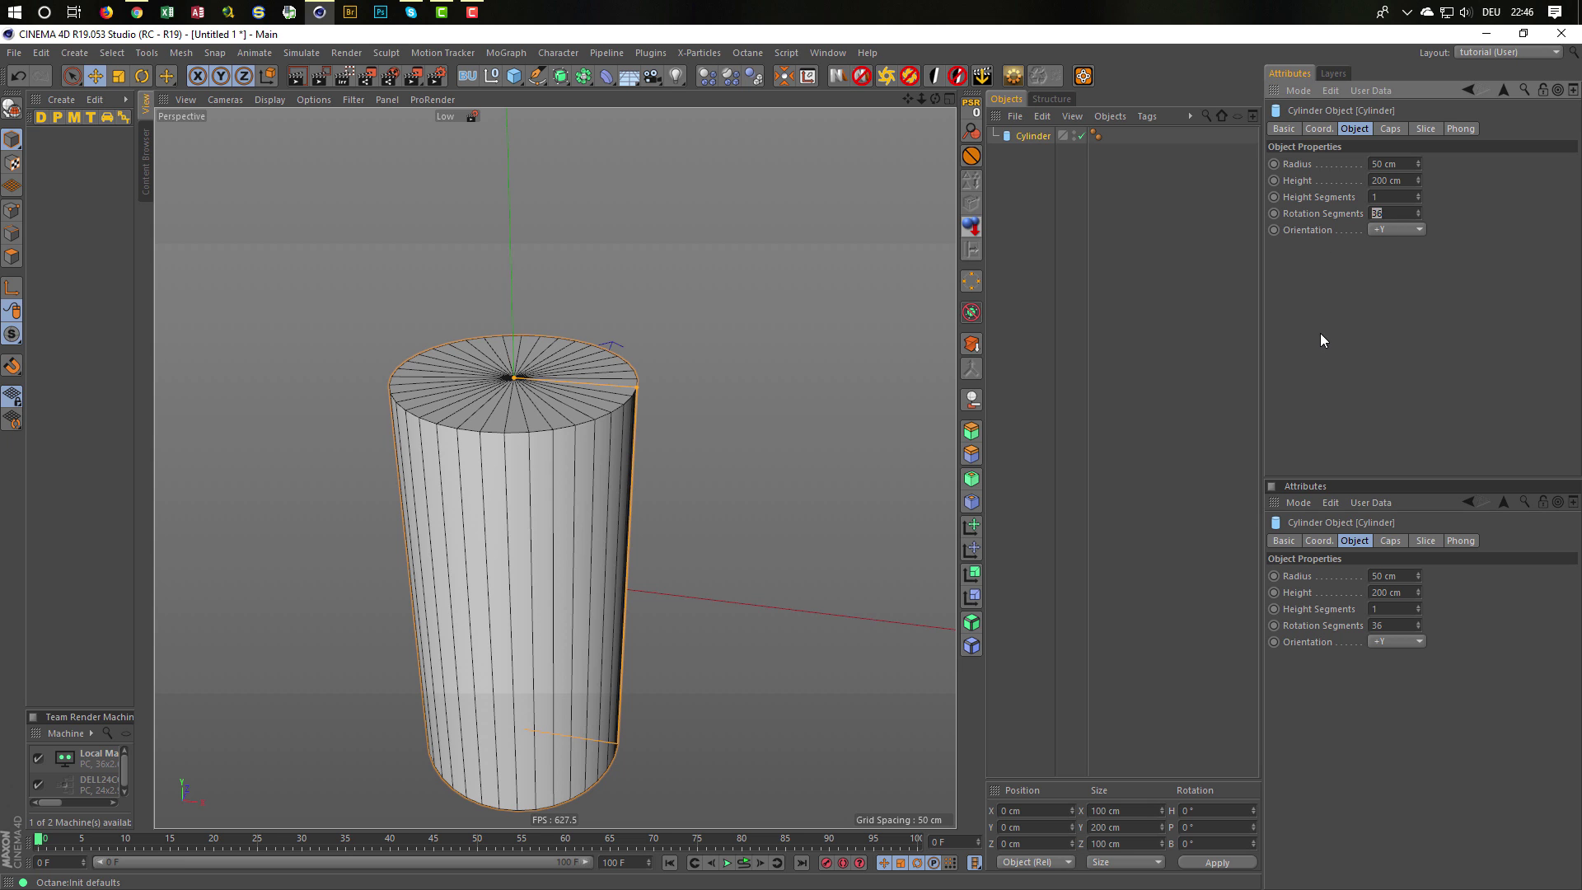
pyautogui.write('18')
pyautogui.press('Return')
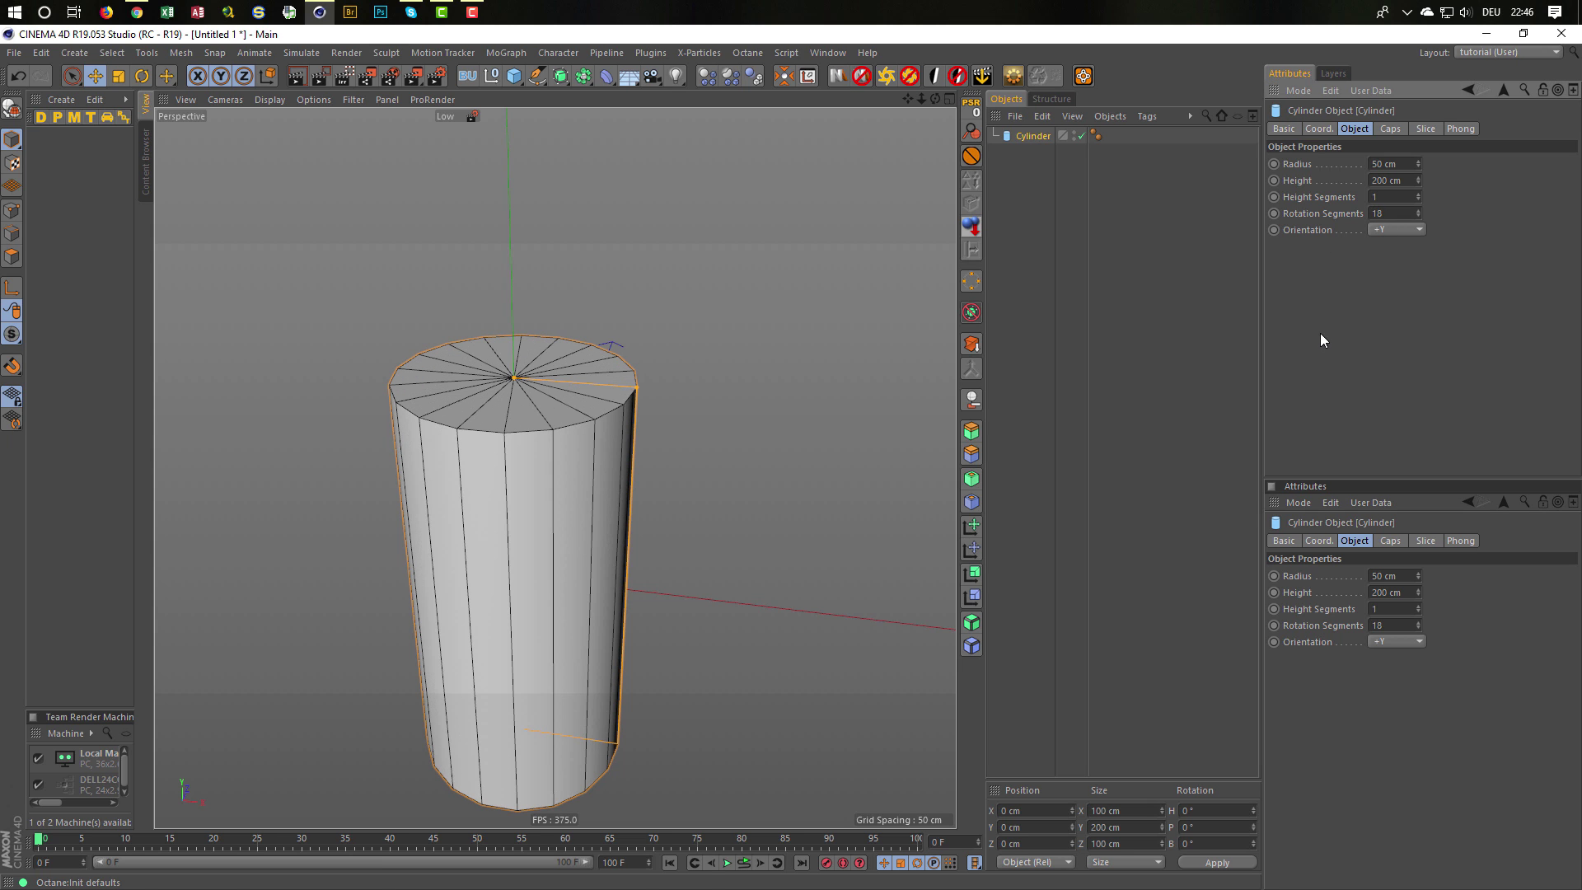
# Set the top view's display to Wireframe and return to the perspective view of the cylinder.
pyautogui.middleClick(685, 551)
pyautogui.middleClick(689, 371)
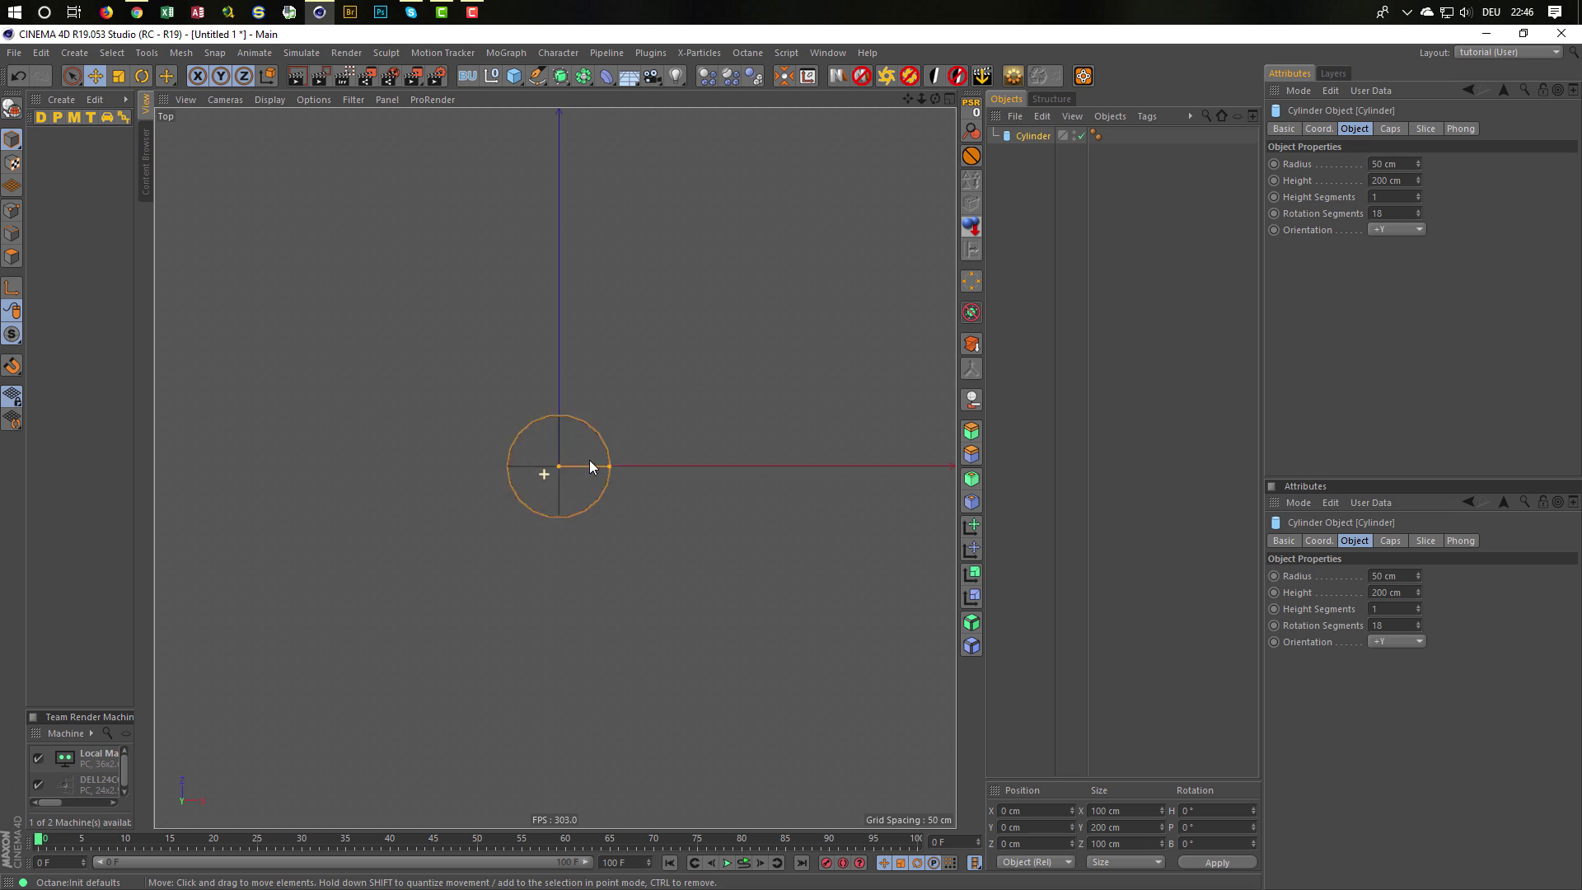
pyautogui.scroll(8, 590, 462)
pyautogui.scroll(1, 624, 472)
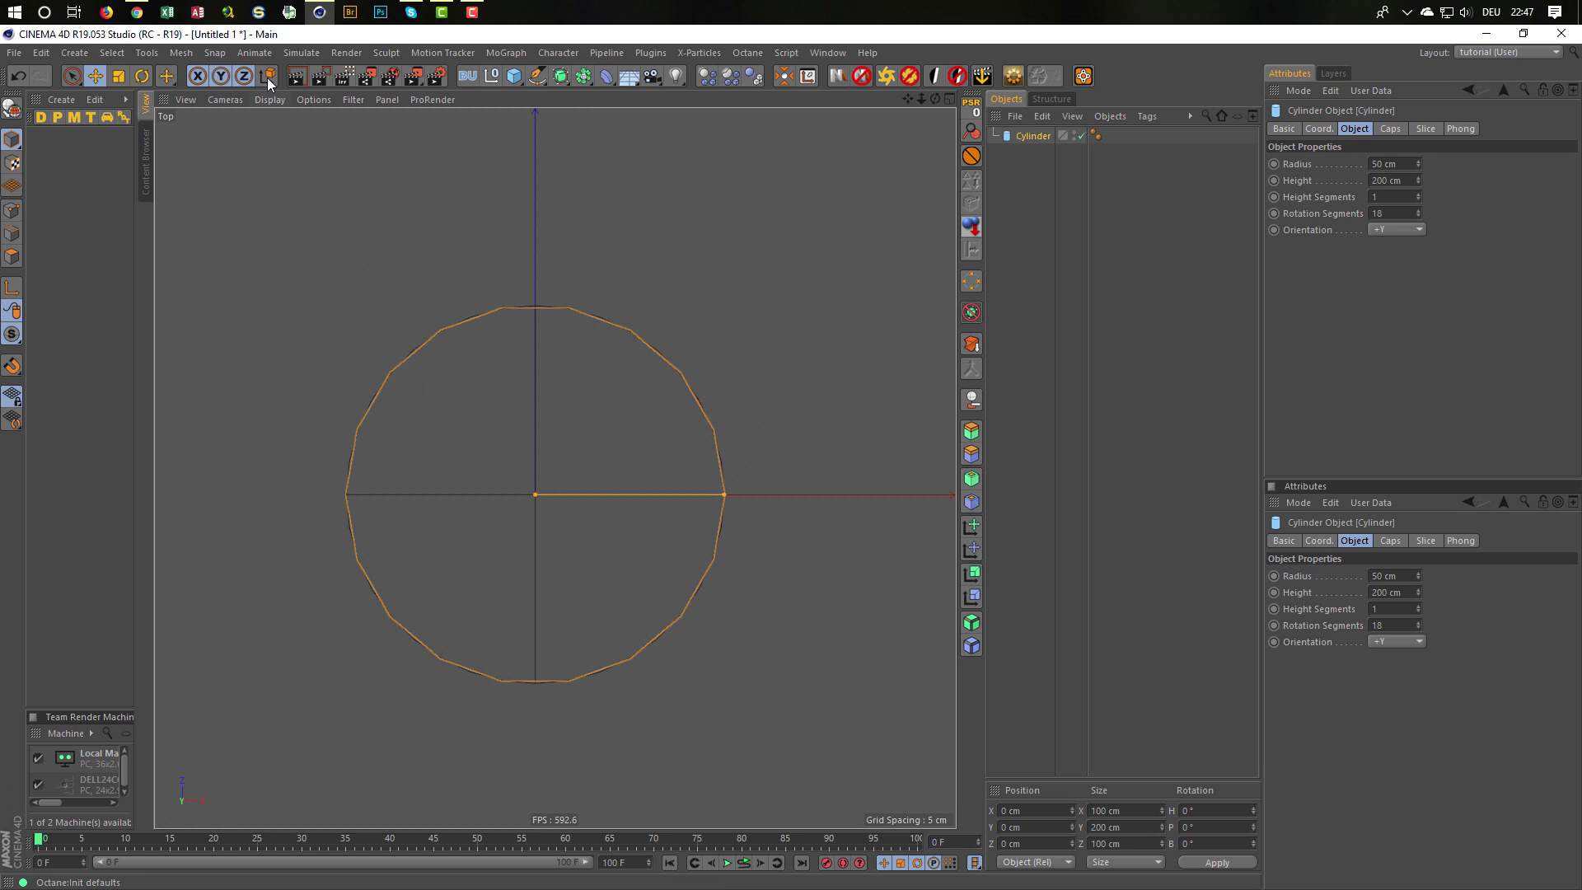
pyautogui.click(270, 99)
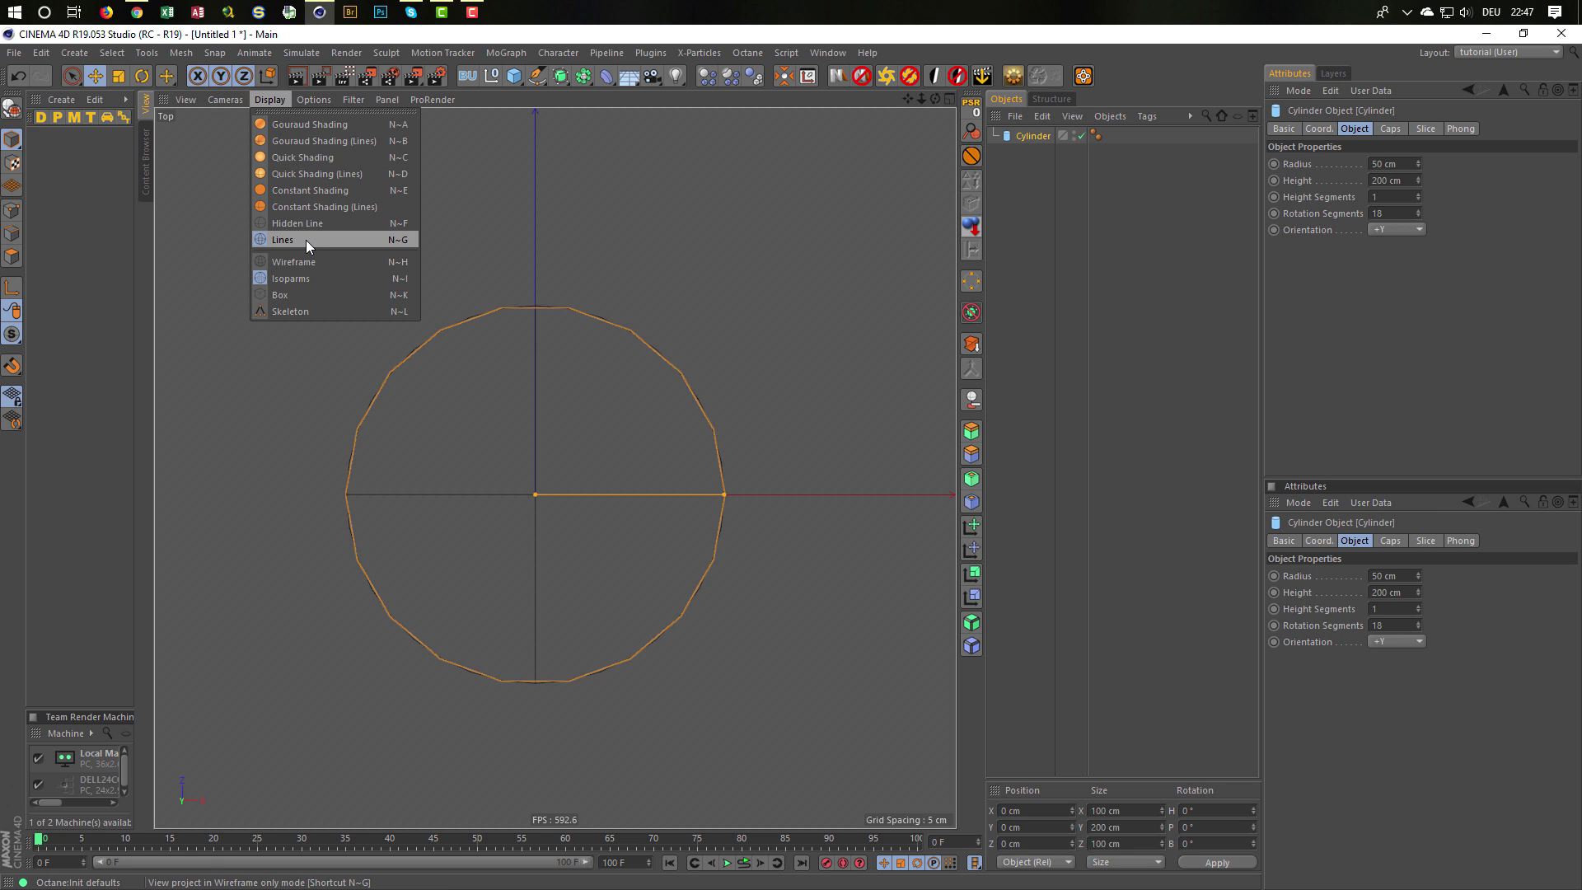
pyautogui.click(300, 261)
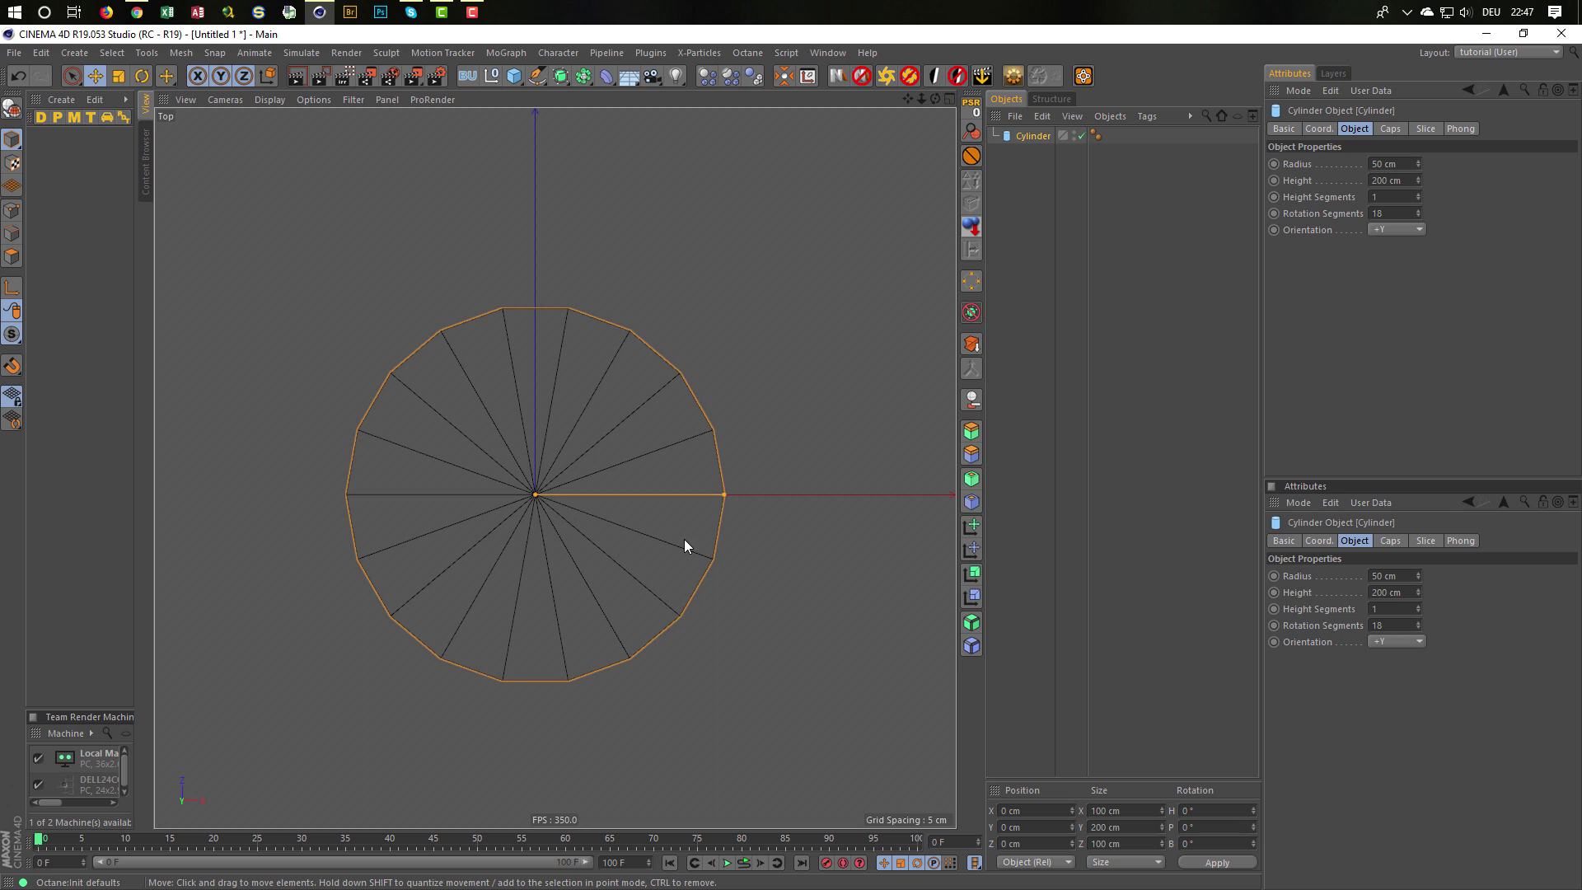
pyautogui.middleClick(548, 373)
pyautogui.middleClick(498, 416)
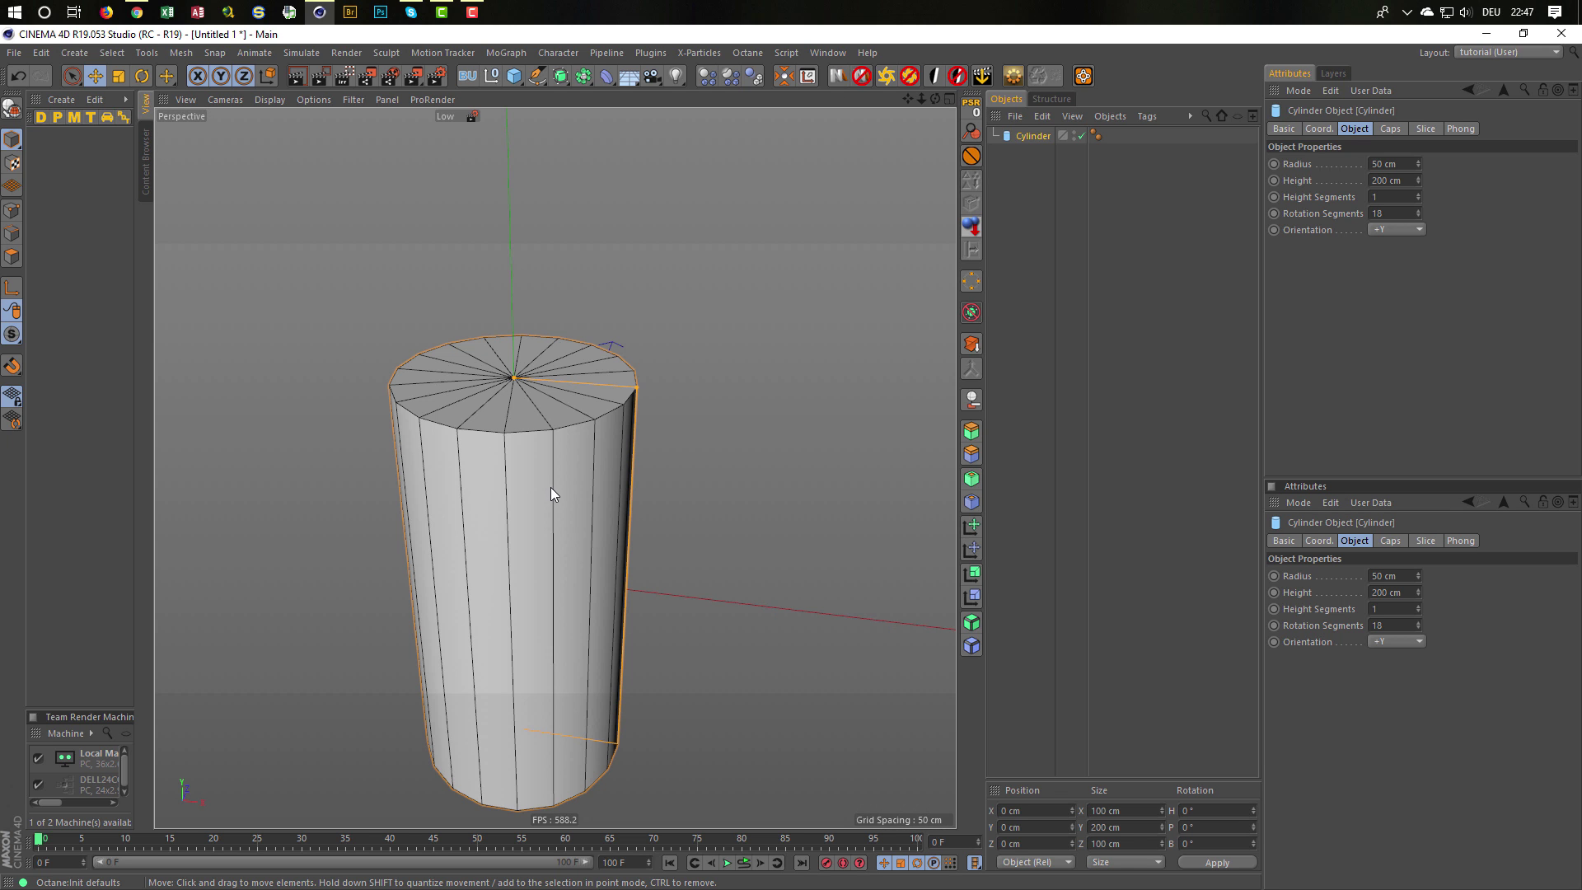
pyautogui.keyDown('alt'); pyautogui.moveTo(552, 413); pyautogui.dragTo(588, 414, button='middle'); pyautogui.keyUp('alt')
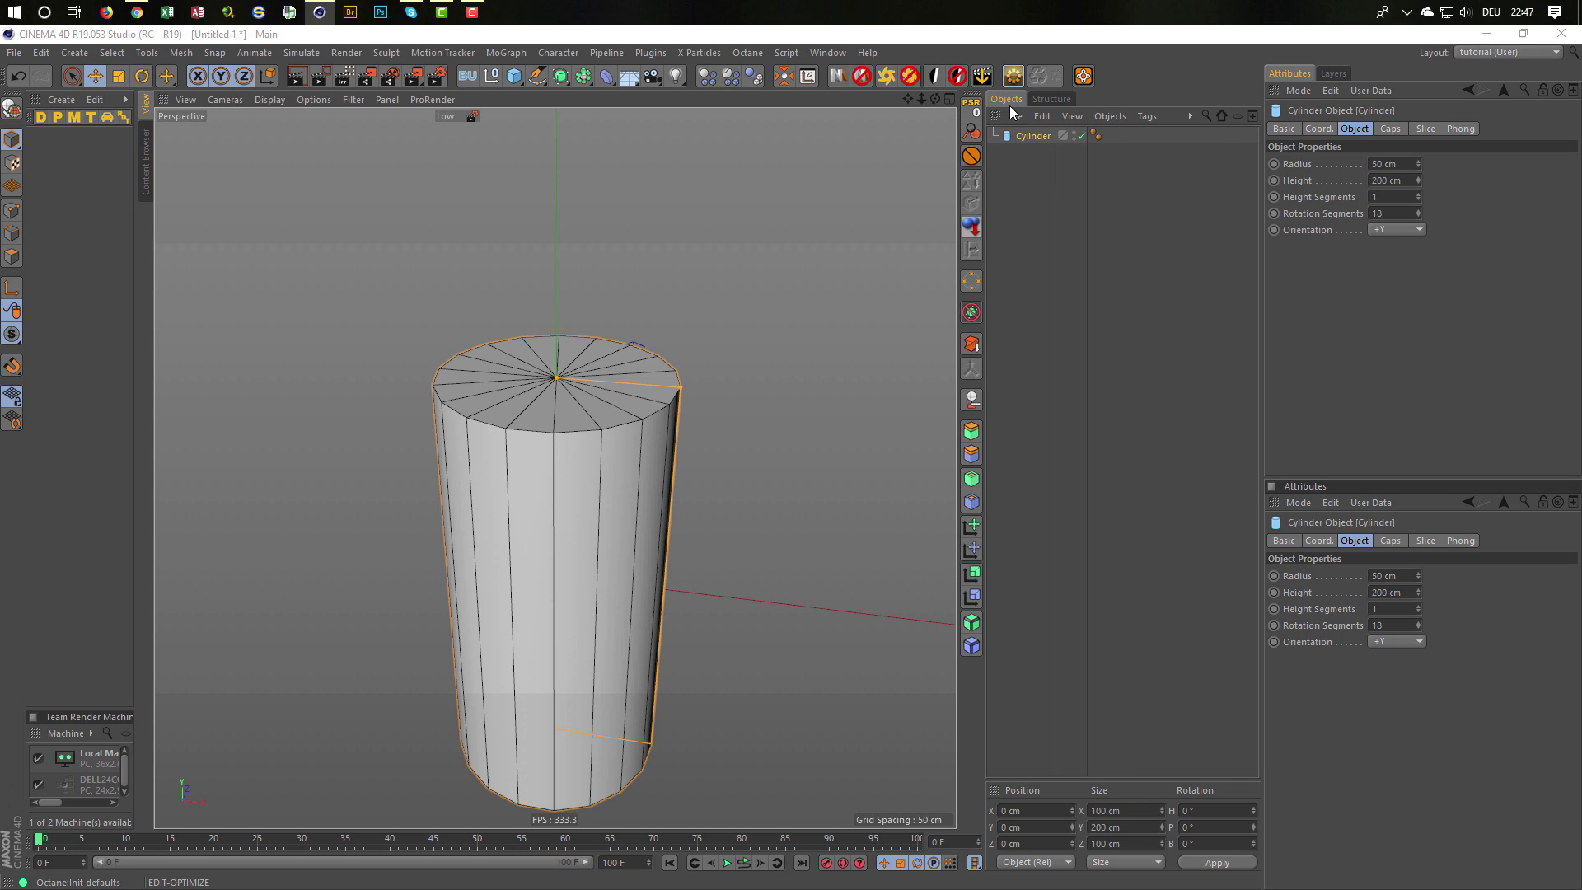
# Make the cylinder editable and remove its bottom cap by deleting the cap's centre point.
pyautogui.press('c')
pyautogui.click(834, 525)
pyautogui.scroll(-2, 594, 542)
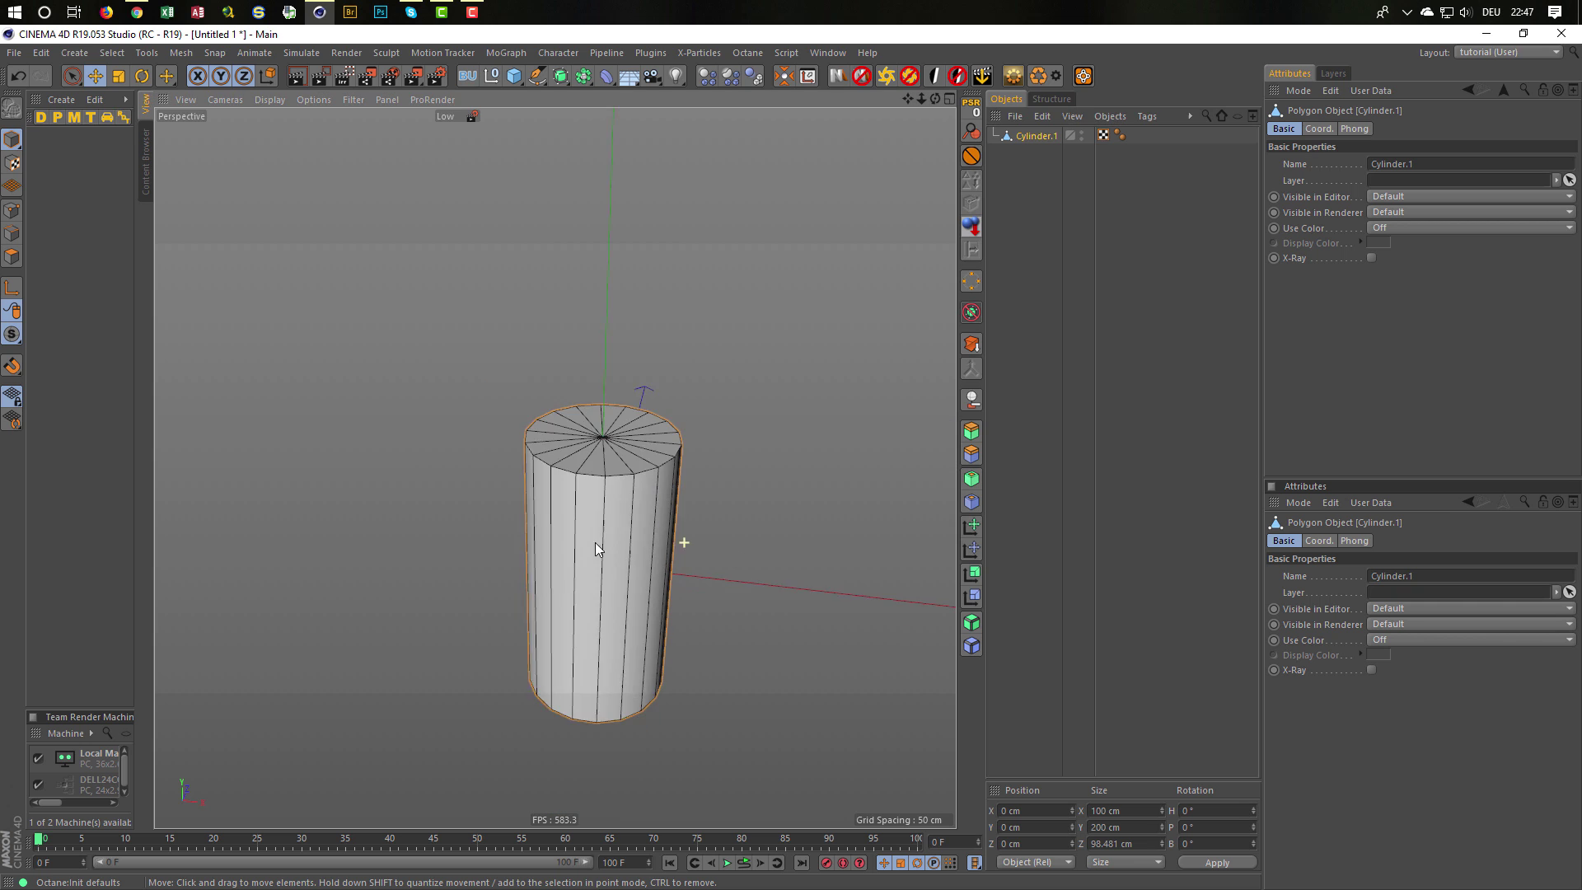
pyautogui.keyDown('alt'); pyautogui.moveTo(594, 542); pyautogui.dragTo(568, 441); pyautogui.keyUp('alt')
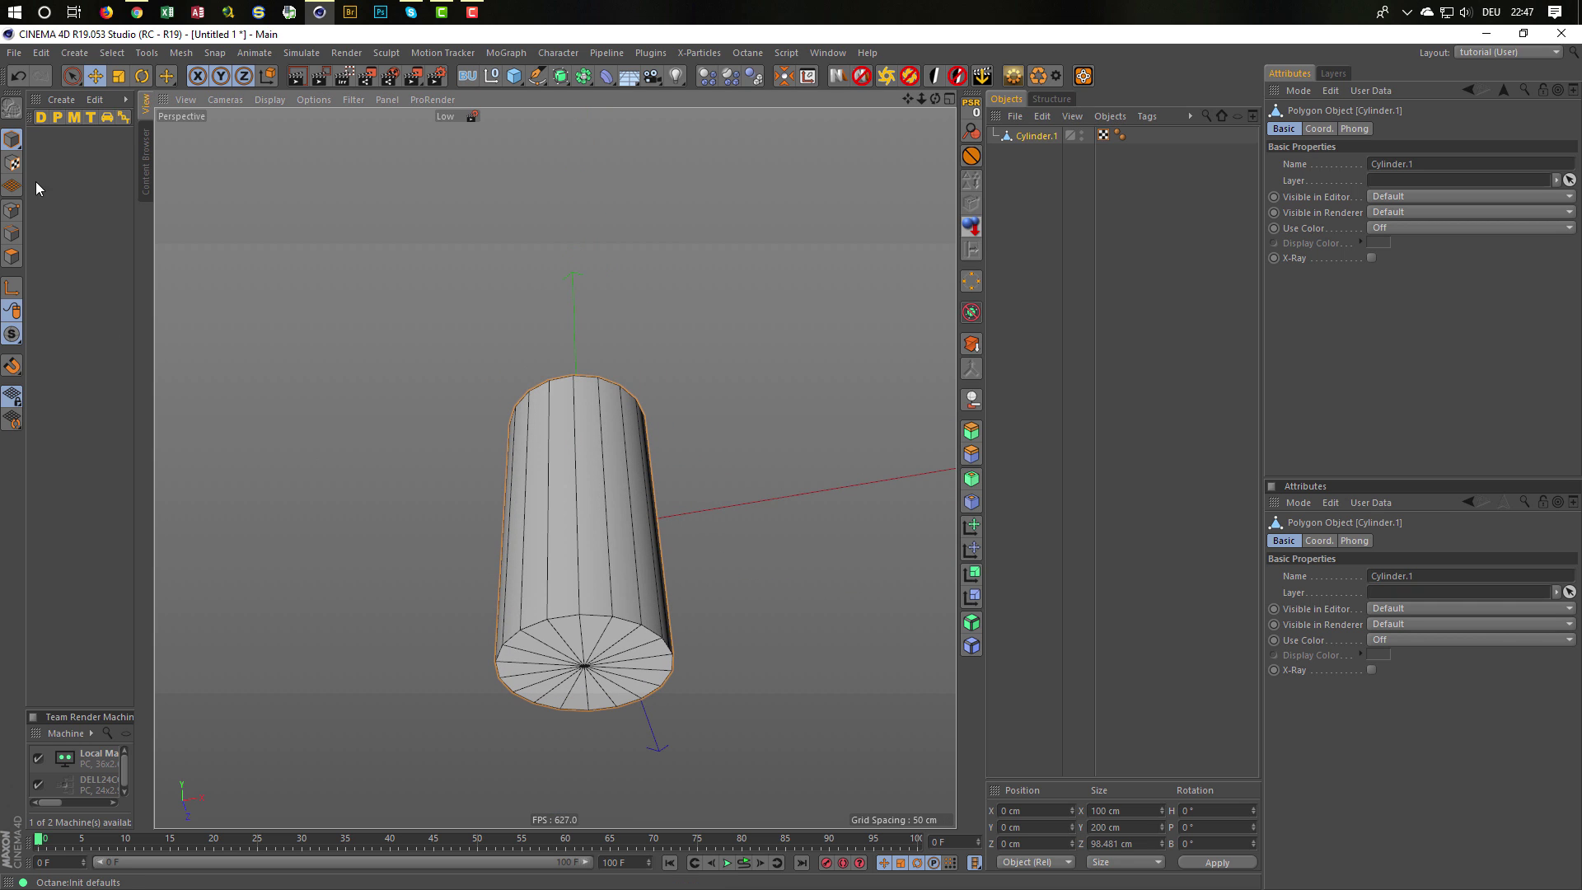
pyautogui.click(12, 211)
pyautogui.press('9')
pyautogui.click(584, 666)
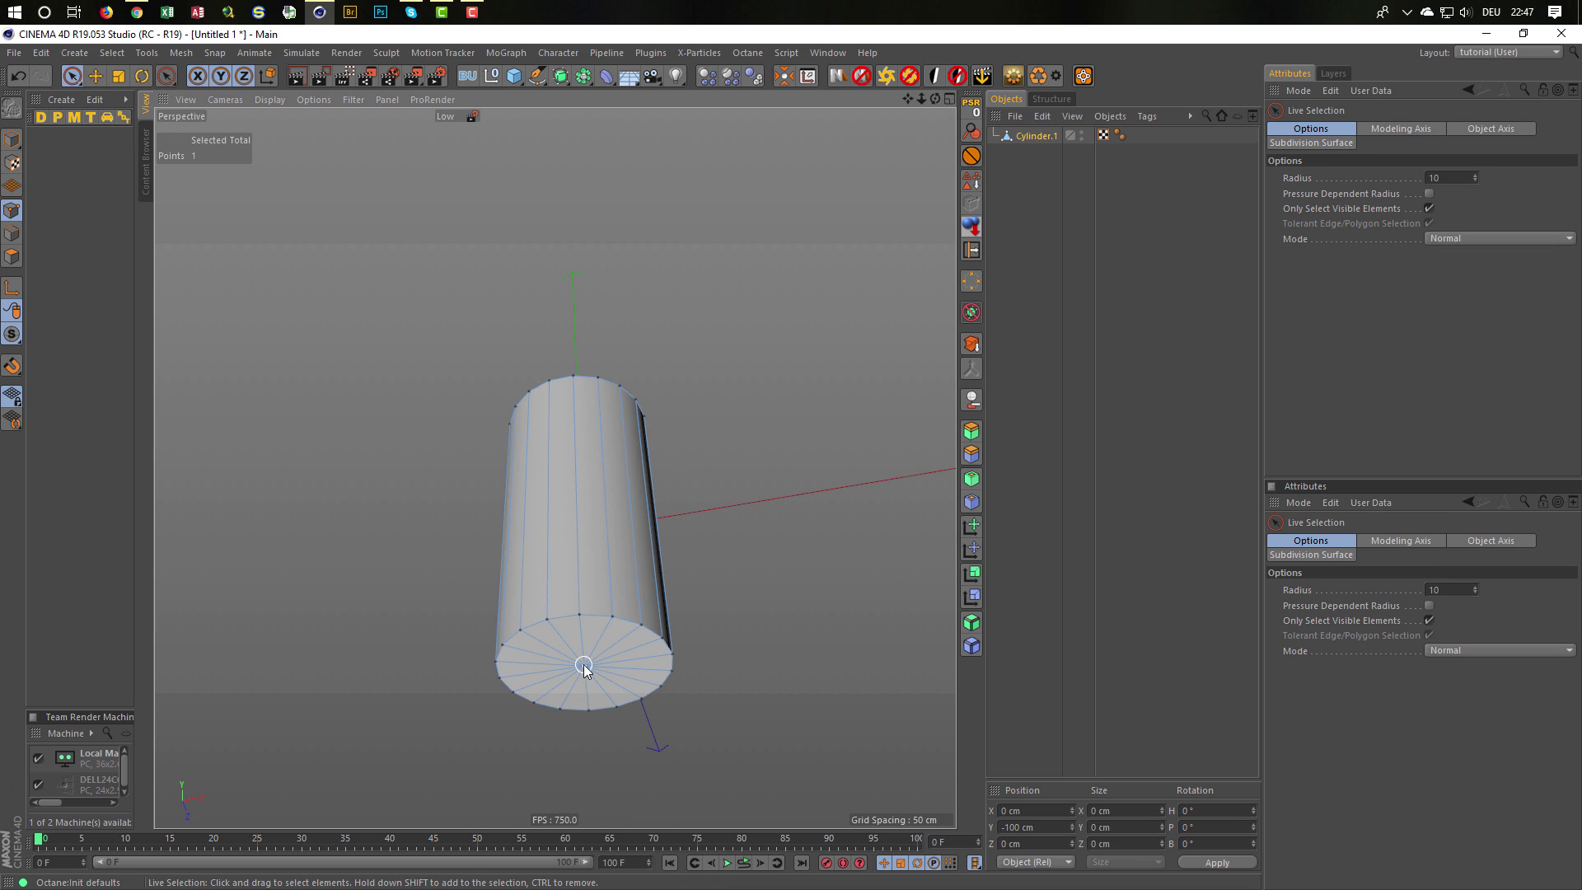
pyautogui.press('Delete')
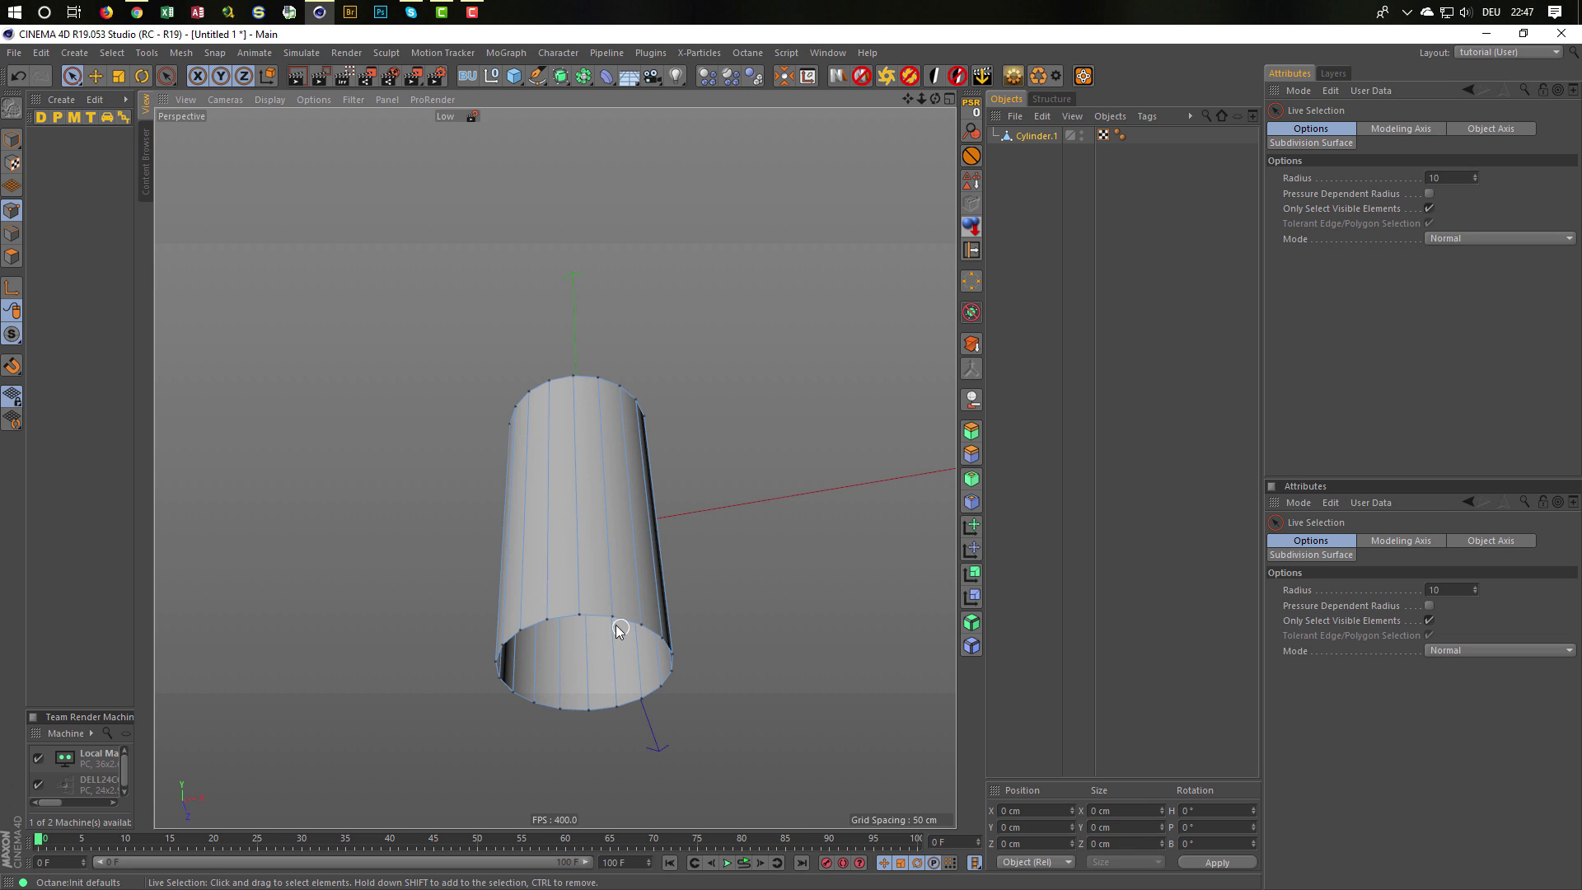
pyautogui.moveTo(496, 659); pyautogui.dragTo(509, 689)
# Select all polygons of the cylinder's top cap and inset them with Extrude Inner by about 3.5 cm.
pyautogui.keyDown('alt'); pyautogui.moveTo(621, 515); pyautogui.dragTo(709, 519); pyautogui.keyUp('alt')
pyautogui.scroll(3, 700, 553)
pyautogui.click(11, 257)
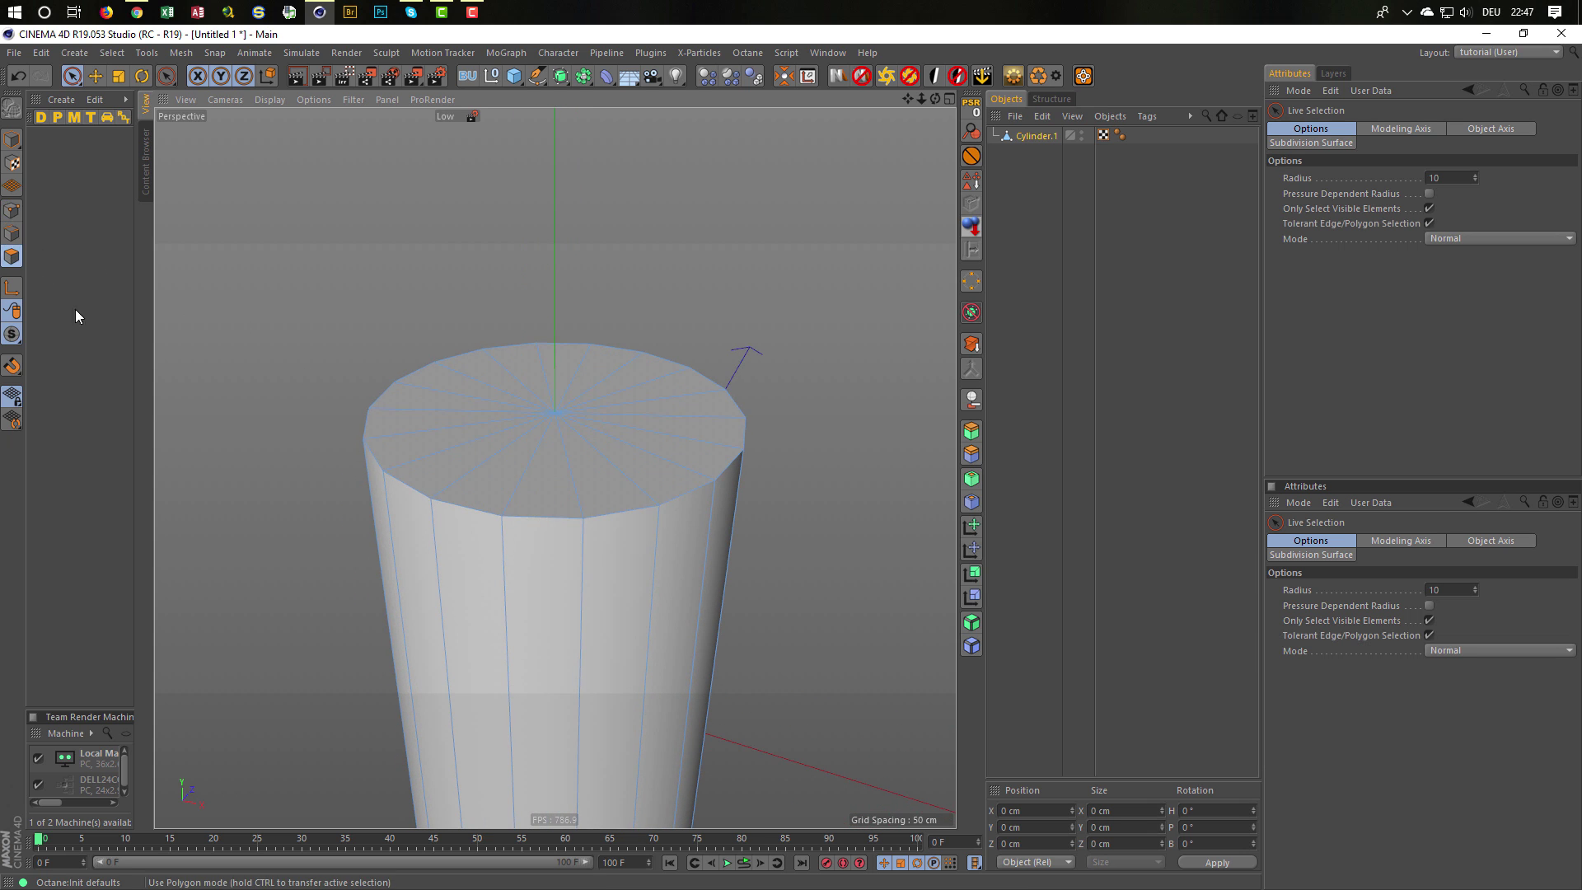
pyautogui.moveTo(635, 402); pyautogui.dragTo(520, 412)
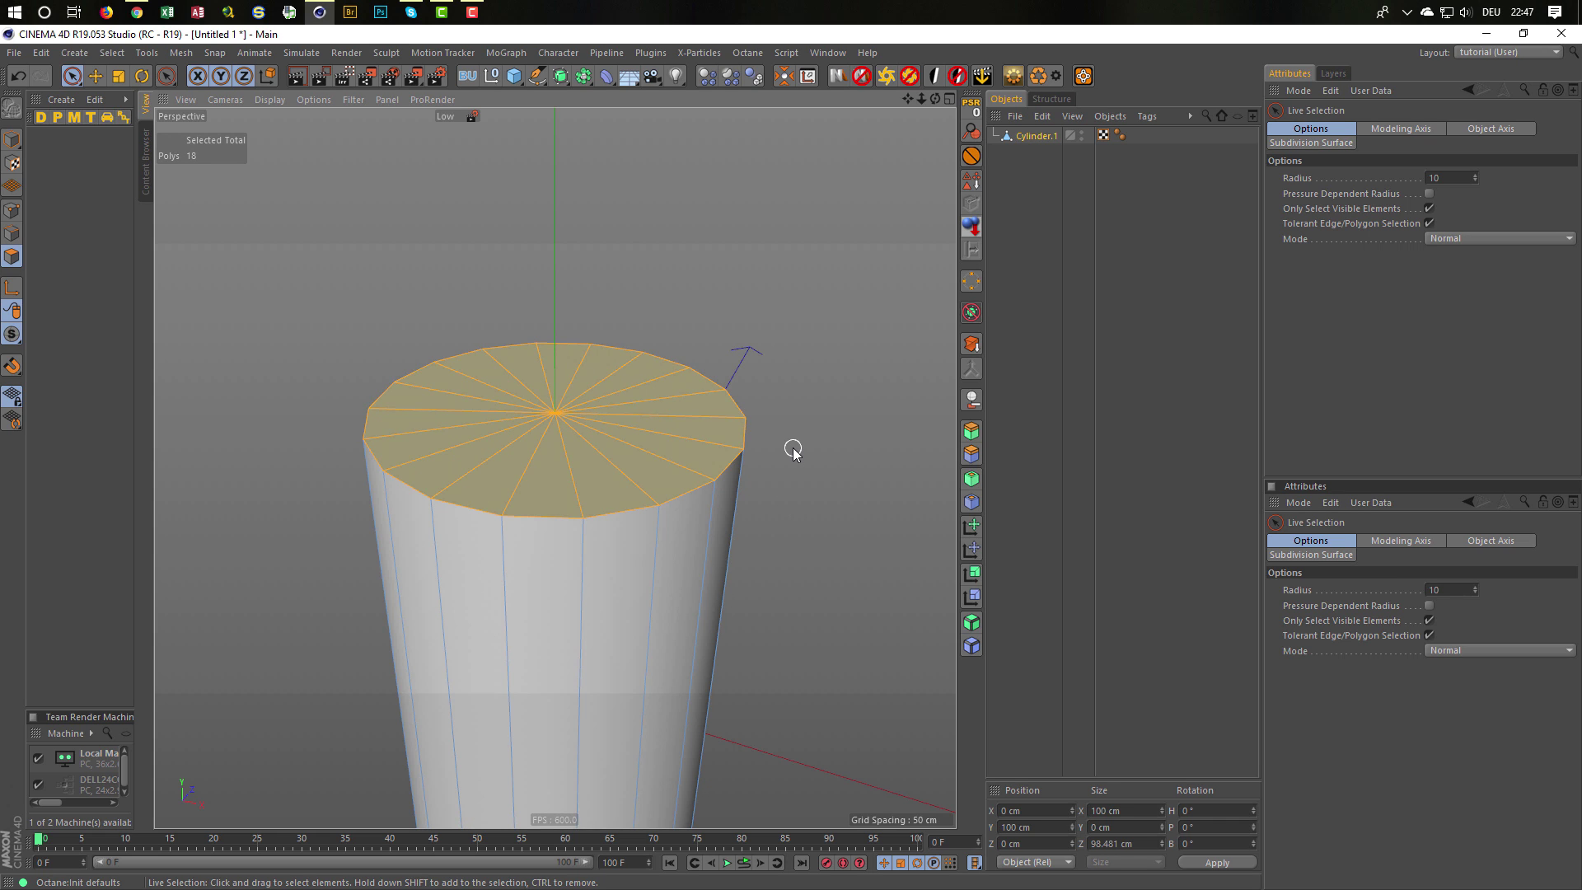
pyautogui.press('i')
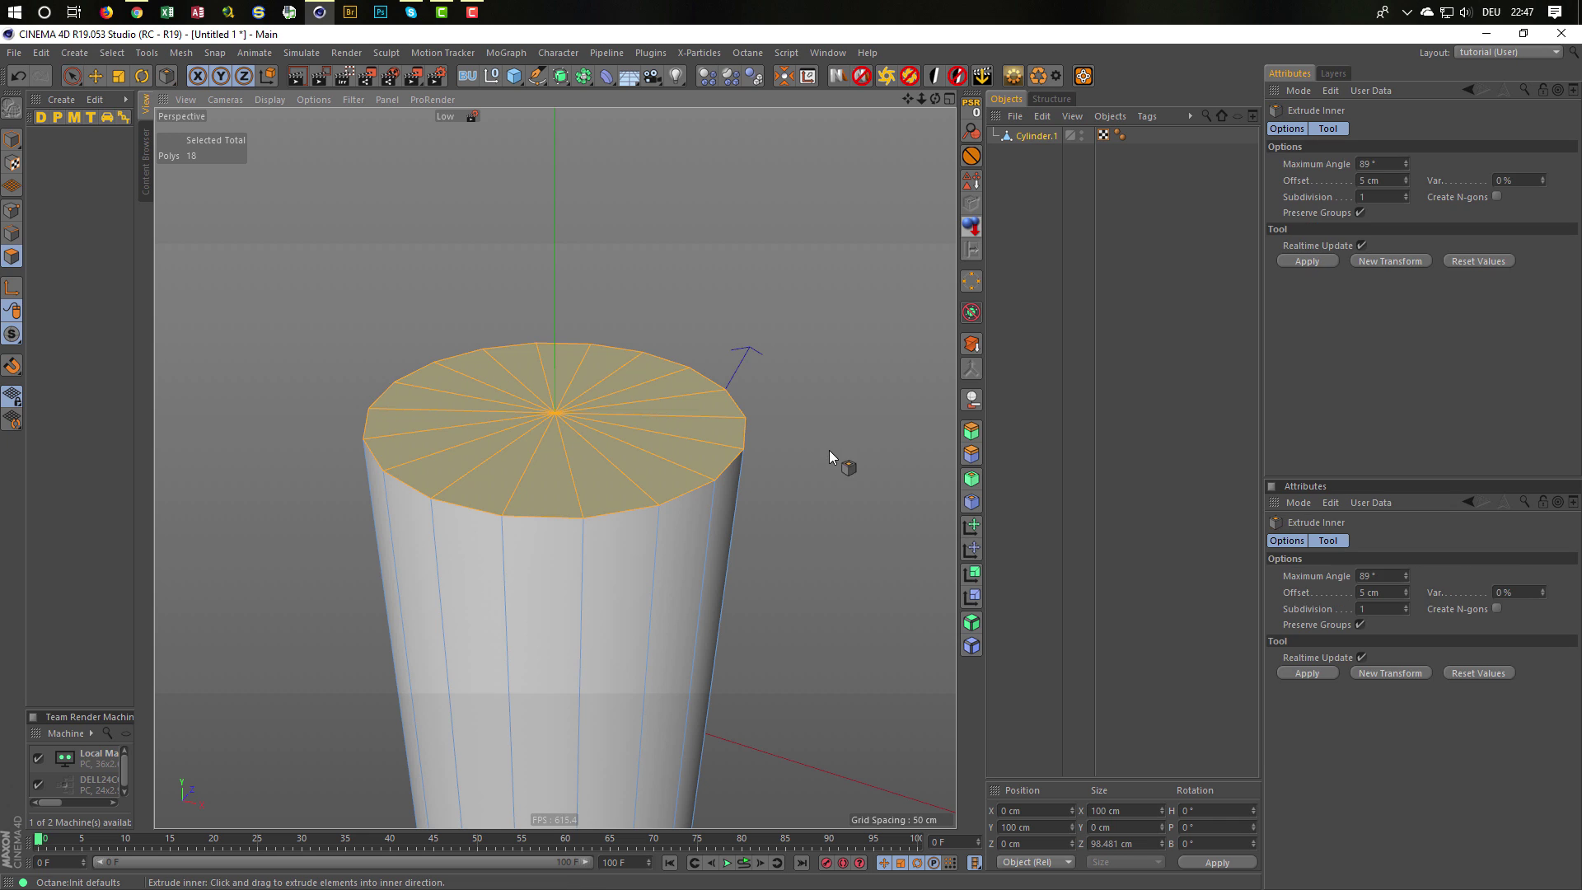
pyautogui.moveTo(844, 432); pyautogui.dragTo(855, 433)
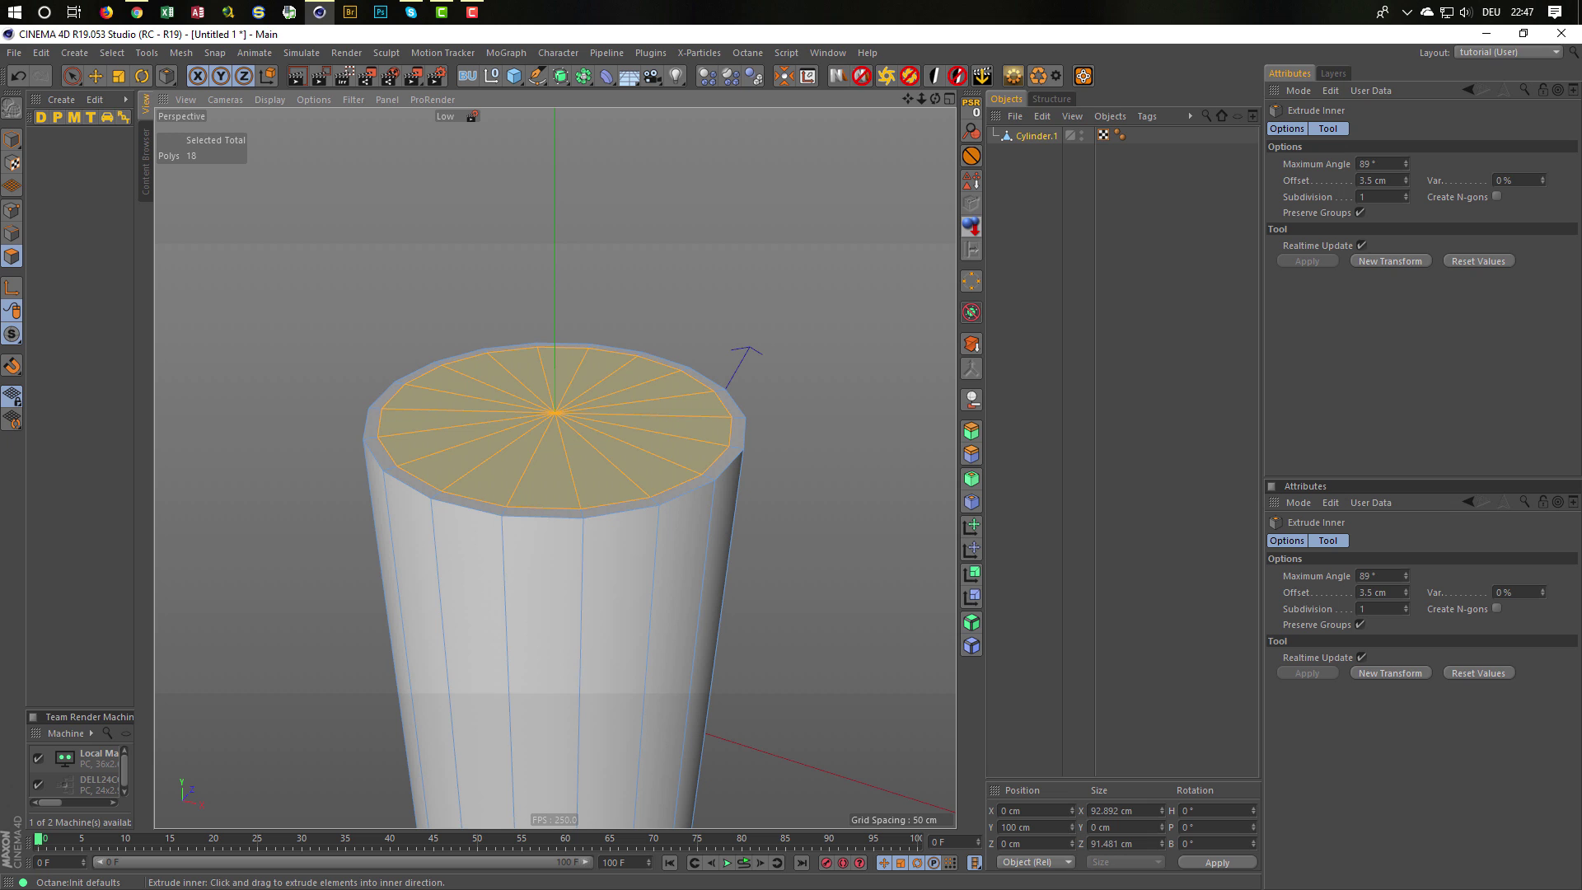
# Clear the cap's polygon selection and set up Line Cut in the top view with Single Line disabled.
pyautogui.middleClick(810, 471)
pyautogui.middleClick(725, 422)
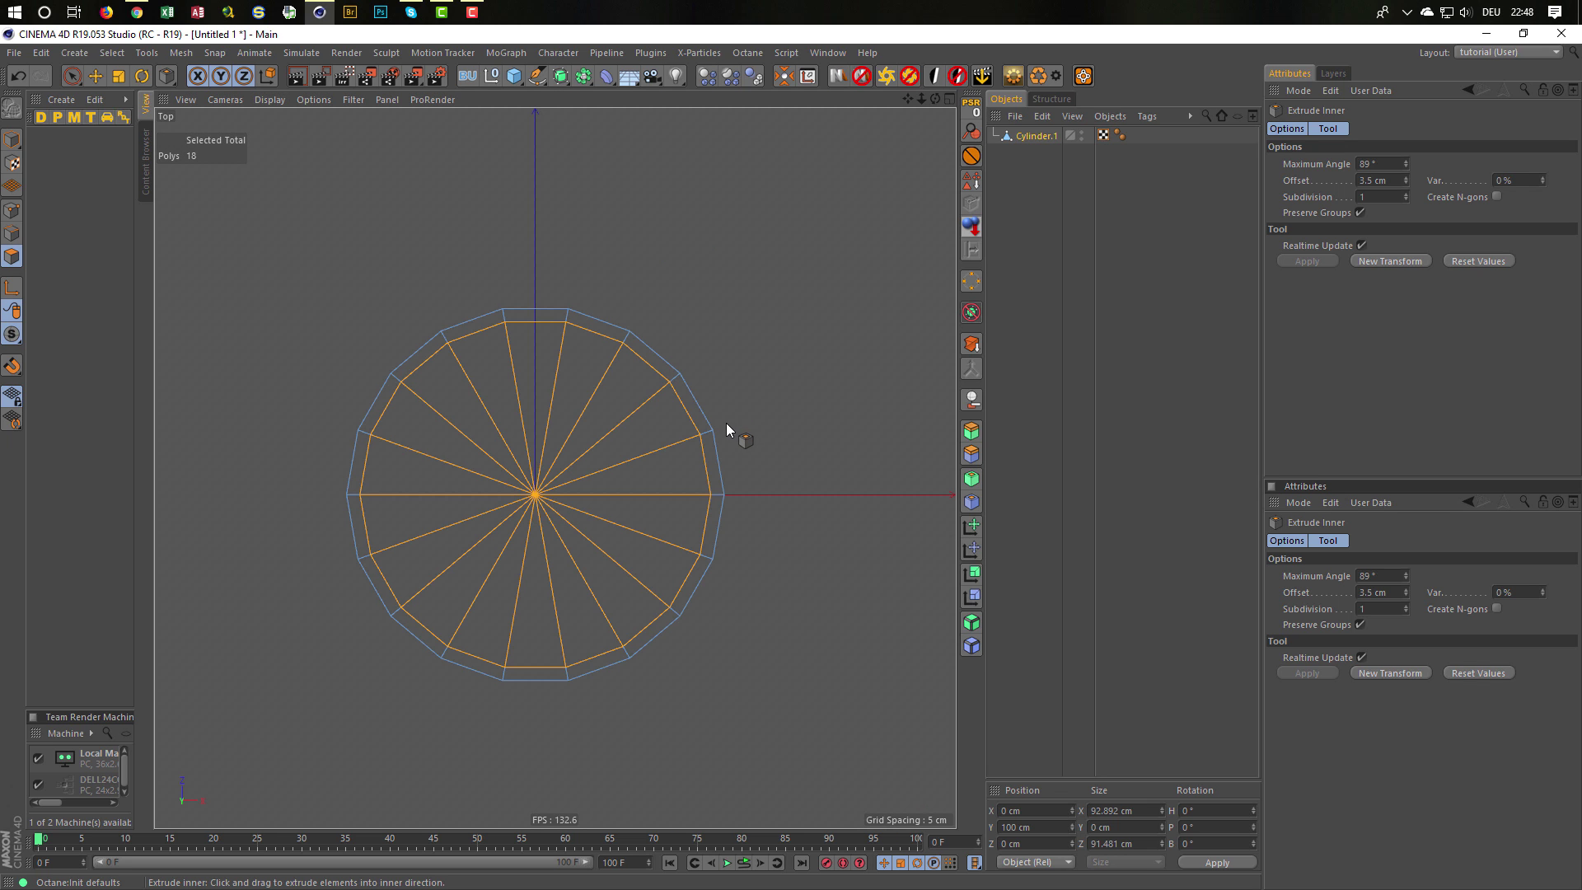
pyautogui.press('space')
pyautogui.click(289, 237)
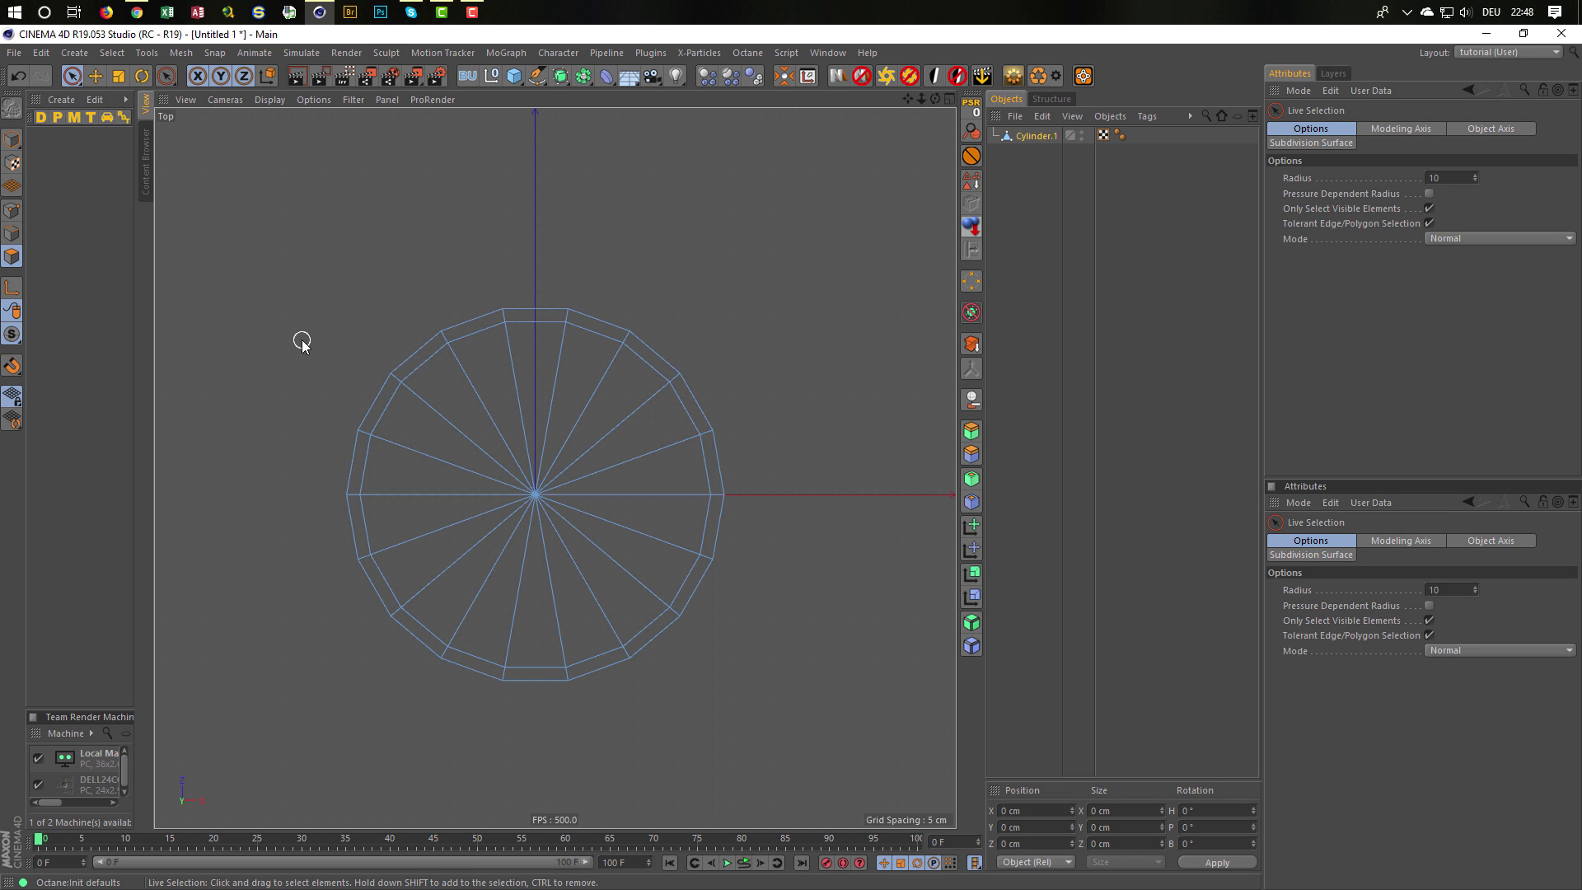
pyautogui.press('k')
pyautogui.press('k')
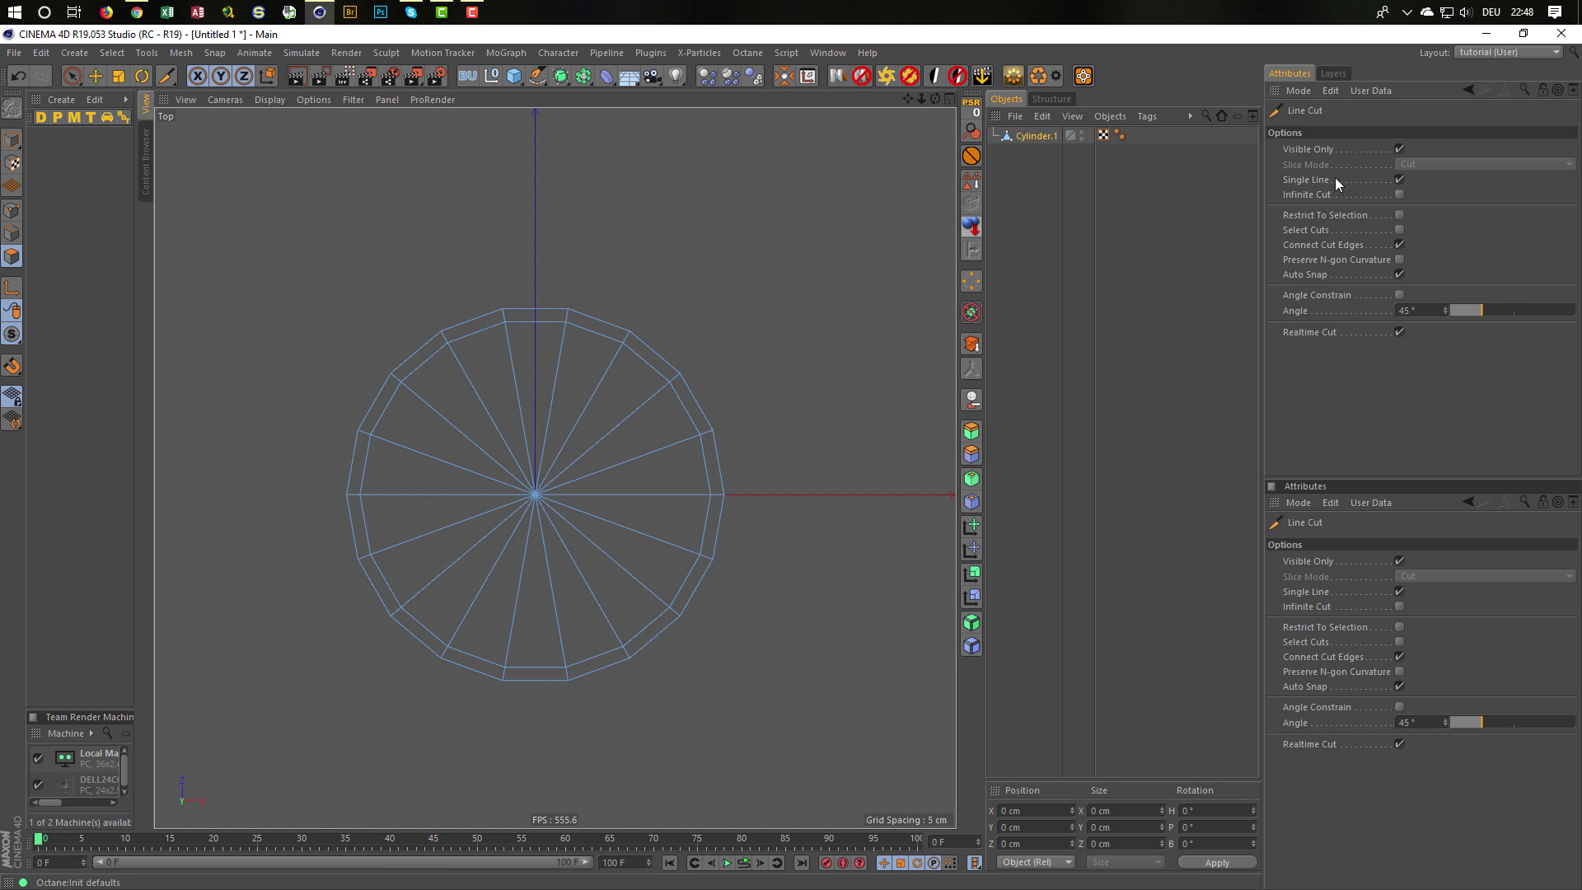
pyautogui.click(1399, 180)
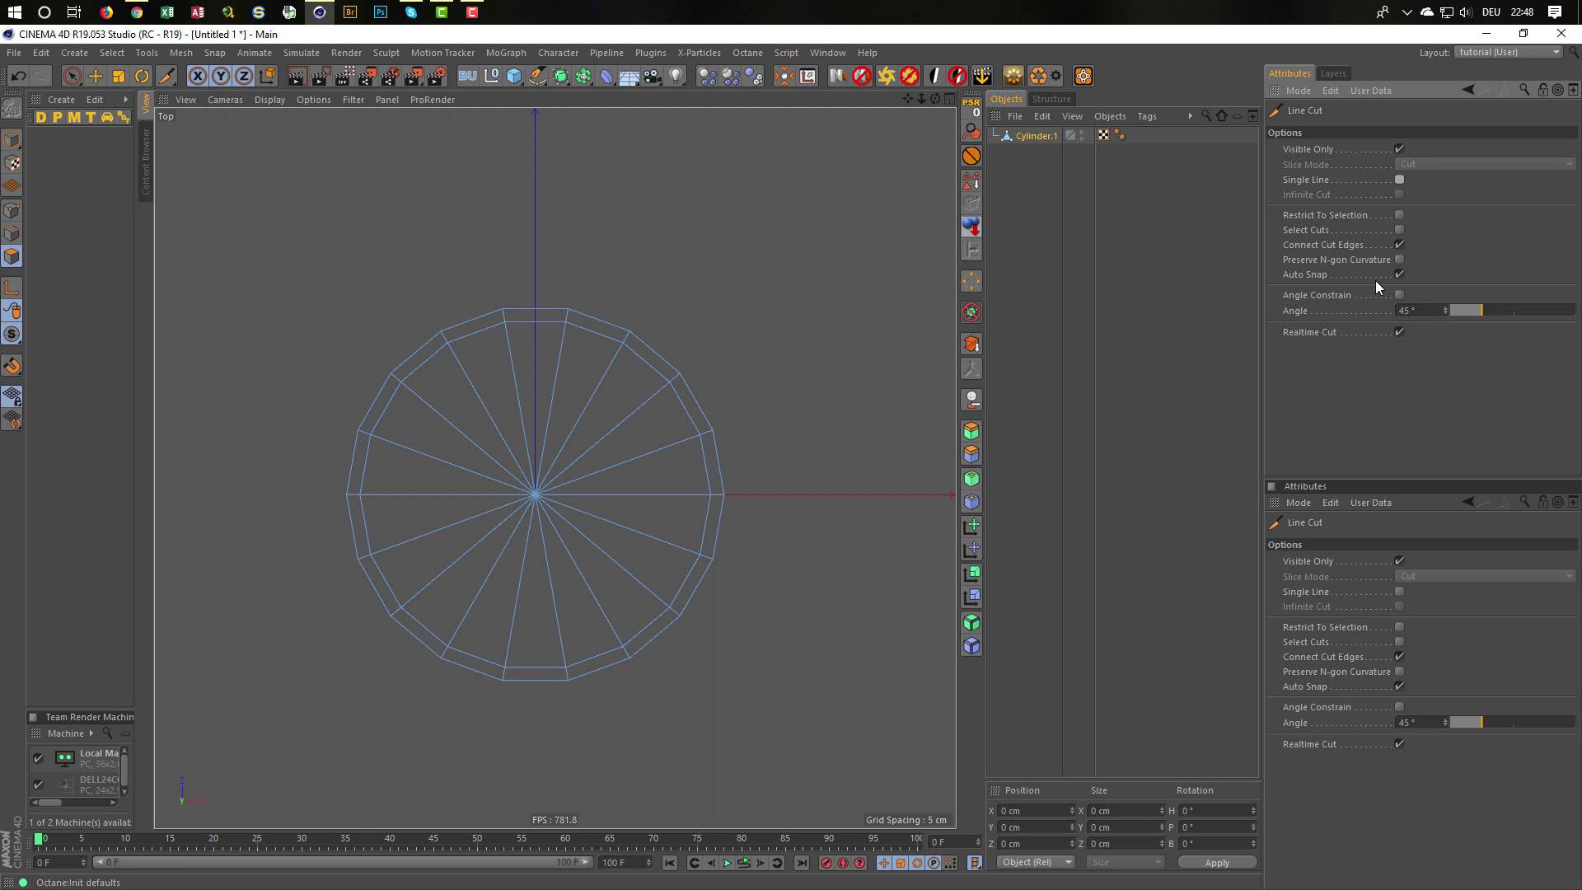
# Cut a closed hexagon into the top cap through every third point of the inset ring.
pyautogui.click(448, 344)
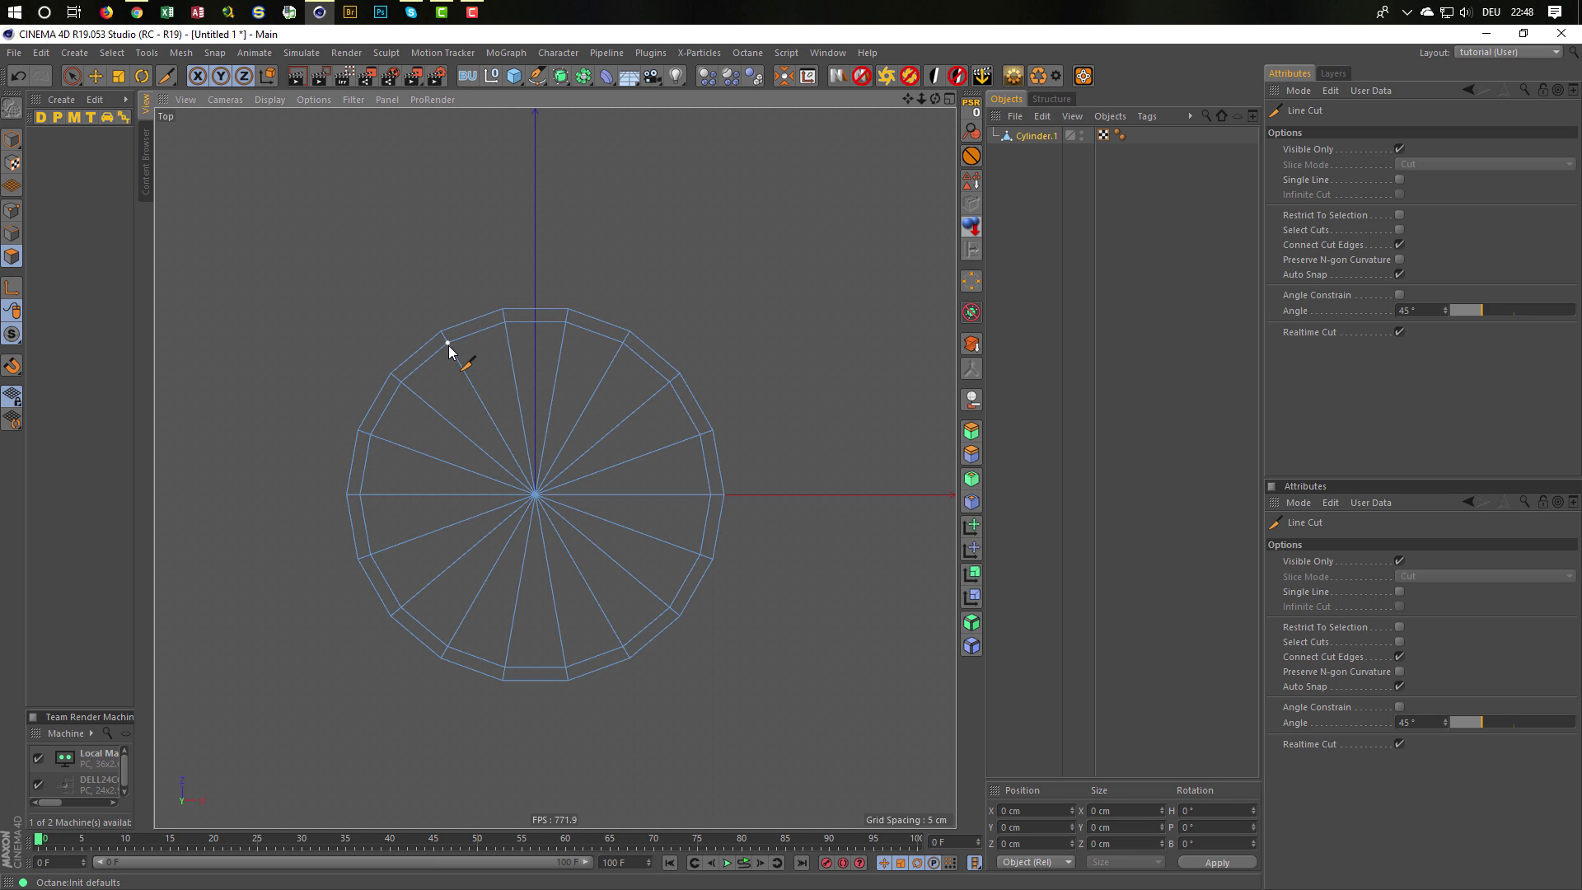
pyautogui.click(624, 343)
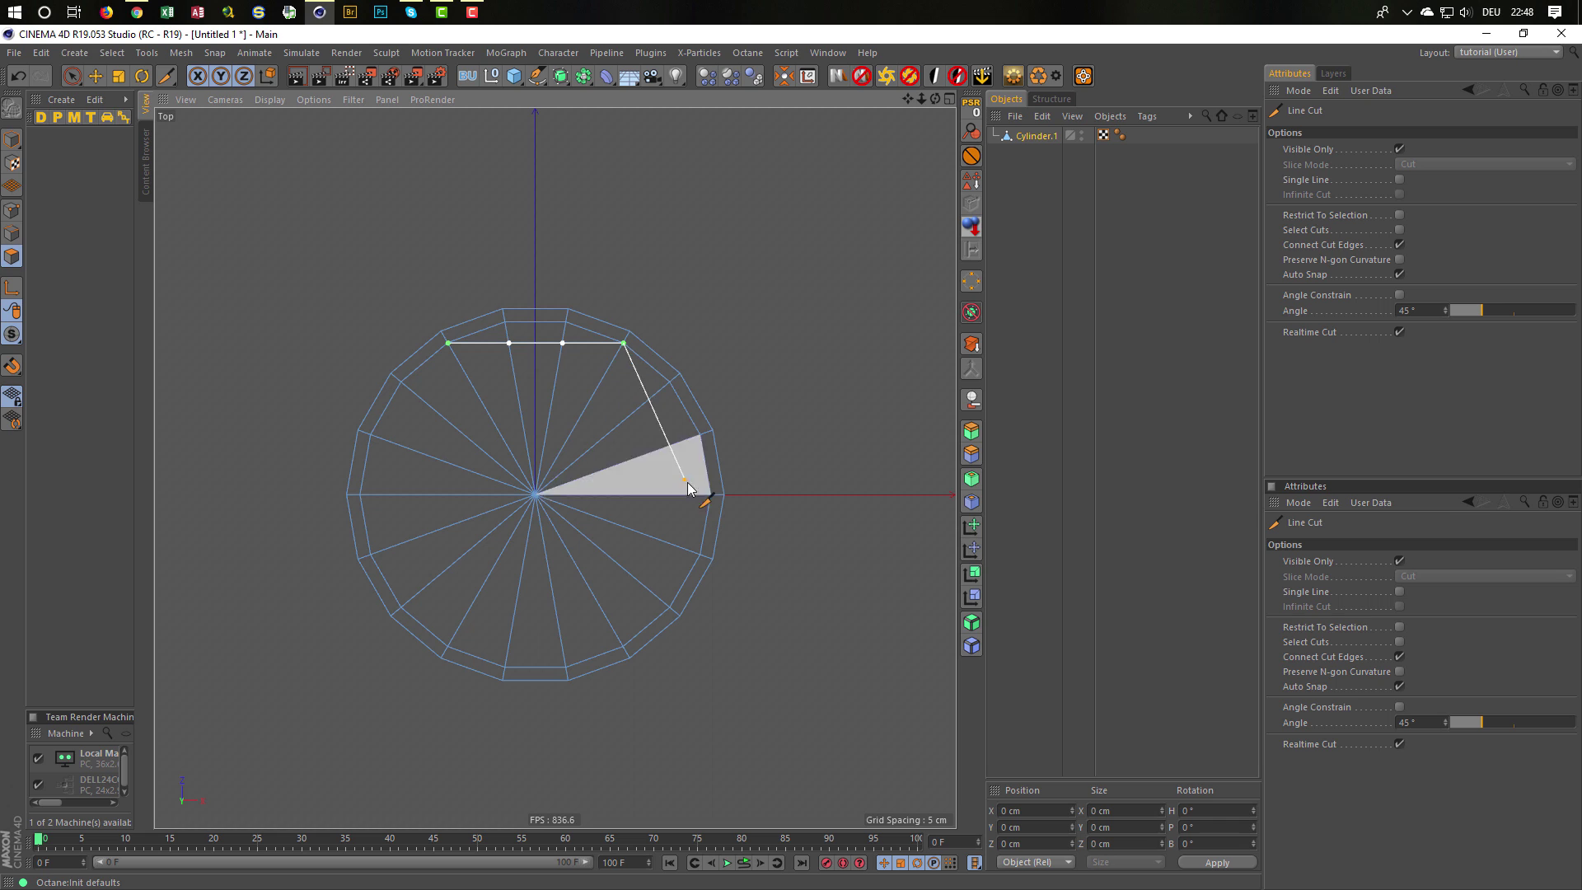
pyautogui.click(710, 494)
pyautogui.click(623, 647)
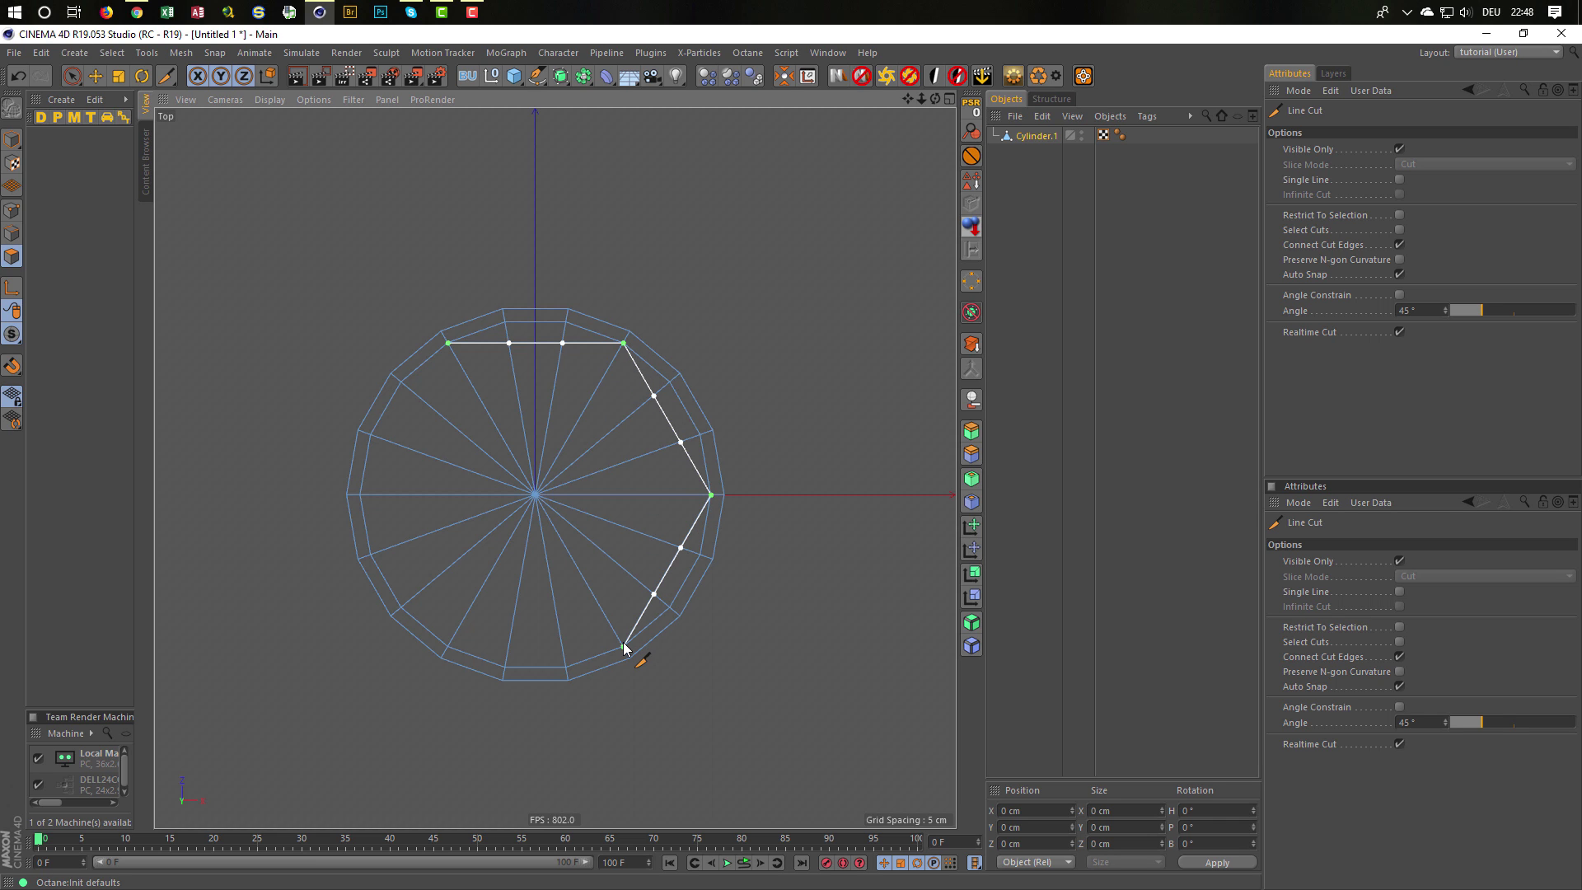
pyautogui.click(448, 647)
pyautogui.click(361, 495)
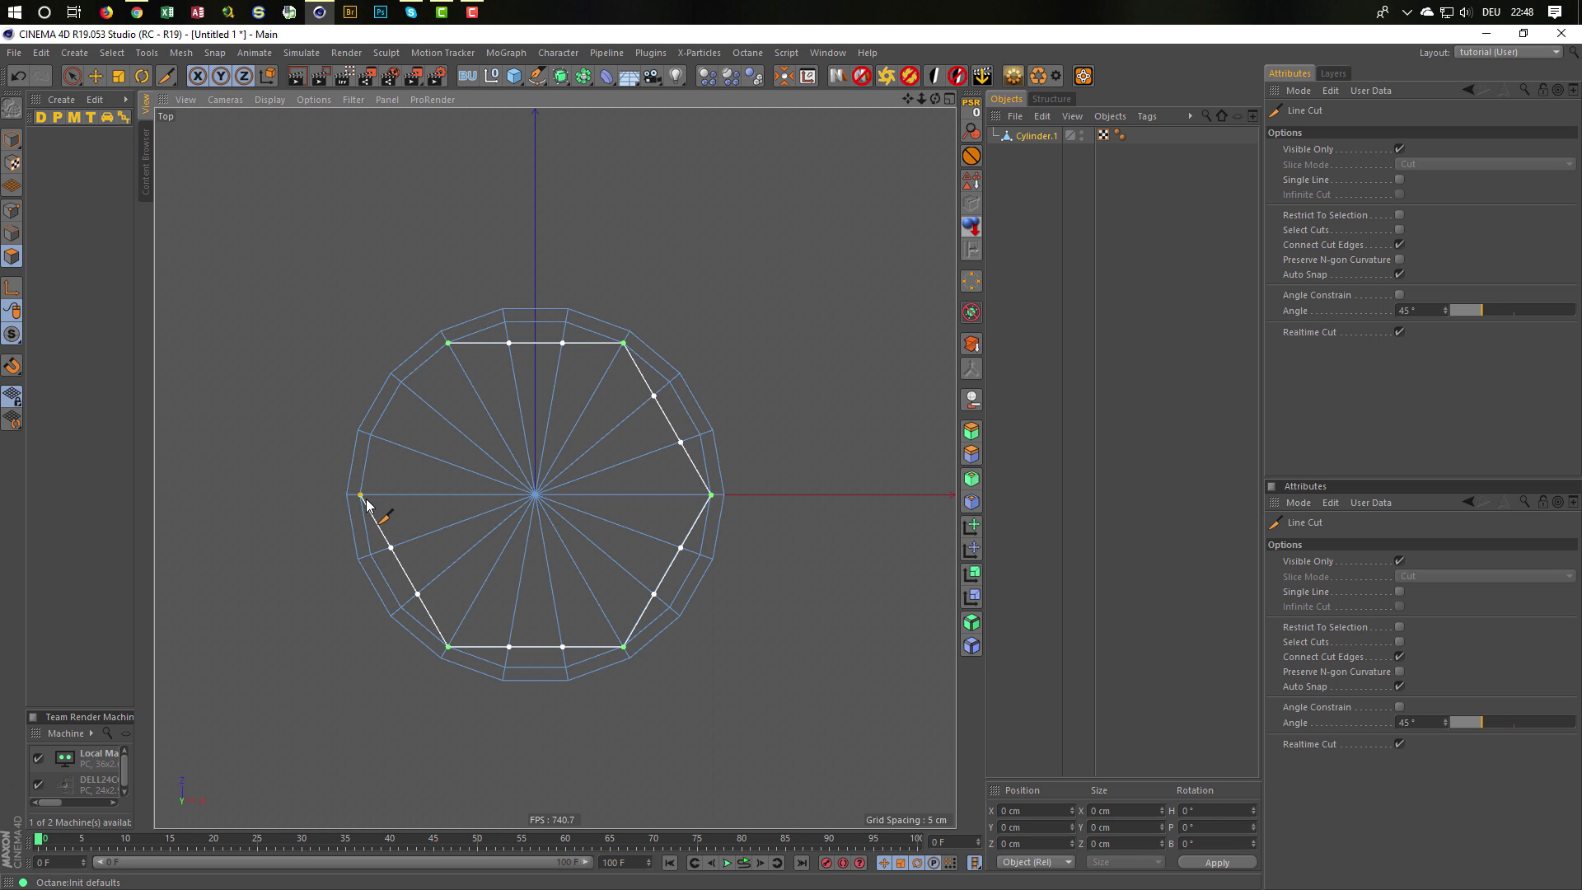
pyautogui.click(449, 344)
pyautogui.press('Escape')
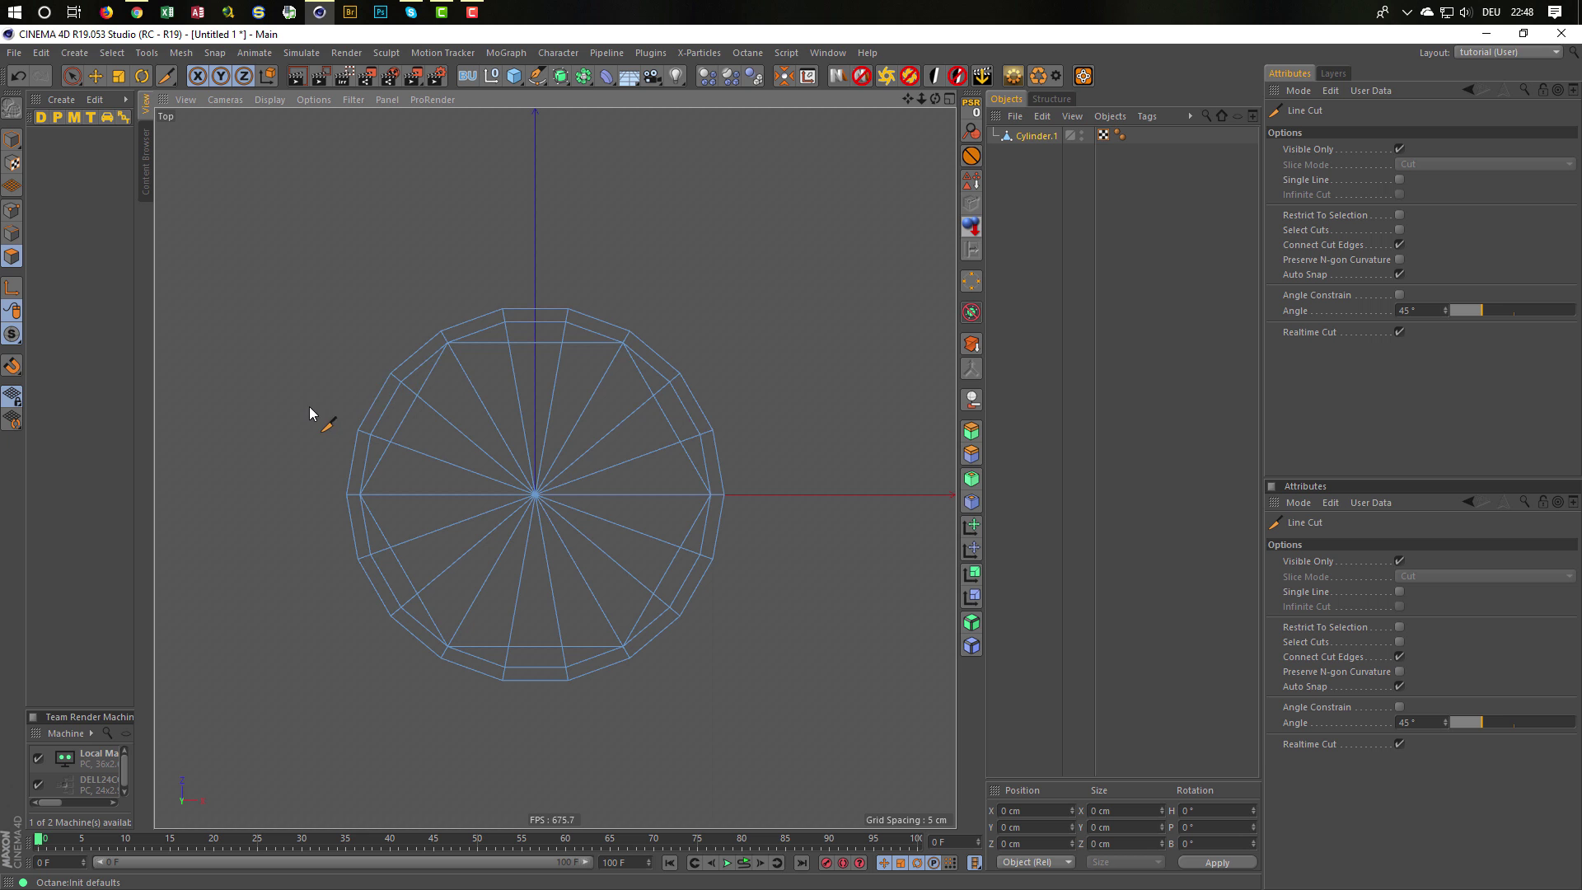
pyautogui.middleClick(308, 407)
pyautogui.middleClick(311, 405)
pyautogui.middleClick(374, 427)
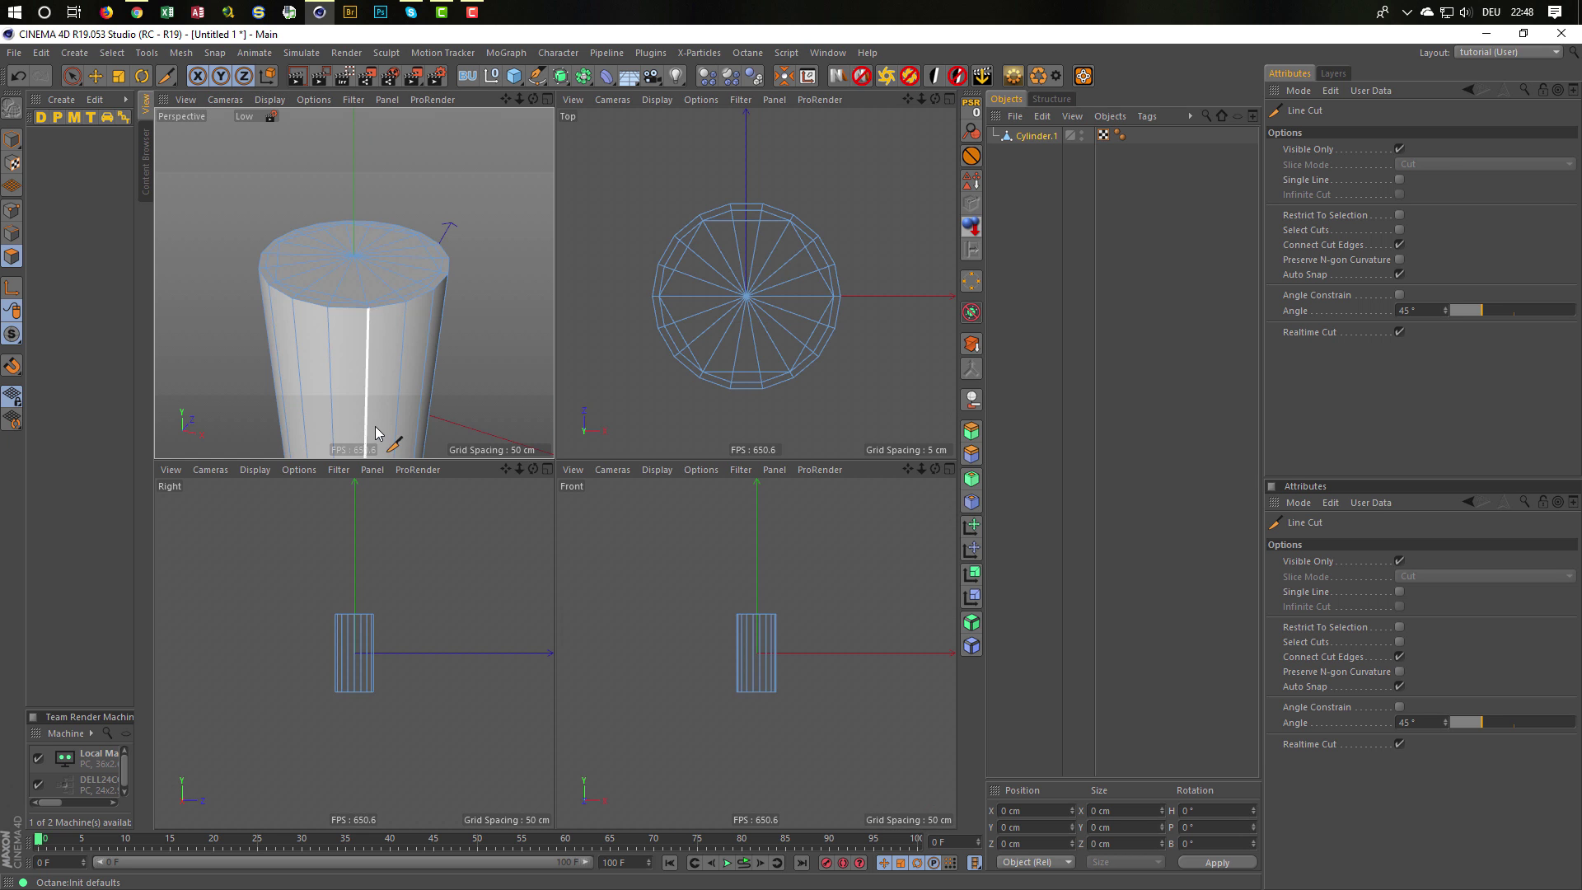
# Select all edges of the inset ring on the cylinder's top cap and dissolve them, leaving only the hexagon.
pyautogui.middleClick(389, 393)
pyautogui.keyDown('alt'); pyautogui.moveTo(389, 392); pyautogui.dragTo(441, 457); pyautogui.keyUp('alt')
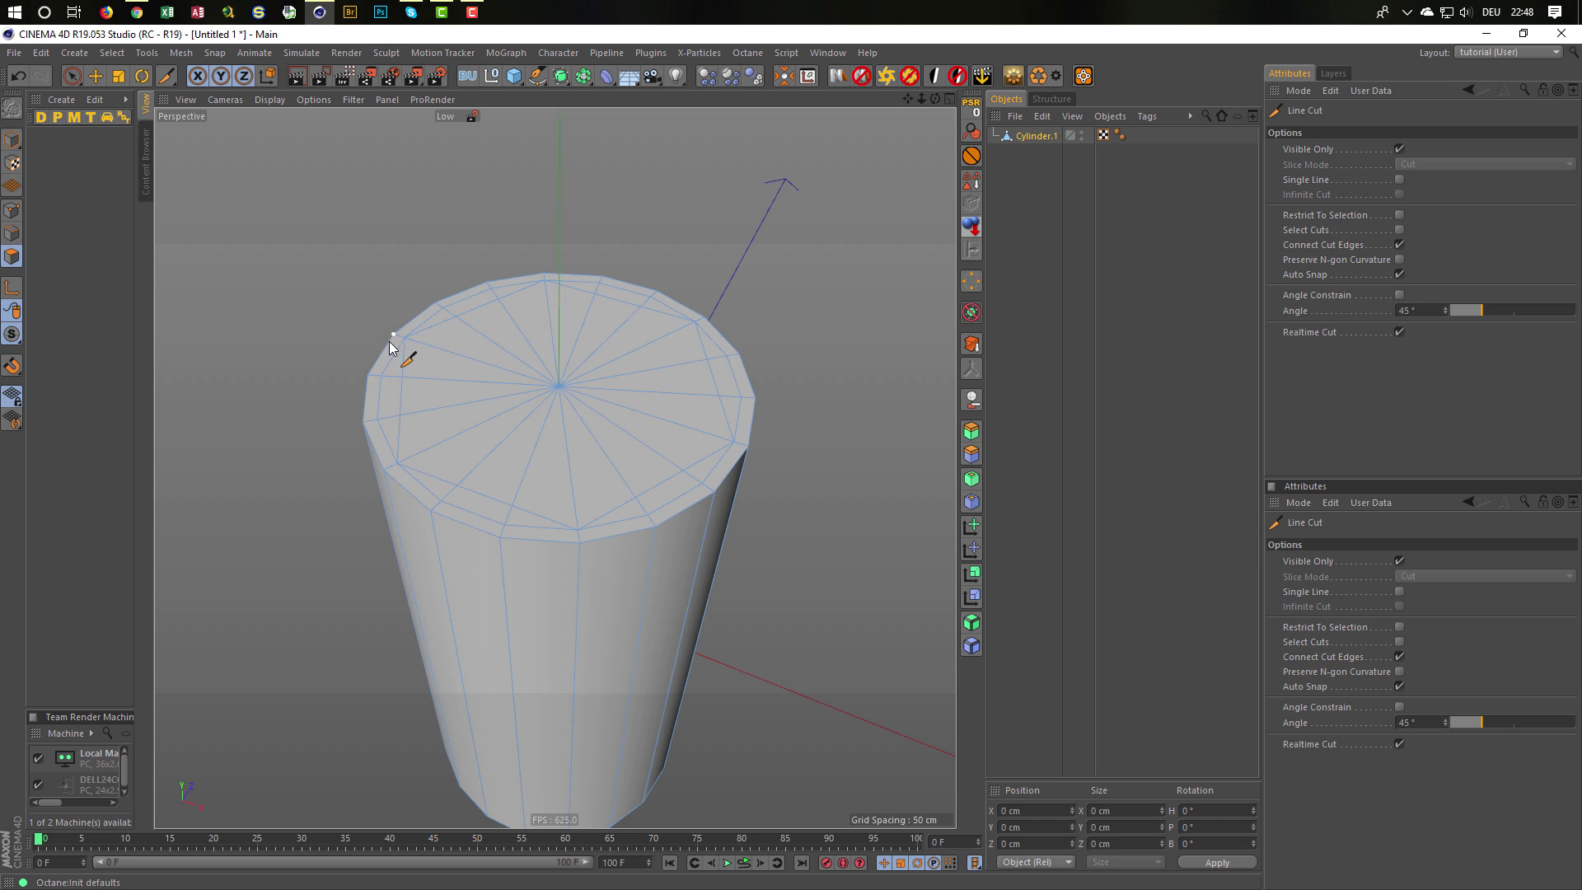
pyautogui.click(11, 233)
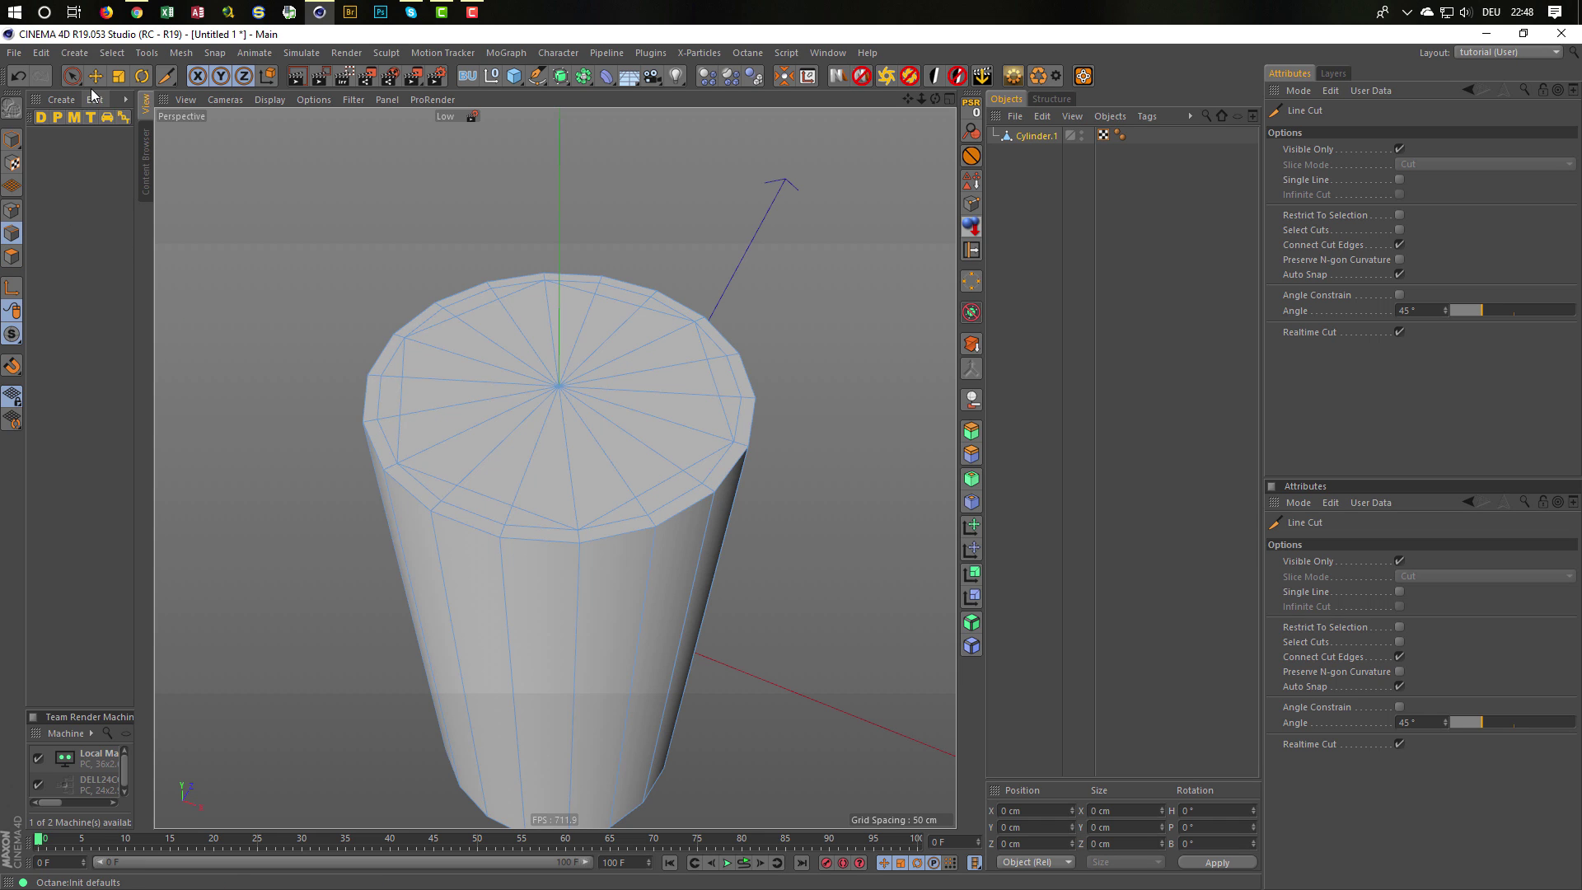
pyautogui.click(95, 76)
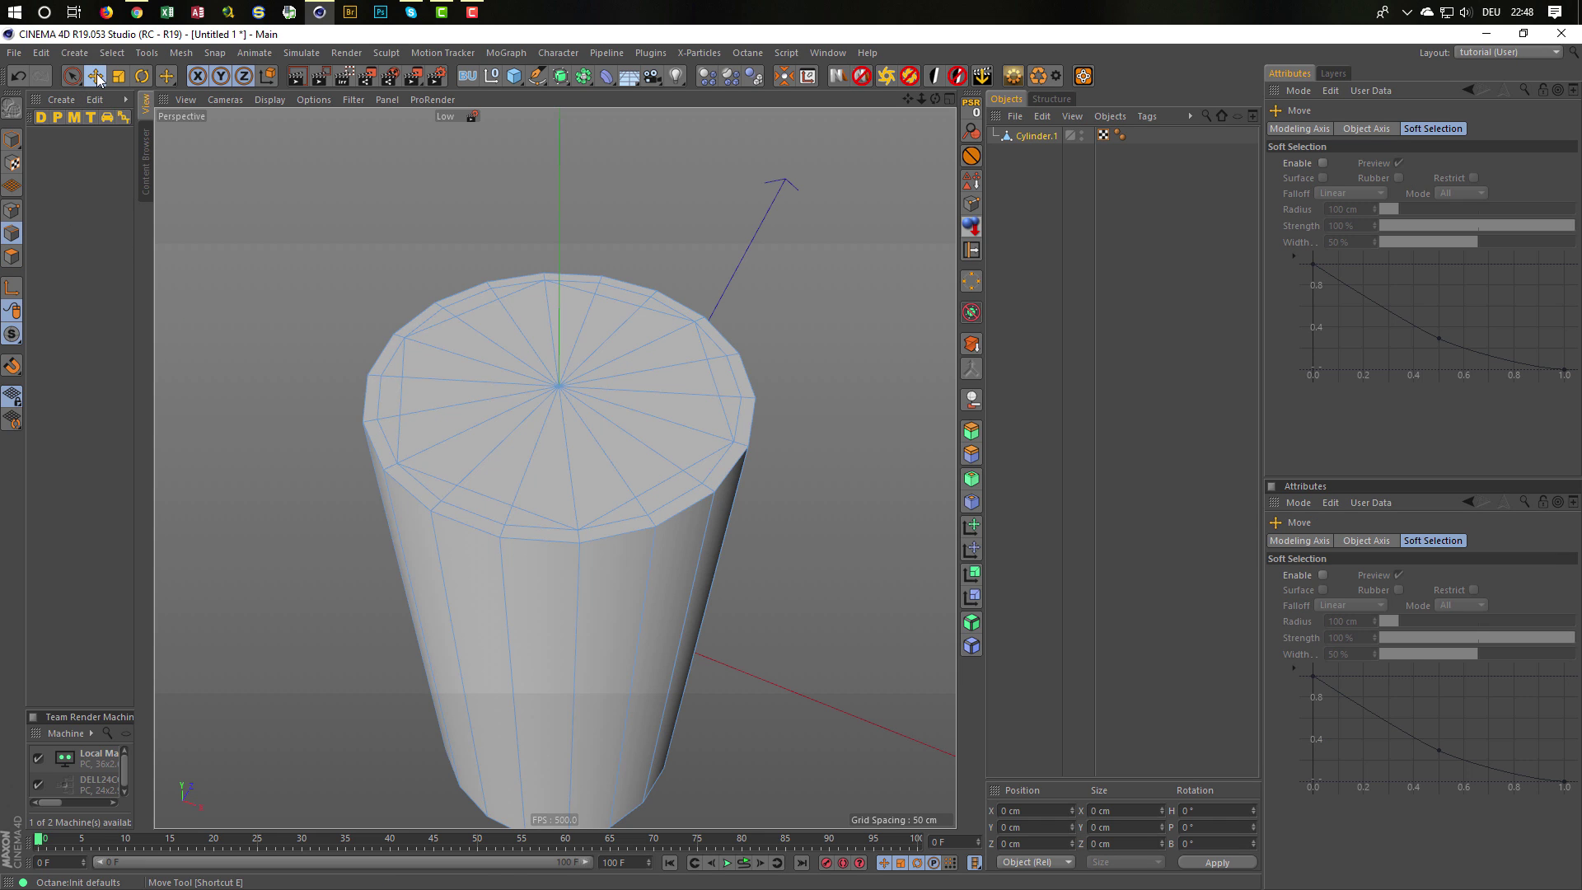
pyautogui.click(432, 492)
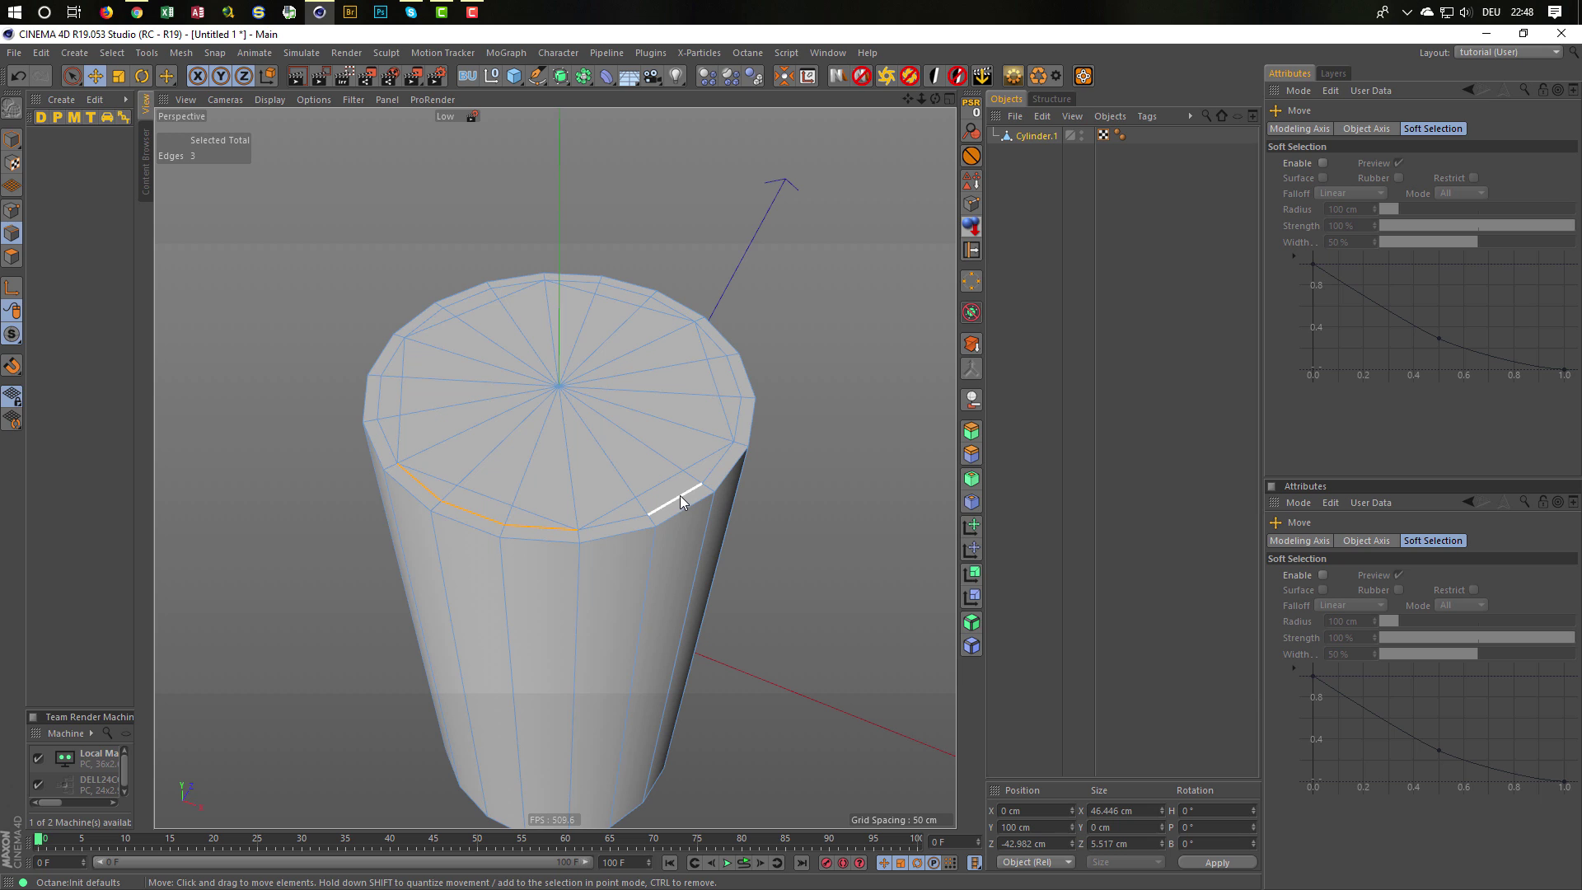
pyautogui.keyDown('shift'); pyautogui.click(384, 437); pyautogui.keyUp('shift')
pyautogui.keyDown('shift'); pyautogui.click(379, 400); pyautogui.keyUp('shift')
pyautogui.keyDown('shift'); pyautogui.click(391, 356); pyautogui.keyUp('shift')
pyautogui.keyDown('shift'); pyautogui.click(419, 321); pyautogui.keyUp('shift')
pyautogui.keyDown('shift'); pyautogui.click(462, 294); pyautogui.keyUp('shift')
pyautogui.keyDown('shift'); pyautogui.click(517, 280); pyautogui.keyUp('shift')
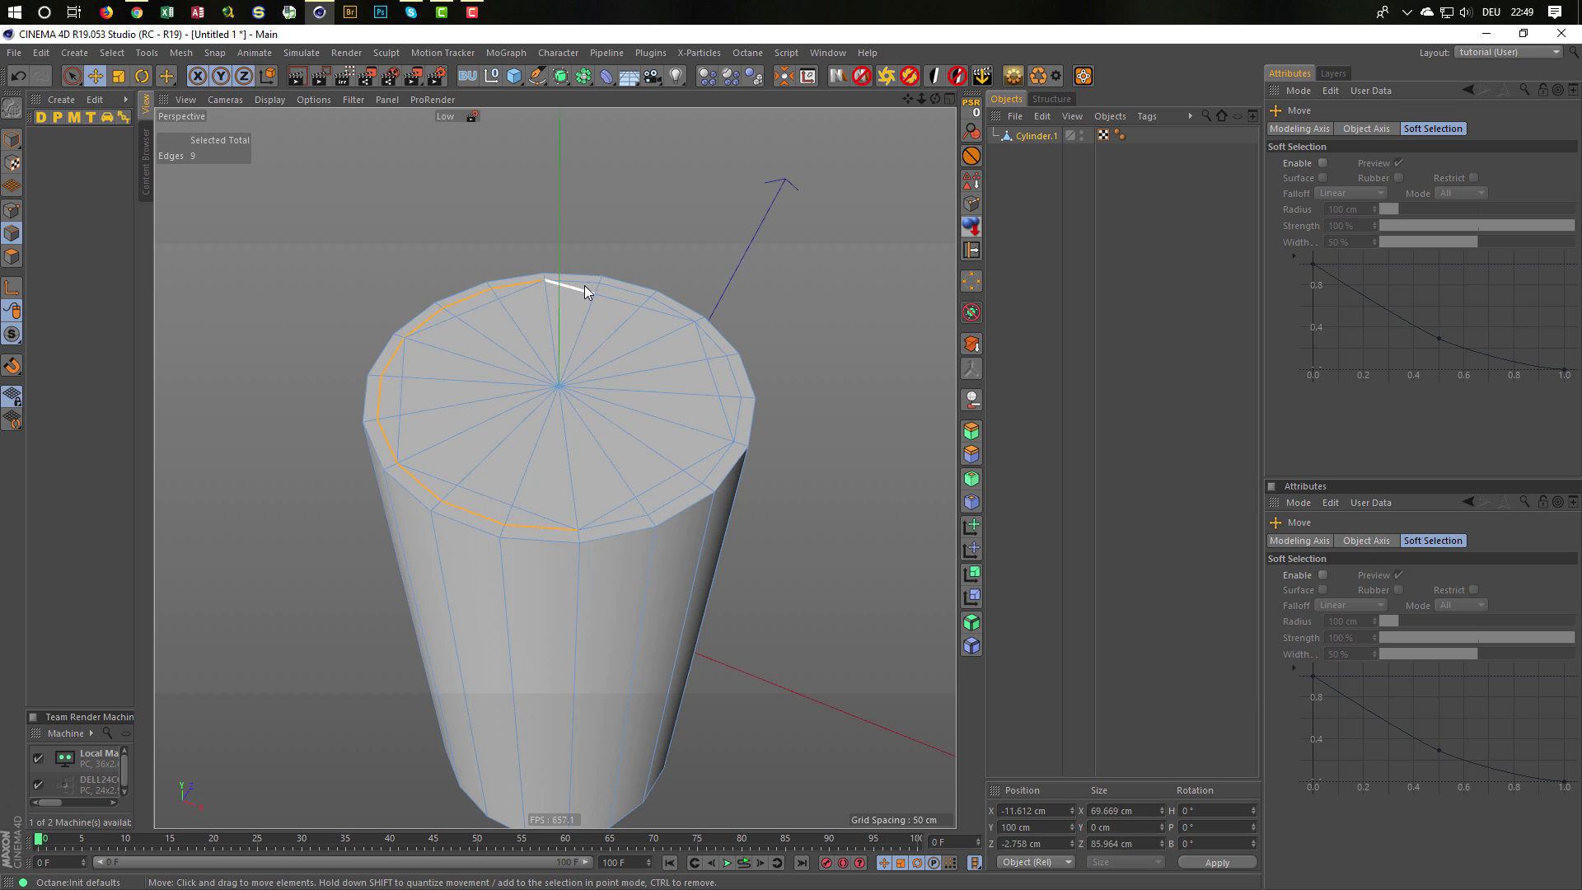
pyautogui.keyDown('shift'); pyautogui.click(585, 288); pyautogui.keyUp('shift')
pyautogui.keyDown('shift'); pyautogui.click(627, 295); pyautogui.keyUp('shift')
pyautogui.keyDown('shift'); pyautogui.click(677, 311); pyautogui.keyUp('shift')
pyautogui.keyDown('shift'); pyautogui.click(715, 343); pyautogui.keyUp('shift')
pyautogui.keyDown('shift'); pyautogui.click(741, 383); pyautogui.keyUp('shift')
pyautogui.keyDown('shift'); pyautogui.click(741, 427); pyautogui.keyUp('shift')
pyautogui.rightClick(829, 464)
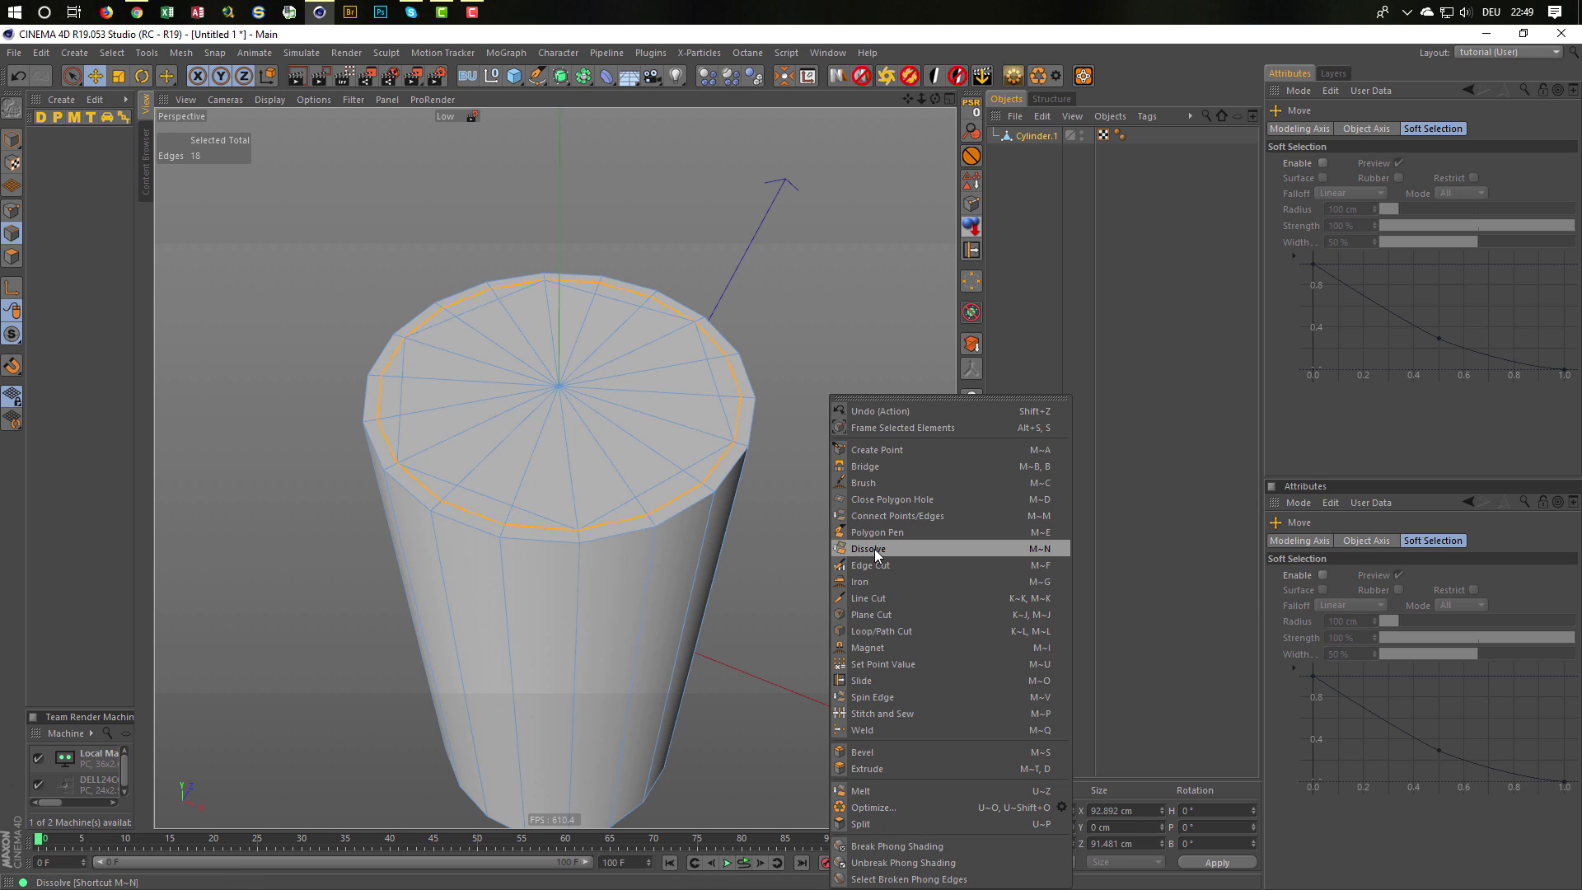
pyautogui.click(1042, 550)
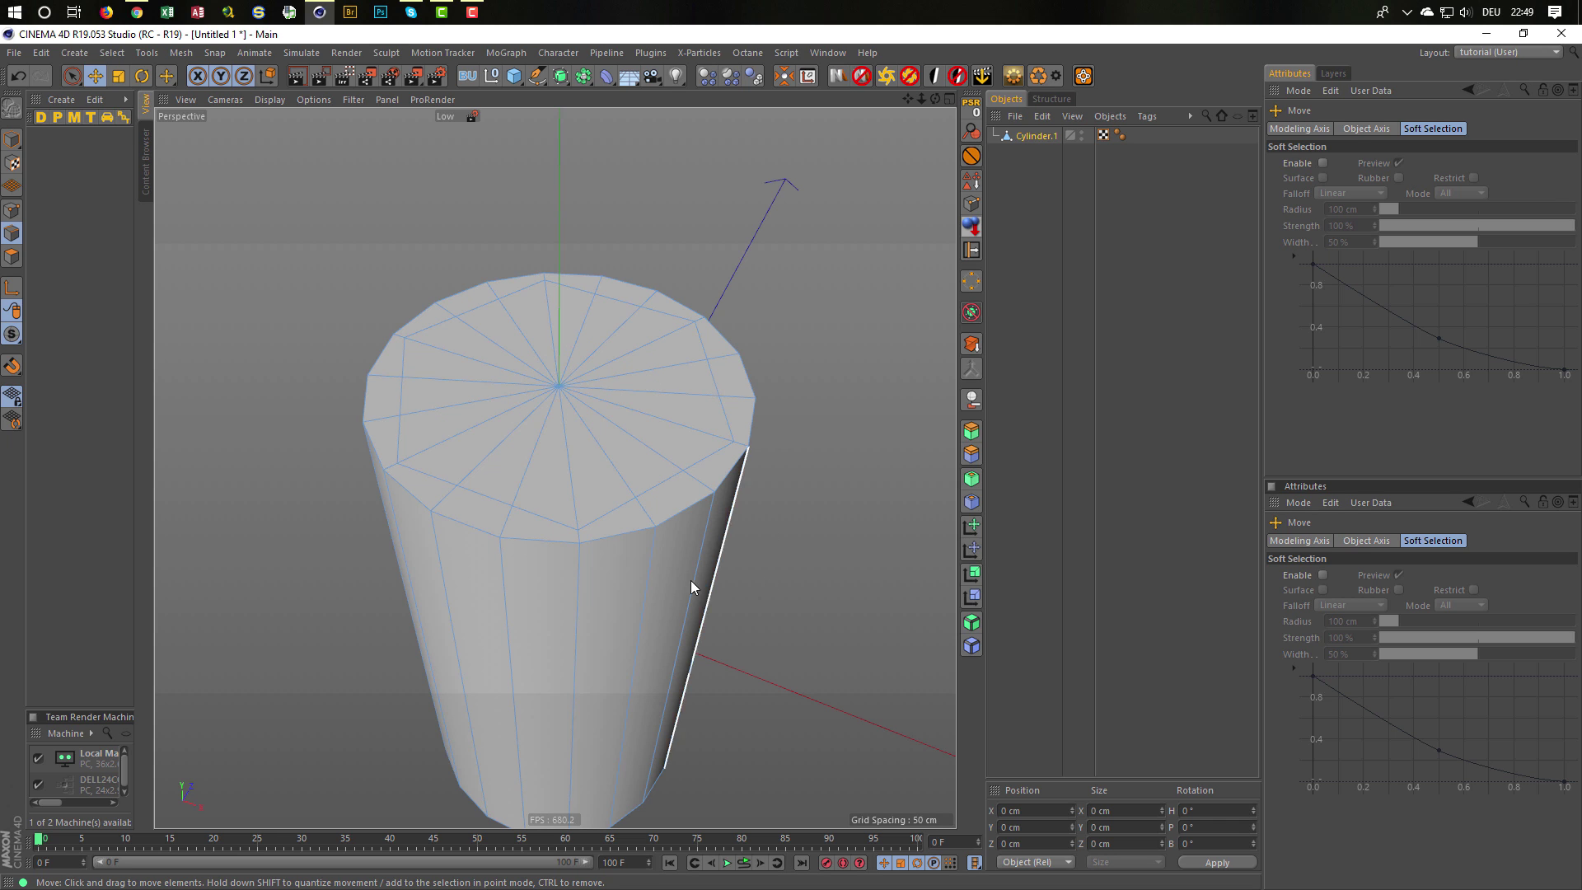
# Select all polygons inside the hexagon on the top cap and extrude them upward by about 6.8 cm.
pyautogui.click(11, 256)
pyautogui.press('9')
pyautogui.moveTo(581, 381)
pyautogui.mouseDown()
pyautogui.moveTo(511, 382)
pyautogui.moveTo(563, 377)
pyautogui.moveTo(577, 407)
pyautogui.mouseUp()
pyautogui.press('e')
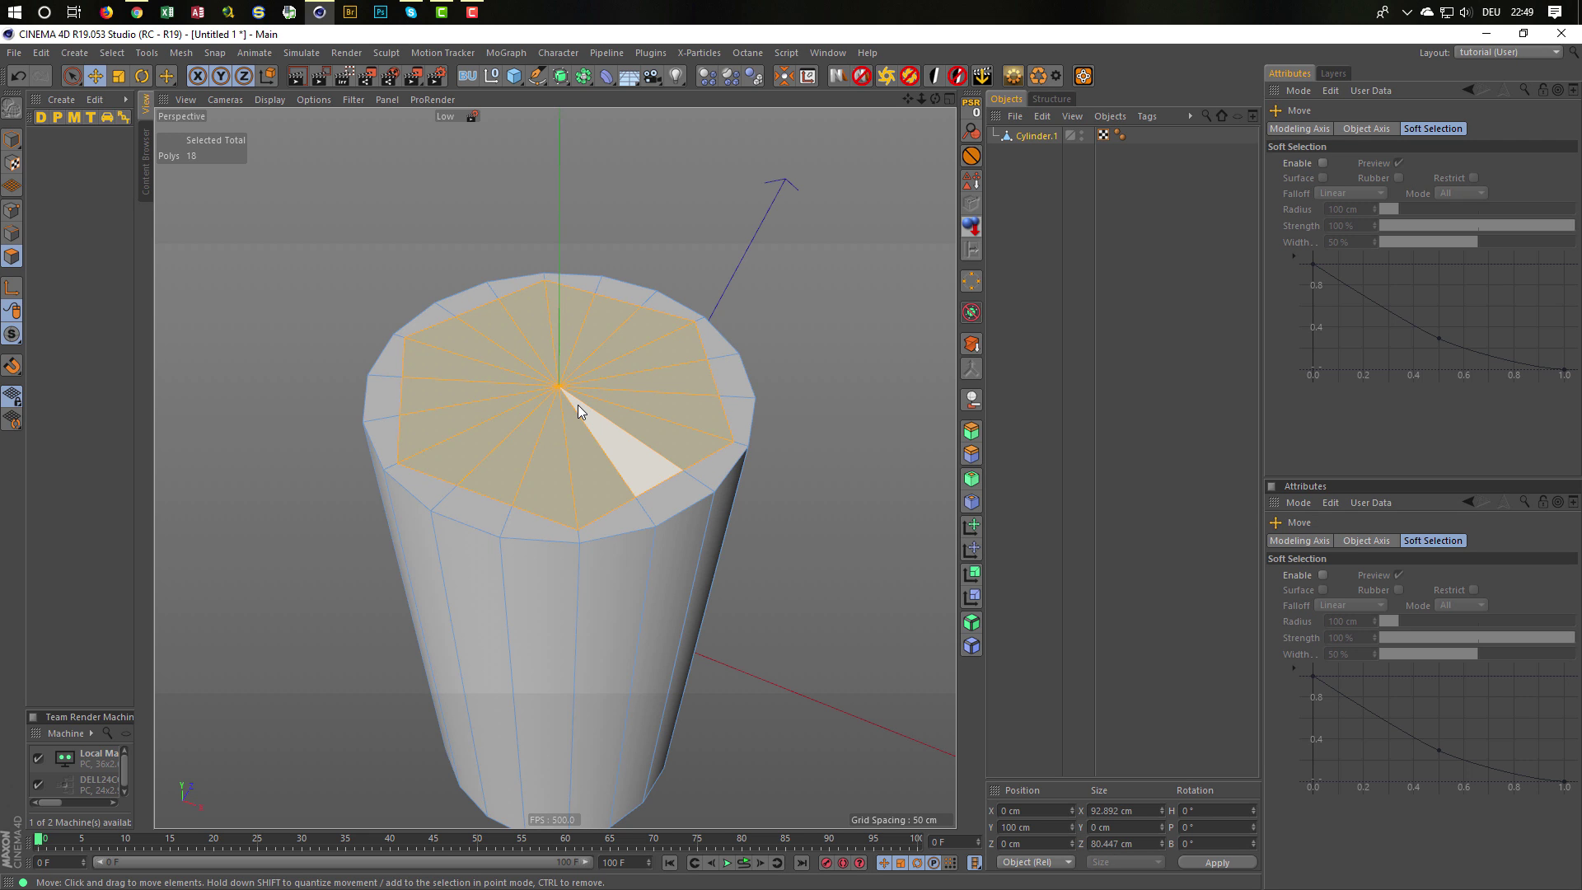
pyautogui.keyDown('alt'); pyautogui.moveTo(578, 411); pyautogui.dragTo(580, 432); pyautogui.keyUp('alt')
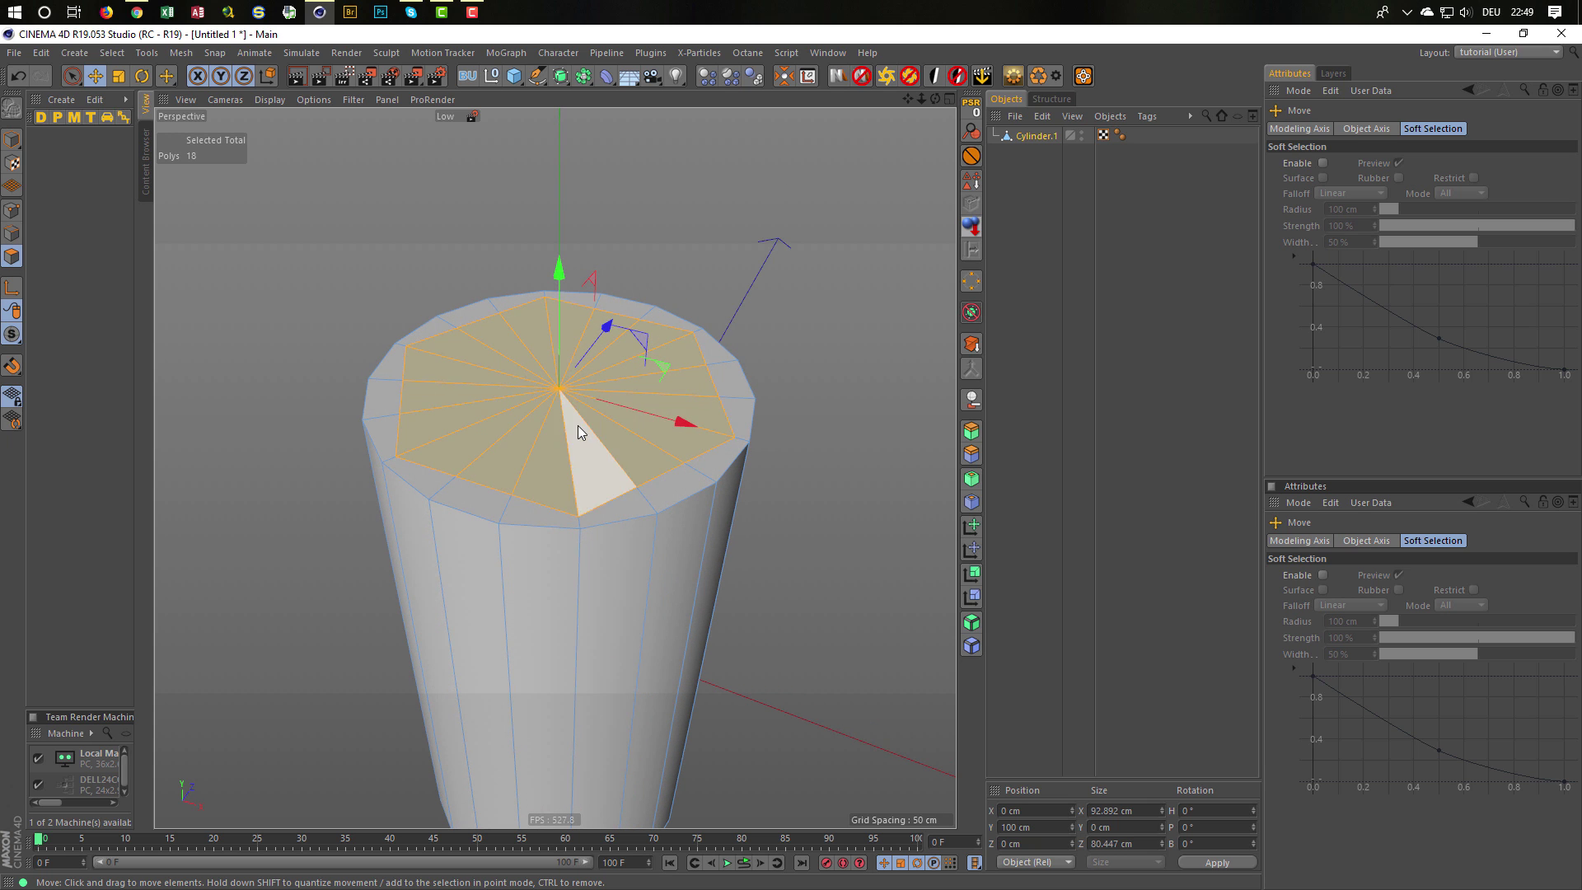
pyautogui.keyDown('ctrl'); pyautogui.moveTo(562, 269); pyautogui.dragTo(557, 244); pyautogui.keyUp('ctrl')
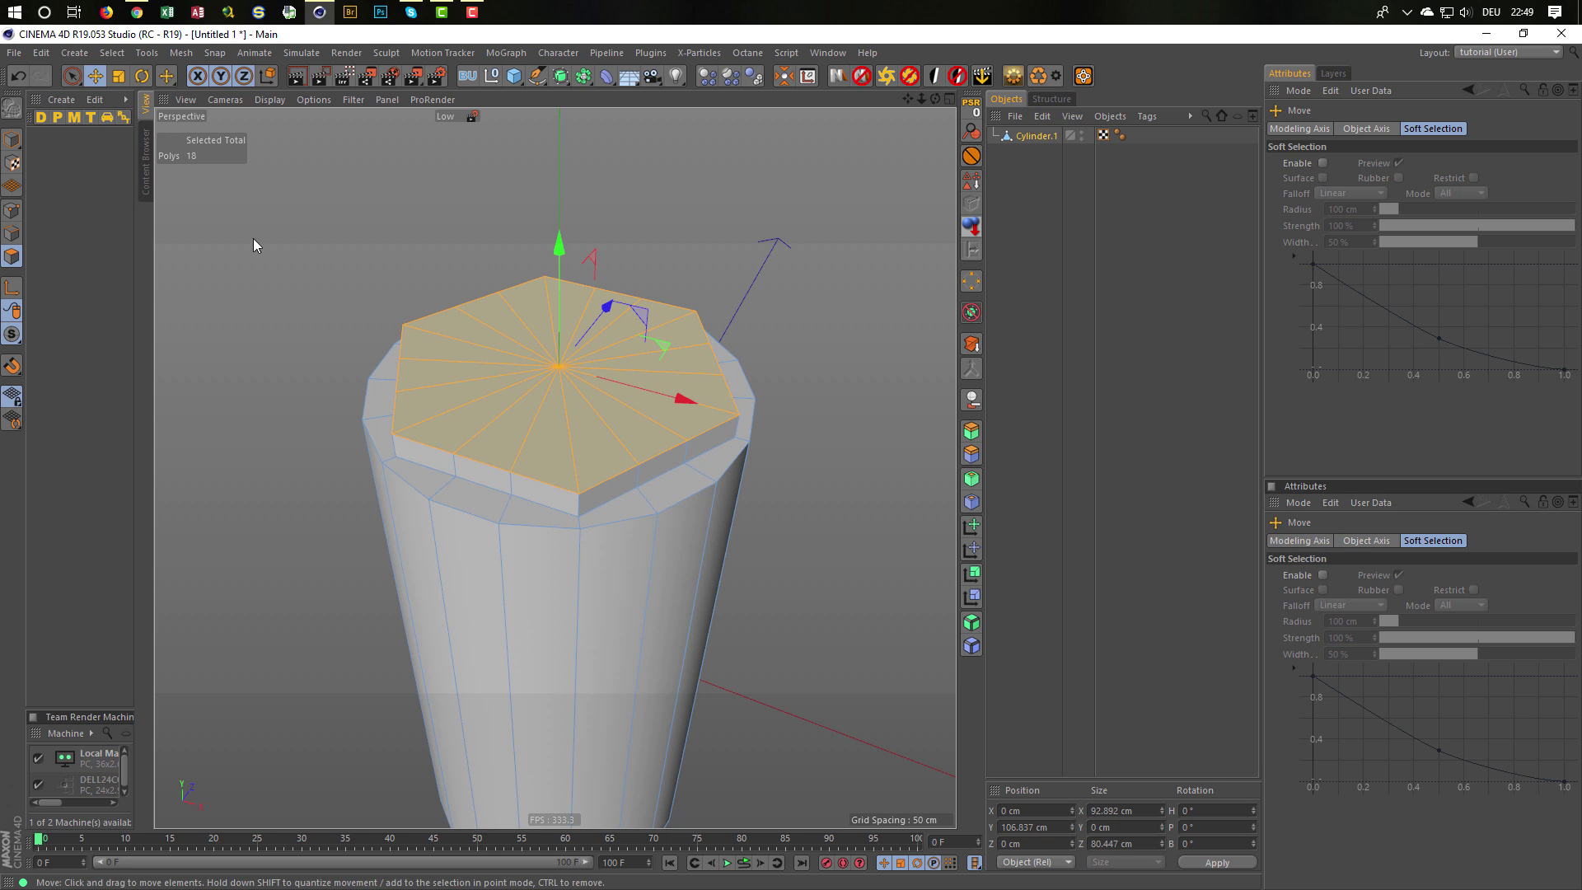
# Place the cylinder in a Subdivision Surface as an object and switch the smoothing off.
pyautogui.click(14, 138)
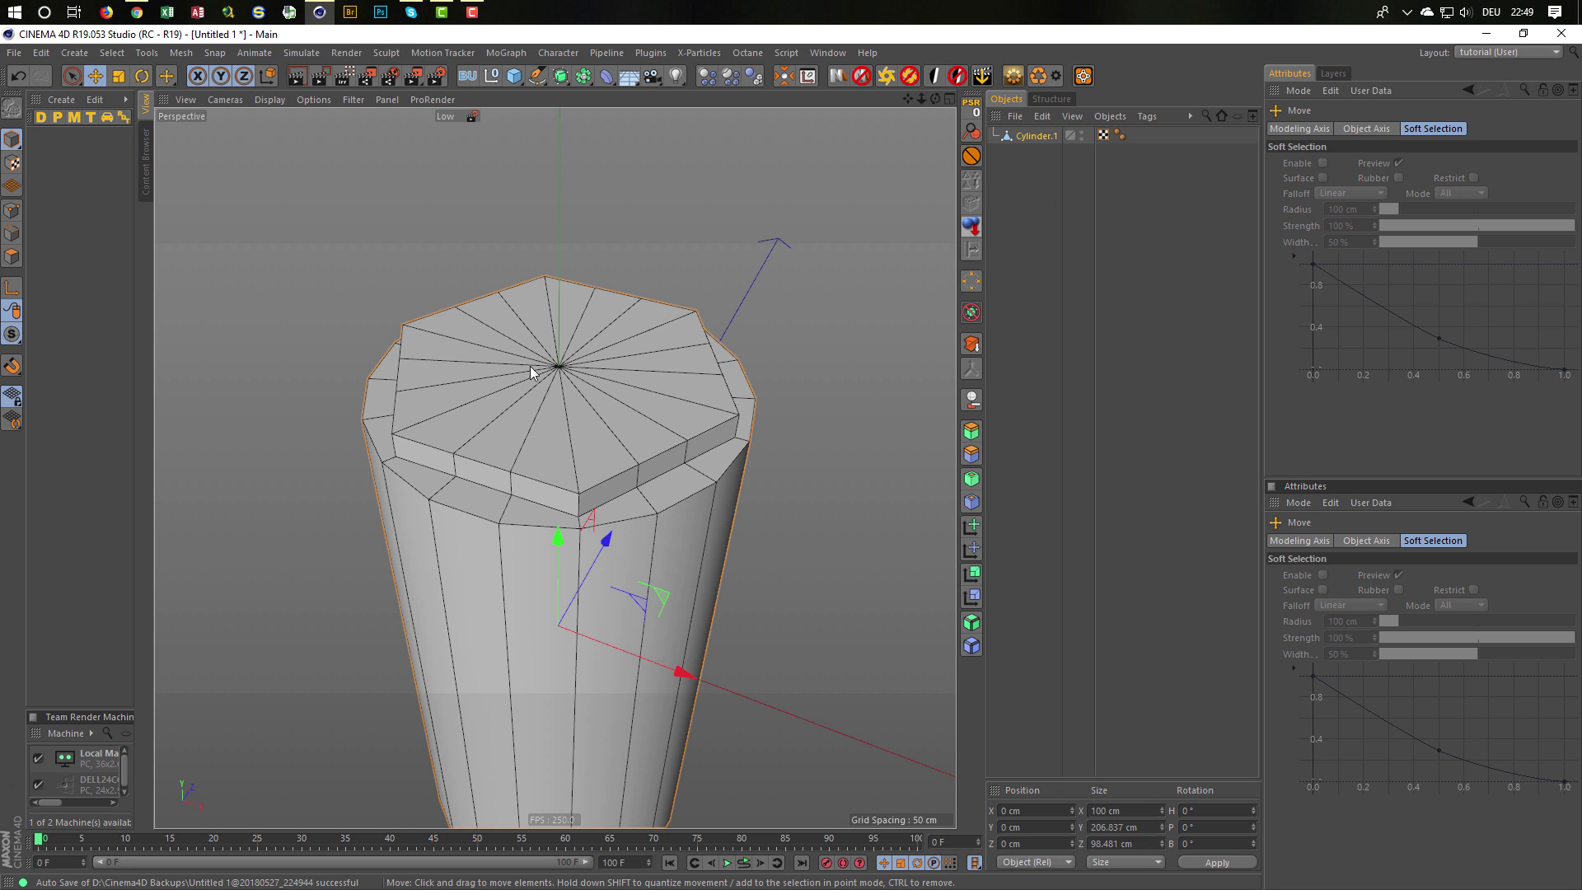
pyautogui.click(562, 82)
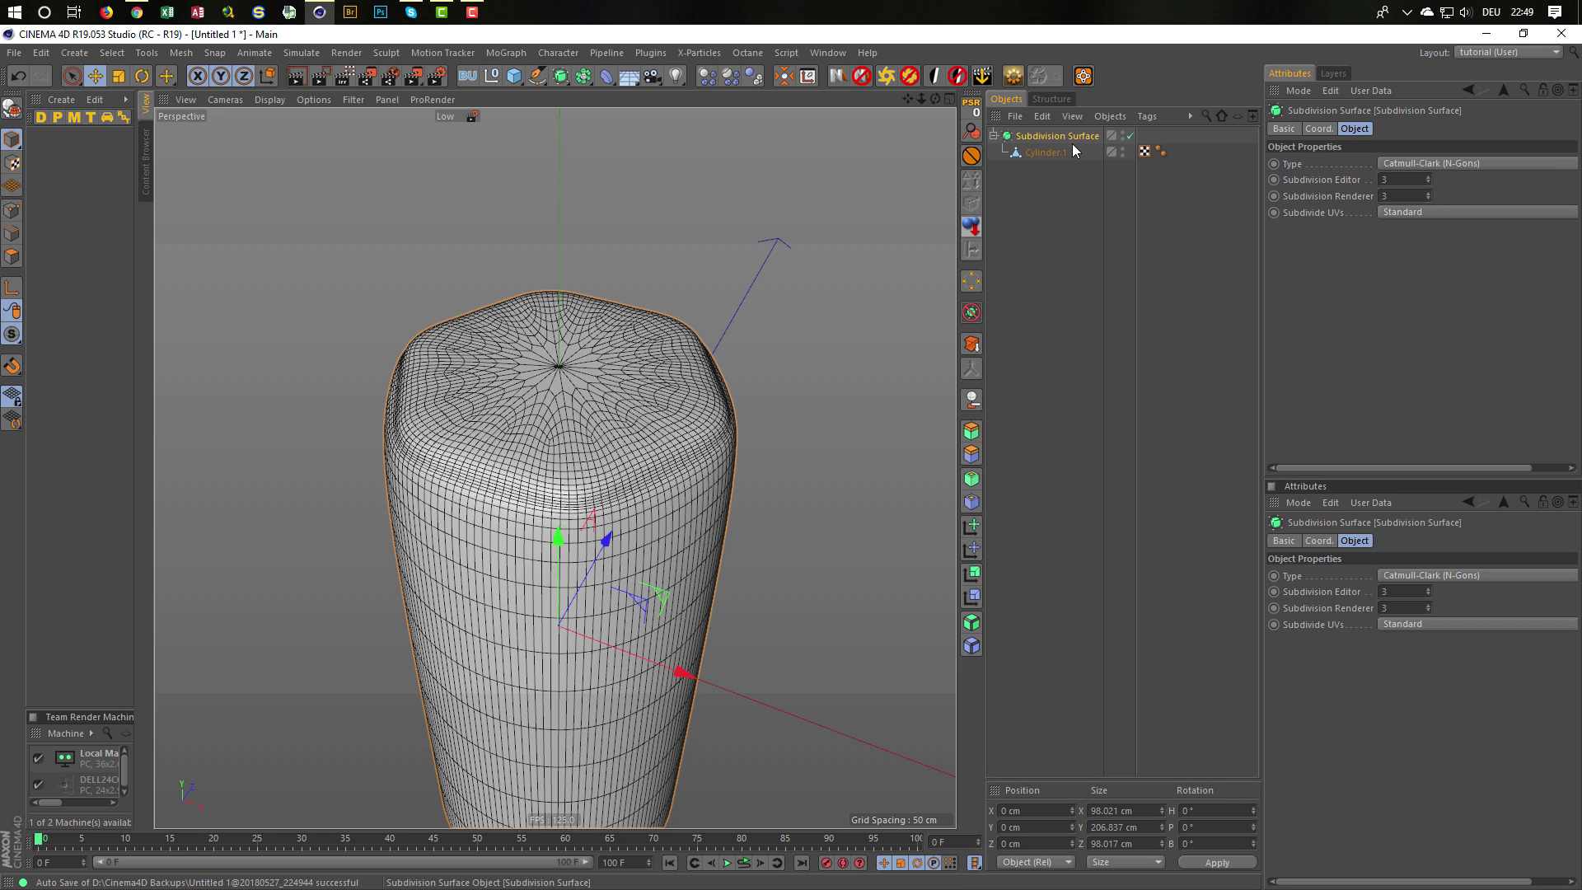
pyautogui.click(1129, 135)
# Add a Bevel deformer beneath the cylinder, with Bevel Mode set to Solid and an Angle Threshold of 69°.
pyautogui.click(1045, 153)
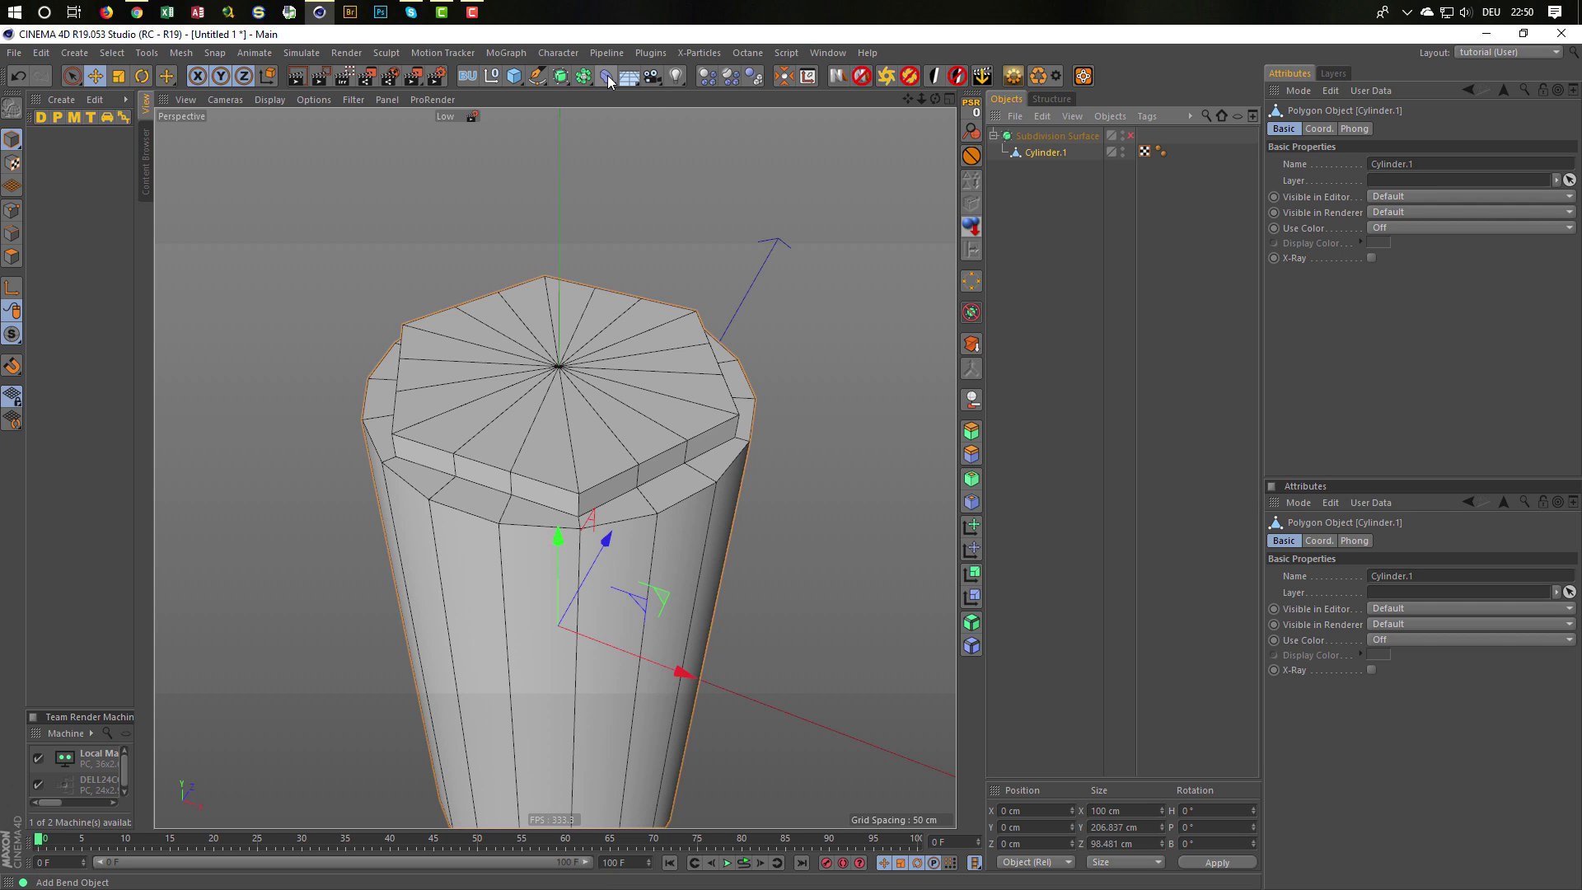
pyautogui.moveTo(607, 76); pyautogui.dragTo(774, 300)
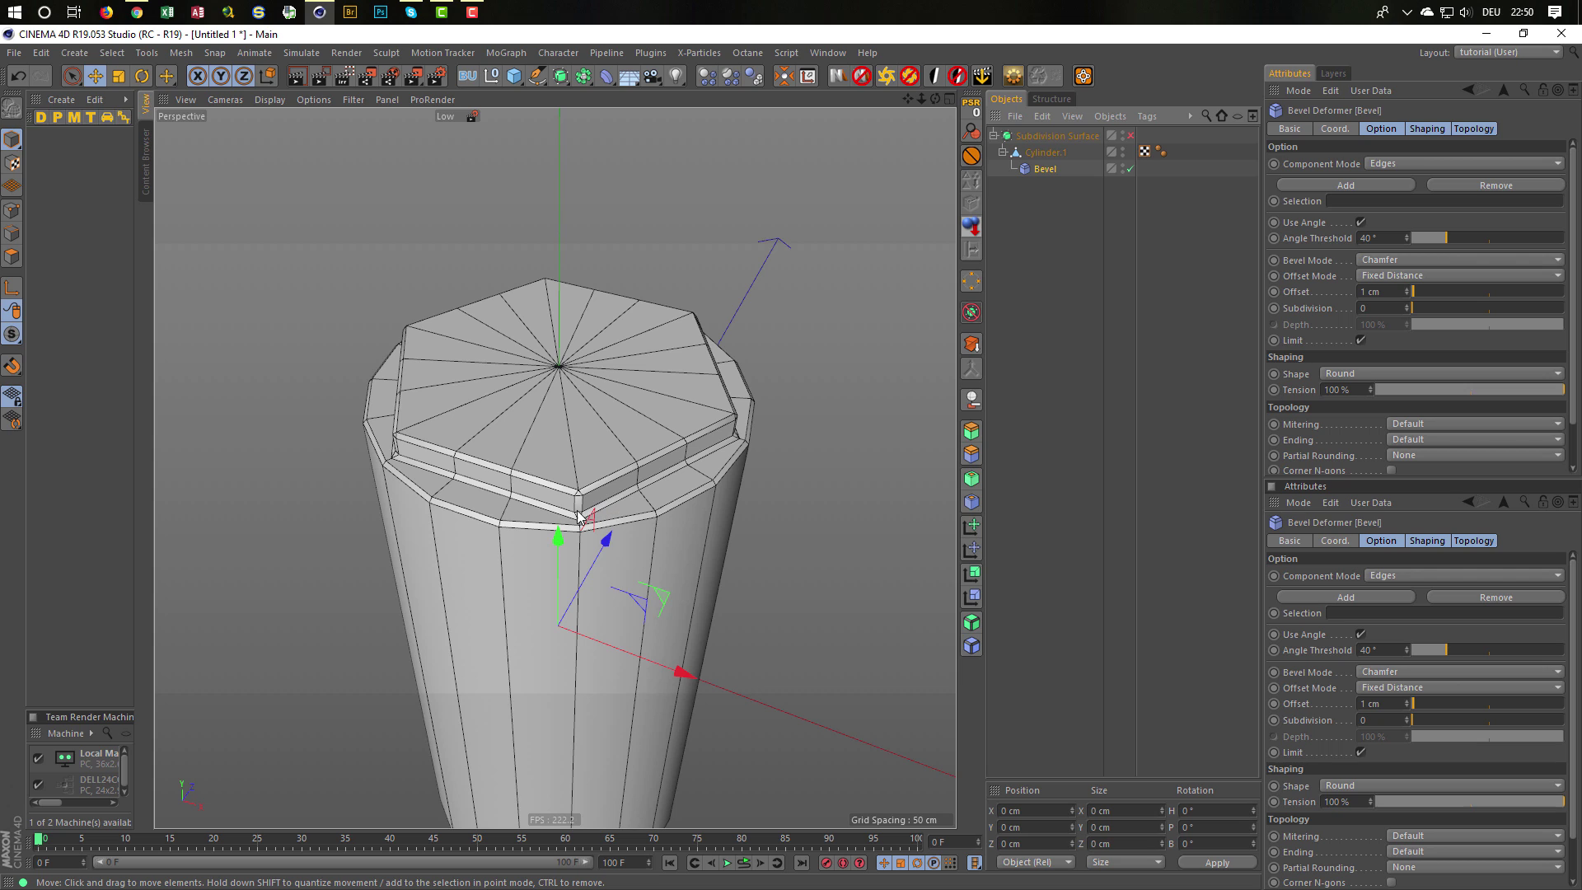
pyautogui.click(1372, 259)
pyautogui.click(1390, 294)
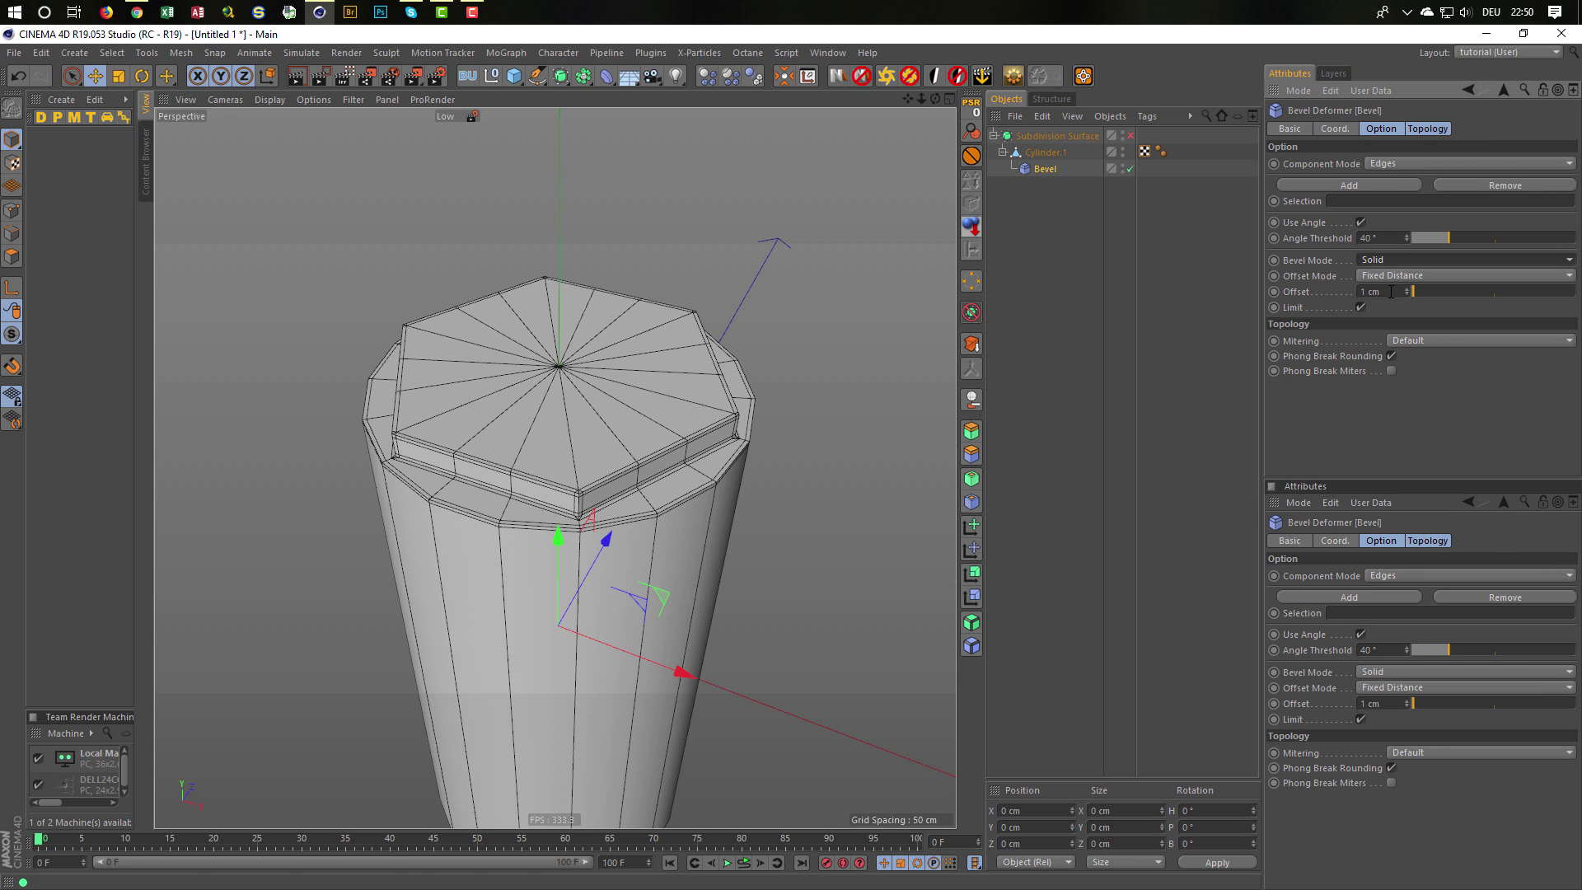
pyautogui.scroll(3, 680, 496)
pyautogui.keyDown('alt'); pyautogui.moveTo(740, 476); pyautogui.dragTo(591, 491); pyautogui.keyUp('alt')
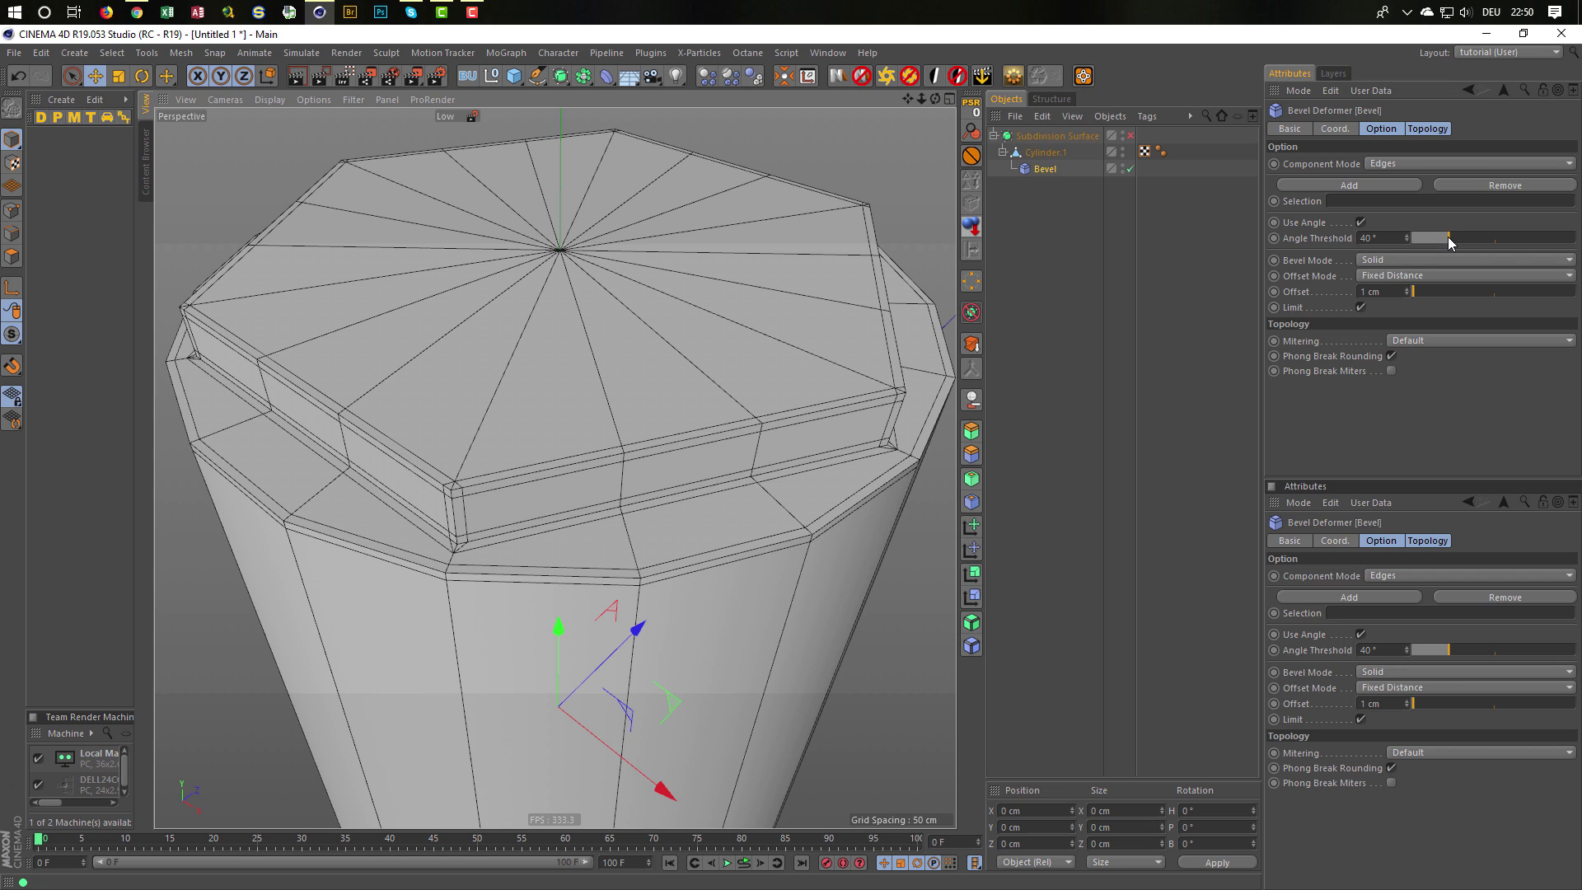
pyautogui.moveTo(1447, 237); pyautogui.dragTo(1476, 241)
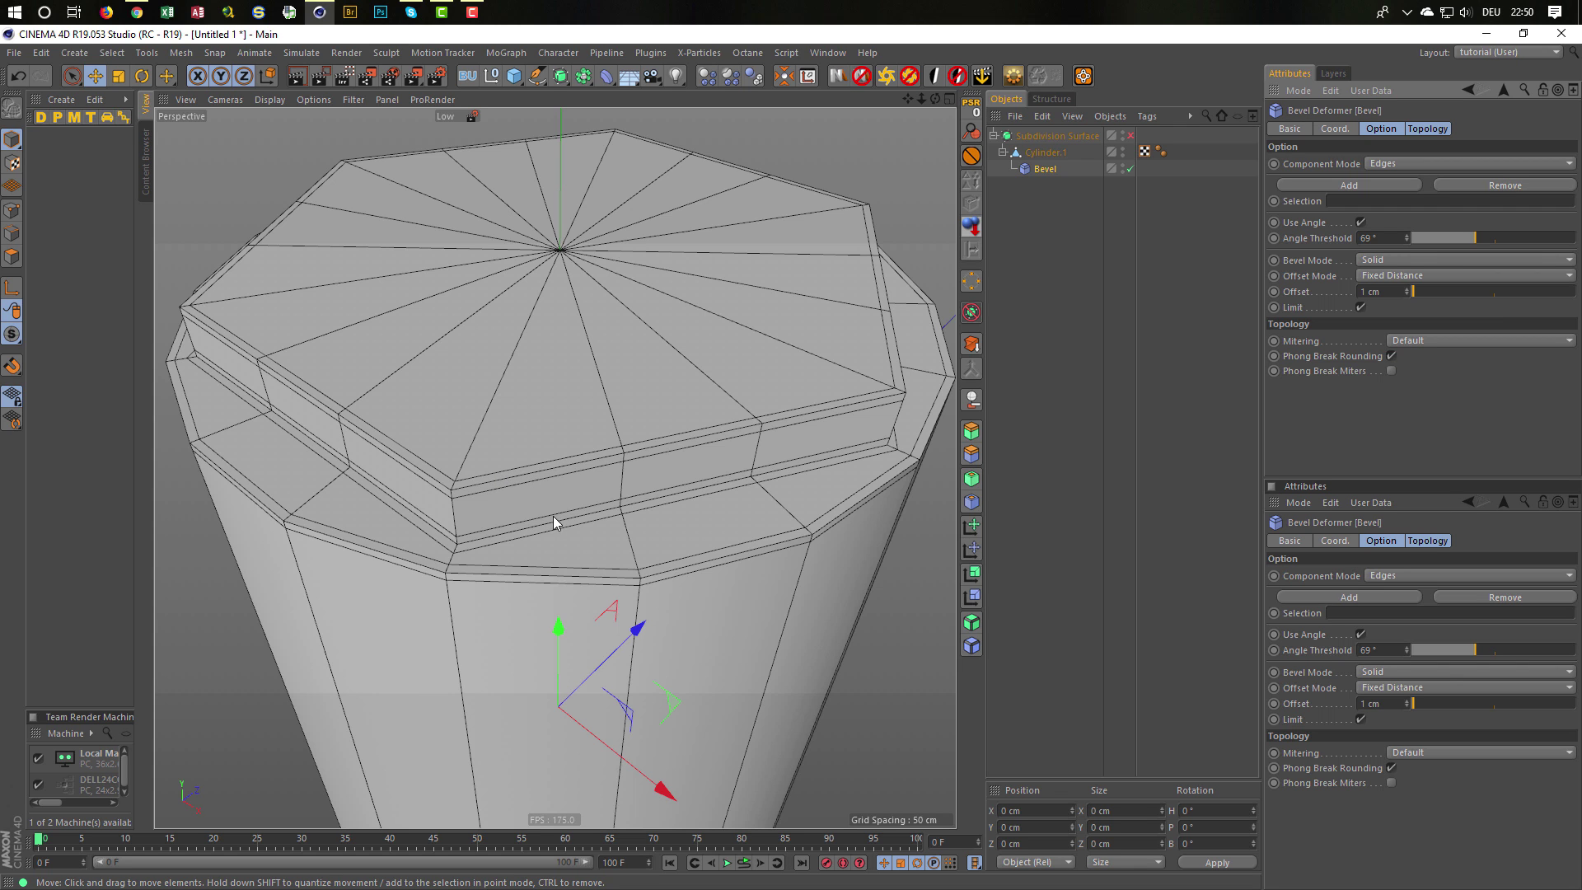
# Enable the Subdivision Surface, reduce the wireframe to isolines, and render the cap close up and the whole cylinder from farther away.
pyautogui.click(1131, 136)
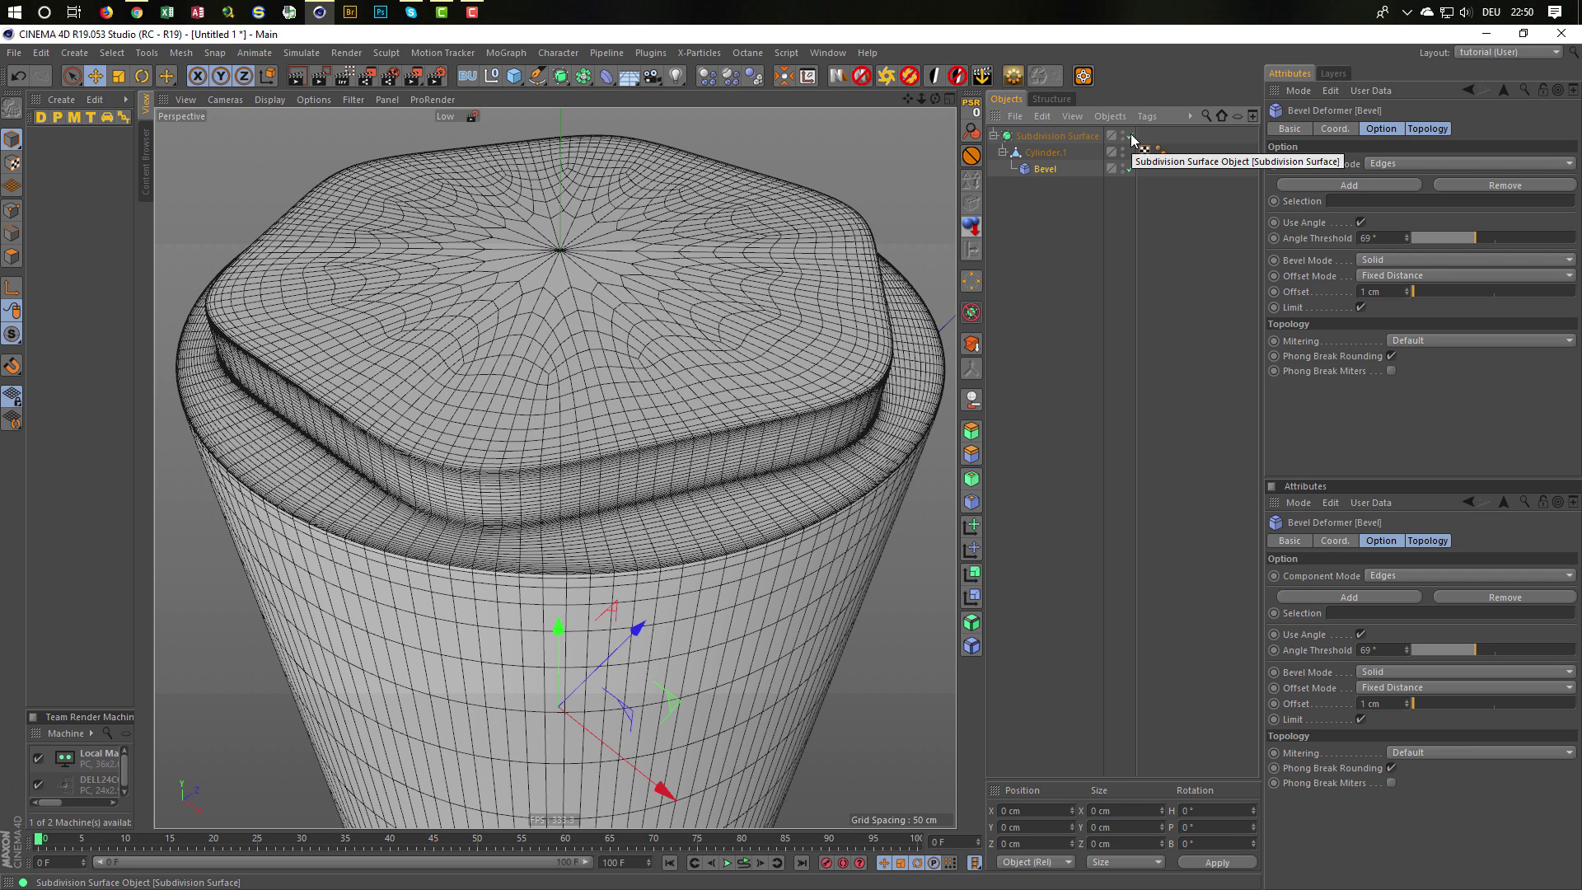
pyautogui.click(1131, 137)
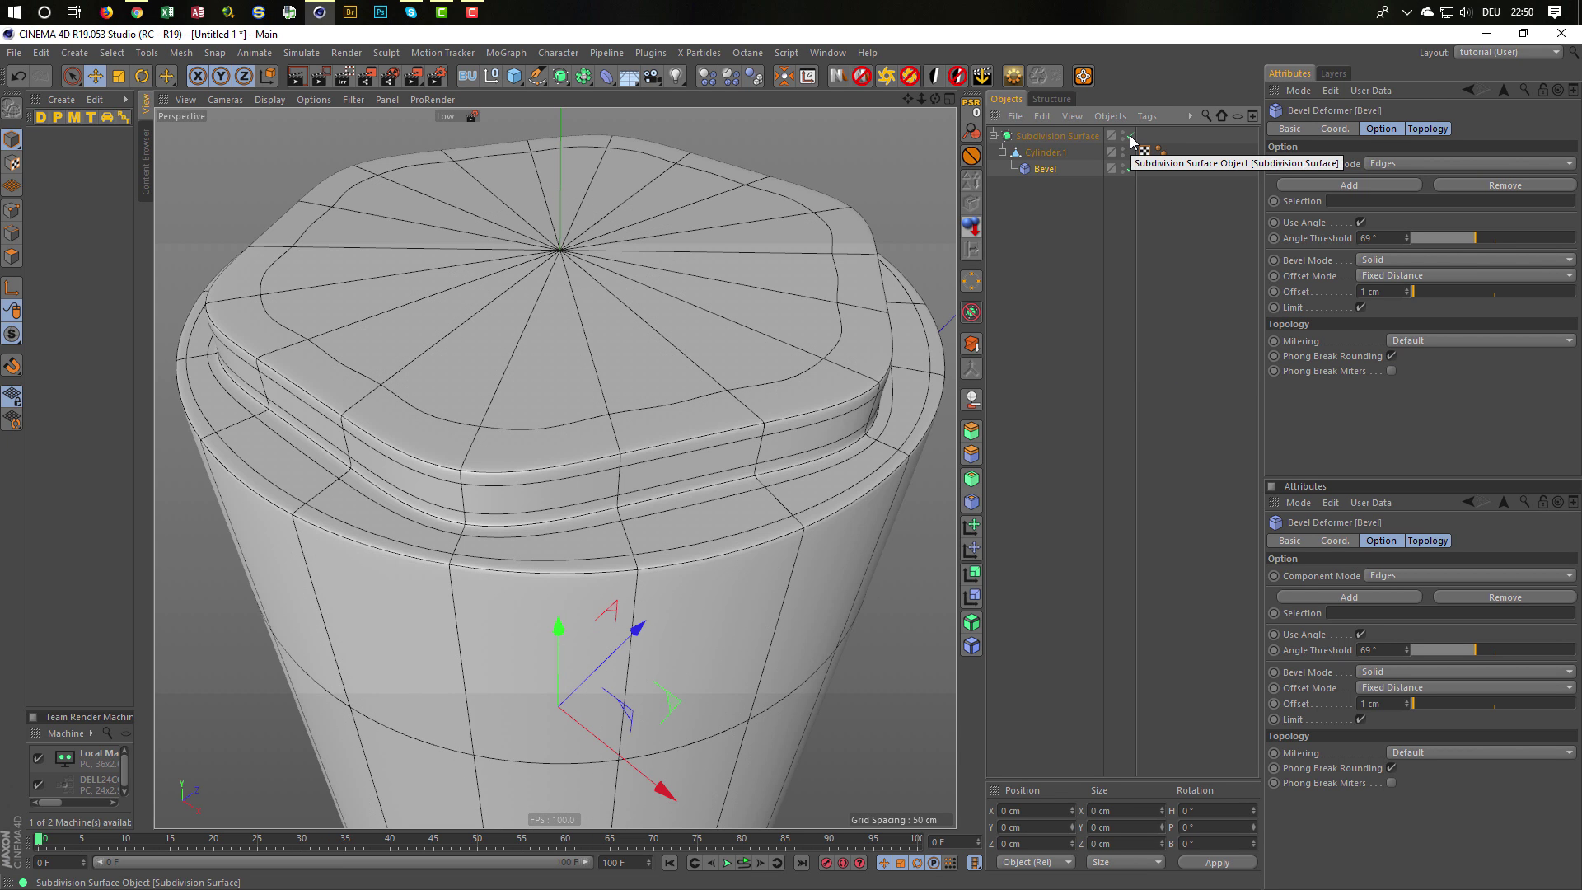
pyautogui.hotkey('ctrl', 'r')
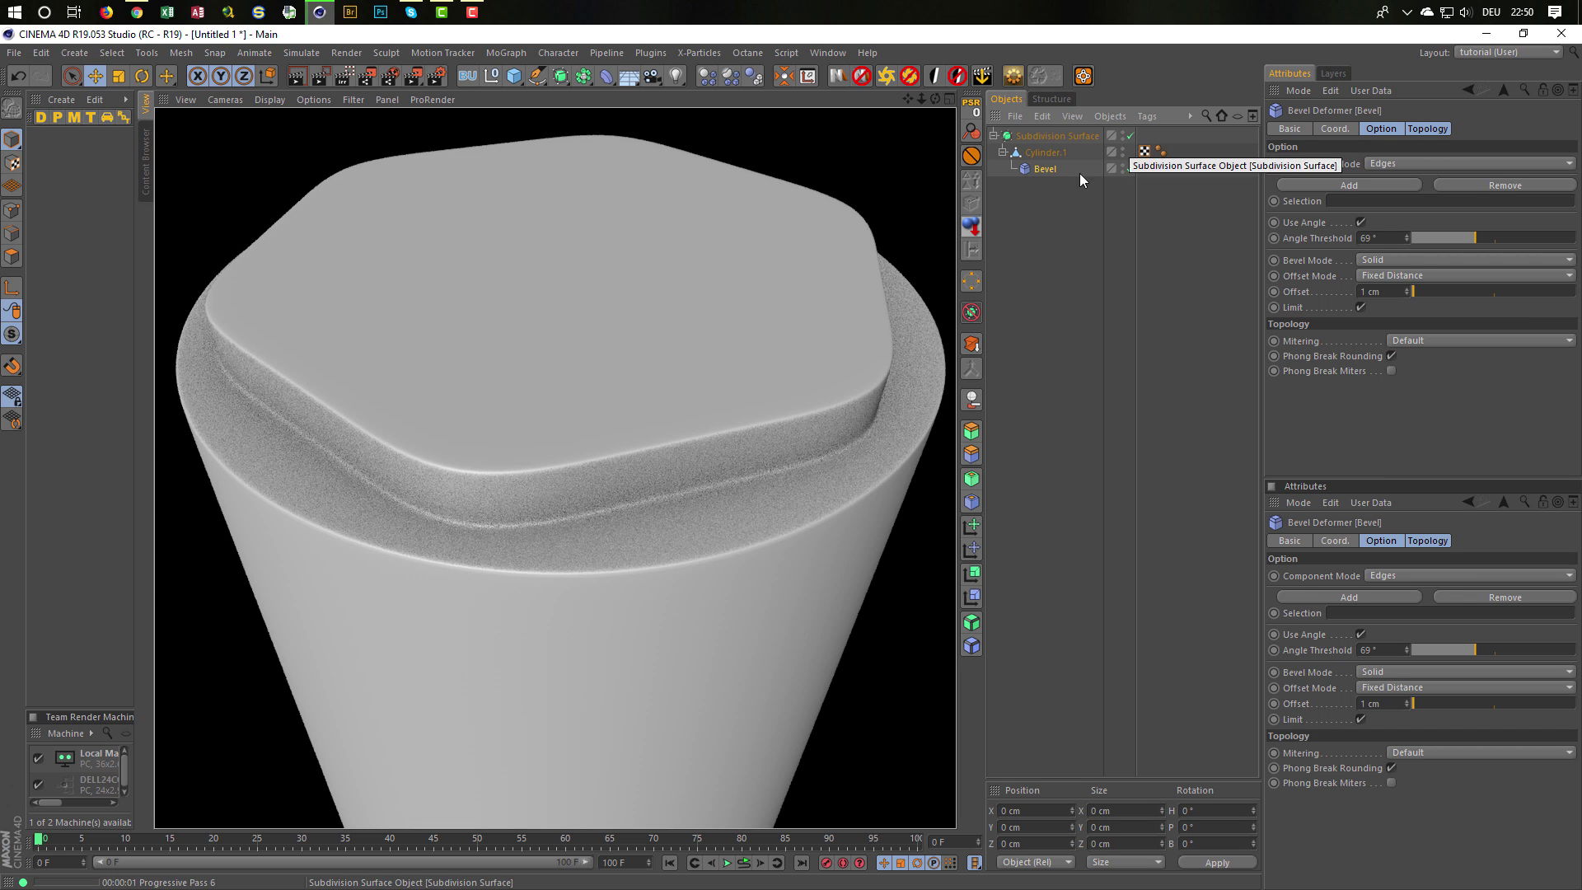
pyautogui.scroll(-5, 560, 344)
pyautogui.keyDown('alt'); pyautogui.moveTo(562, 346); pyautogui.dragTo(481, 464); pyautogui.keyUp('alt')
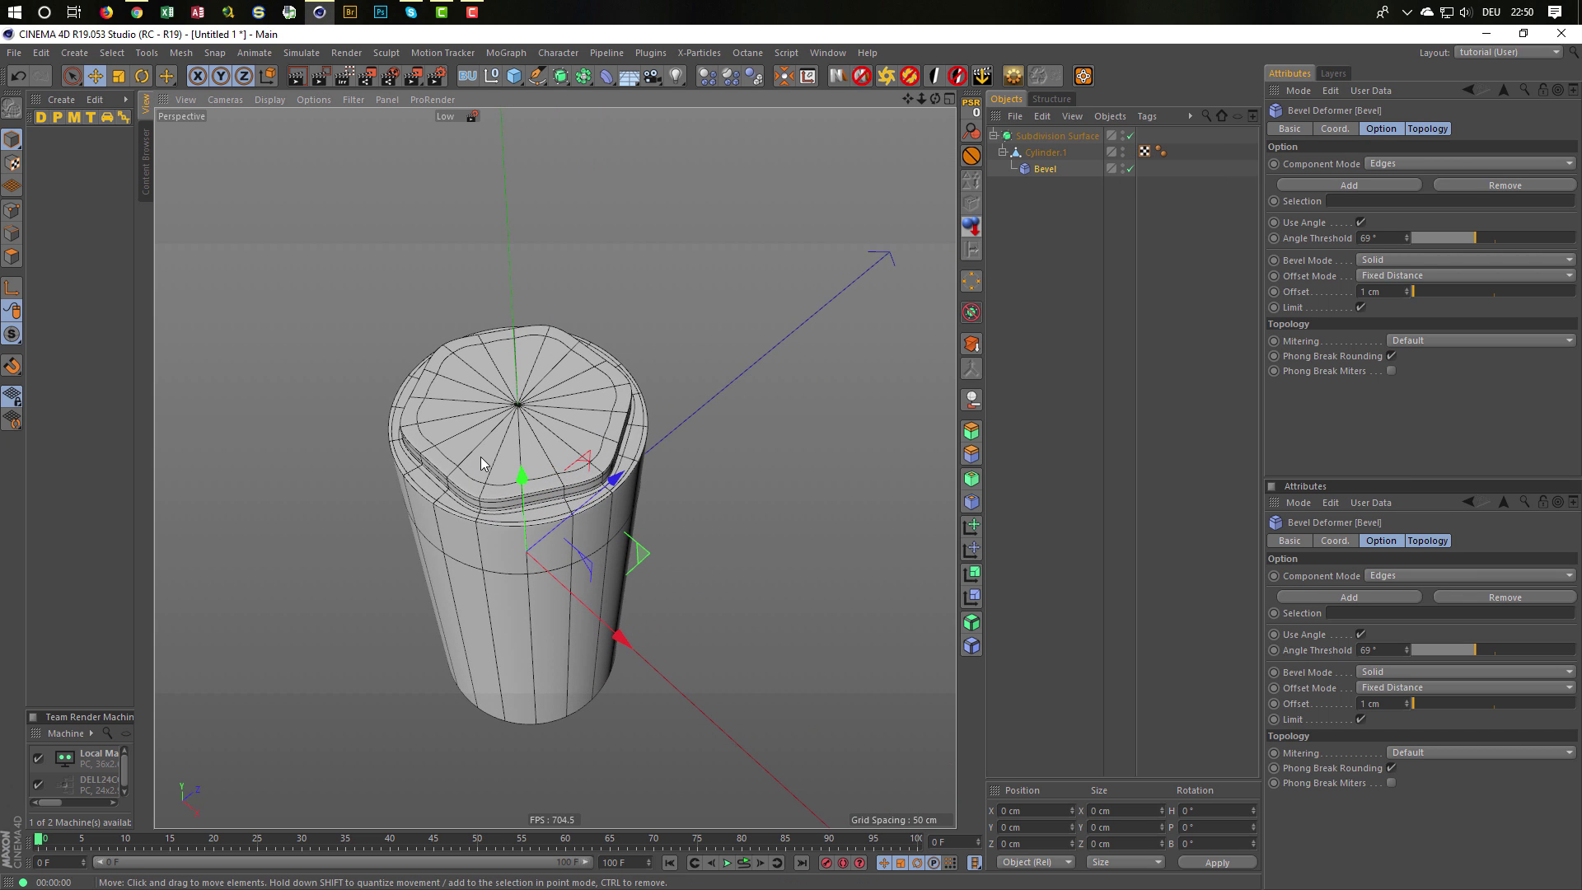
pyautogui.hotkey('ctrl', 'r')
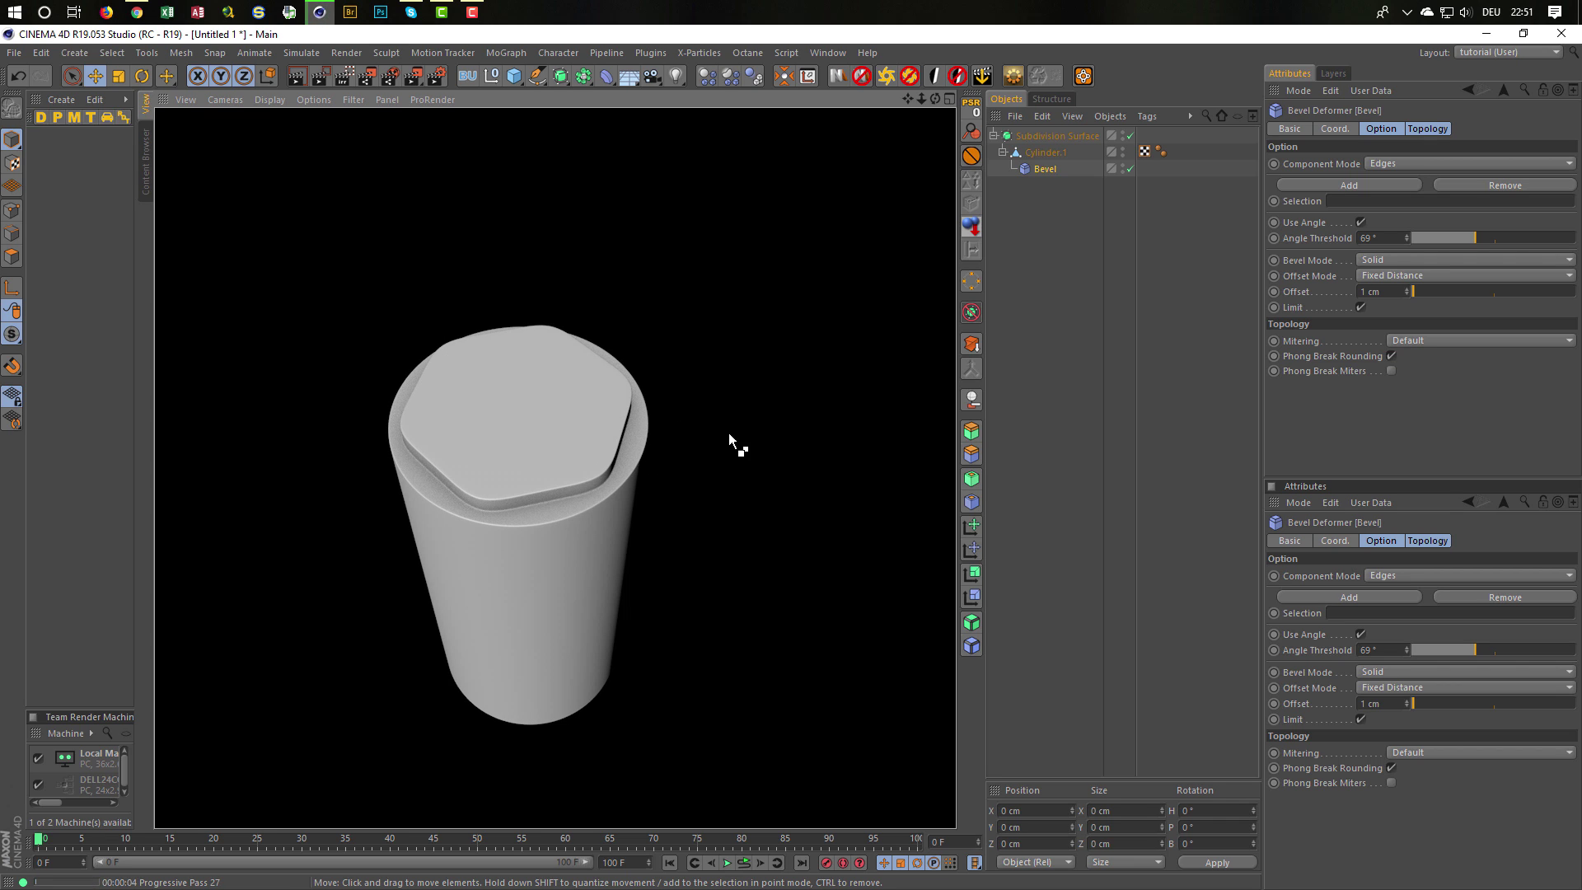
# Disable the Subdivision Surface and slide the two vertical edges flanking the hexagon's front corner towards it by about 11.7 cm.
pyautogui.scroll(2, 531, 455)
pyautogui.keyDown('alt'); pyautogui.moveTo(562, 443); pyautogui.dragTo(601, 449); pyautogui.keyUp('alt')
pyautogui.click(1130, 135)
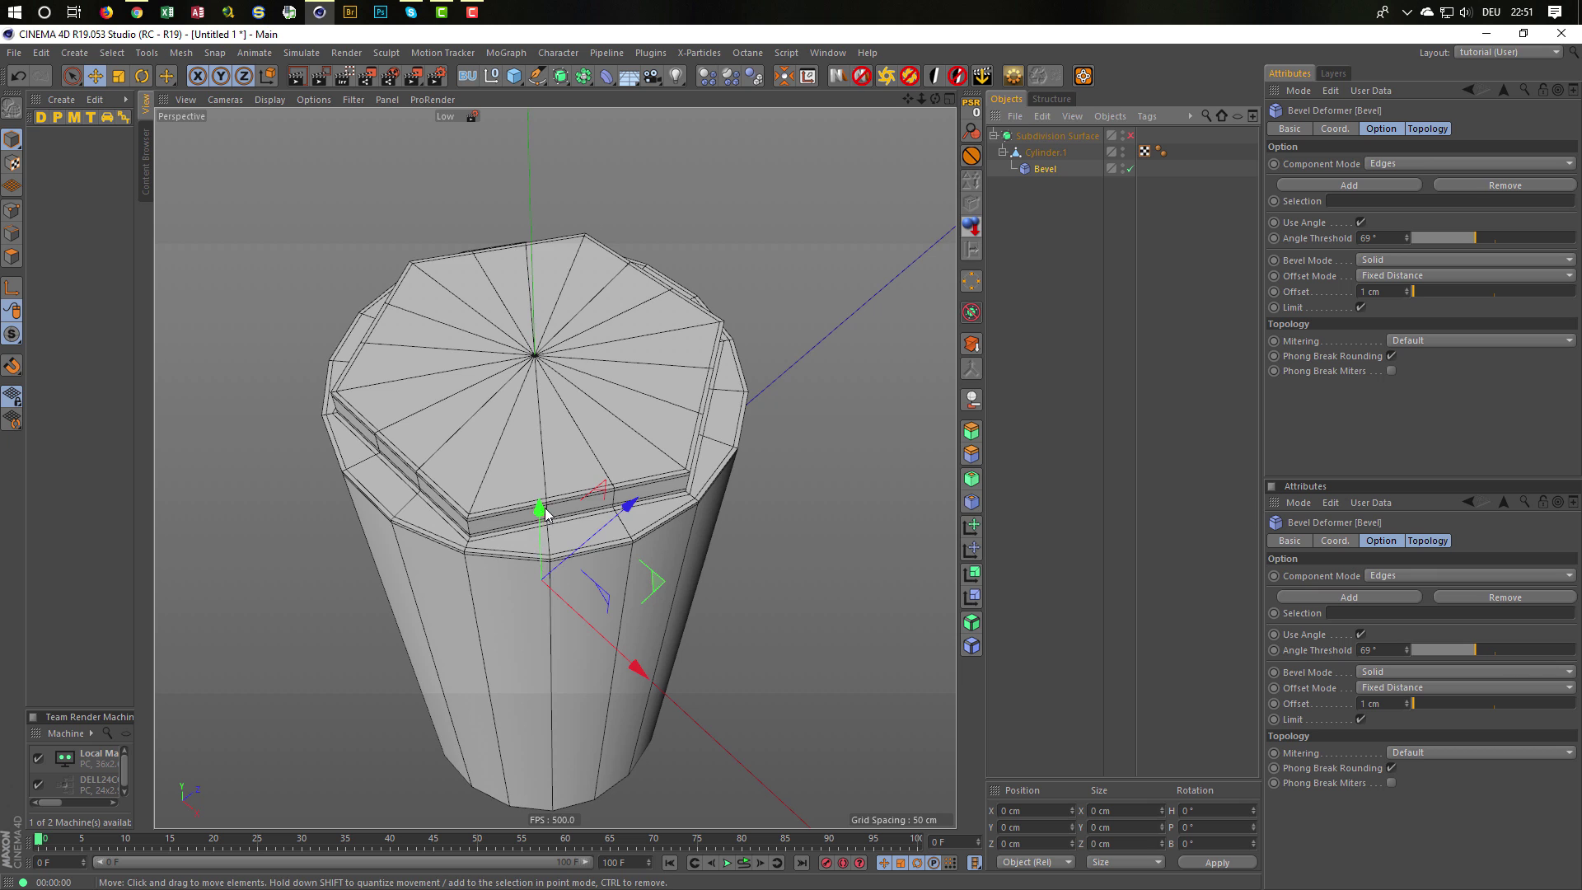
pyautogui.scroll(3, 544, 511)
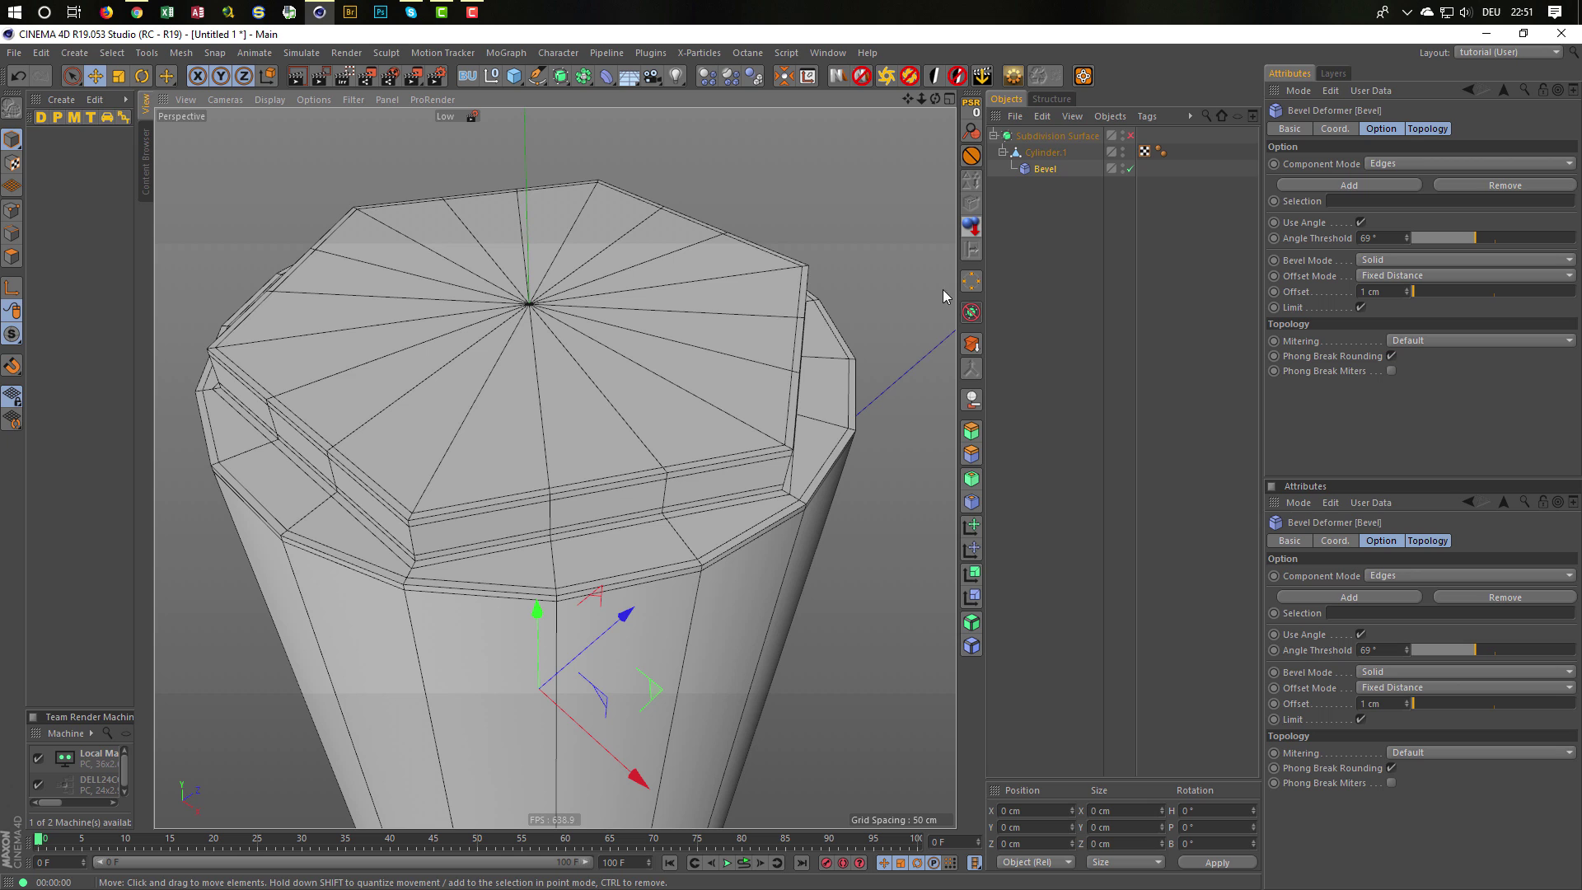
pyautogui.click(1044, 153)
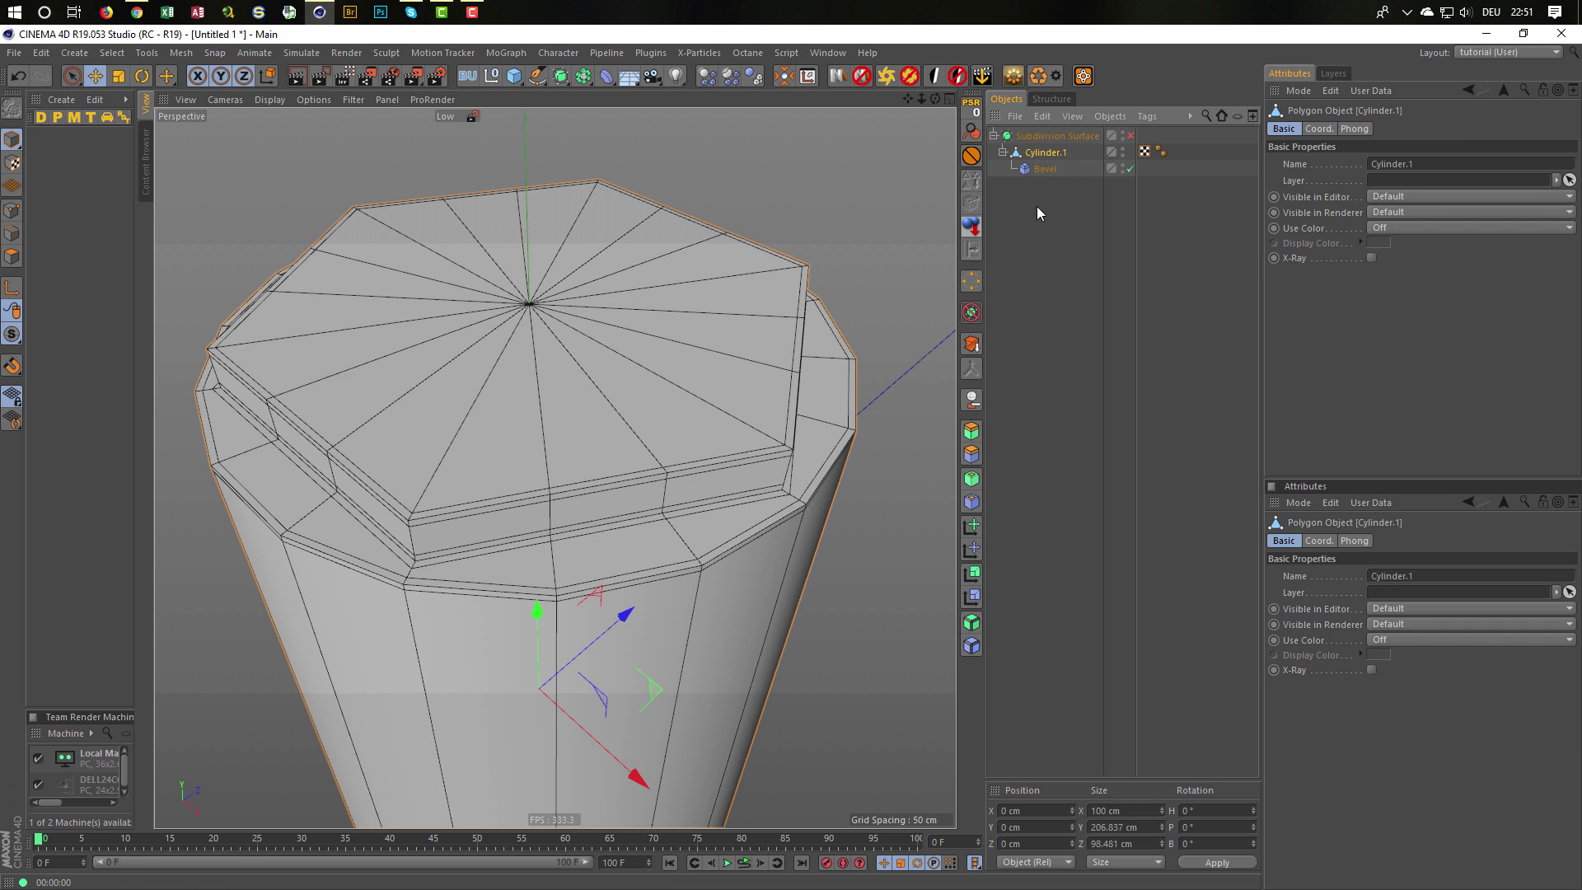
pyautogui.click(23, 235)
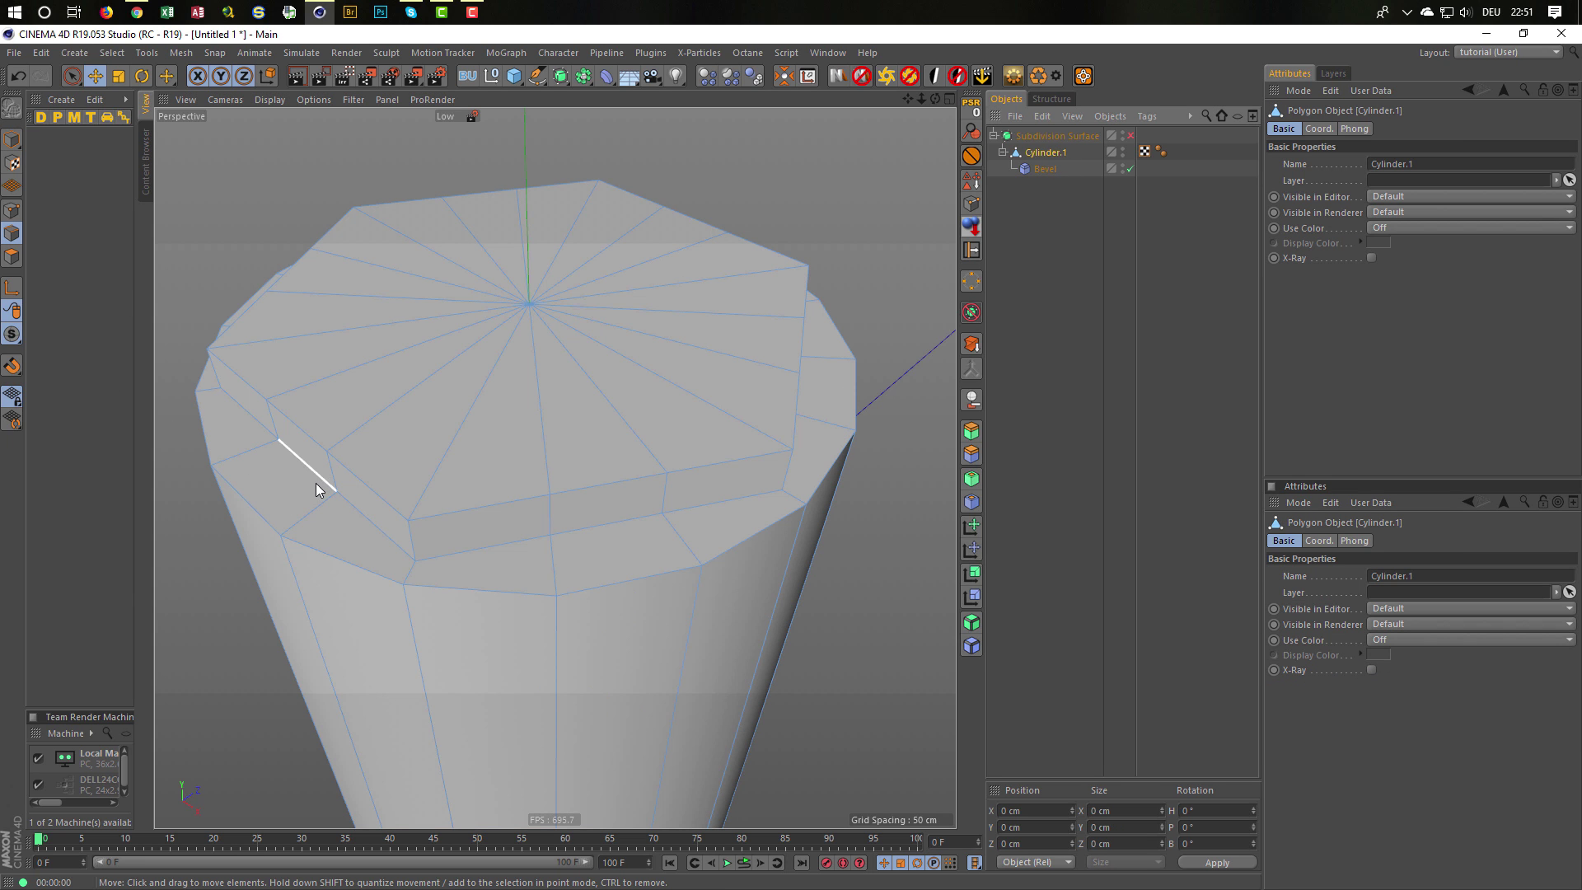
pyautogui.click(333, 472)
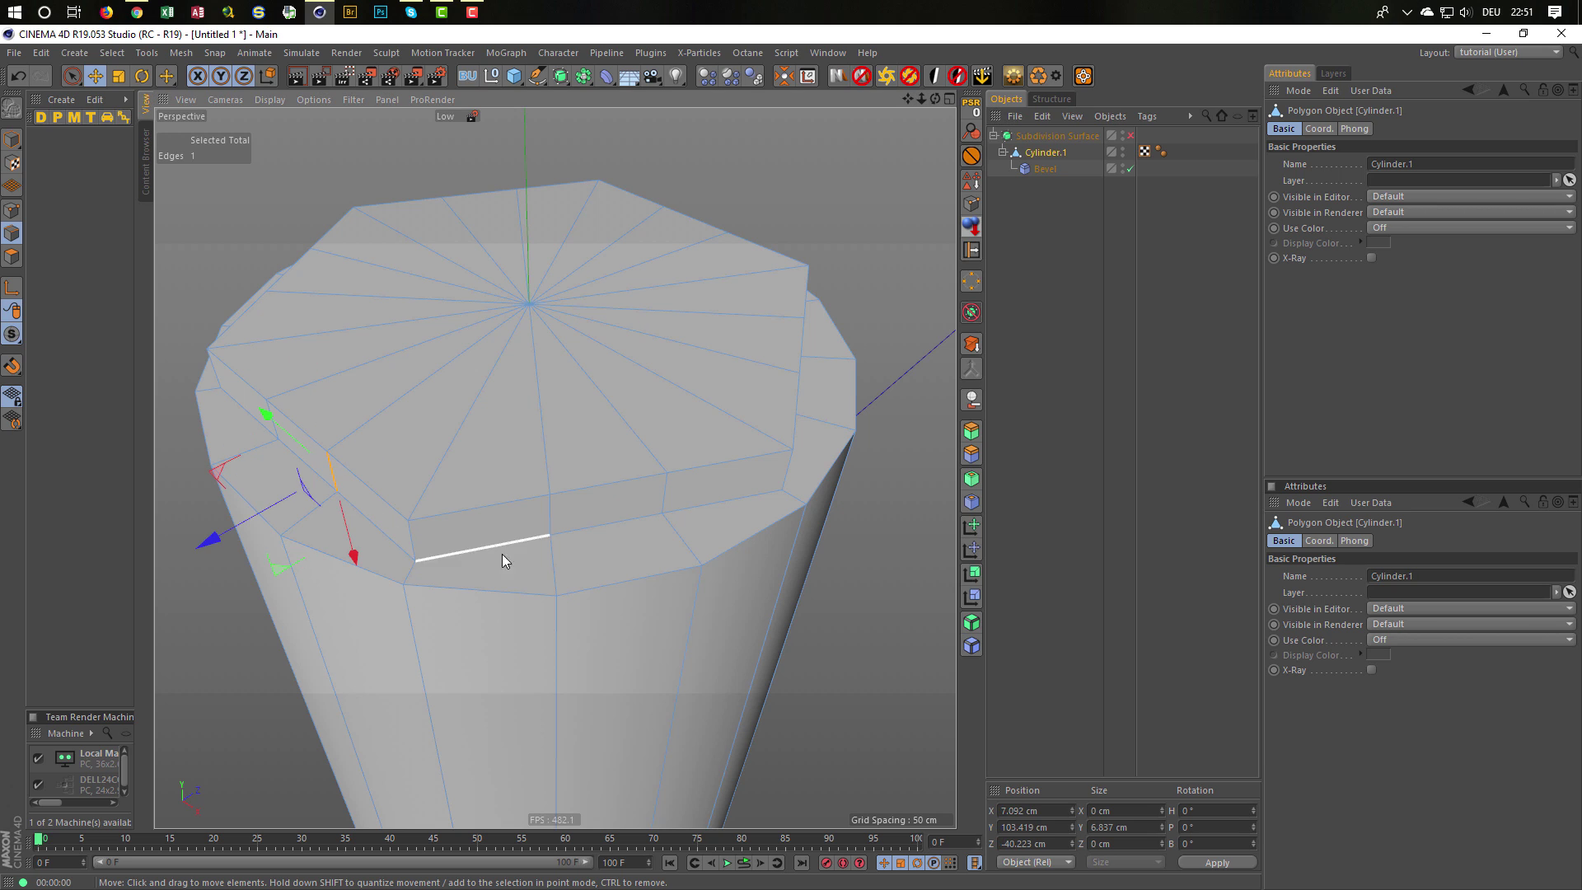
pyautogui.keyDown('shift'); pyautogui.click(550, 515); pyautogui.keyUp('shift')
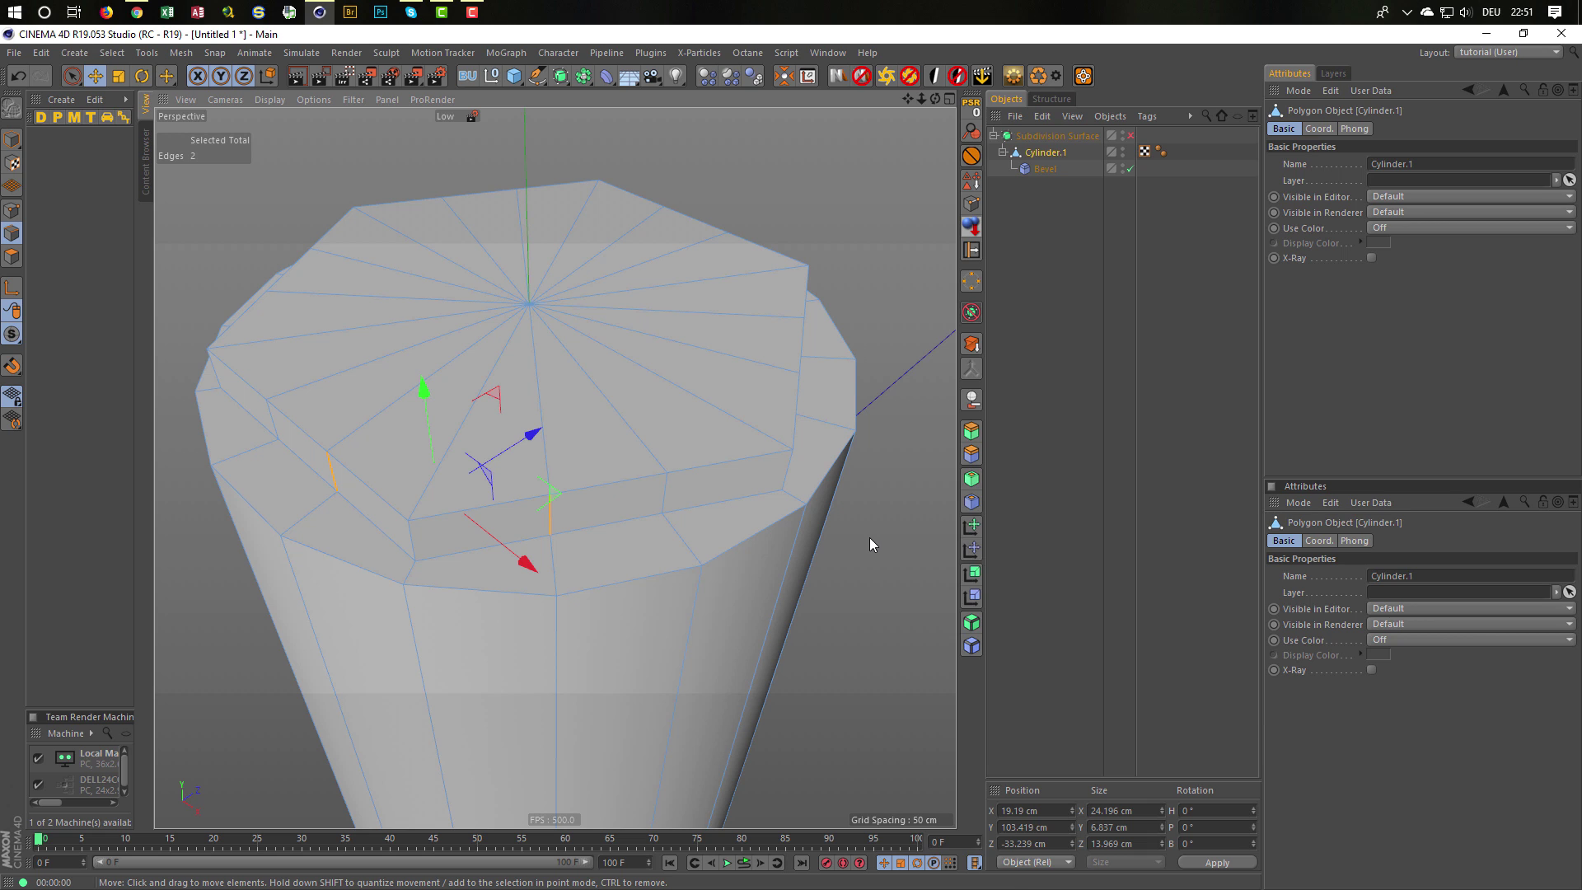
pyautogui.press('m')
pyautogui.press('o')
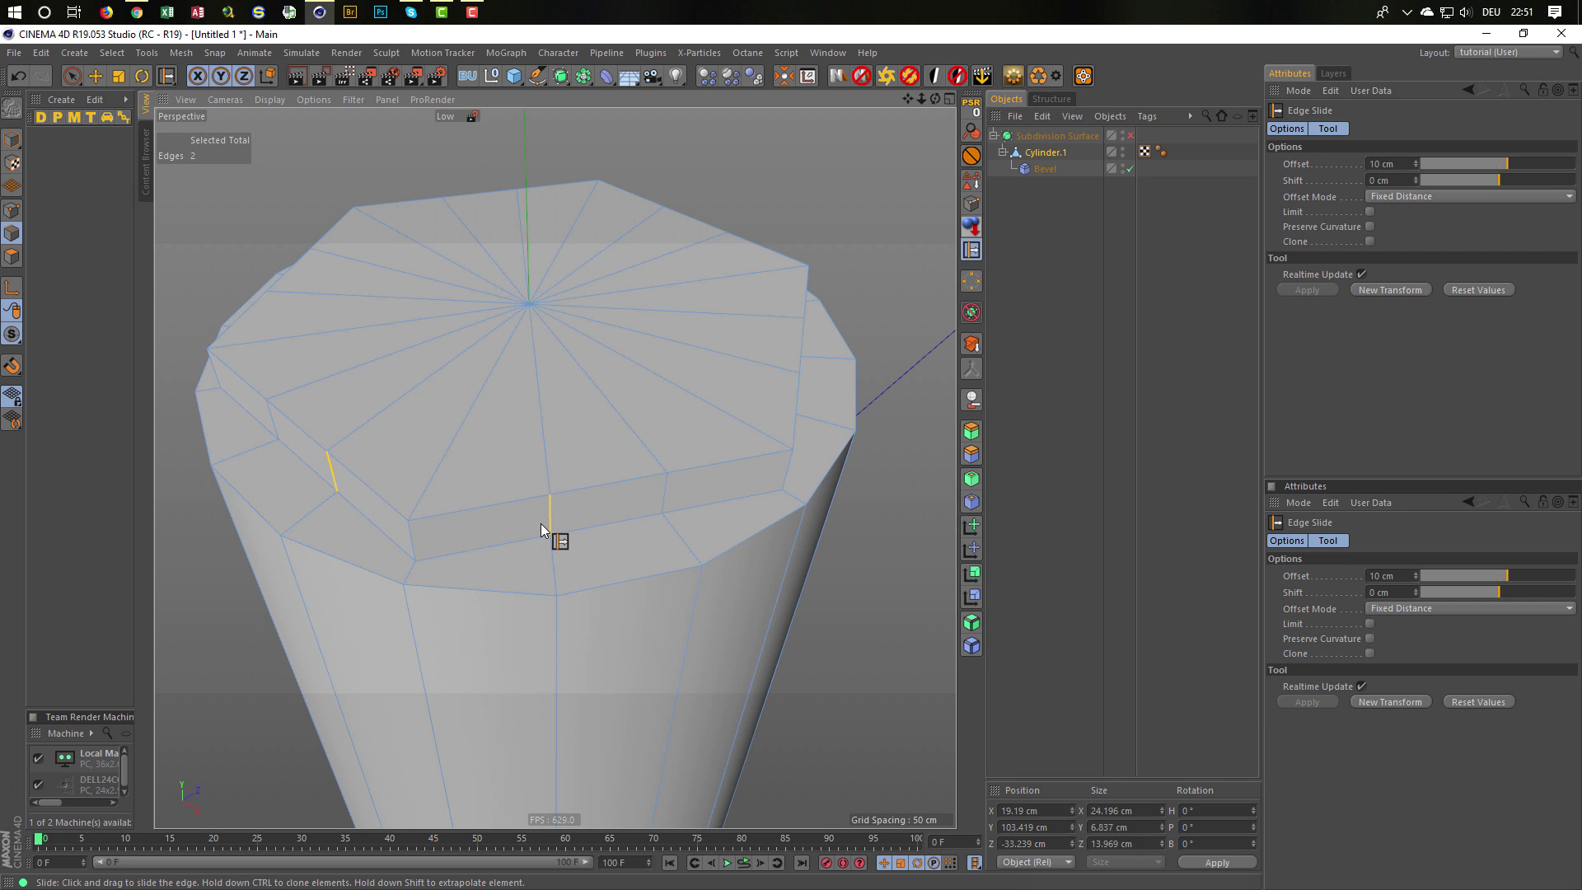
pyautogui.moveTo(550, 514); pyautogui.dragTo(451, 537)
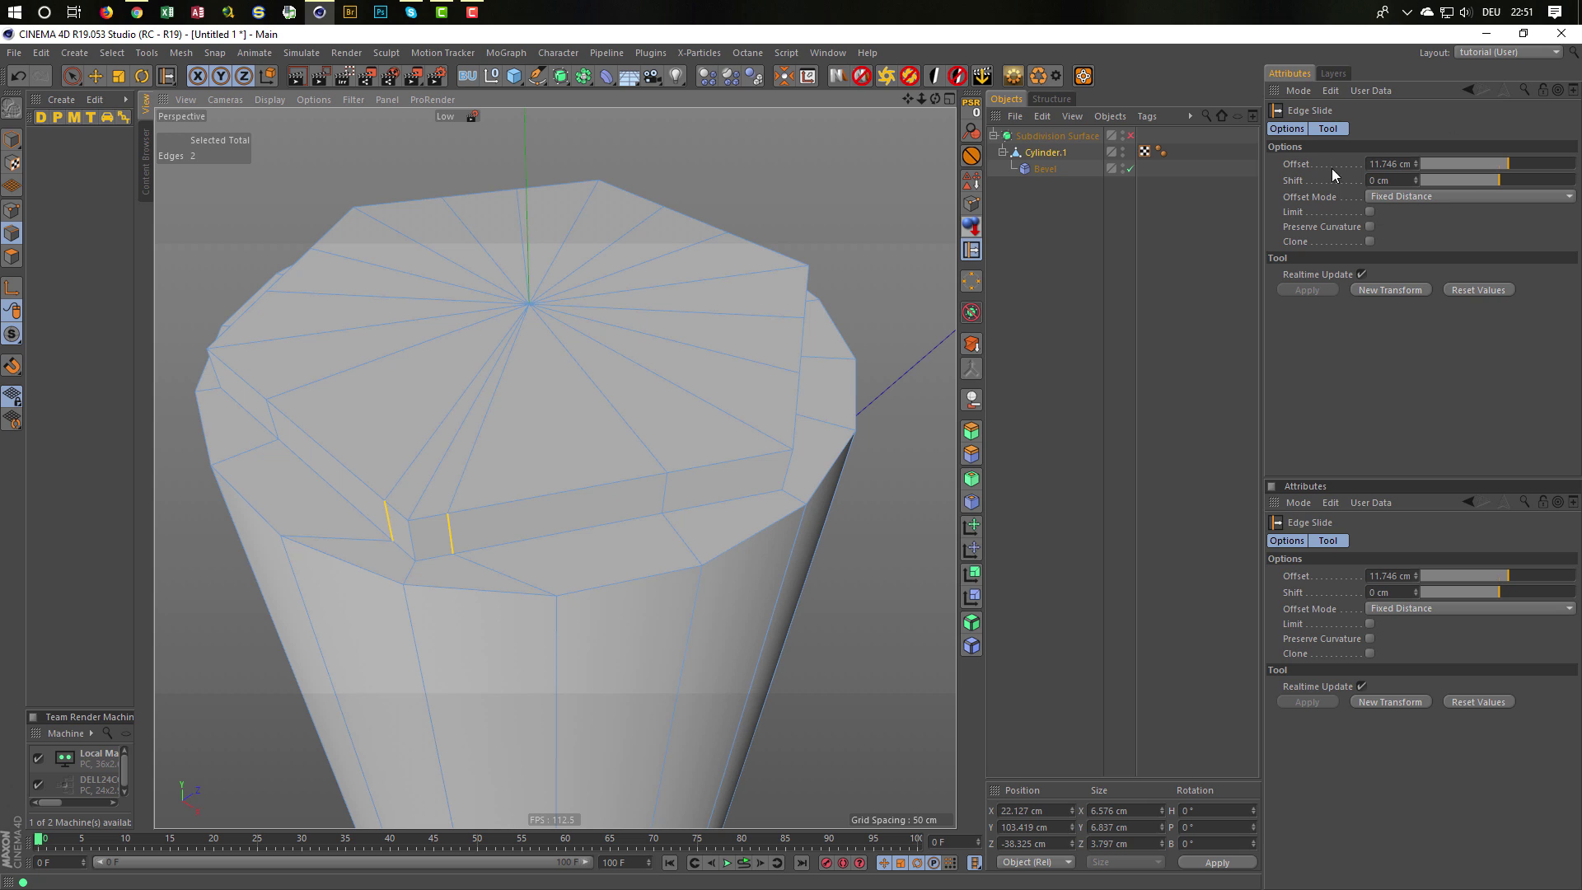
# Set the Edge Slide offset of the two selected edges to 10 cm.
pyautogui.click(1370, 164)
pyautogui.doubleClick(1370, 164)
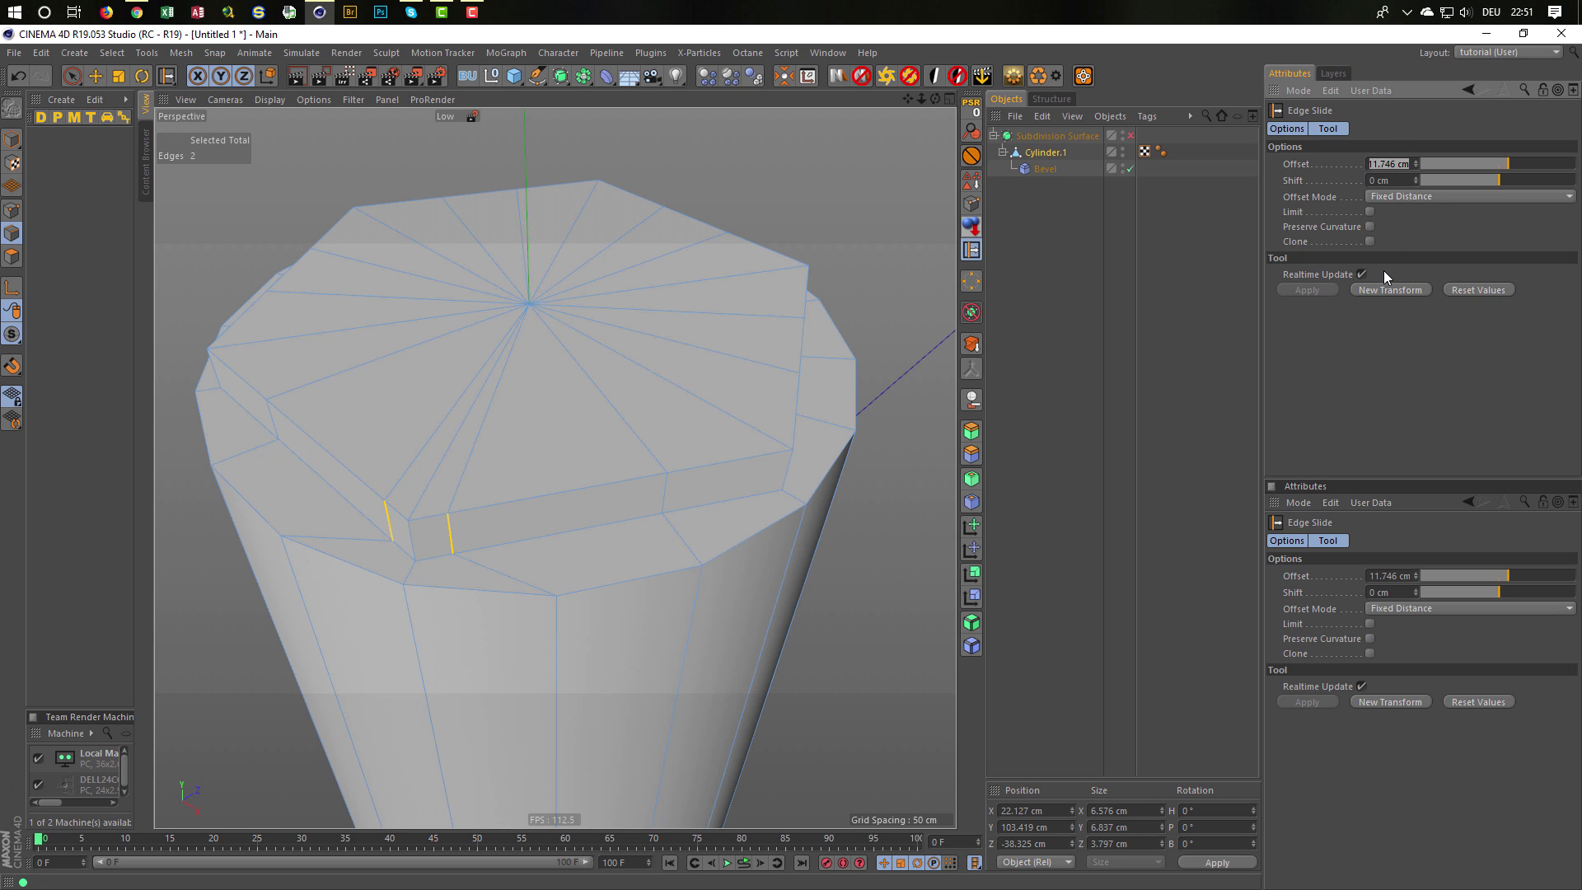
pyautogui.write('10')
pyautogui.press('Return')
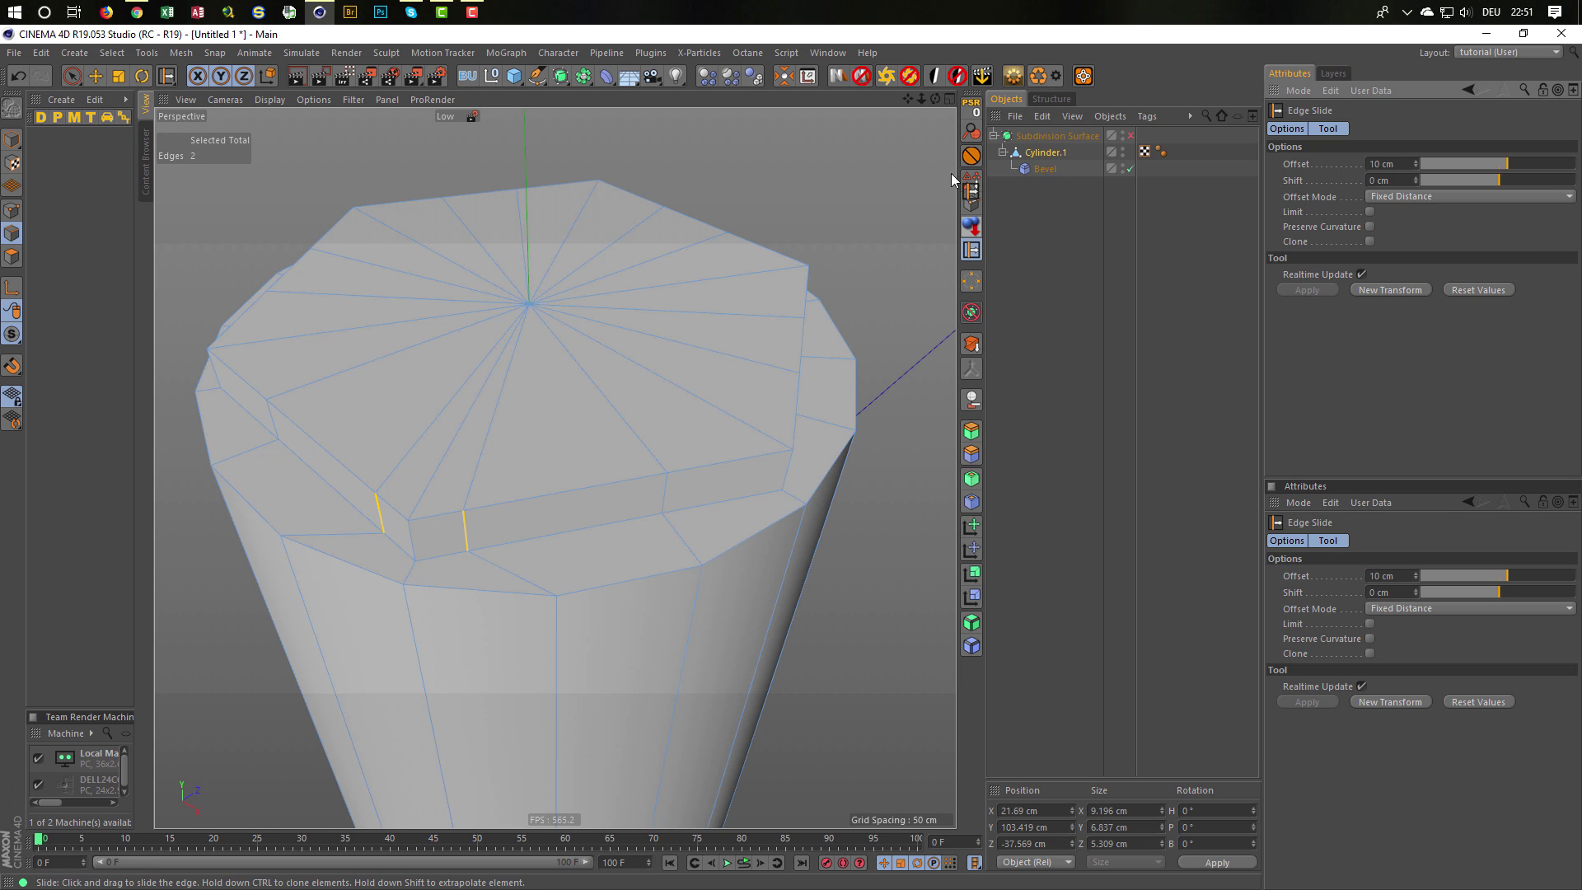
# Return the cylinder to Model mode and enable the Subdivision Surface again.
pyautogui.click(1044, 151)
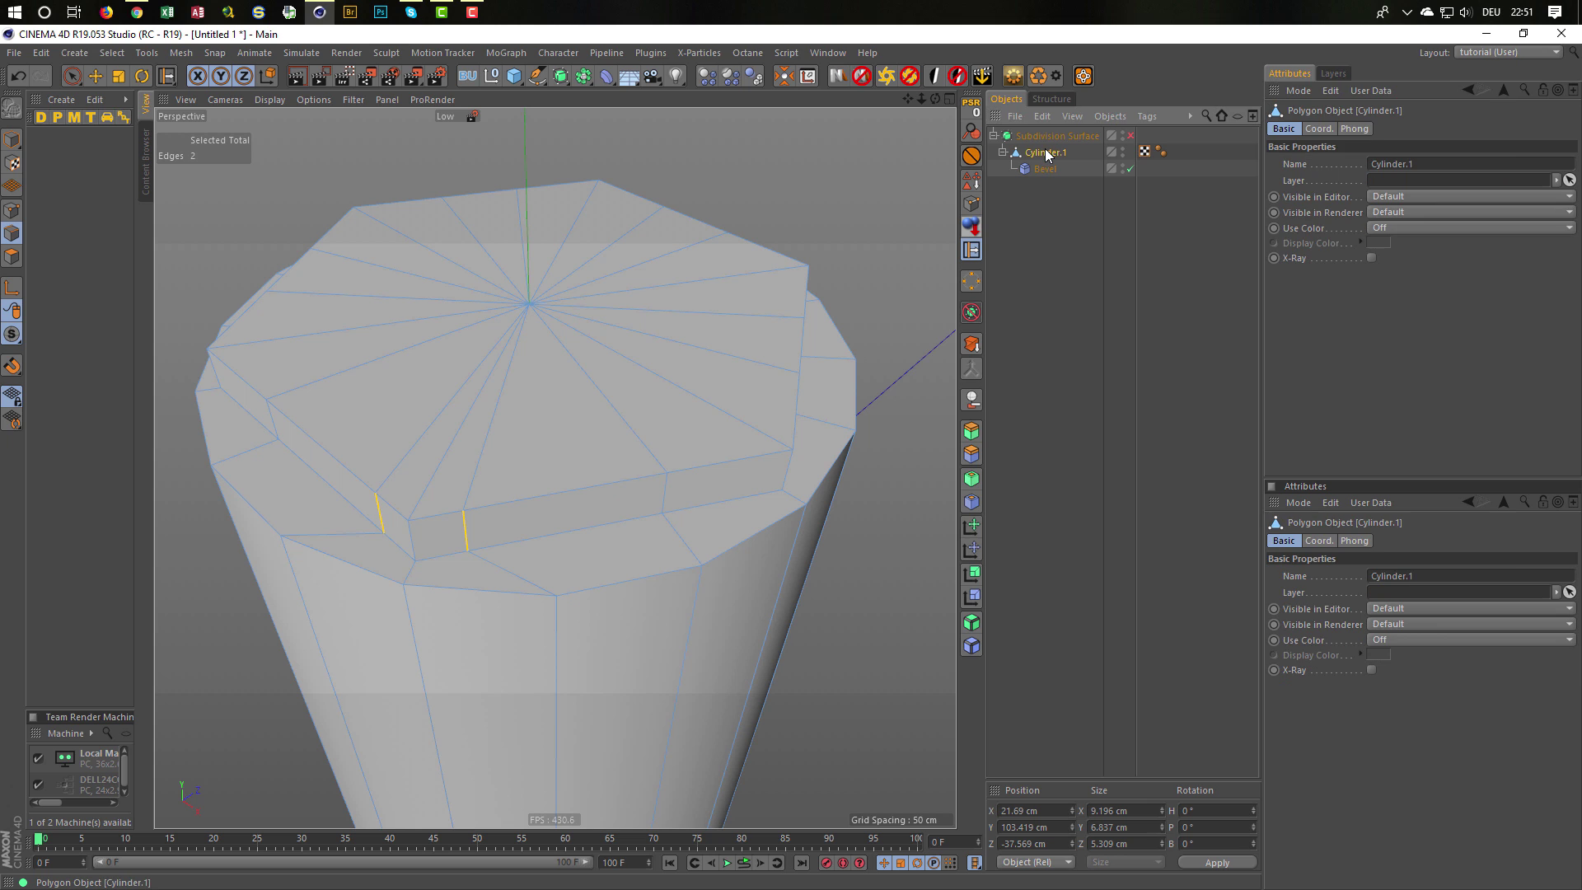
pyautogui.click(13, 142)
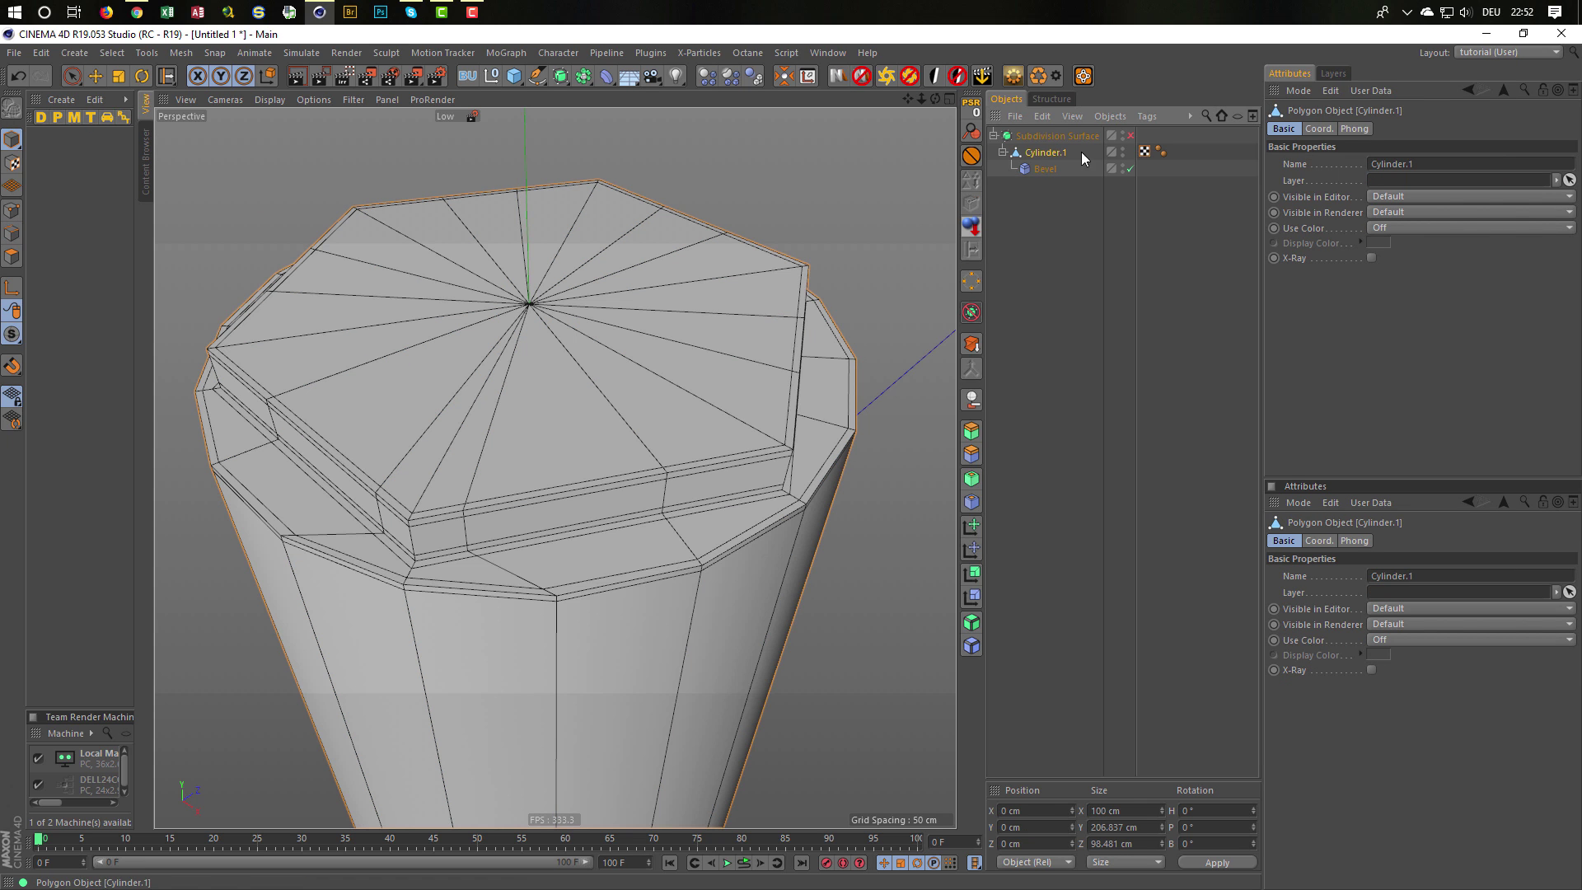
pyautogui.click(1130, 136)
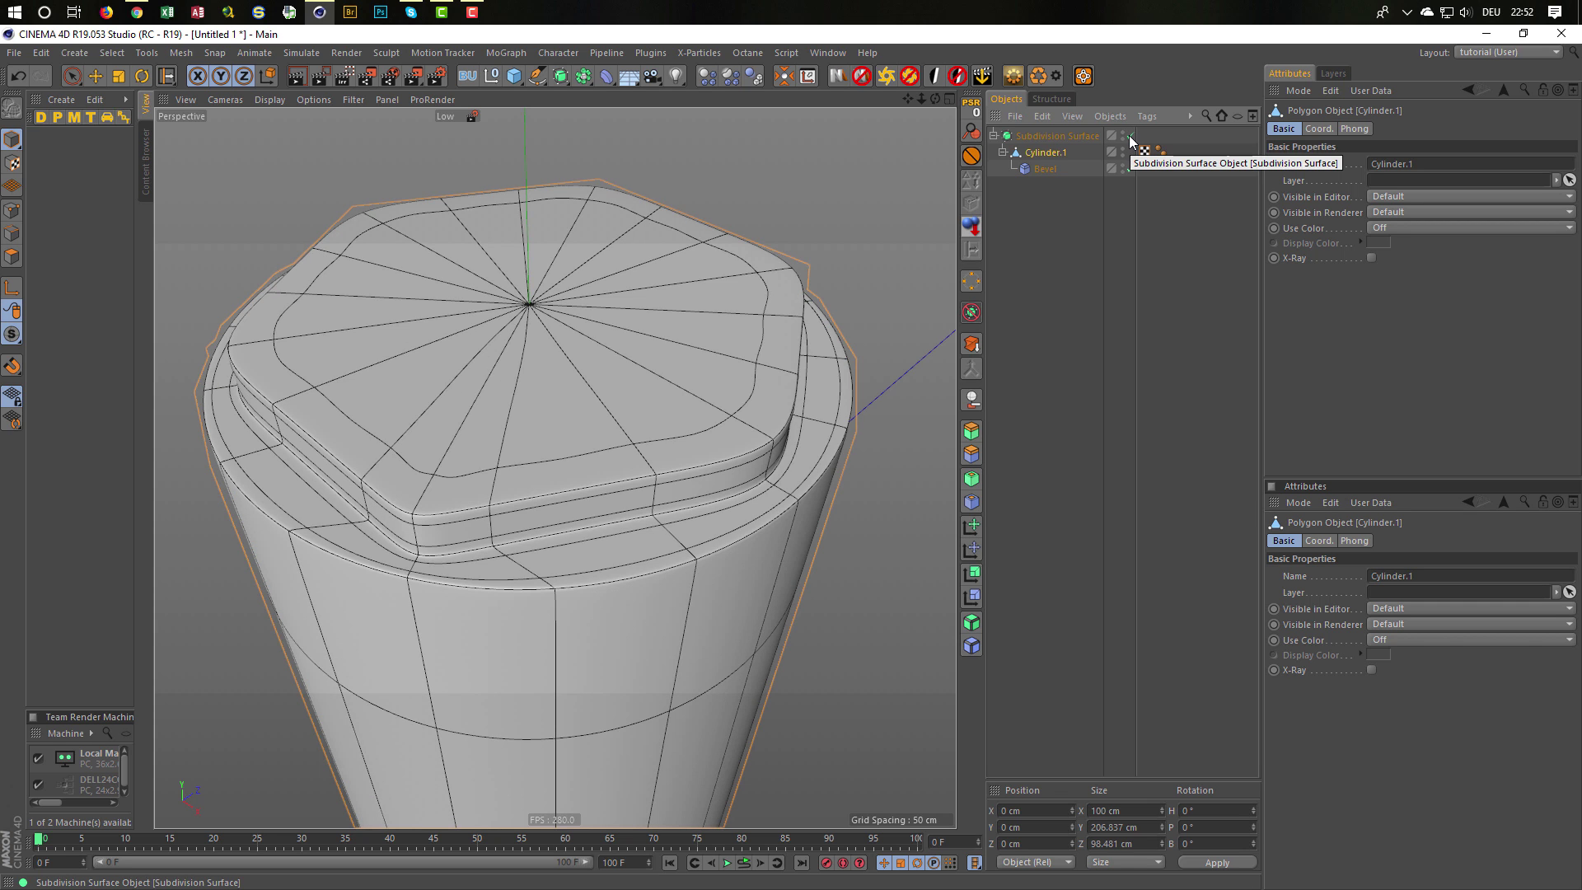
# Slide the two vertical edges flanking the hexagon's front corner a further 5 cm towards it and render the cap before and after.
pyautogui.hotkey('ctrl', 'r')
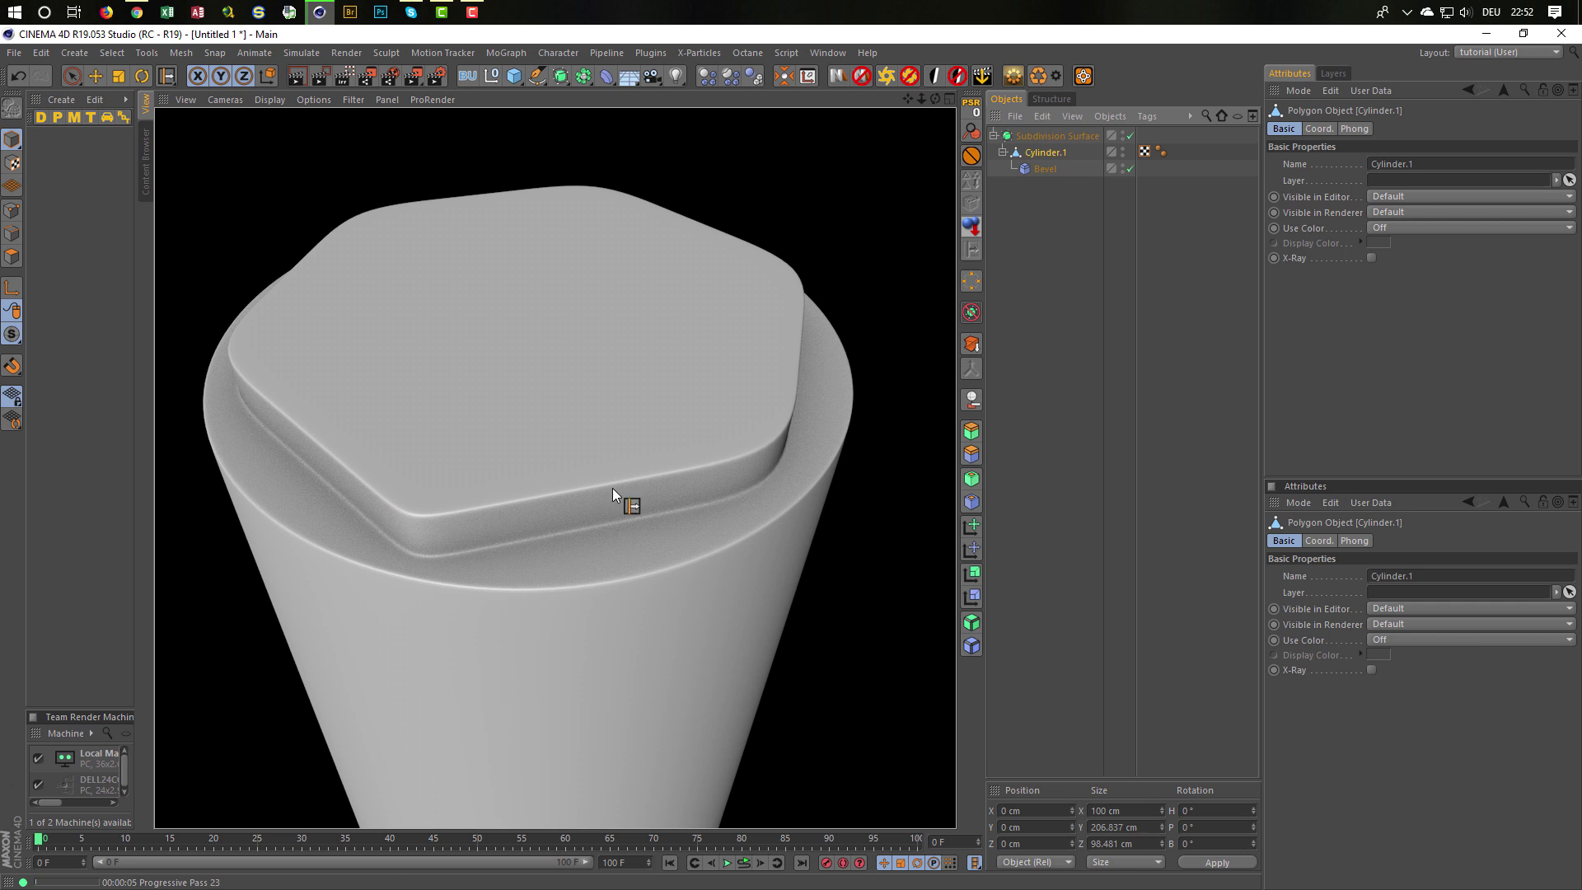
pyautogui.click(1051, 154)
pyautogui.click(12, 233)
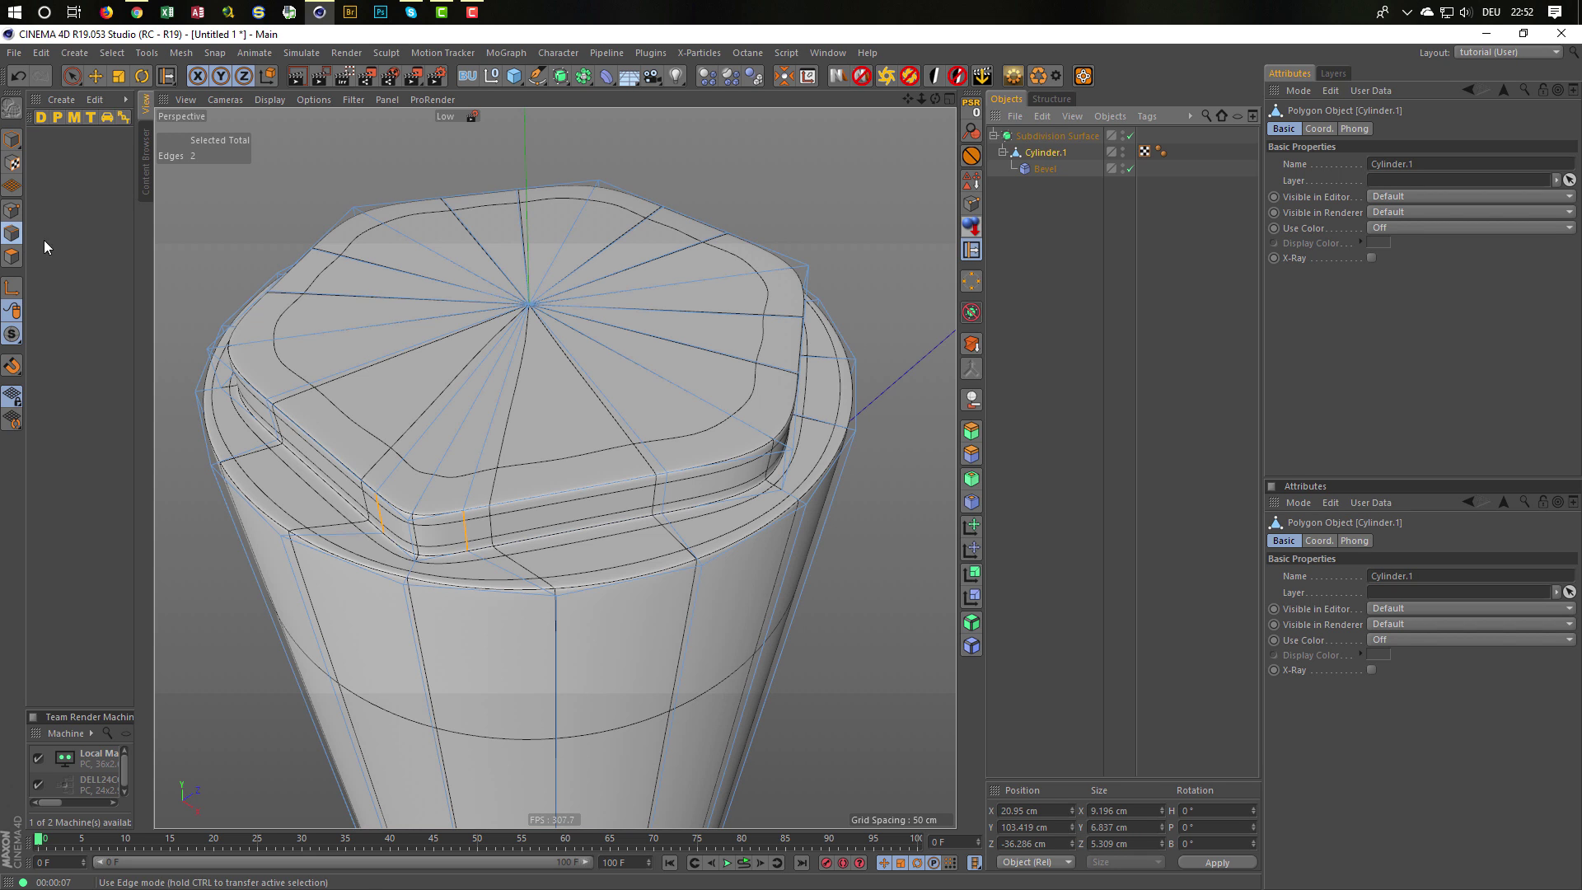
pyautogui.press('m')
pyautogui.press('o')
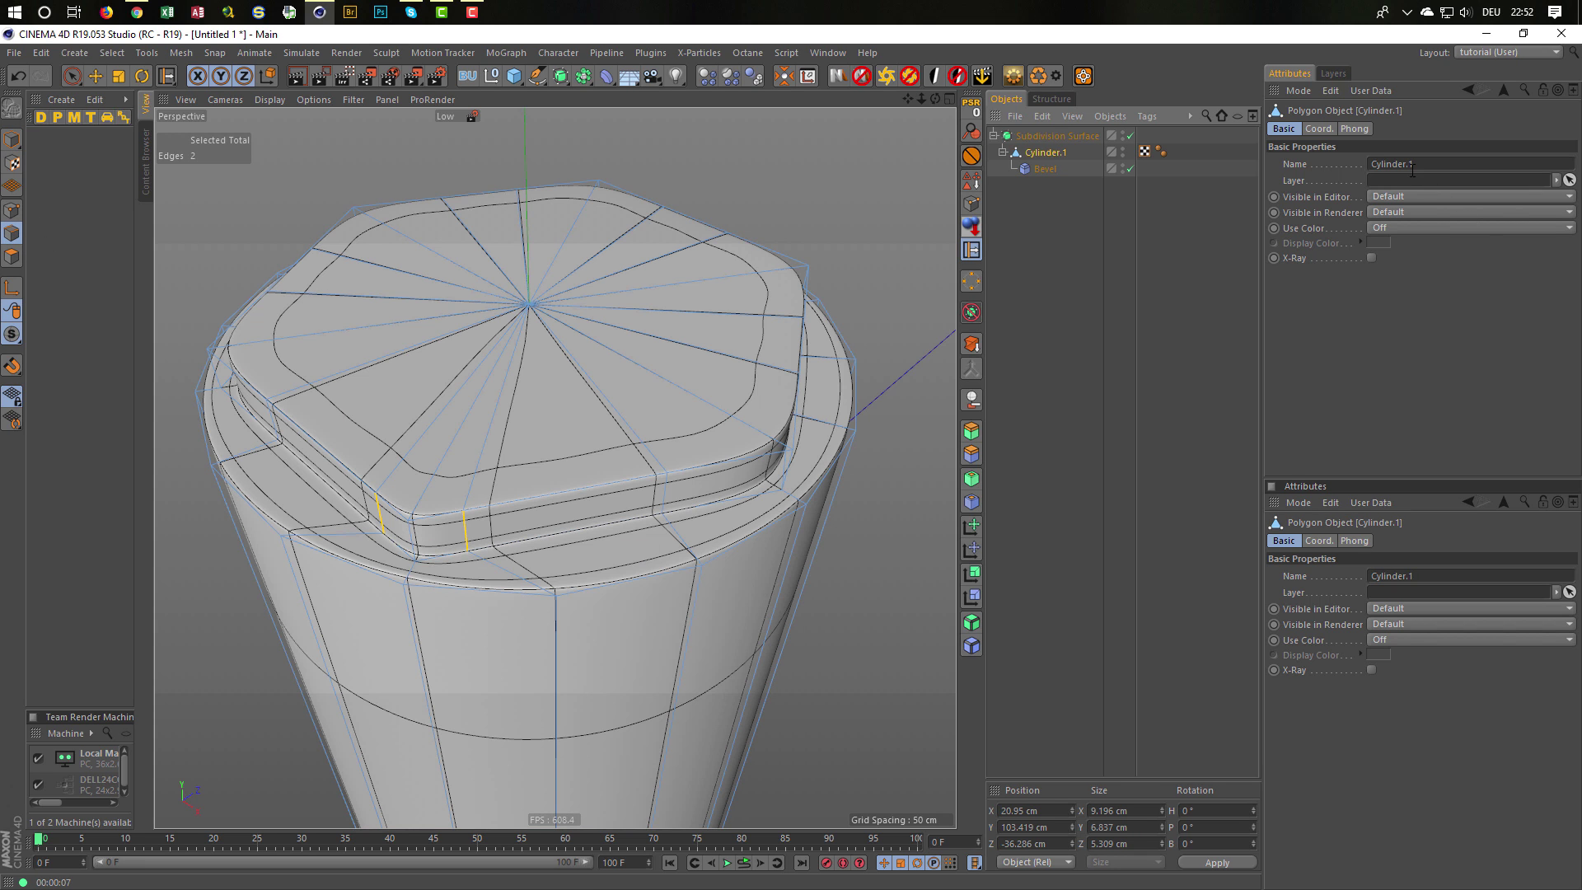
pyautogui.press('m')
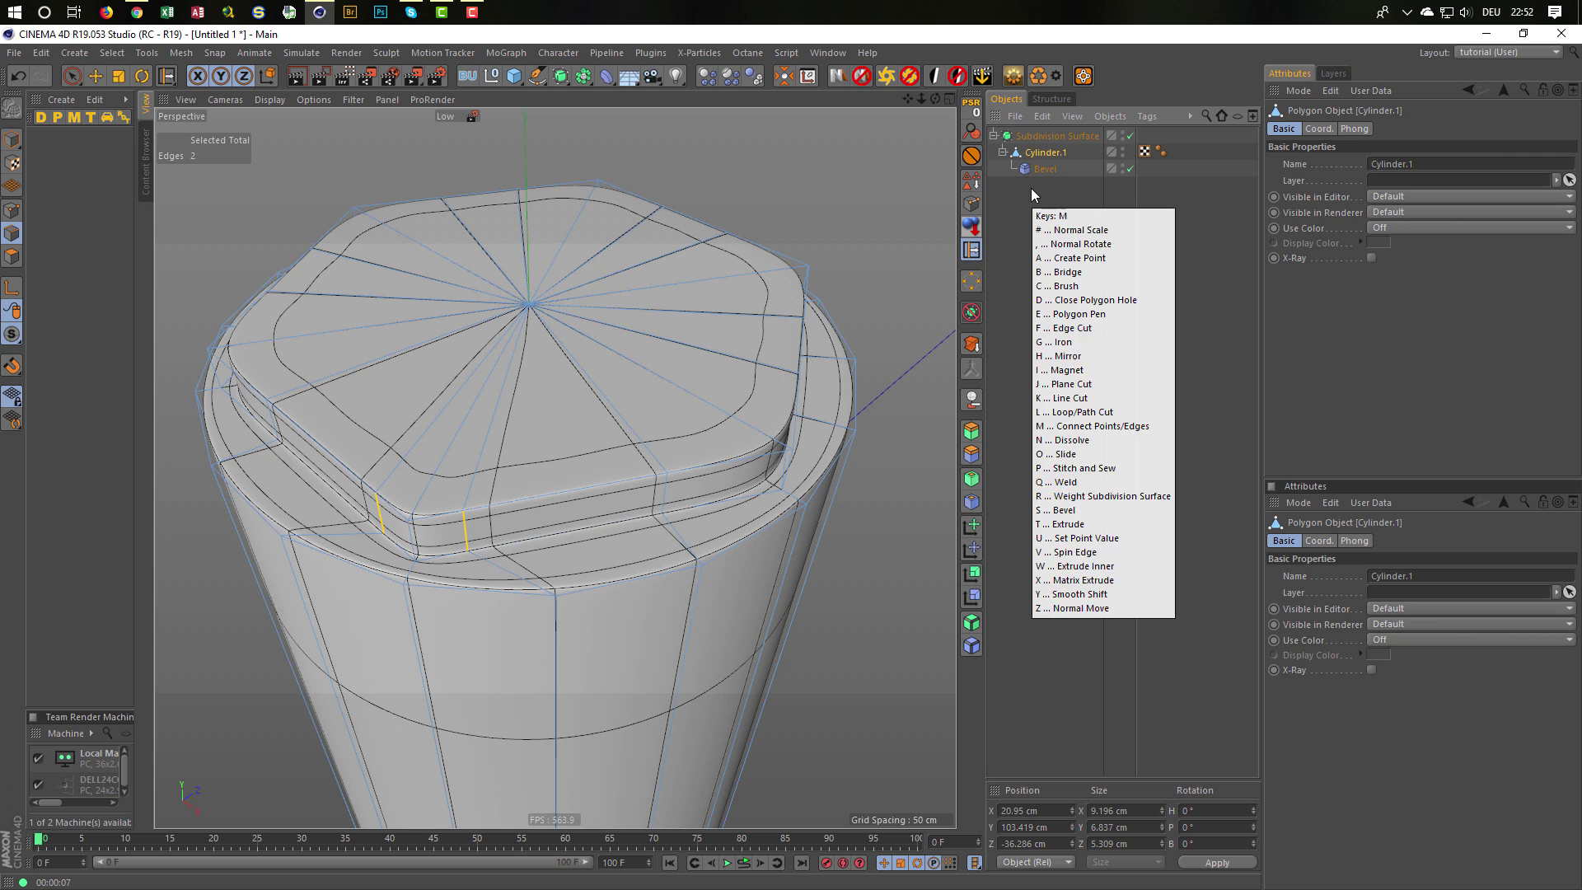
pyautogui.press('o')
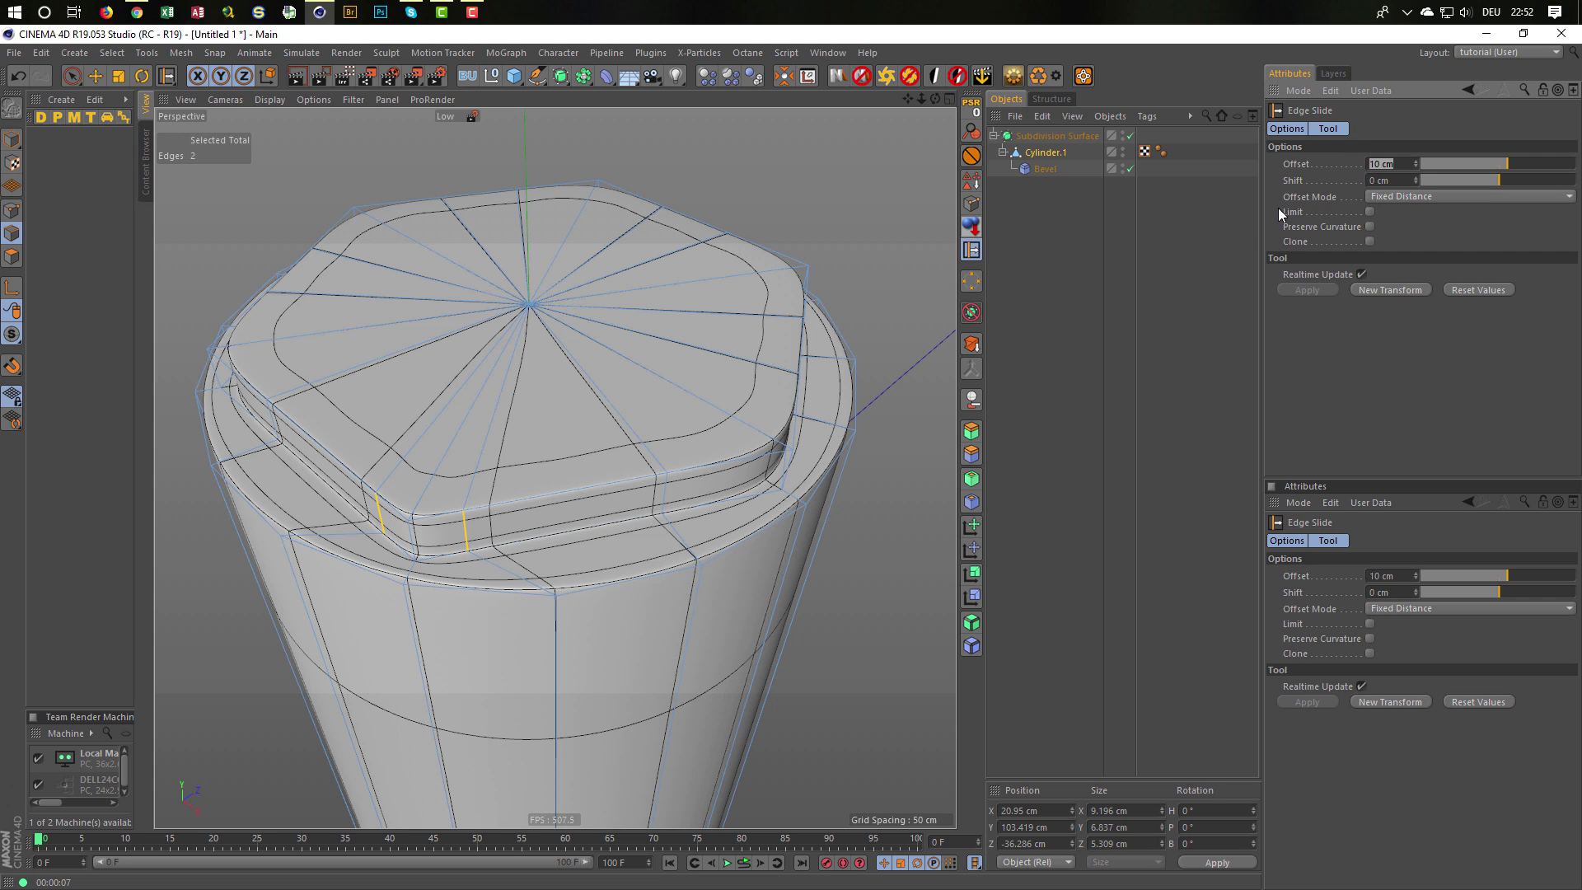
pyautogui.write('5')
pyautogui.press('Return')
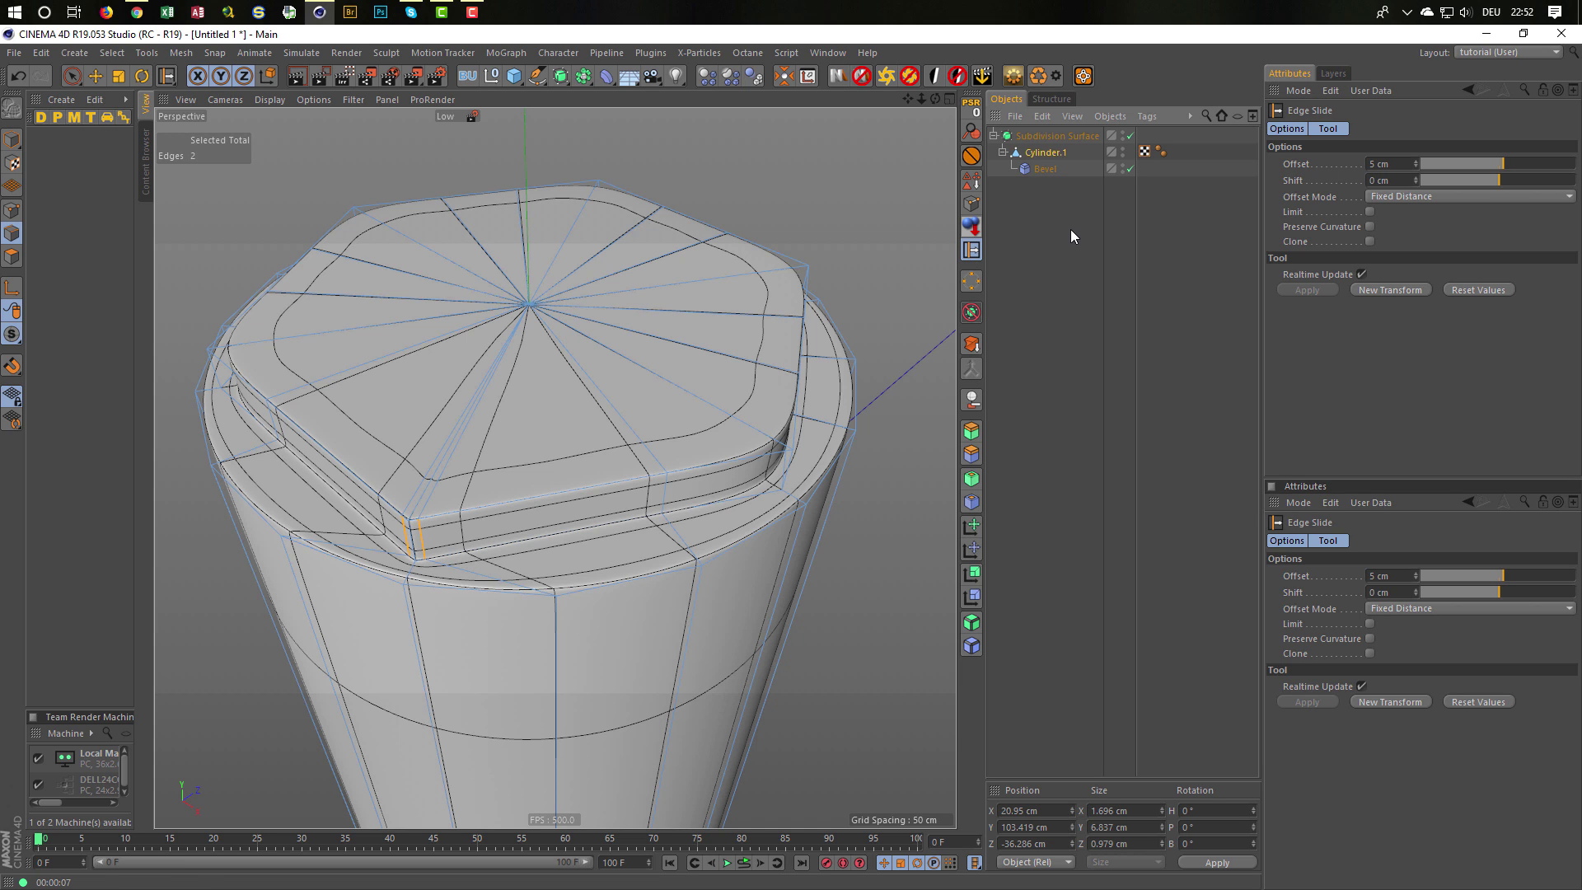
pyautogui.hotkey('ctrl', 'r')
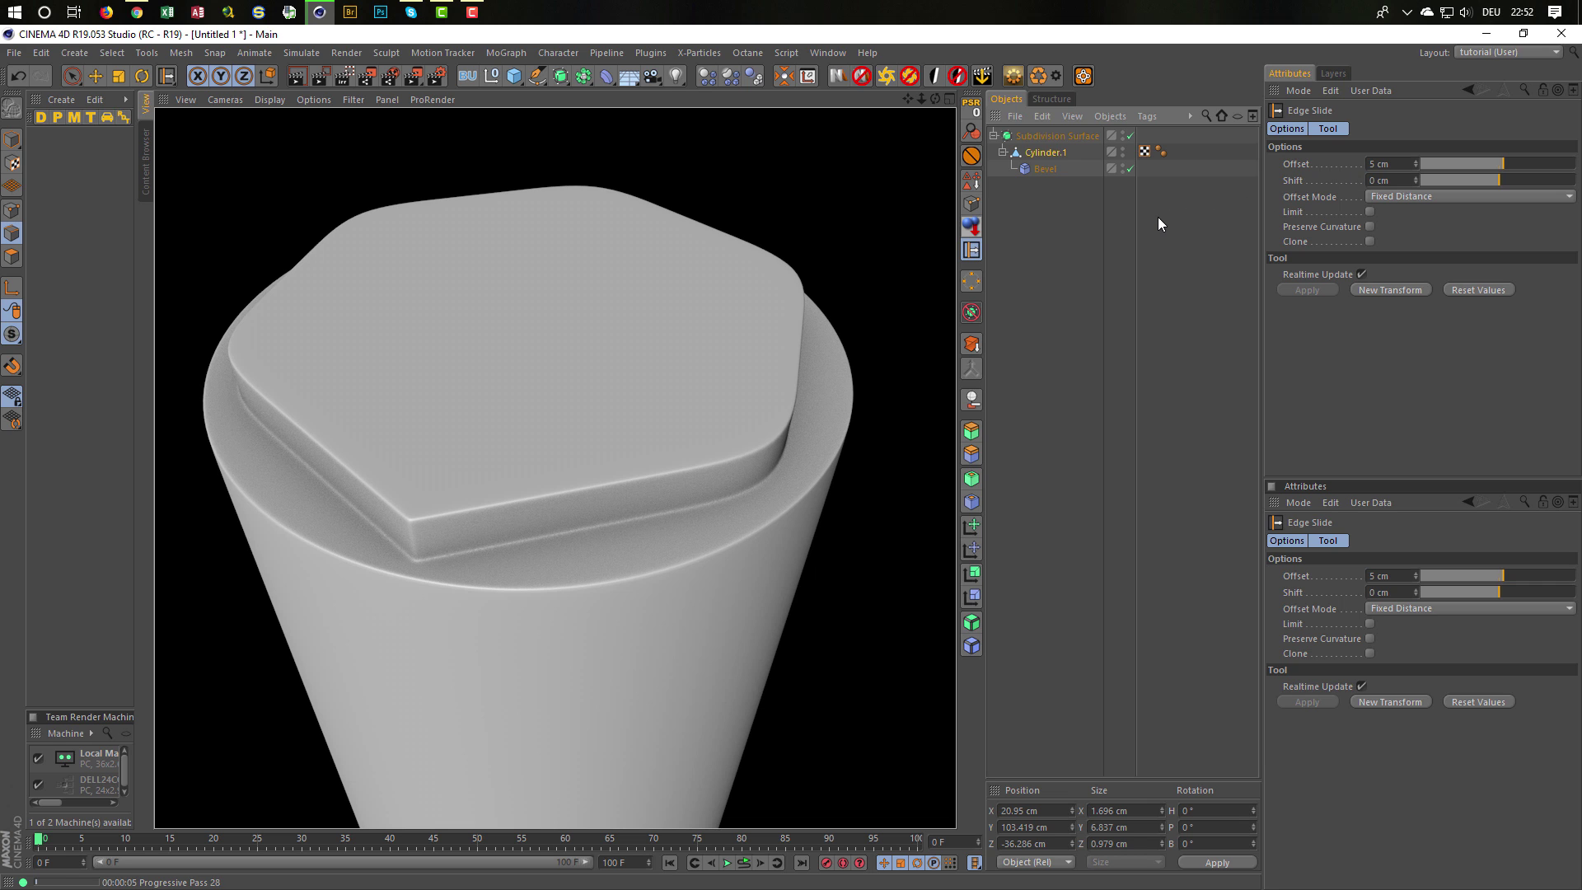
# Disable the Subdivision Surface and undo both edge slides at the hexagon's front corner.
pyautogui.hotkey('ctrl', 'z')
pyautogui.press('q')
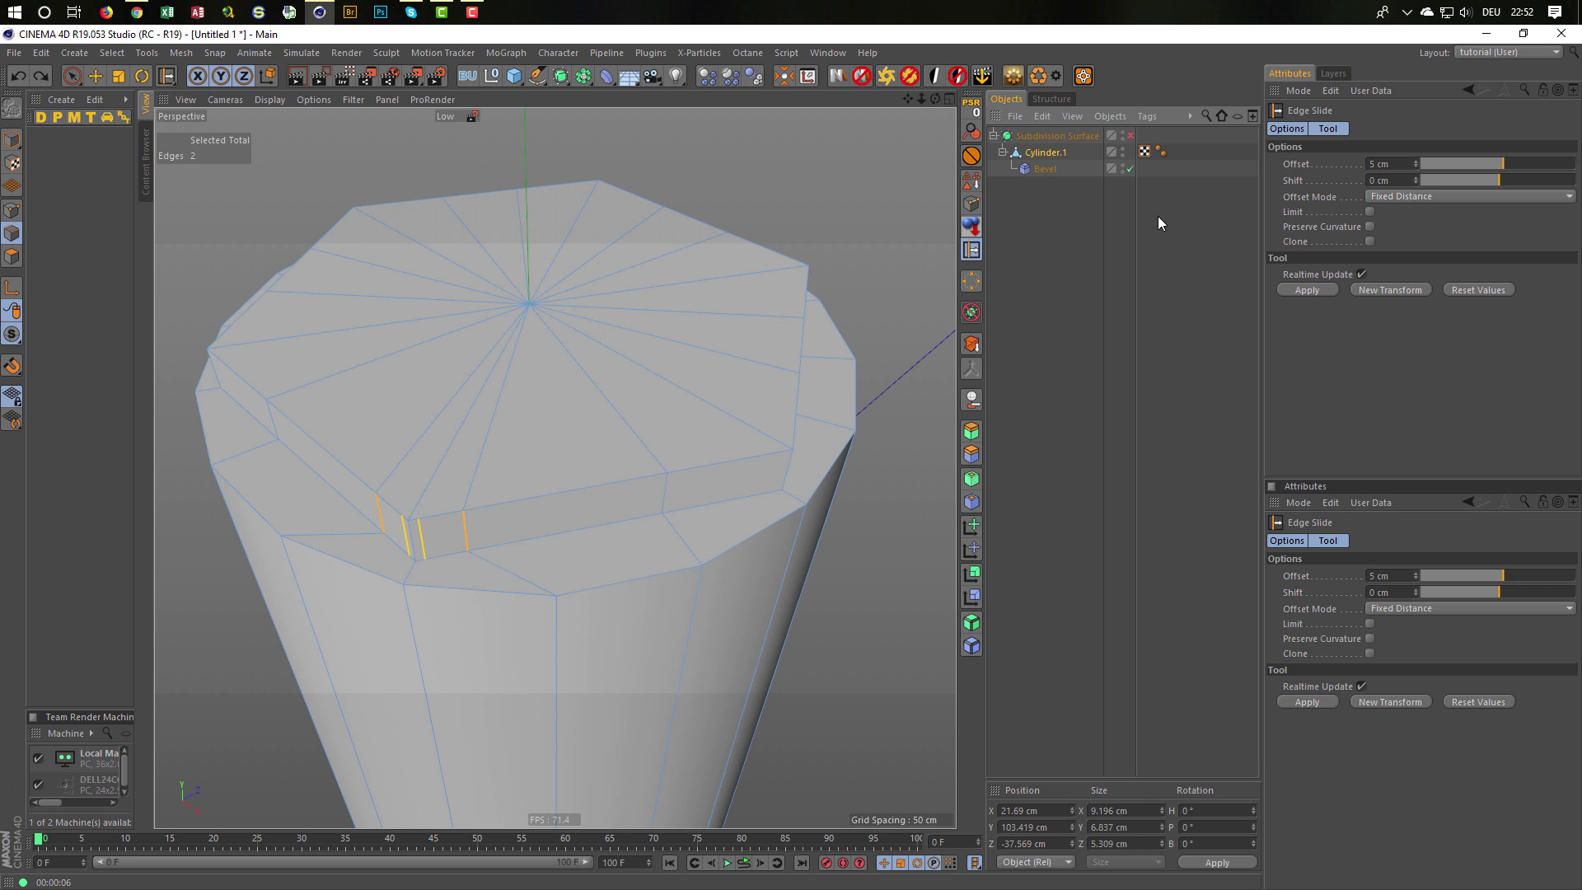
pyautogui.hotkey('ctrl', 'z')
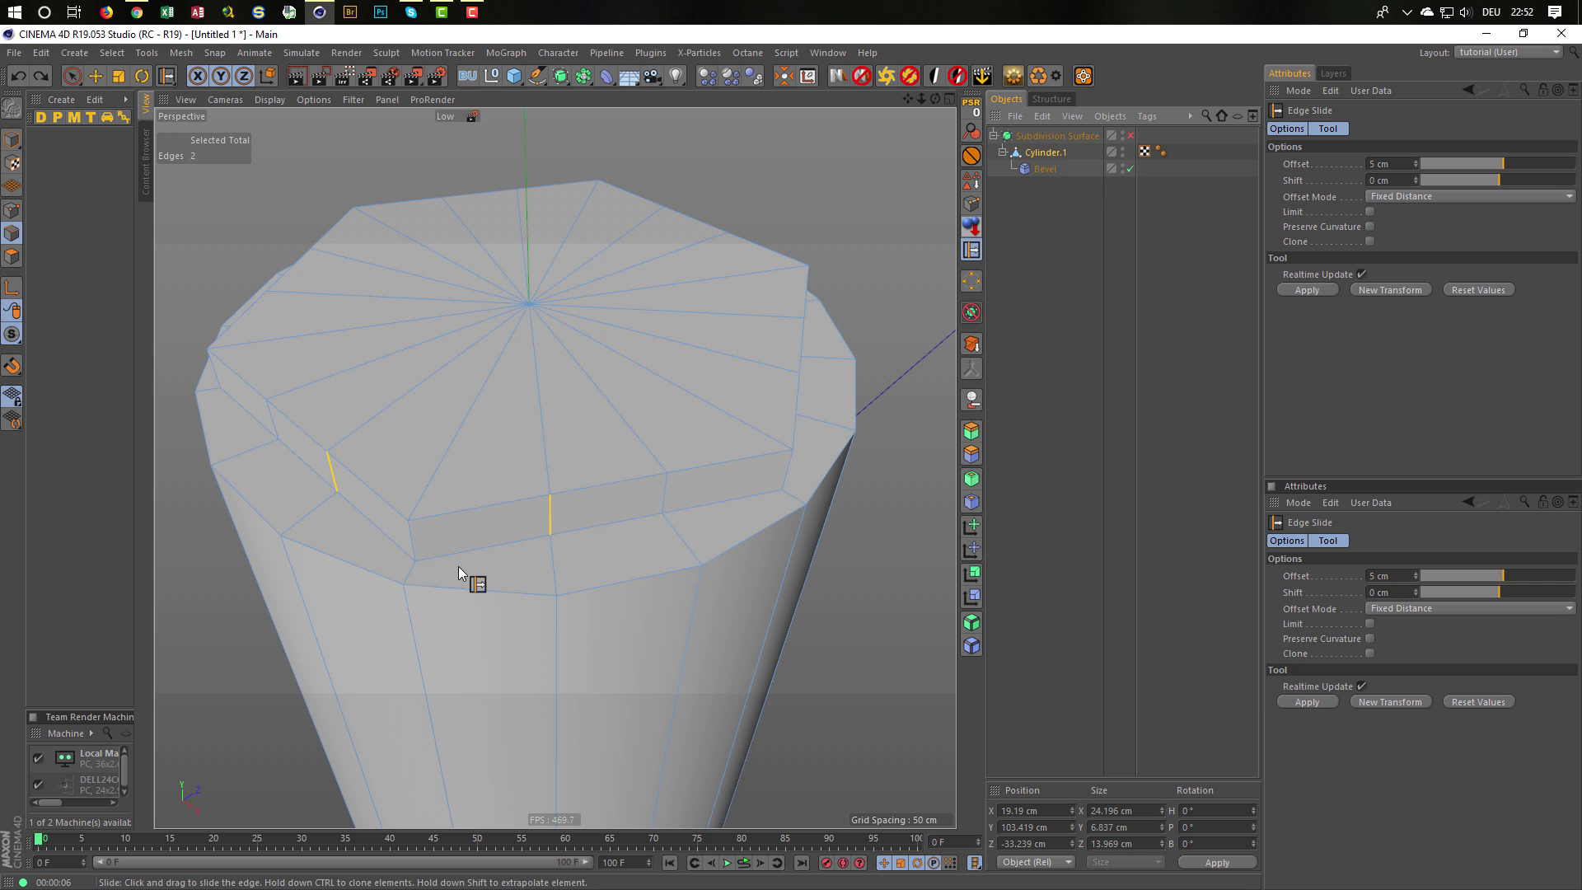
# Slide the two vertical edges flanking the front corner towards it with an Edge Slide offset of 10 cm.
pyautogui.doubleClick(1398, 162)
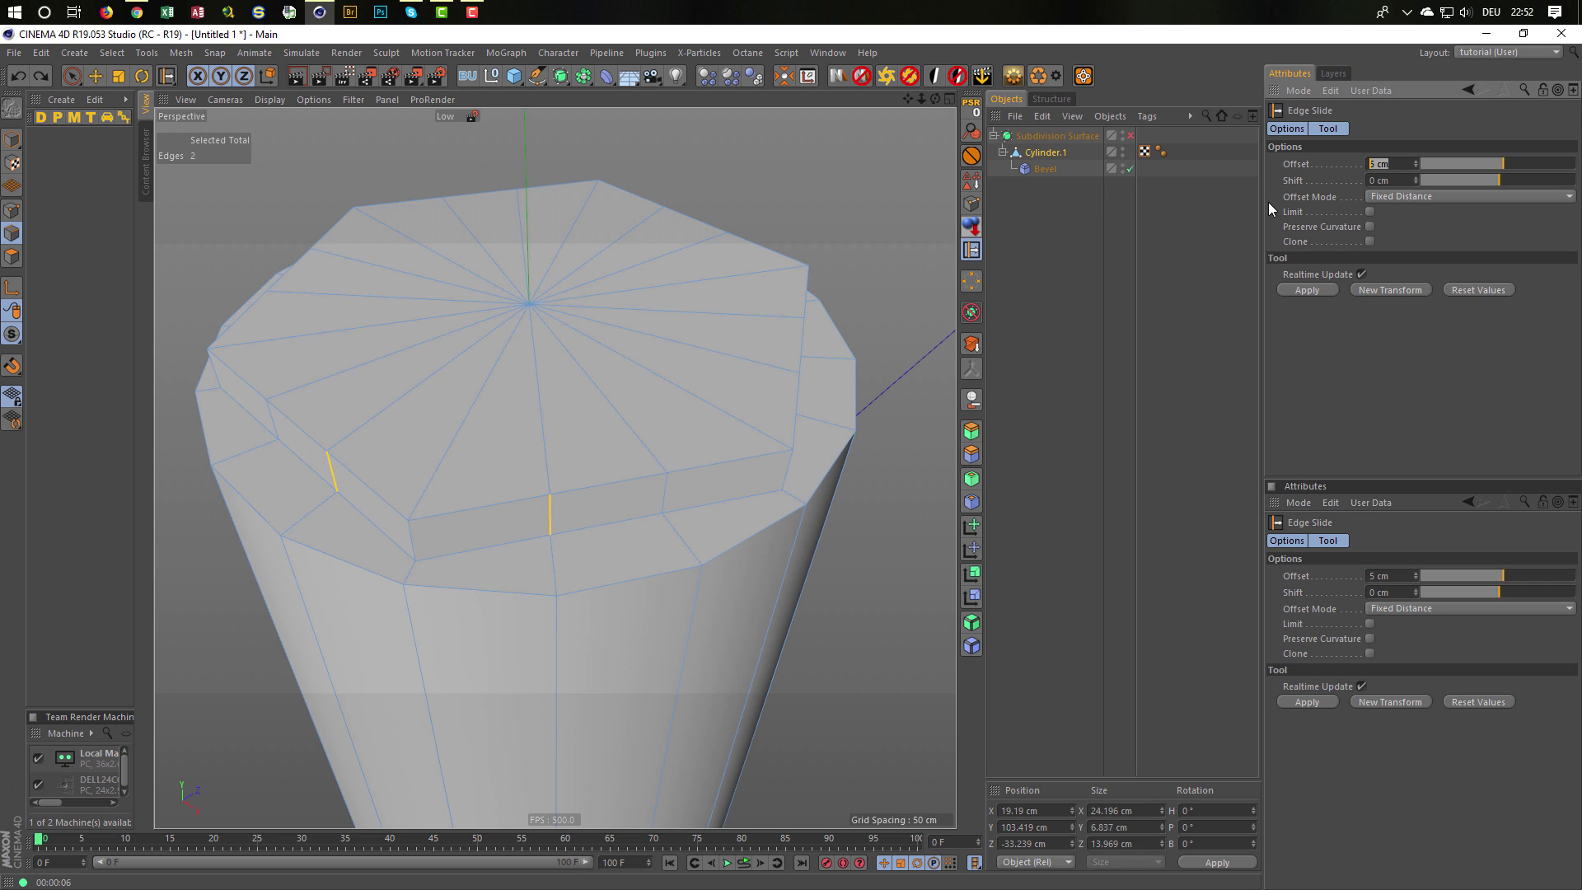
pyautogui.write('10')
pyautogui.press('Return')
# Slide the vertical edge pairs flanking the next two hexagon corners 10 cm towards their corners, each as a new transform.
pyautogui.keyDown('alt'); pyautogui.moveTo(568, 371); pyautogui.dragTo(599, 457); pyautogui.keyUp('alt')
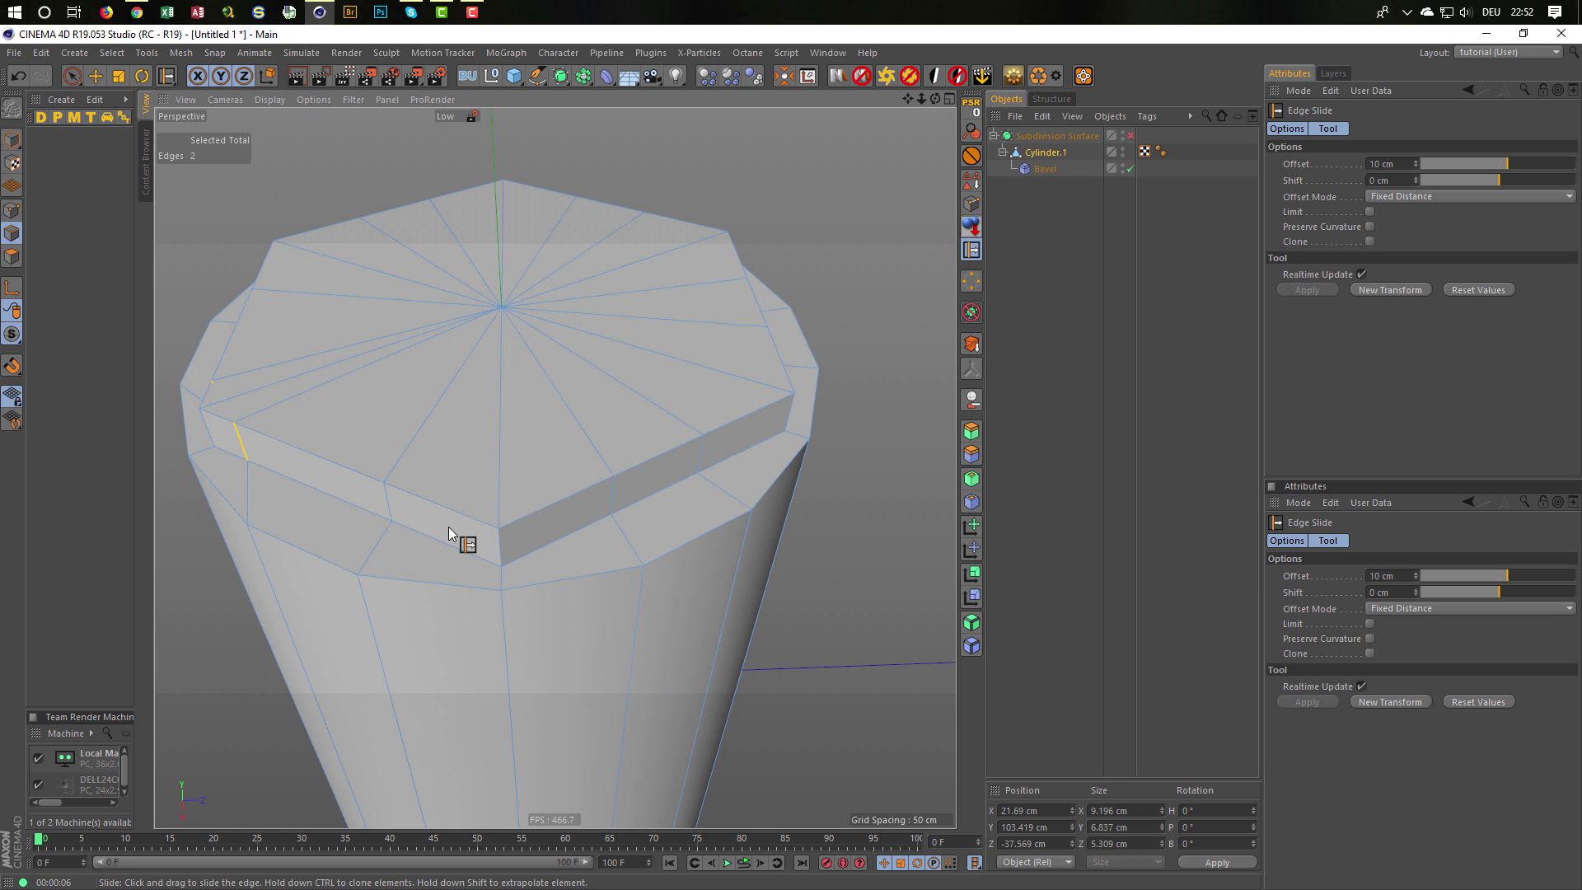
pyautogui.click(387, 501)
pyautogui.keyDown('shift'); pyautogui.click(610, 491); pyautogui.keyUp('shift')
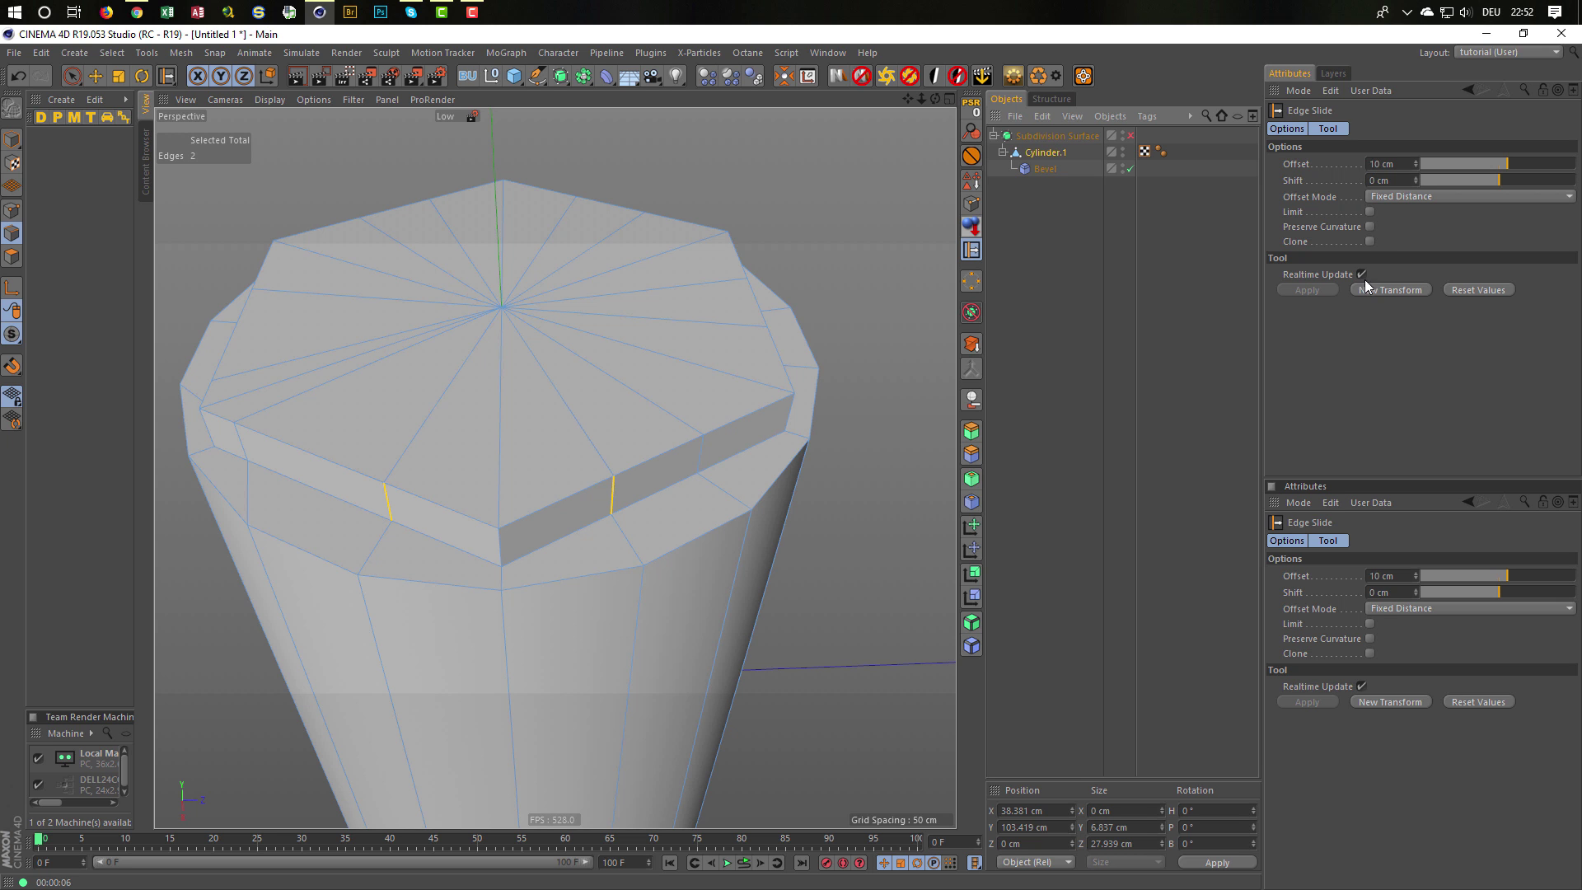
pyautogui.keyDown('alt'); pyautogui.moveTo(873, 388); pyautogui.dragTo(547, 473); pyautogui.keyUp('alt')
pyautogui.click(504, 471)
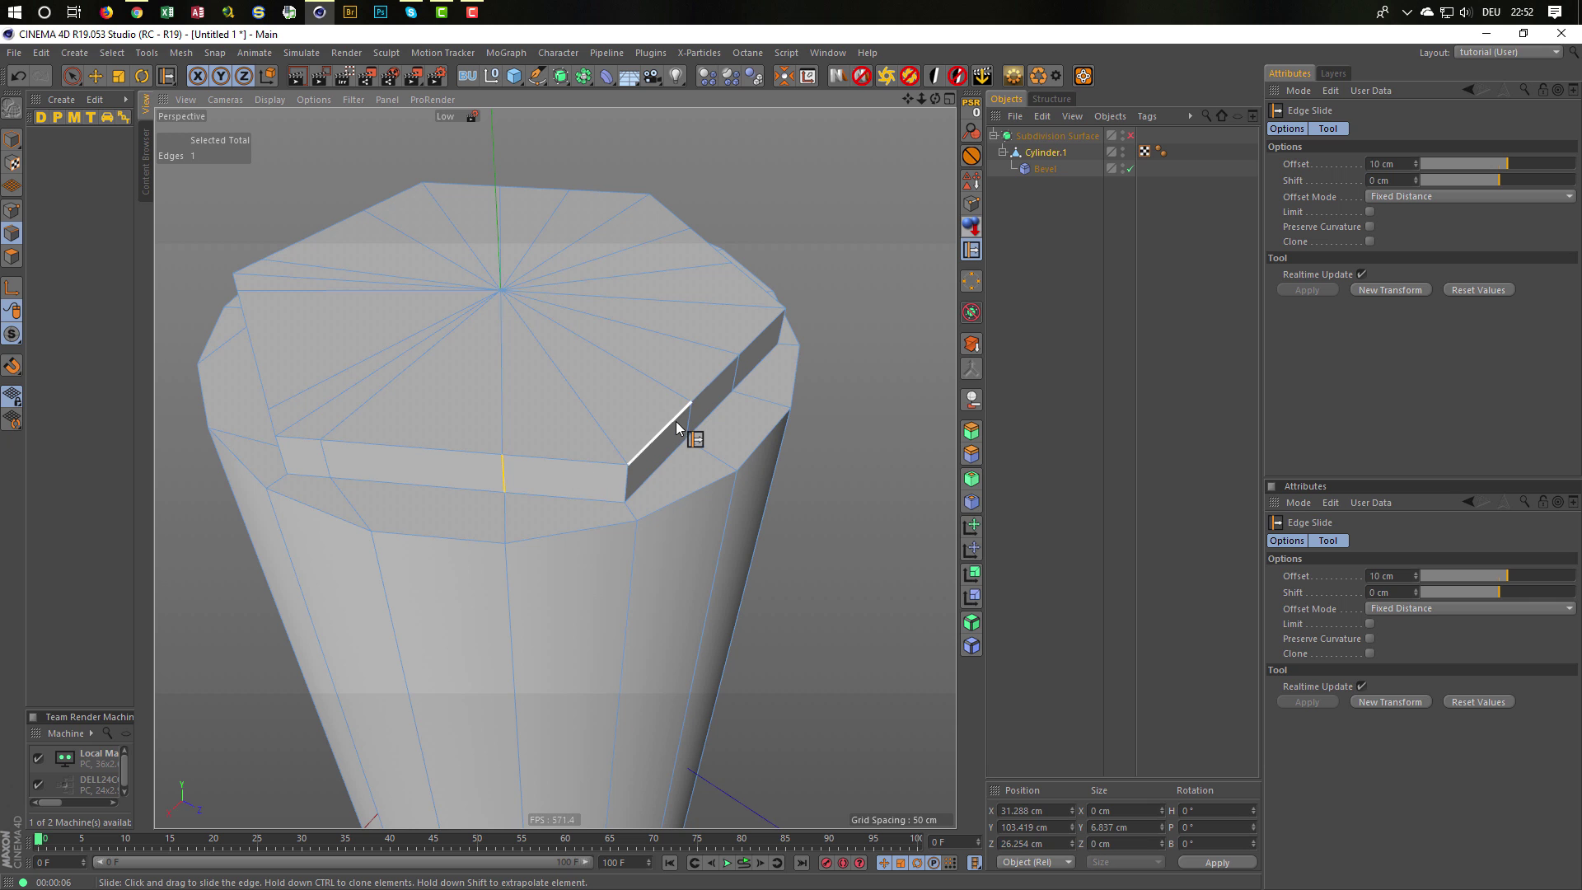
pyautogui.keyDown('shift'); pyautogui.click(690, 427); pyautogui.keyUp('shift')
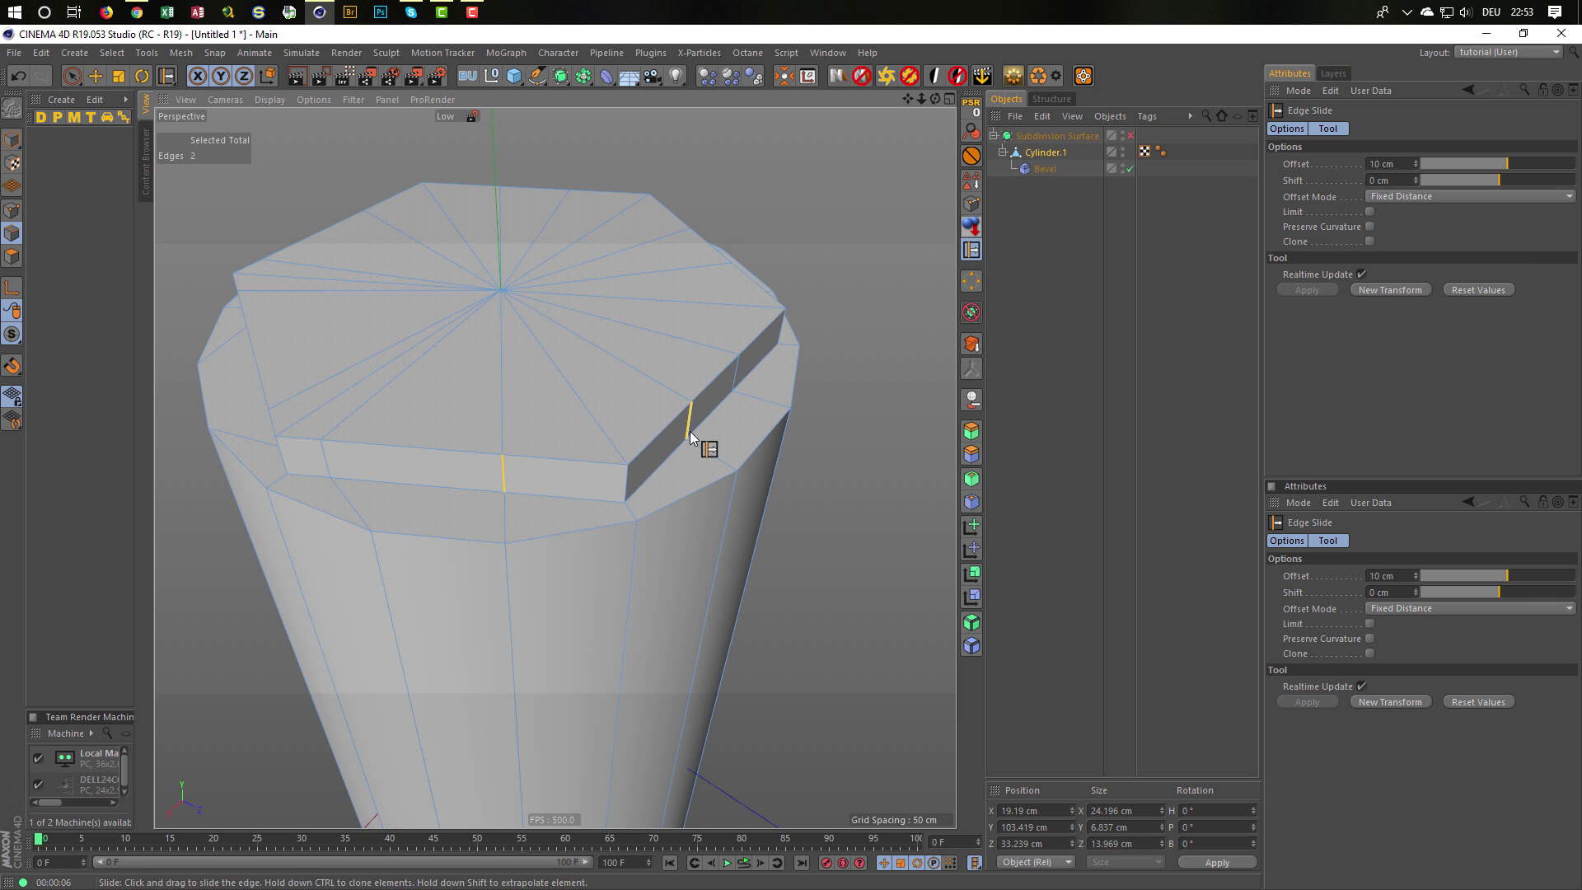
pyautogui.click(1374, 296)
# Slide the vertical edge pairs flanking the remaining three hexagon corners 10 cm towards their corners.
pyautogui.keyDown('alt'); pyautogui.moveTo(627, 389); pyautogui.dragTo(697, 477); pyautogui.keyUp('alt')
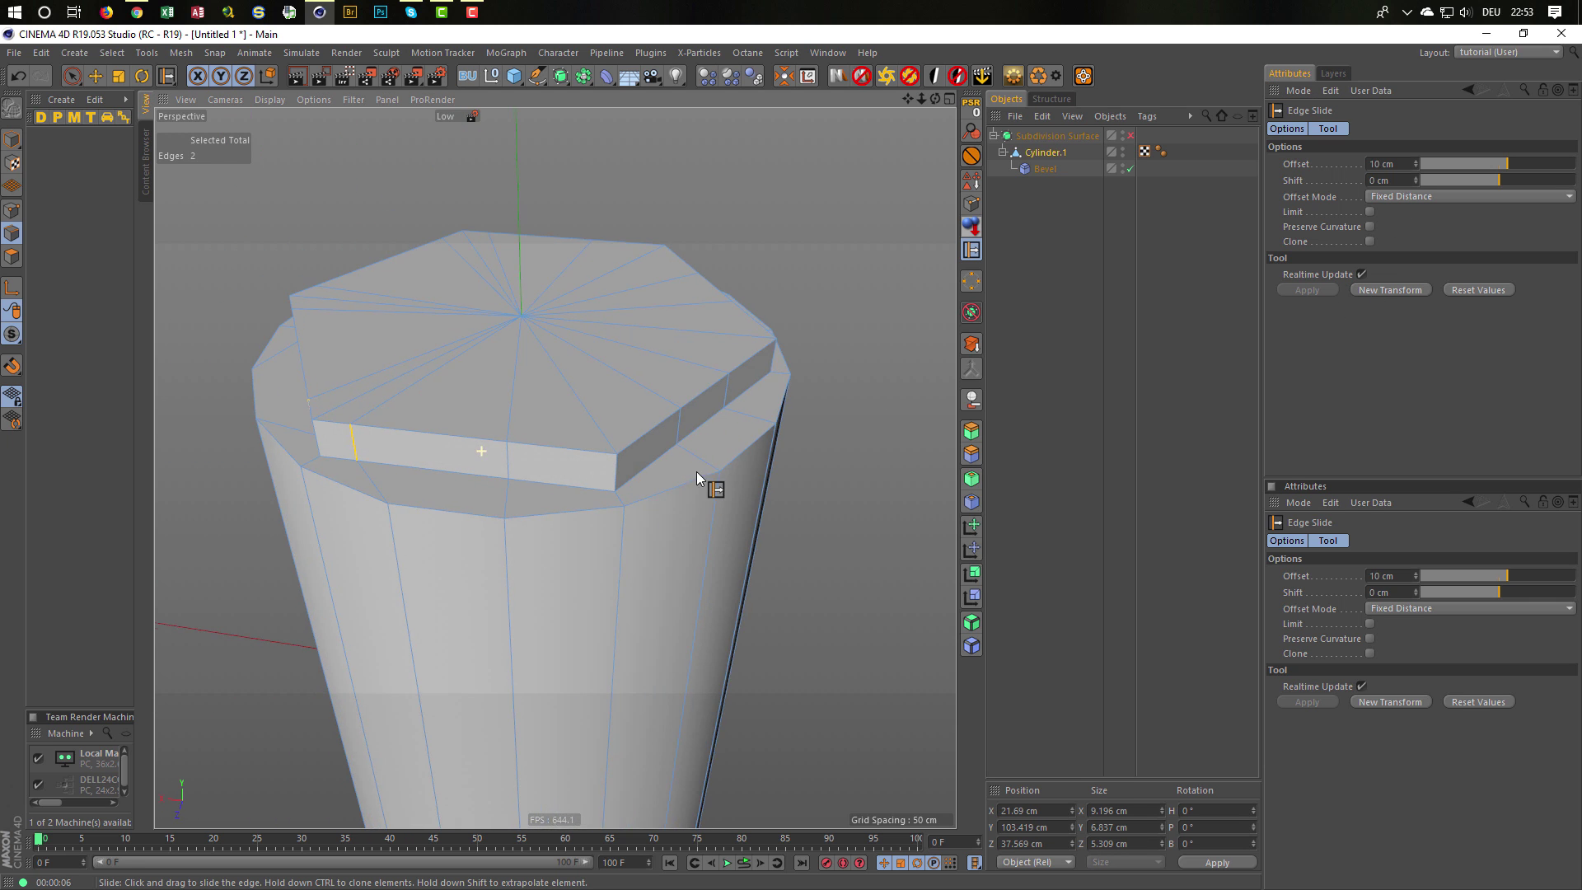
pyautogui.click(527, 466)
pyautogui.keyDown('shift'); pyautogui.click(675, 425); pyautogui.keyUp('shift')
pyautogui.keyDown('alt'); pyautogui.moveTo(741, 462); pyautogui.dragTo(691, 437); pyautogui.keyUp('alt')
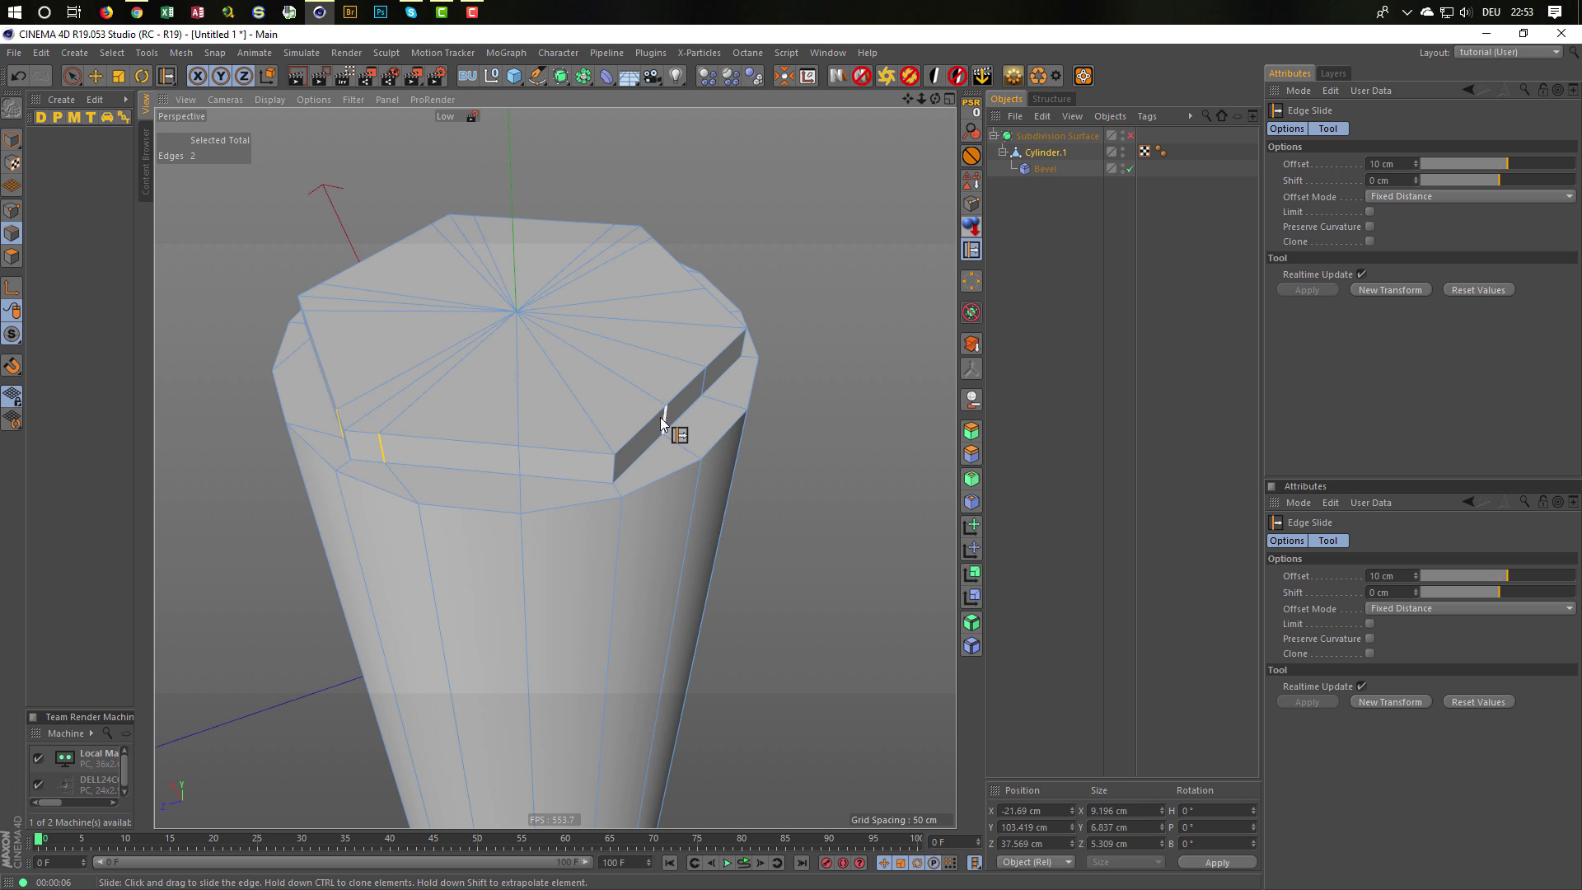
pyautogui.click(666, 422)
pyautogui.keyDown('shift'); pyautogui.click(518, 458); pyautogui.keyUp('shift')
pyautogui.keyDown('alt'); pyautogui.moveTo(593, 527); pyautogui.dragTo(567, 546); pyautogui.keyUp('alt')
pyautogui.click(565, 545)
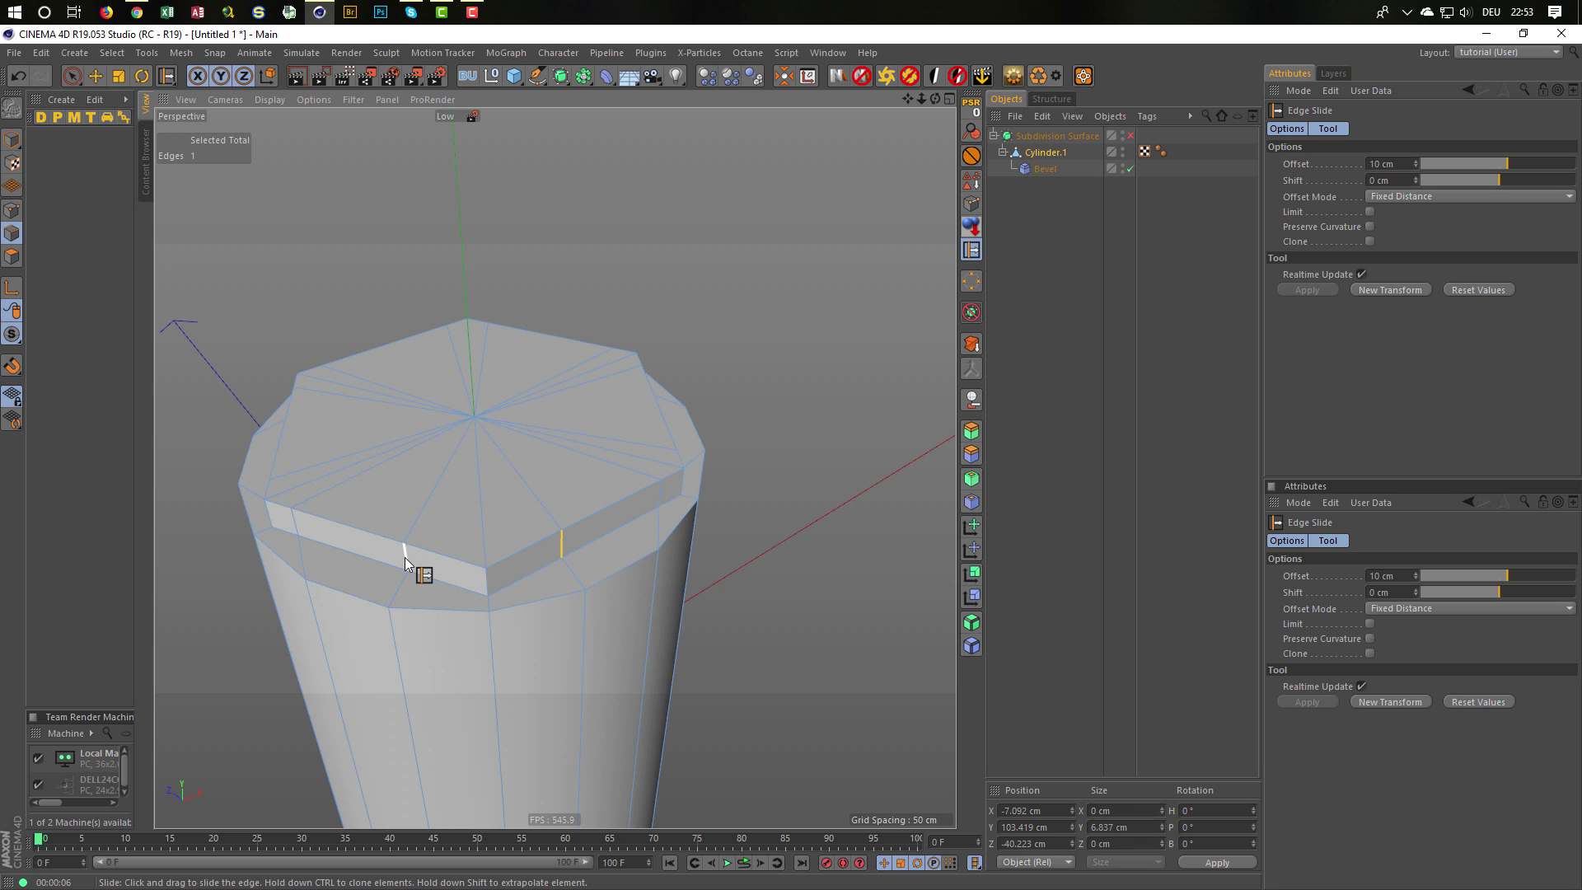
pyautogui.keyDown('shift'); pyautogui.click(404, 557); pyautogui.keyUp('shift')
pyautogui.moveTo(561, 545); pyautogui.dragTo(698, 570)
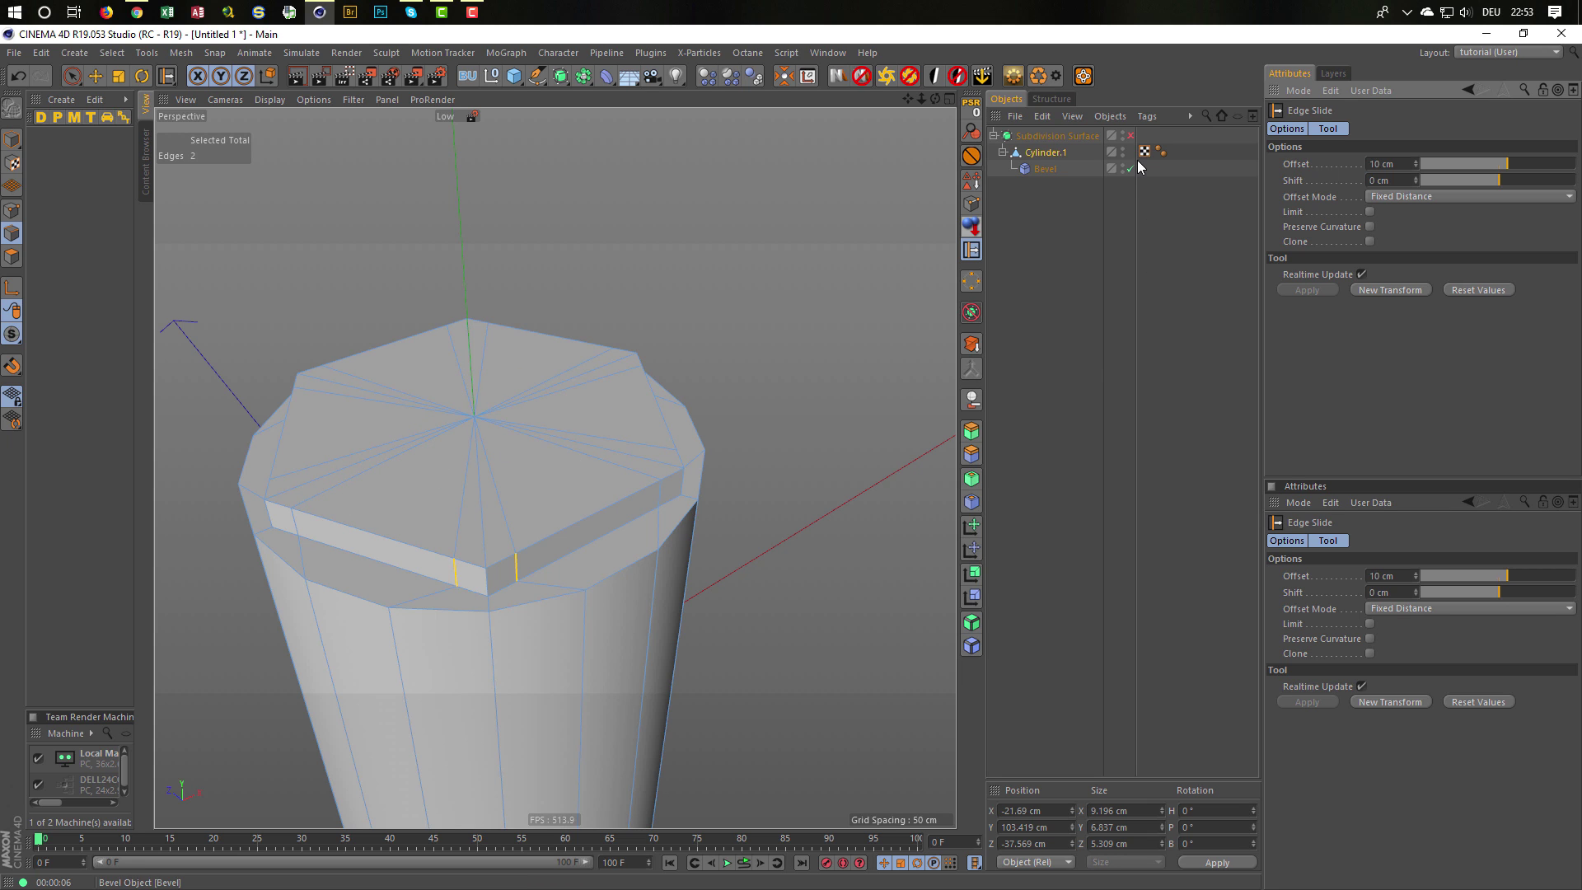
# Enable the Subdivision Surface to render the tightened hexagonal cap, and disable it again.
pyautogui.click(1130, 136)
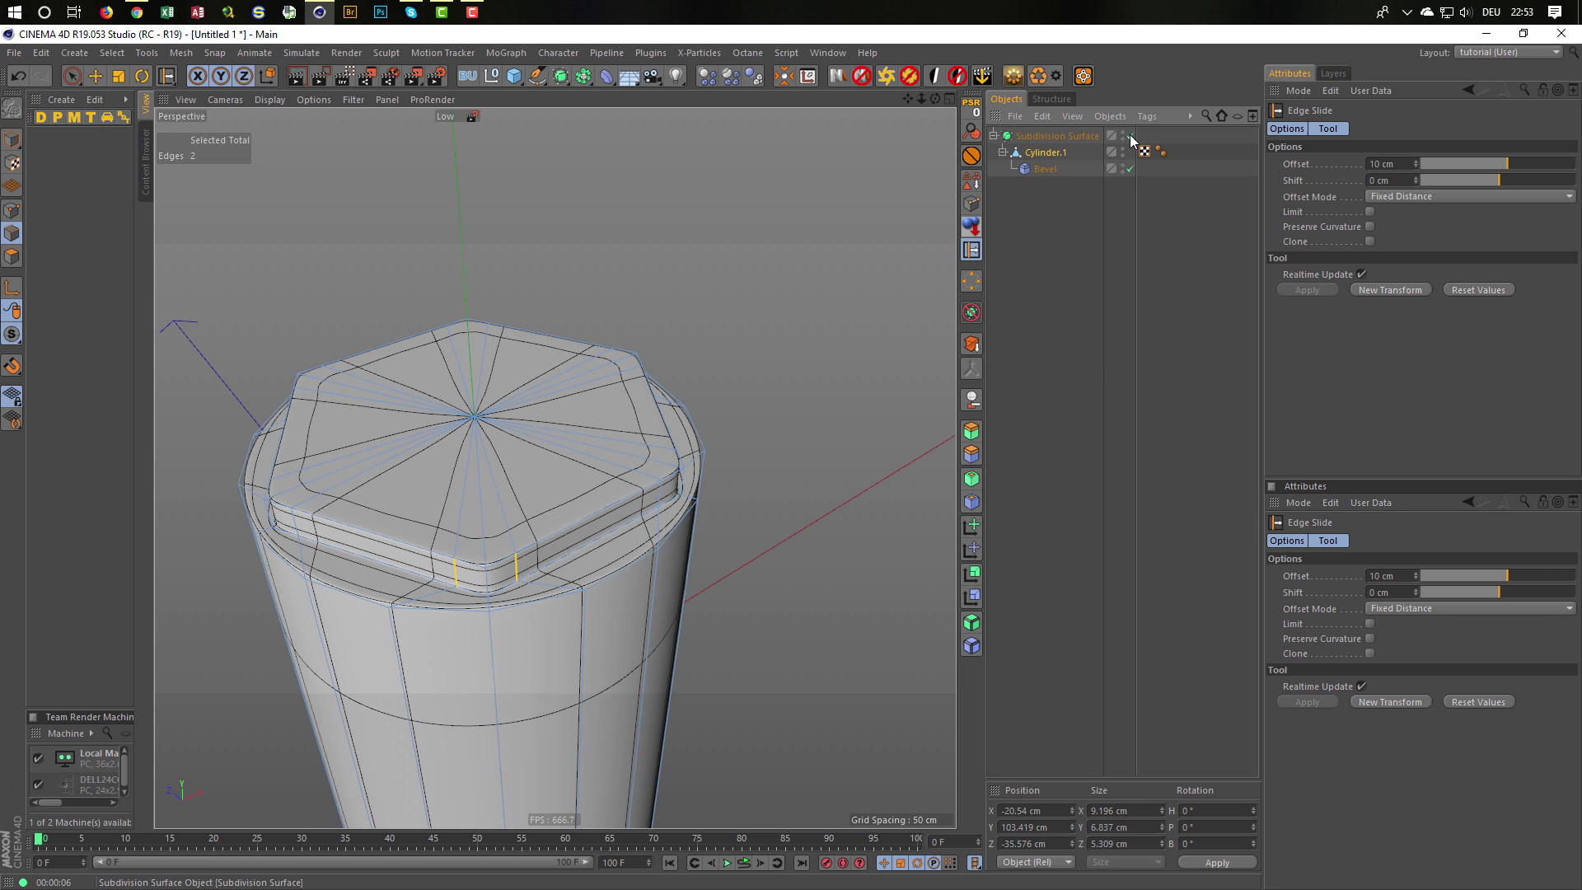
pyautogui.hotkey('ctrl', 'r')
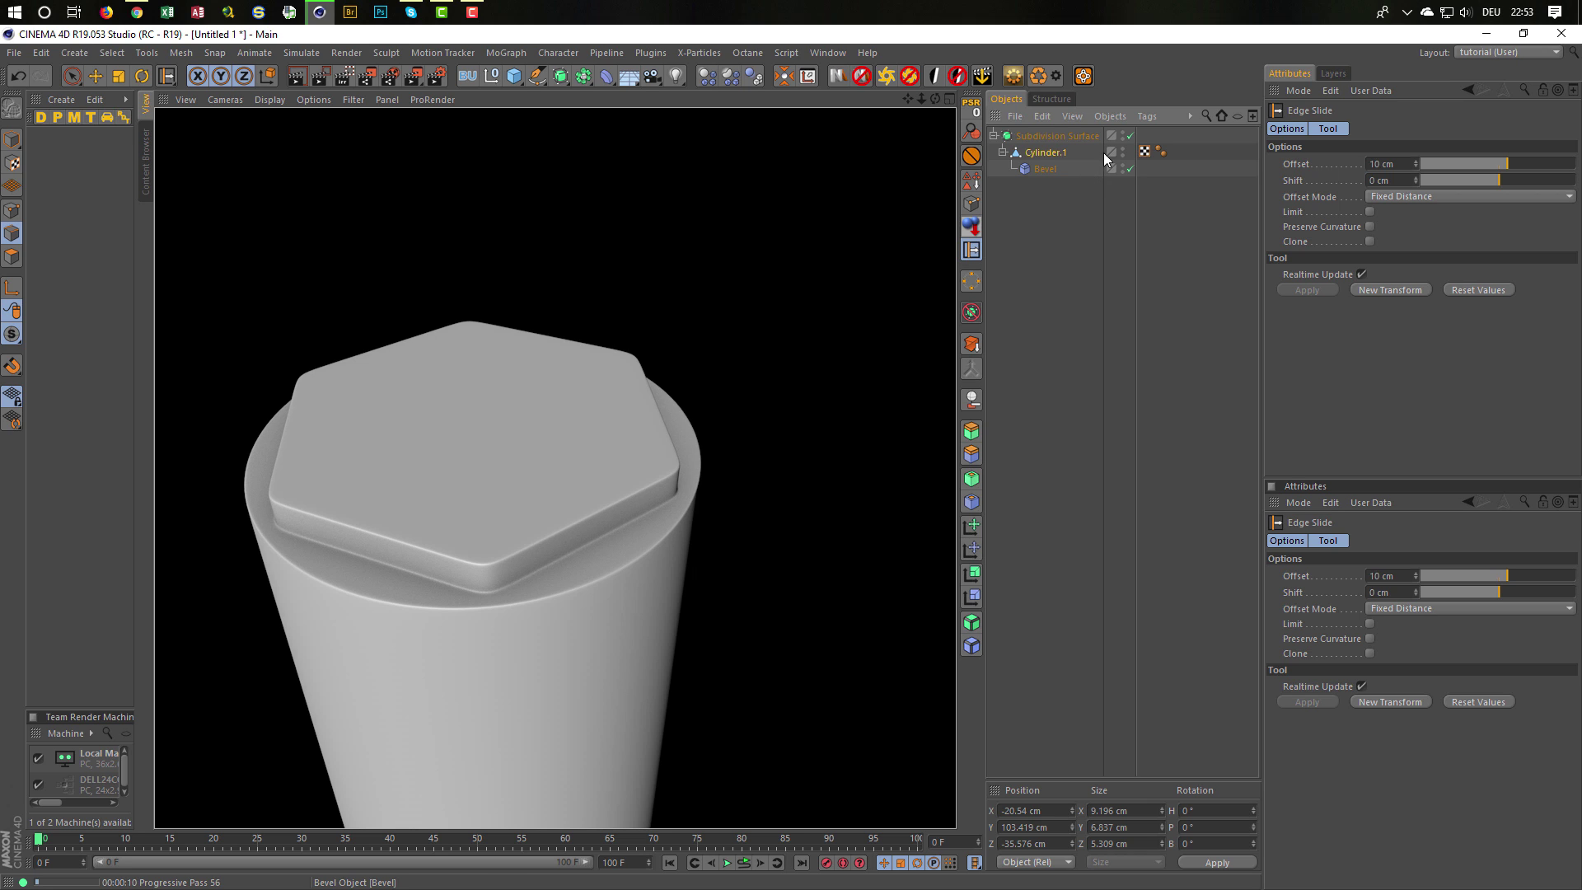
pyautogui.click(1129, 135)
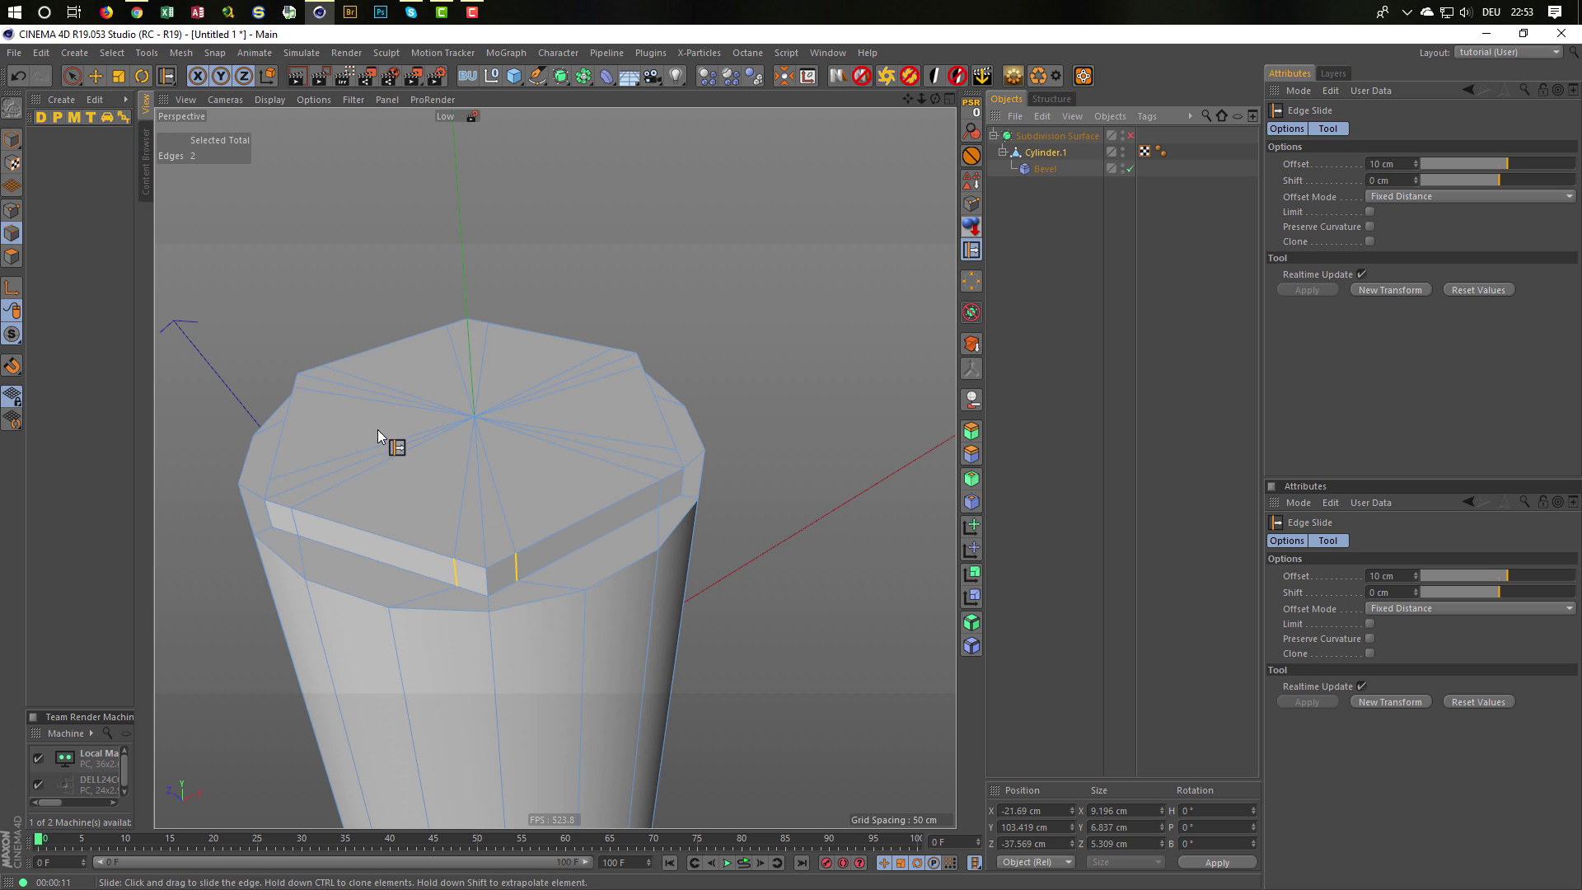
# Inset the cap's selected top polygons with Extrude Inner by about 7.7 cm.
pyautogui.keyDown('alt'); pyautogui.moveTo(511, 437); pyautogui.dragTo(586, 474, button='middle'); pyautogui.keyUp('alt')
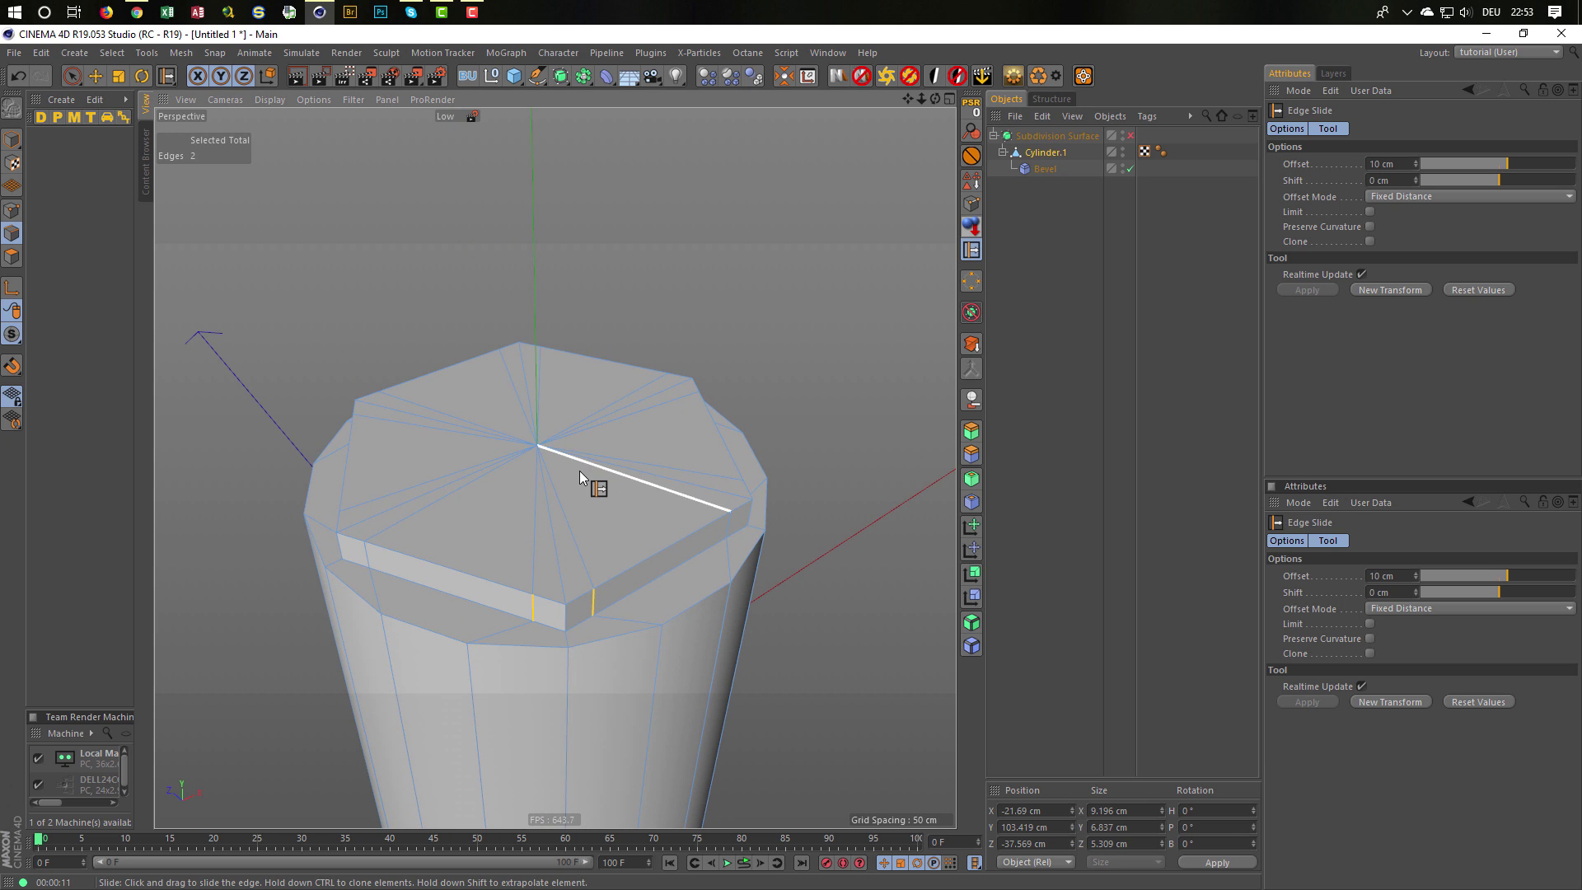
pyautogui.click(13, 257)
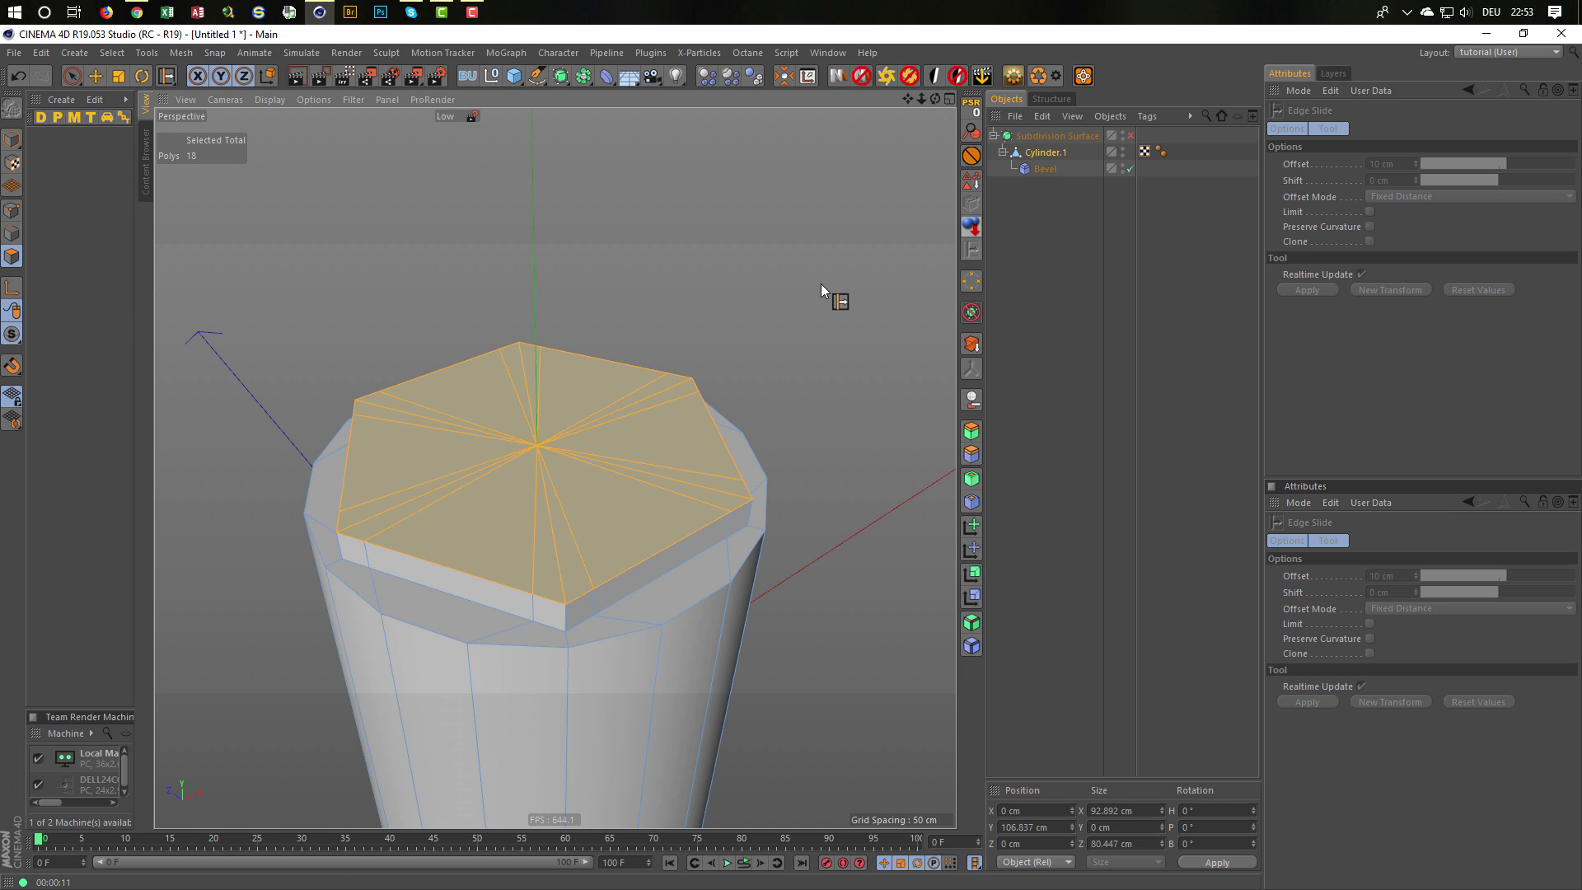
pyautogui.press('i')
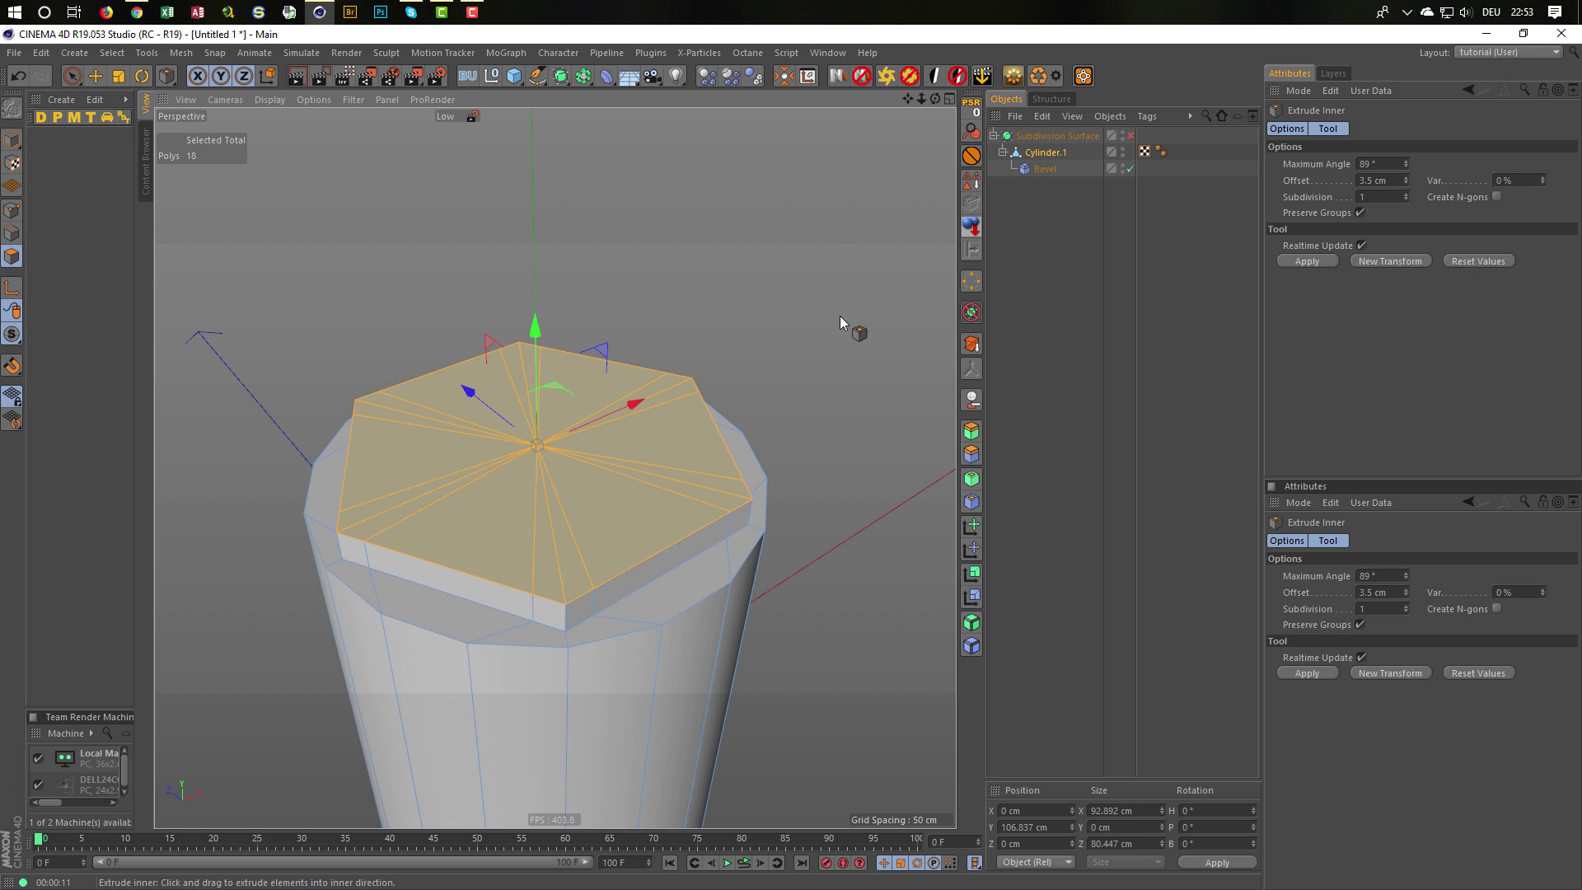
pyautogui.moveTo(840, 321); pyautogui.dragTo(876, 322)
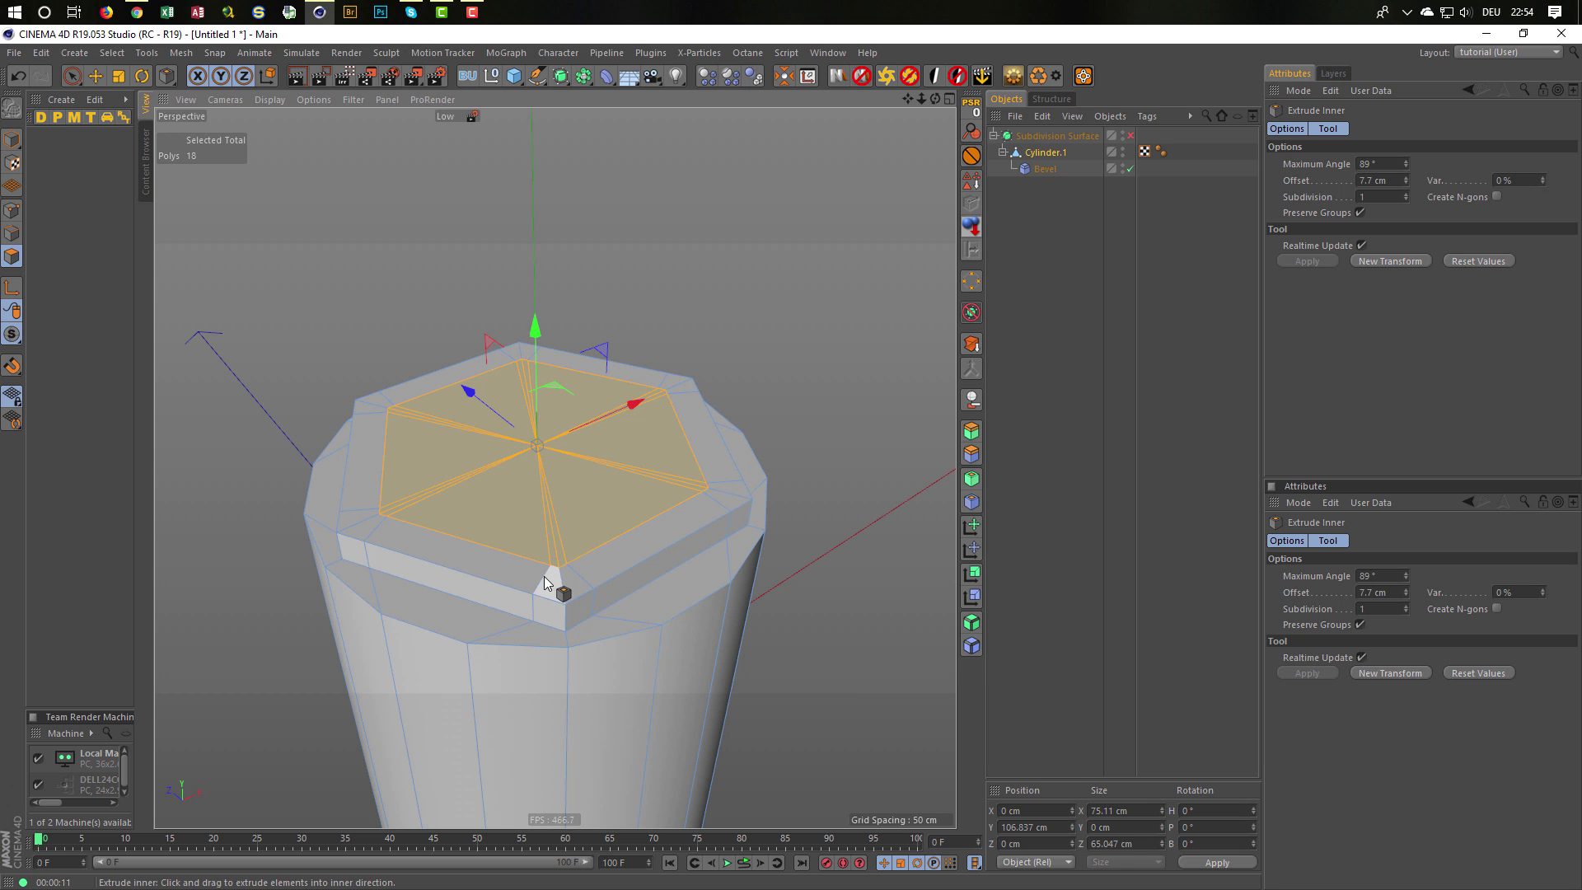
# Select the six long side edges of the inset hexagon on the cap's top, leaving out the short corner edges.
pyautogui.scroll(5, 569, 577)
pyautogui.scroll(-4, 638, 531)
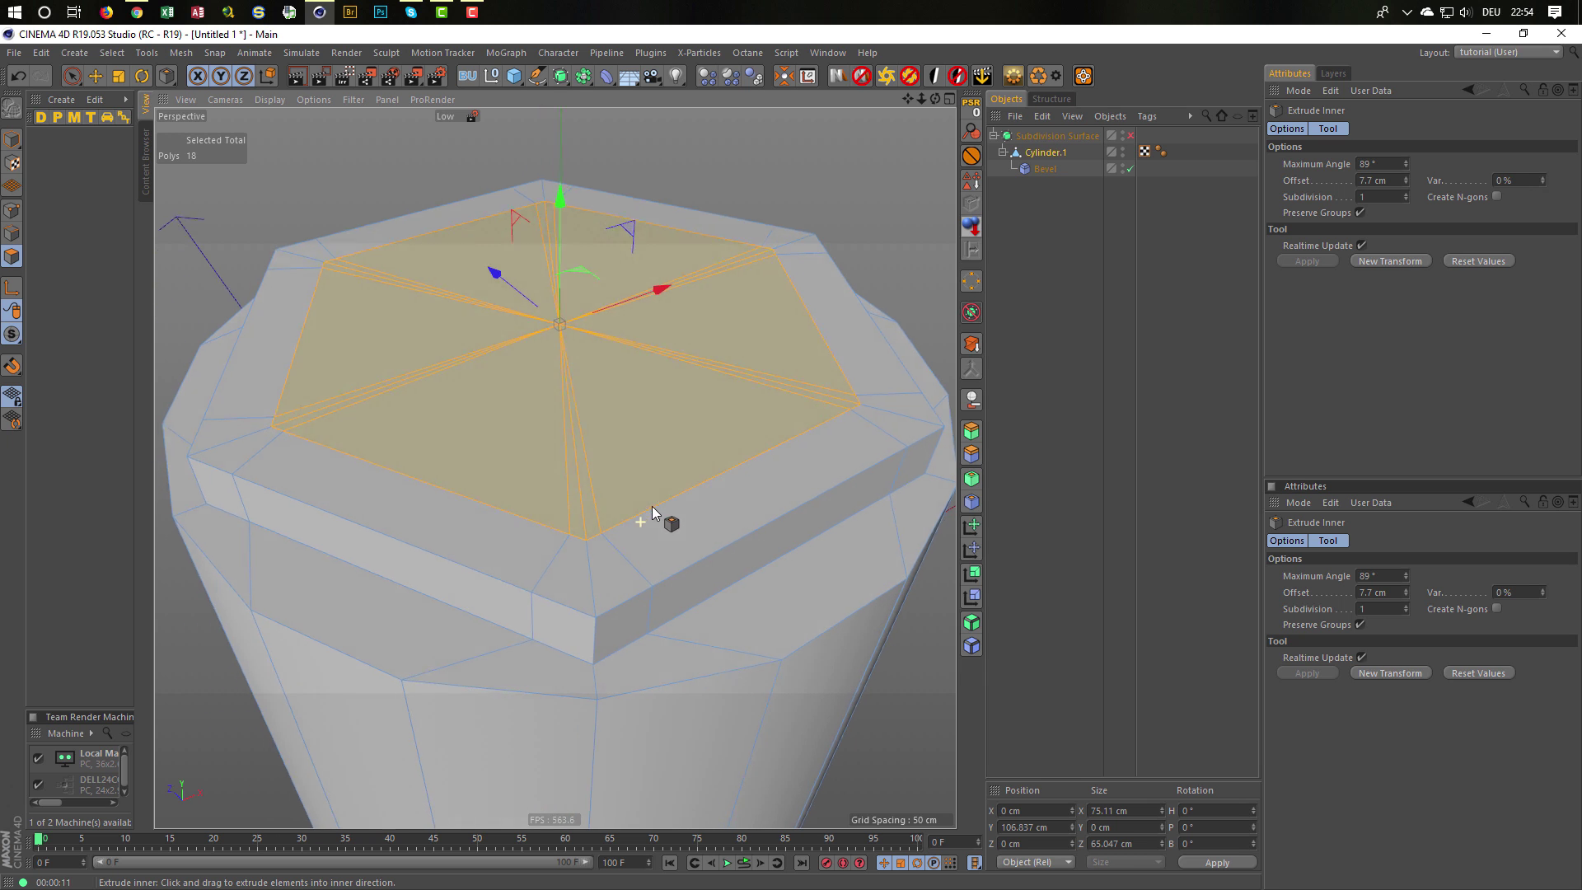
pyautogui.click(12, 233)
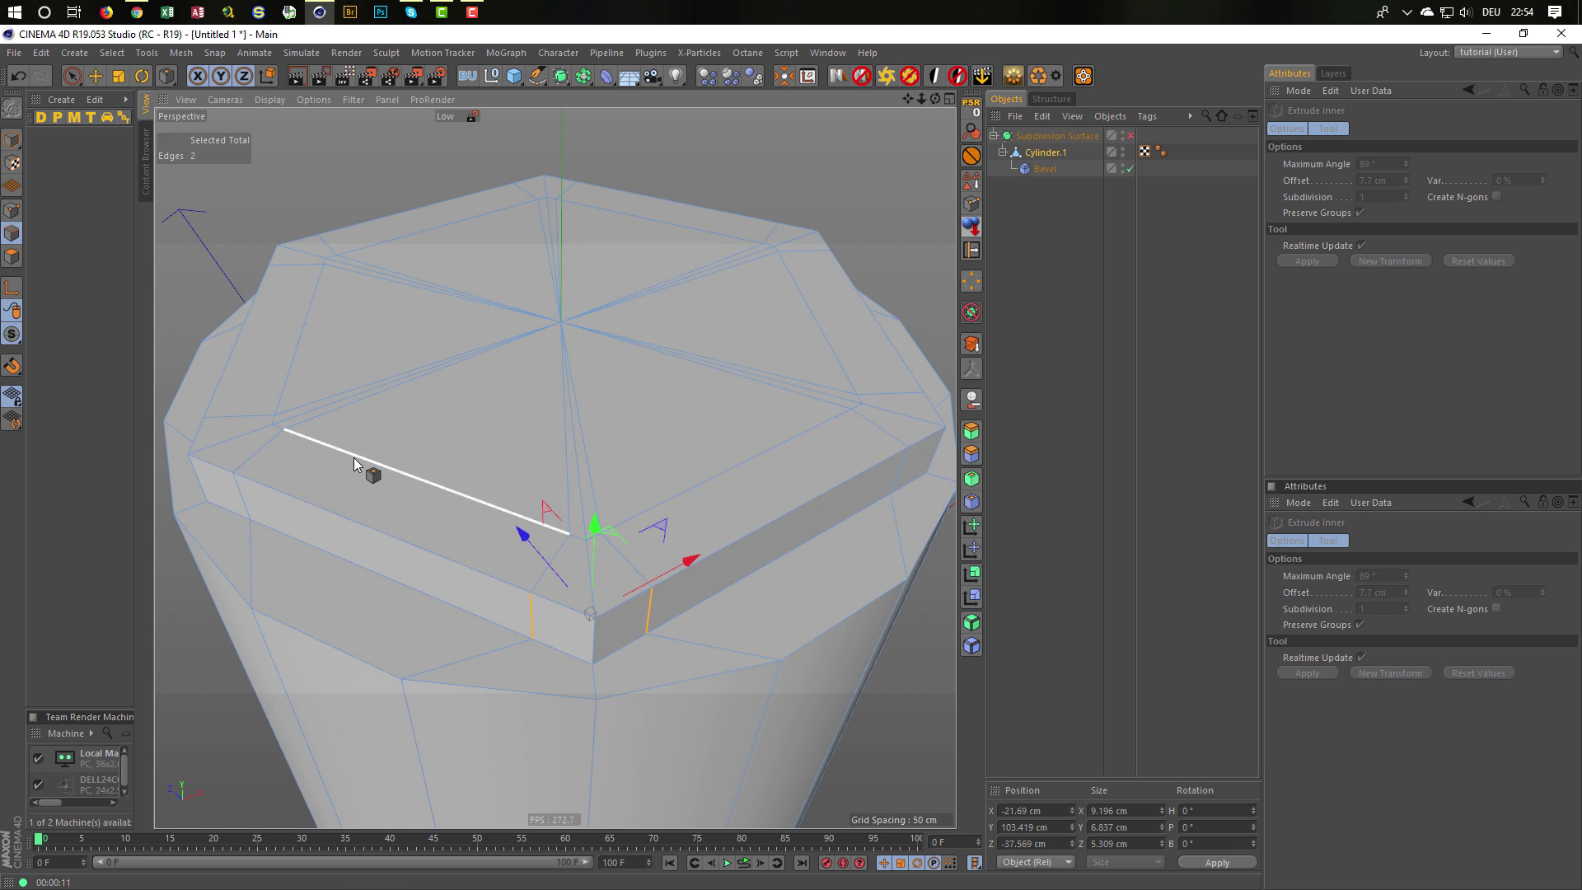
pyautogui.click(11, 210)
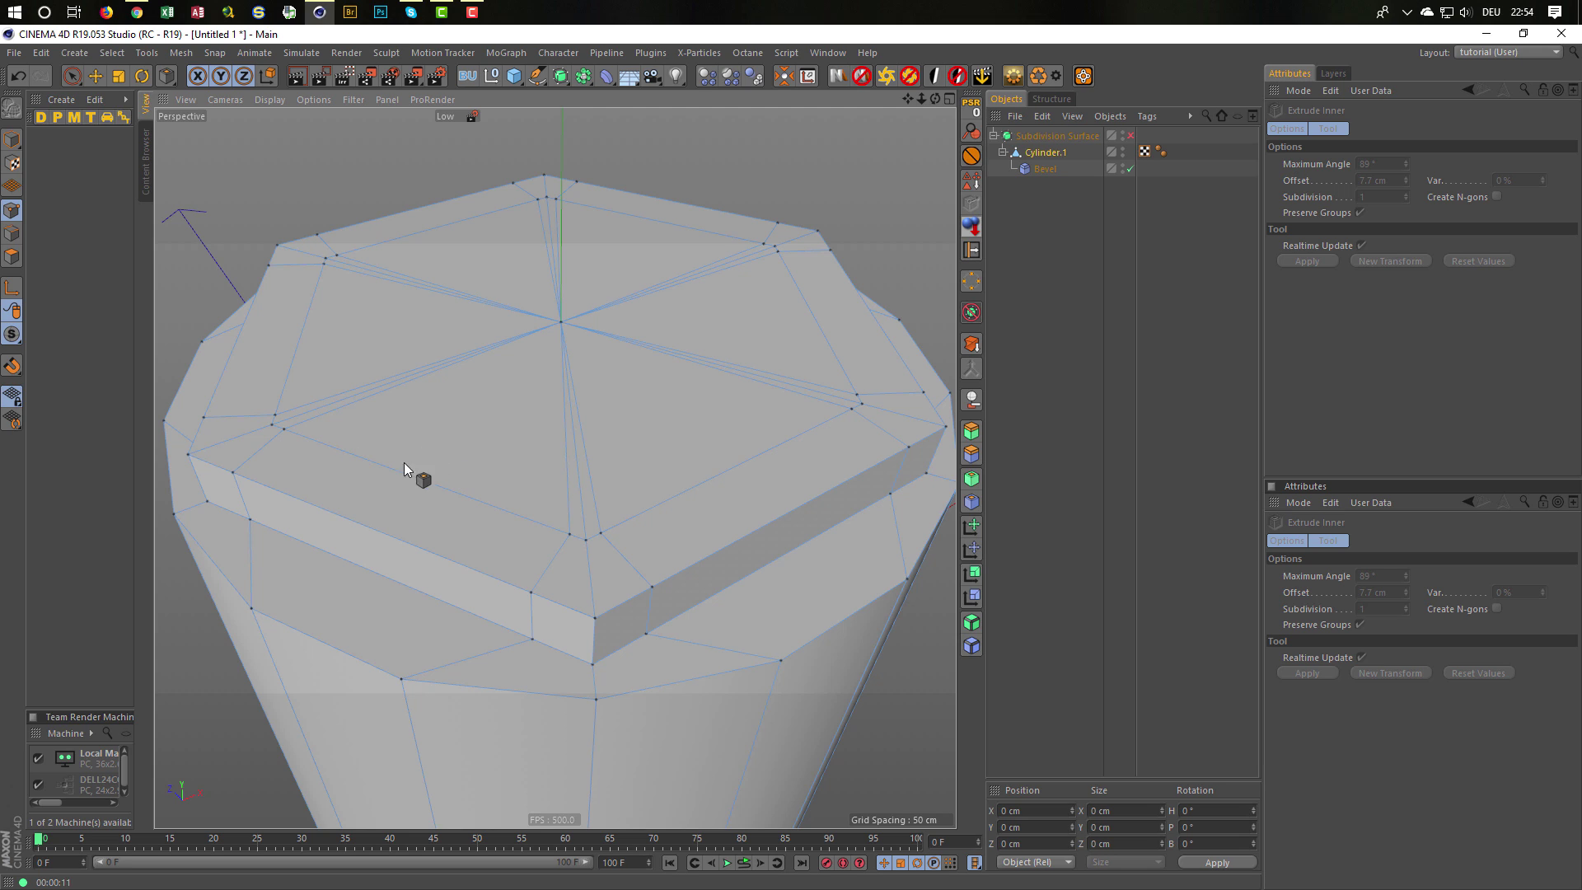
pyautogui.click(12, 233)
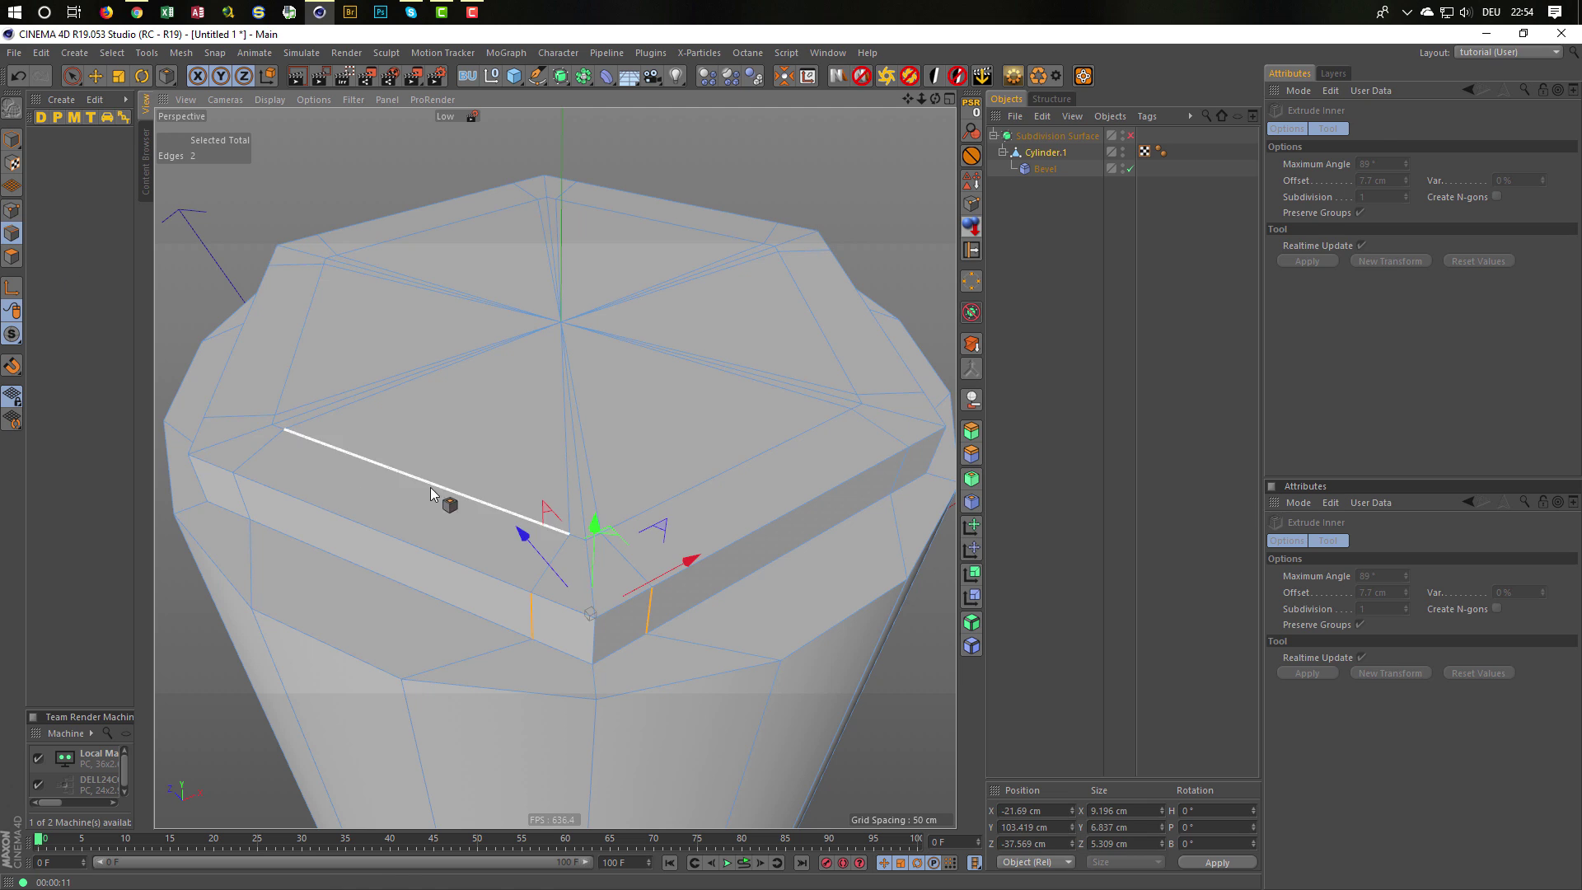
pyautogui.click(416, 481)
pyautogui.keyDown('shift'); pyautogui.click(311, 323); pyautogui.keyUp('shift')
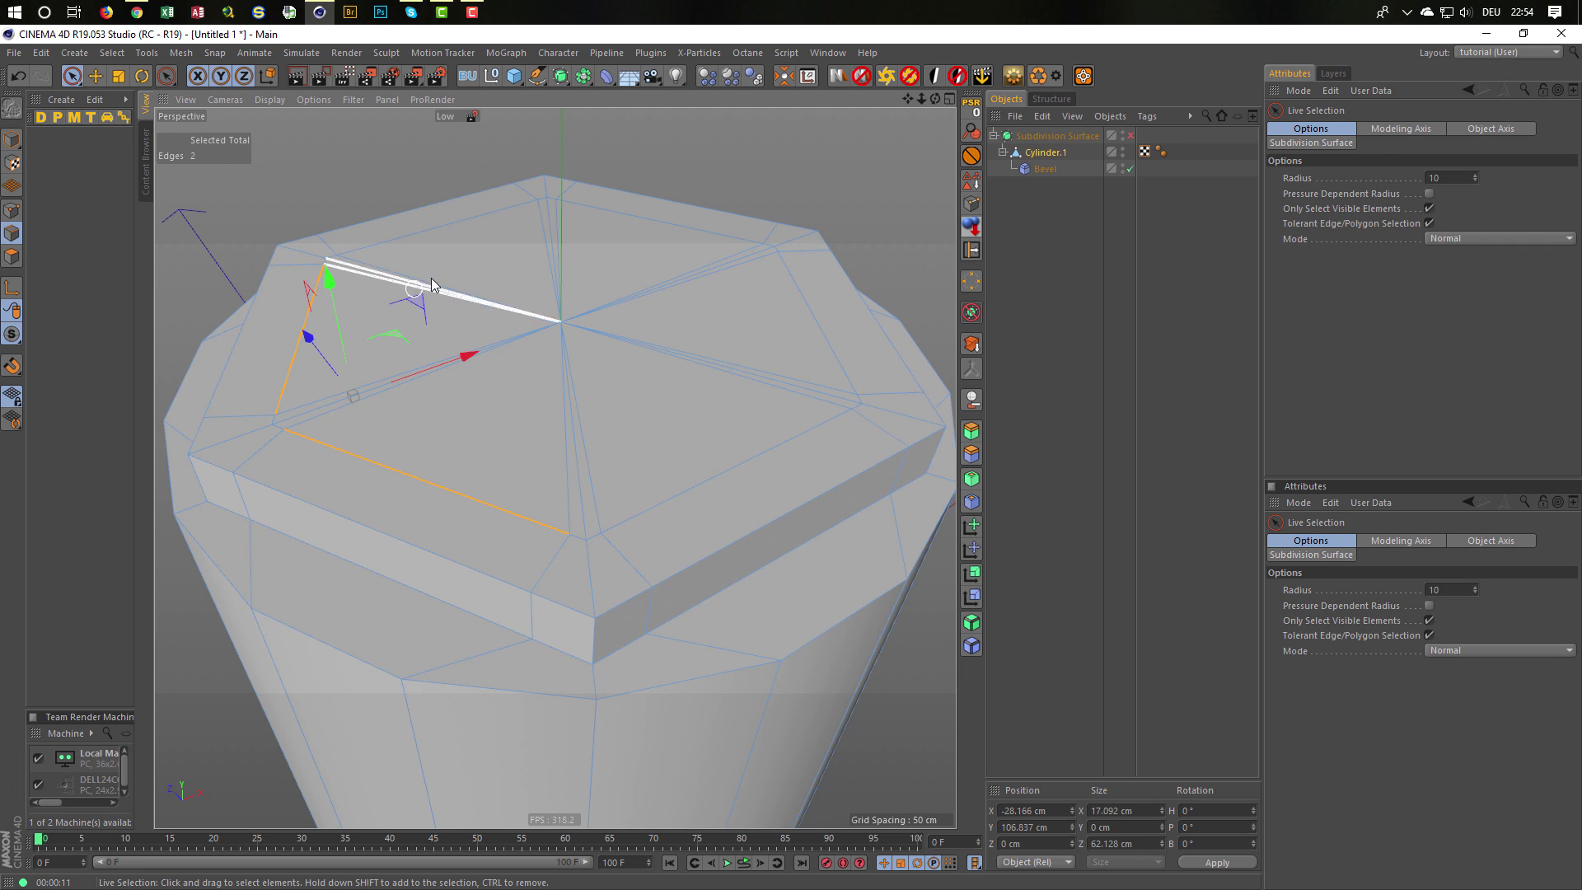
pyautogui.keyDown('shift'); pyautogui.click(445, 224); pyautogui.keyUp('shift')
pyautogui.keyDown('shift'); pyautogui.click(614, 212); pyautogui.keyUp('shift')
pyautogui.keyDown('shift'); pyautogui.click(803, 296); pyautogui.keyUp('shift')
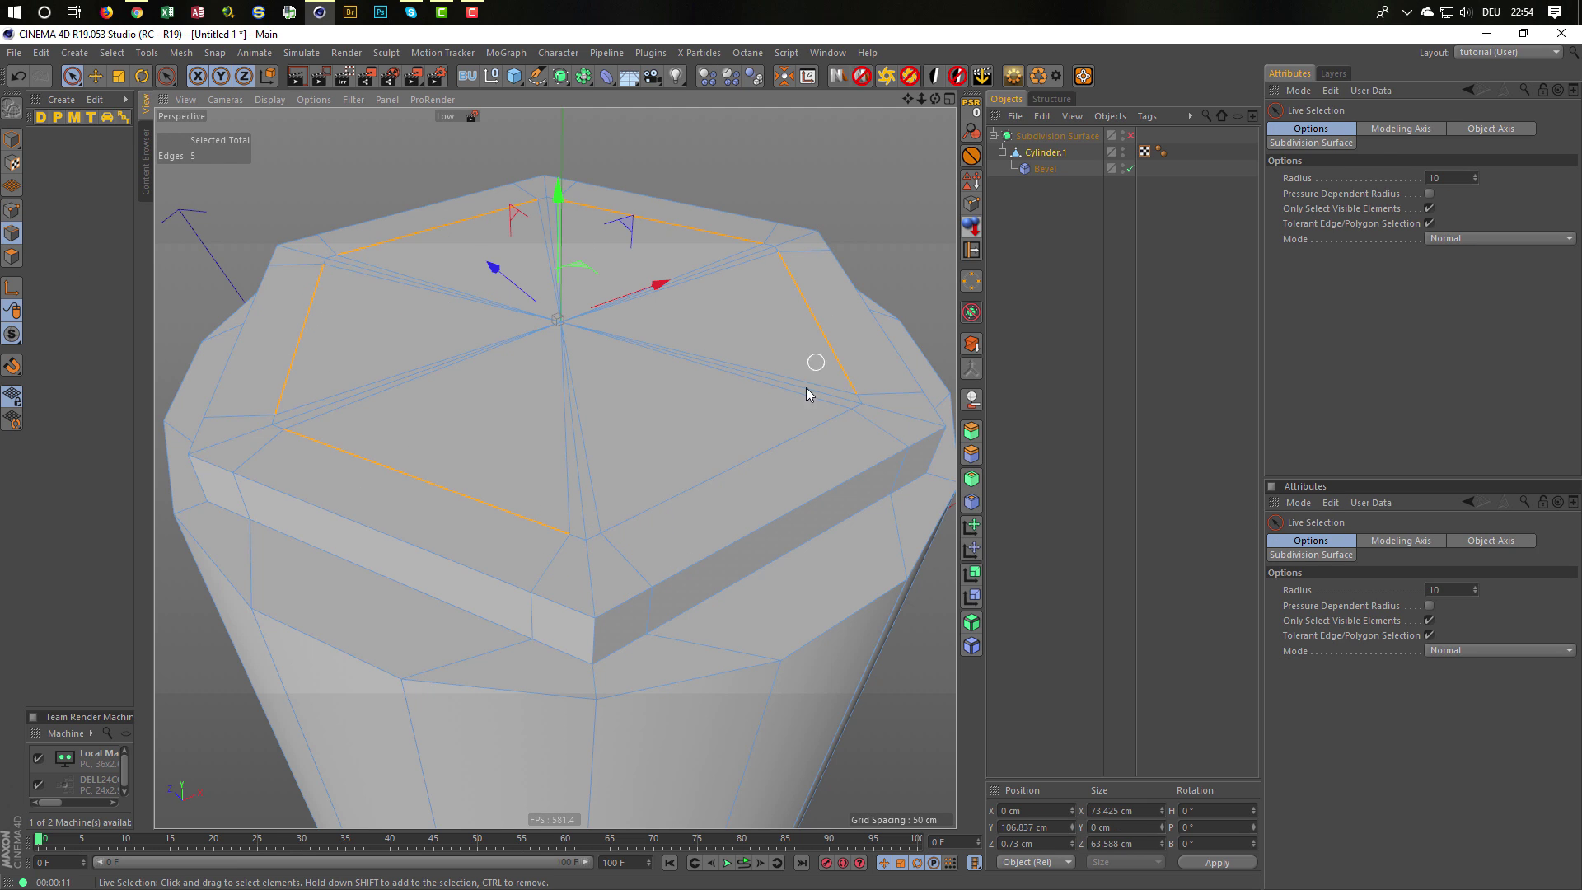
pyautogui.keyDown('shift'); pyautogui.click(745, 467); pyautogui.keyUp('shift')
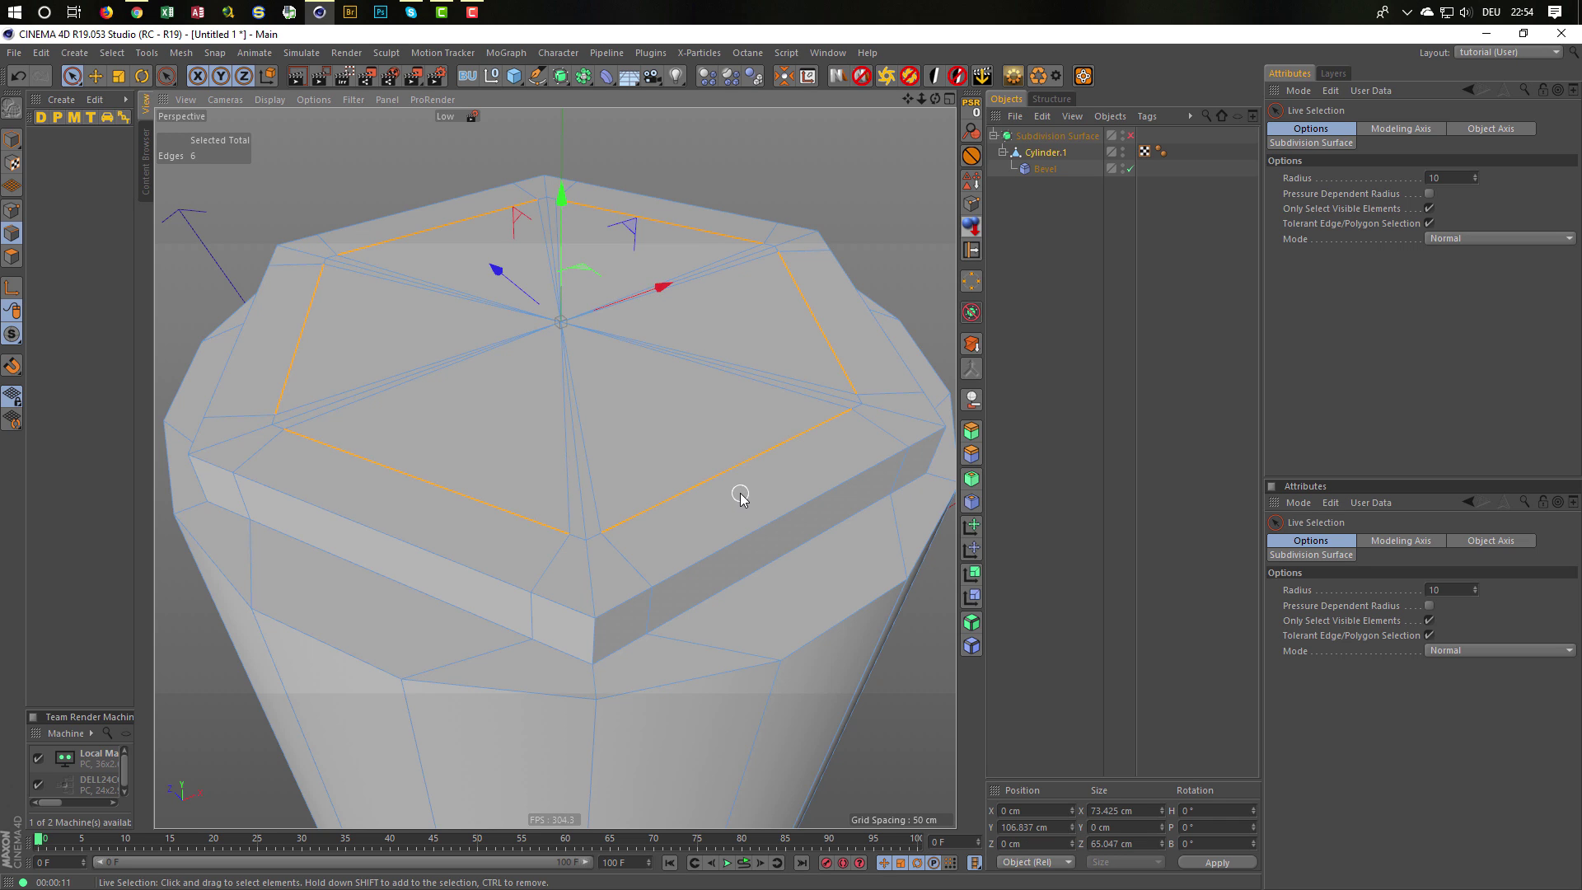
# Cut the six selected hexagon edges with Edge Cut using a subdivision of 2.
pyautogui.press('m')
pyautogui.press('f')
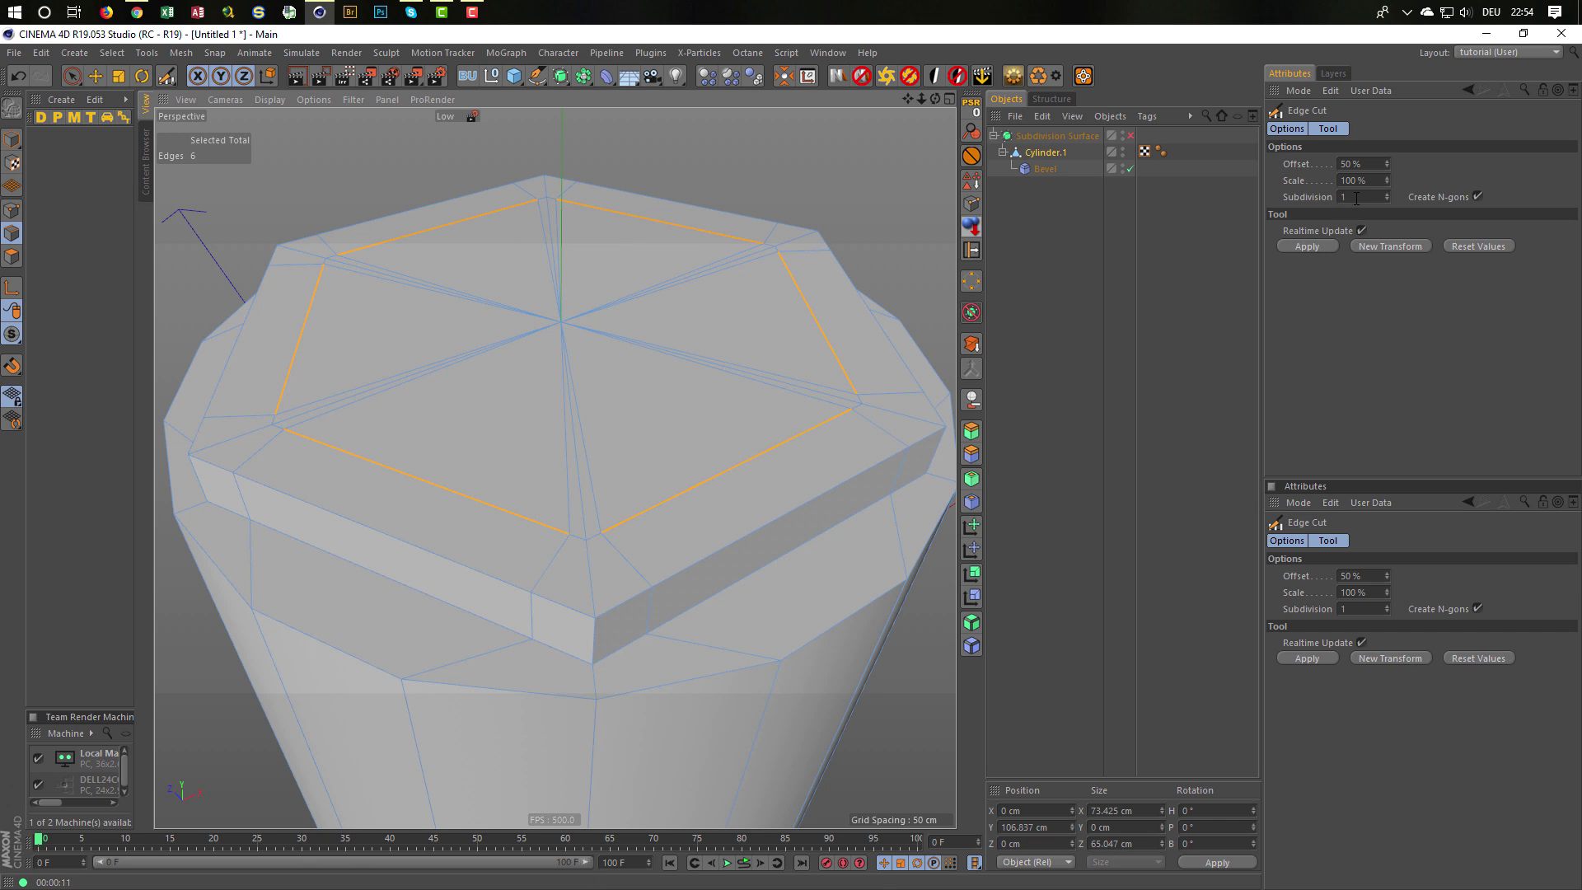
pyautogui.doubleClick(1356, 199)
pyautogui.write('2')
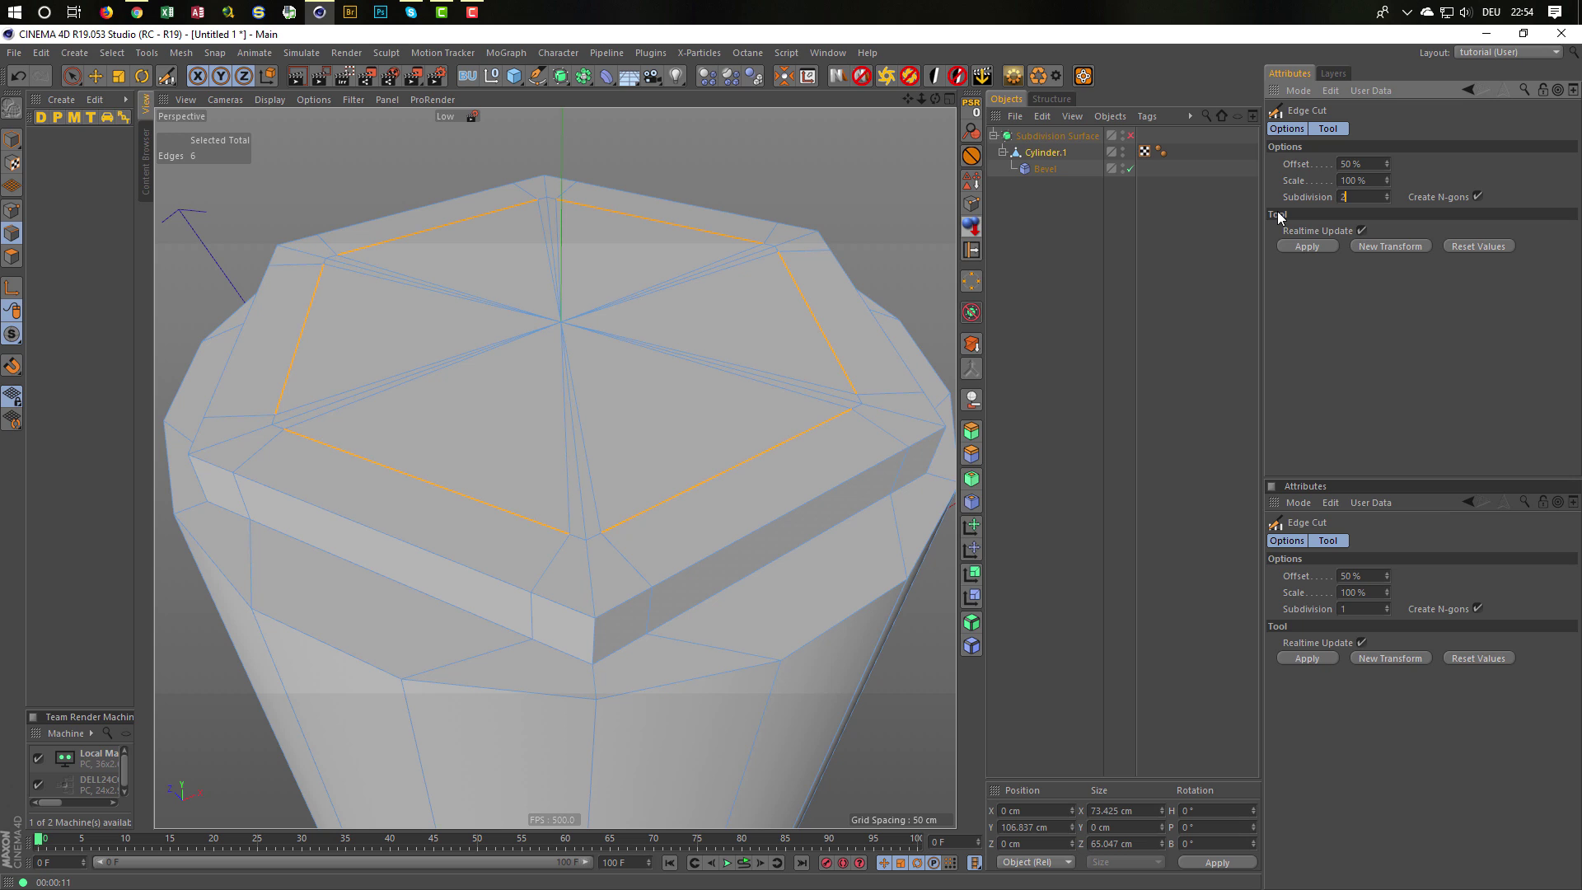
pyautogui.press('Return')
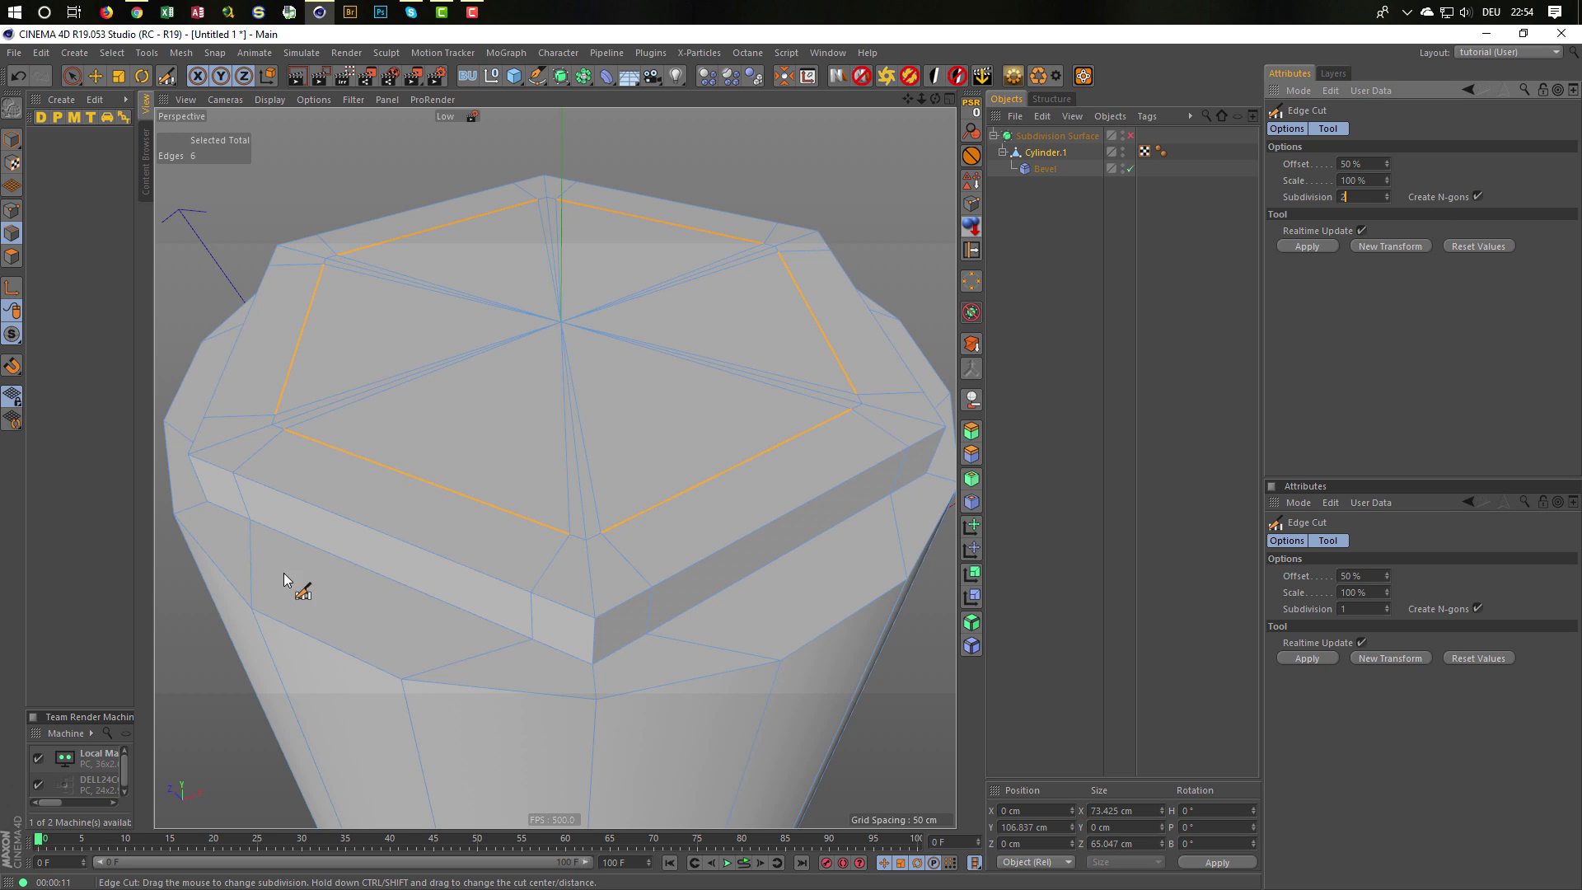
pyautogui.click(1308, 245)
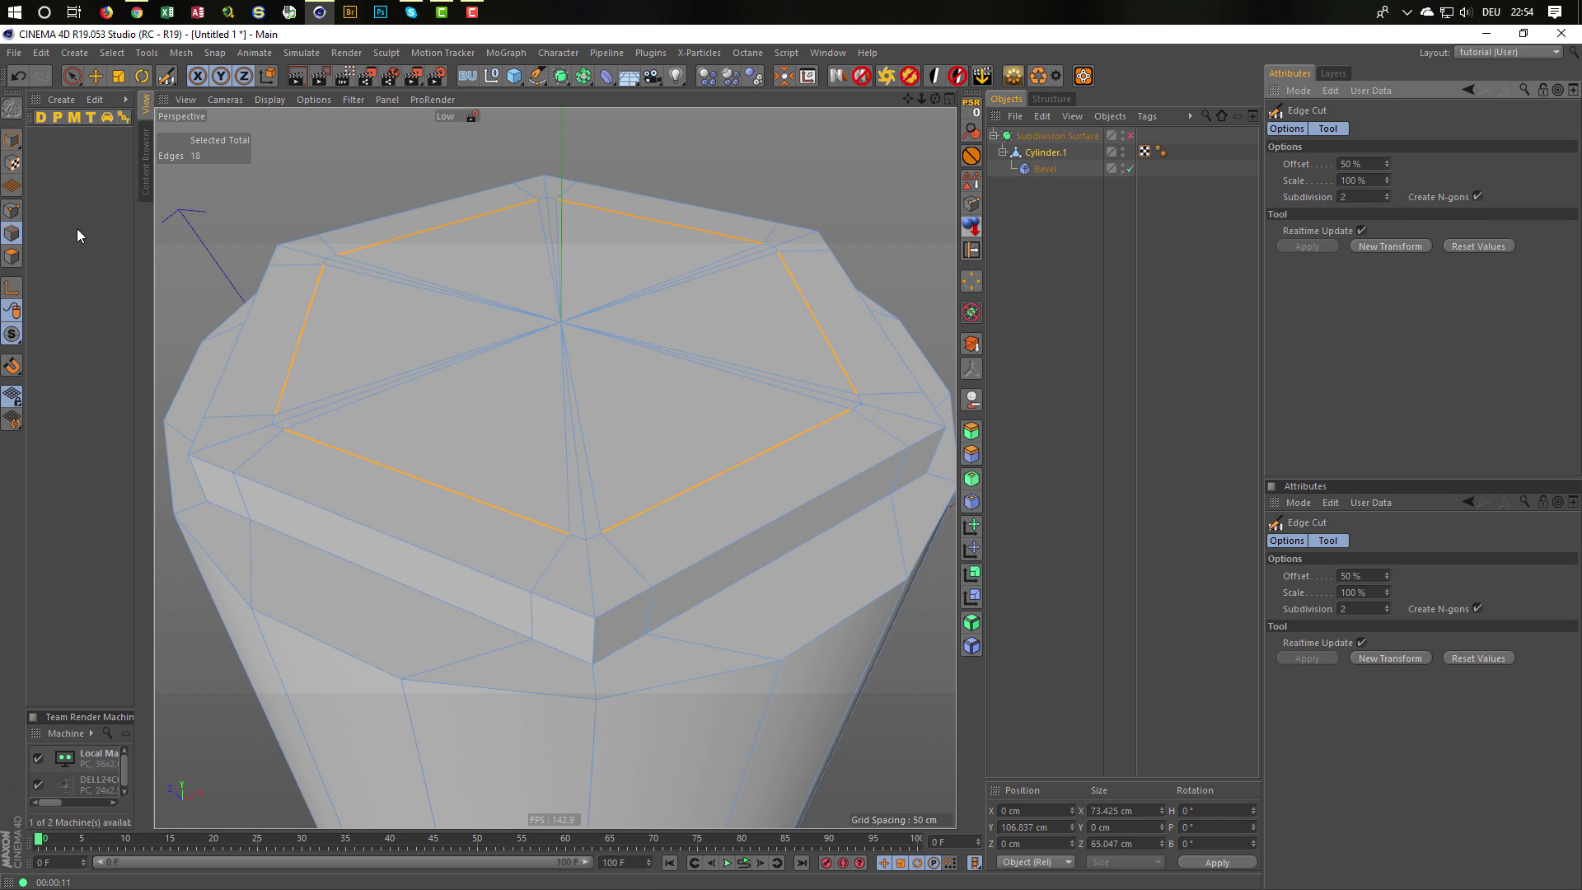
# On the inset hexagon's first side, weld each point flanking a corner onto the nearest new cut point.
pyautogui.click(13, 210)
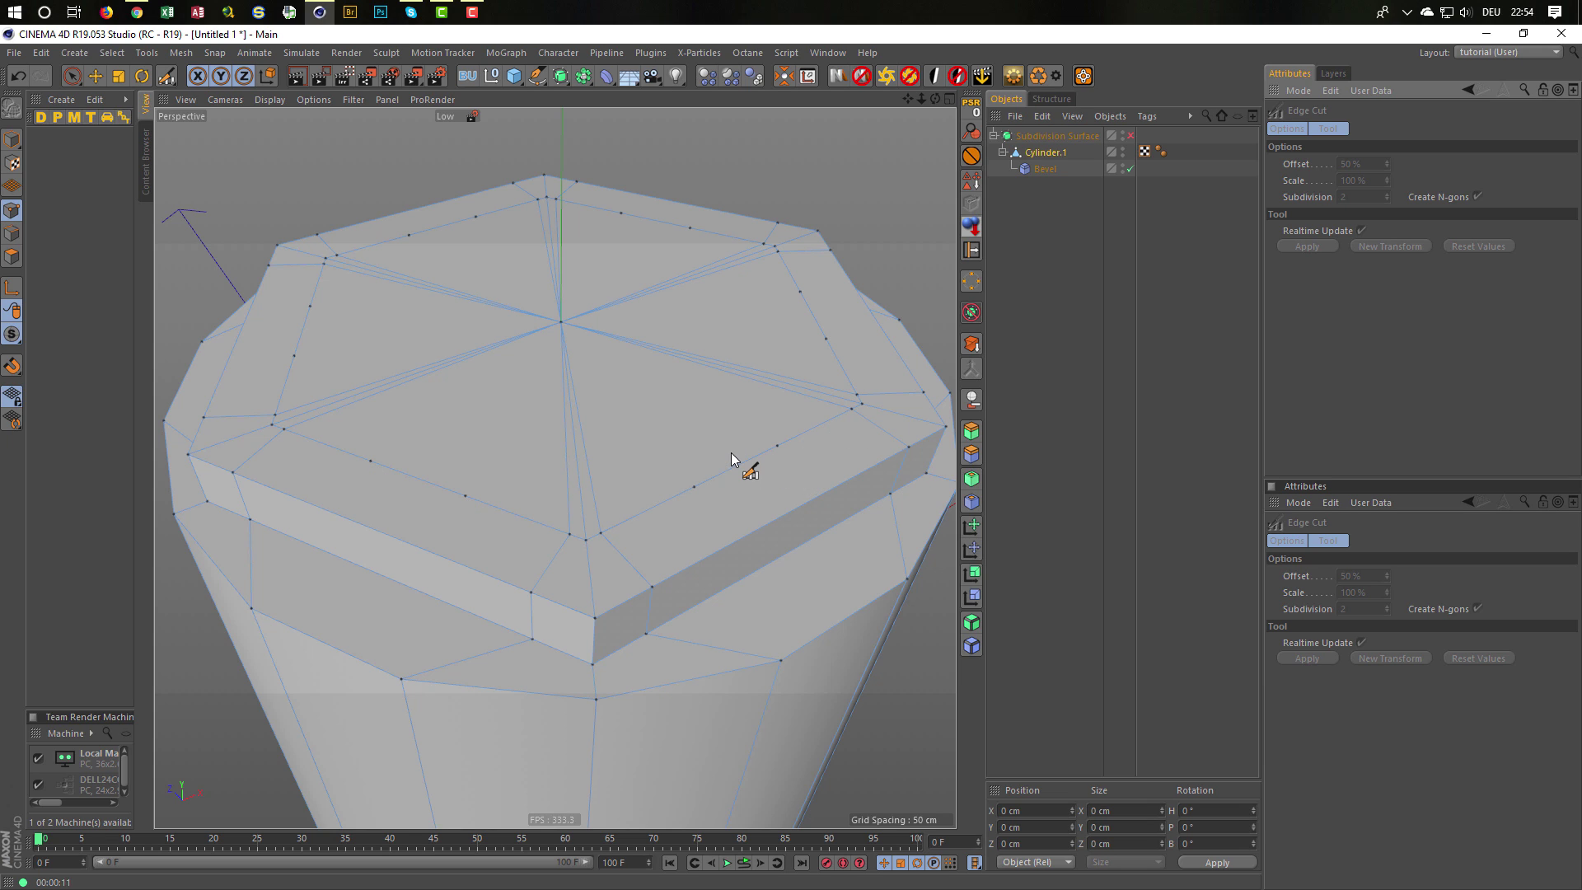
pyautogui.click(72, 81)
pyautogui.moveTo(283, 429); pyautogui.dragTo(380, 470)
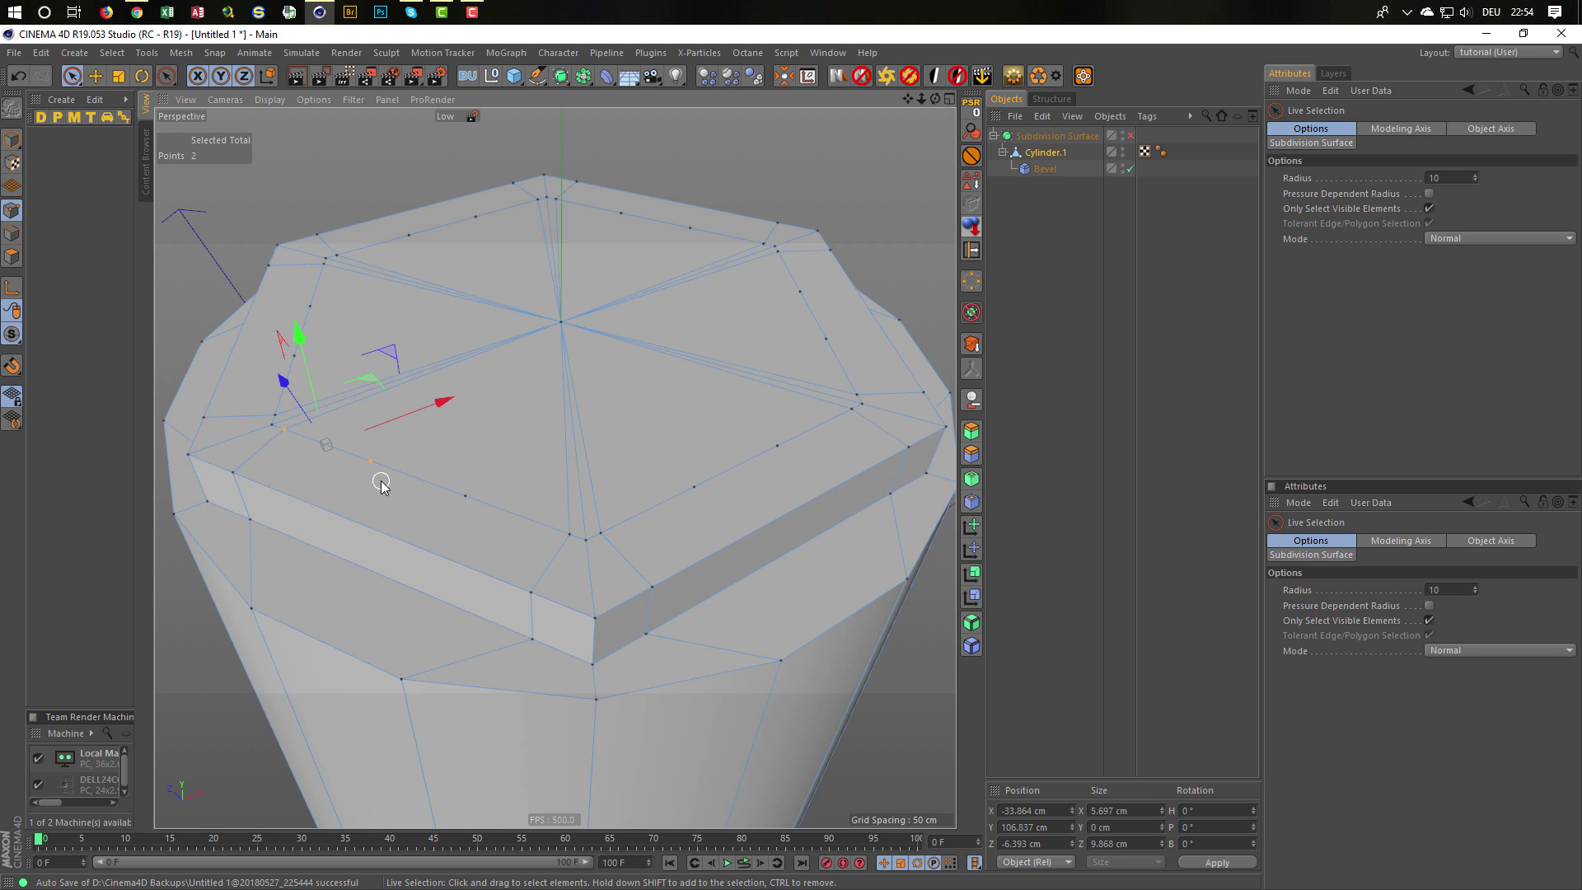
pyautogui.press('m')
pyautogui.press('q')
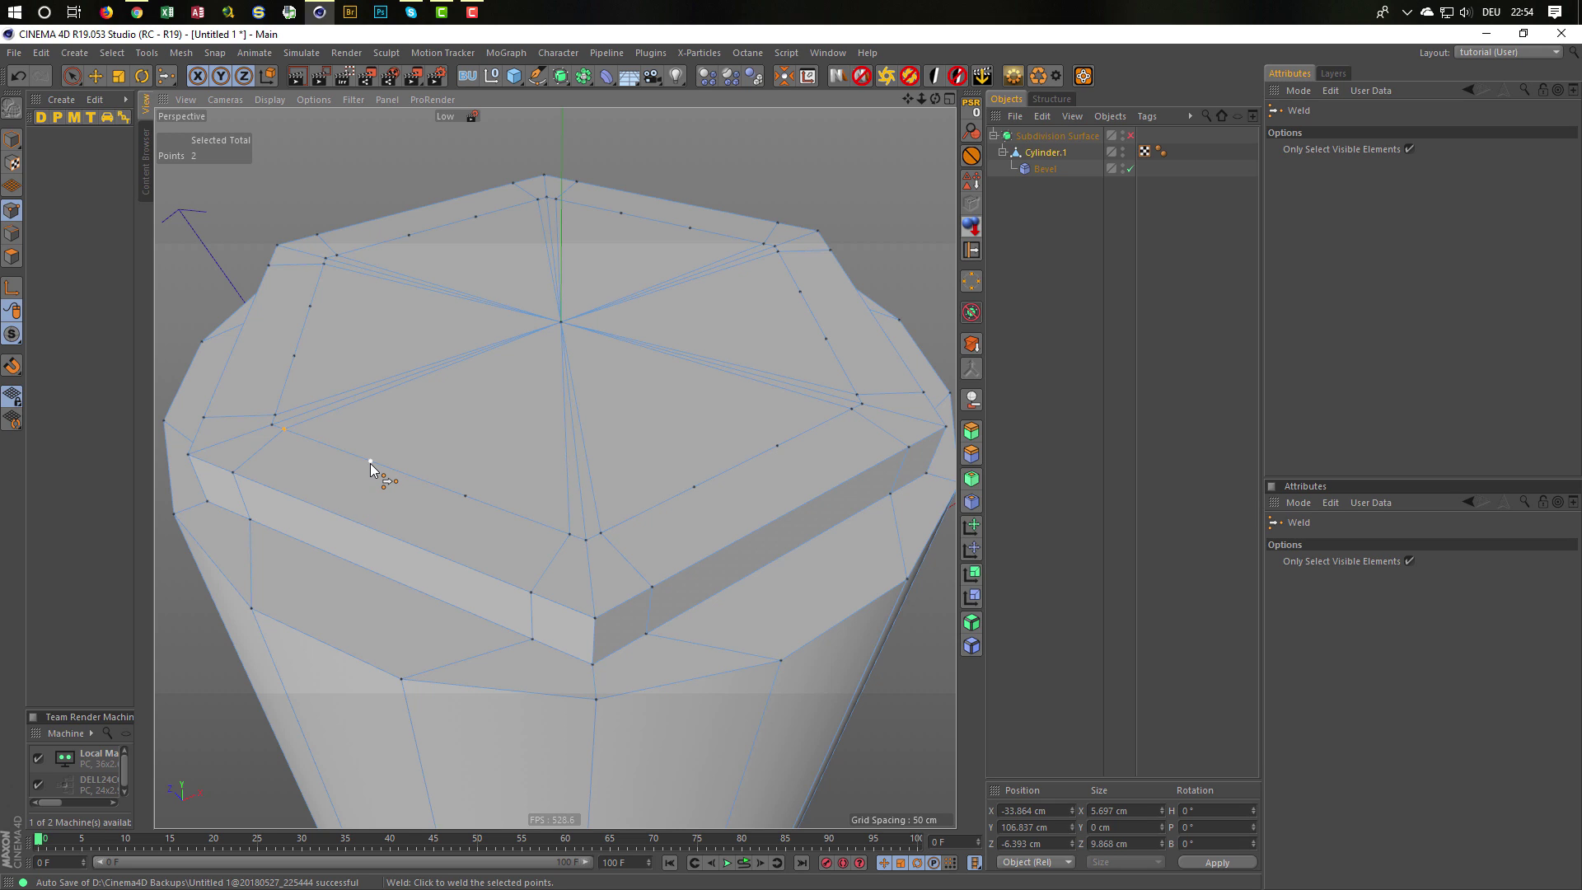
pyautogui.click(370, 462)
pyautogui.press('space')
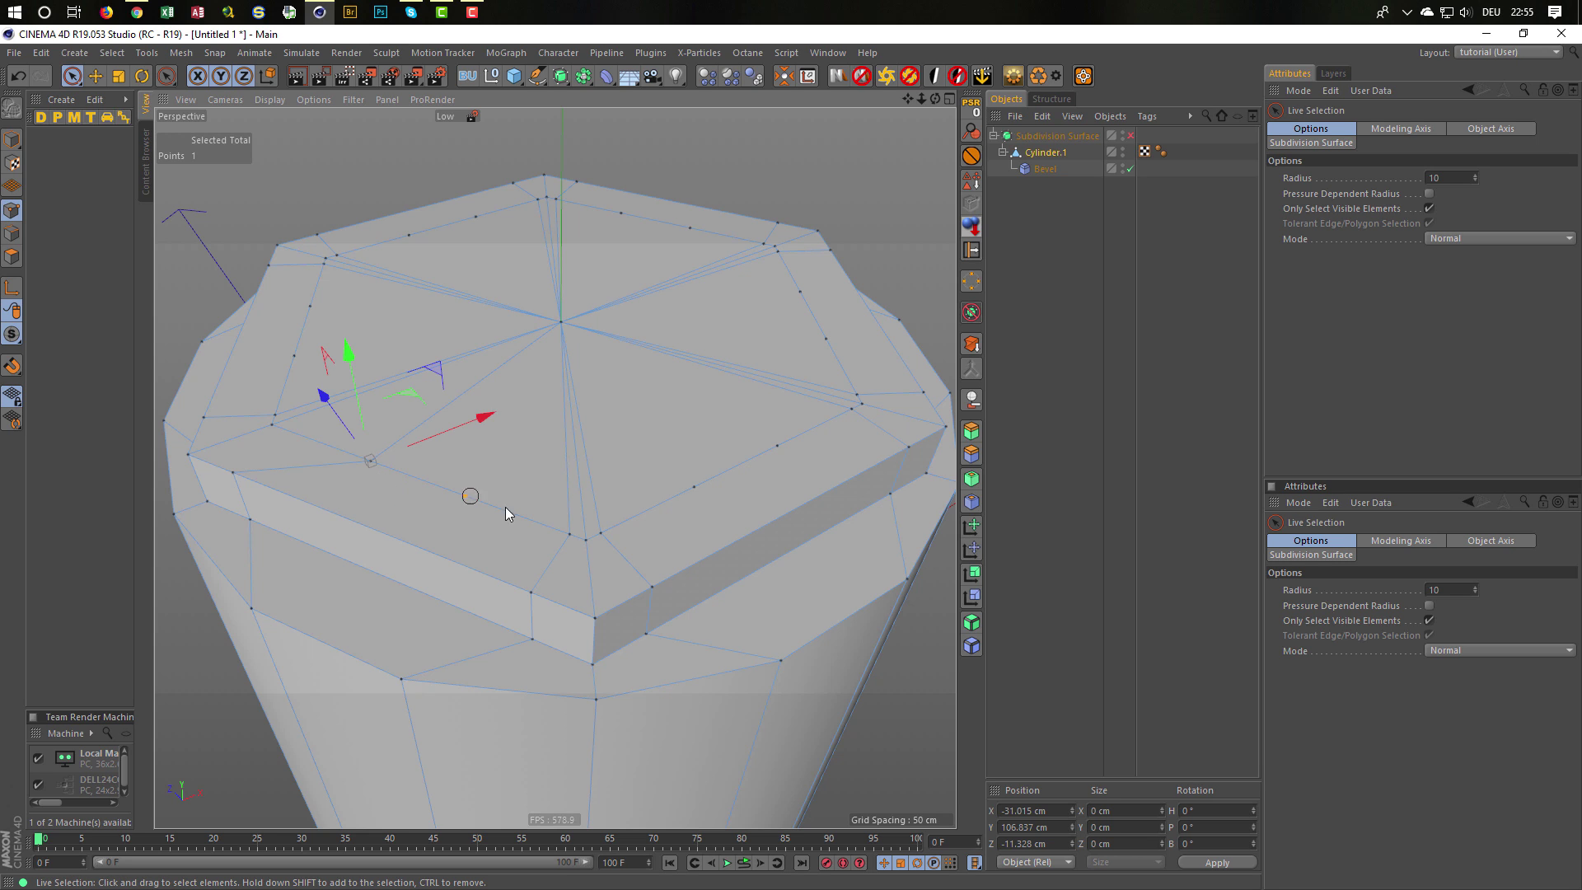
pyautogui.click(465, 495)
pyautogui.press('space')
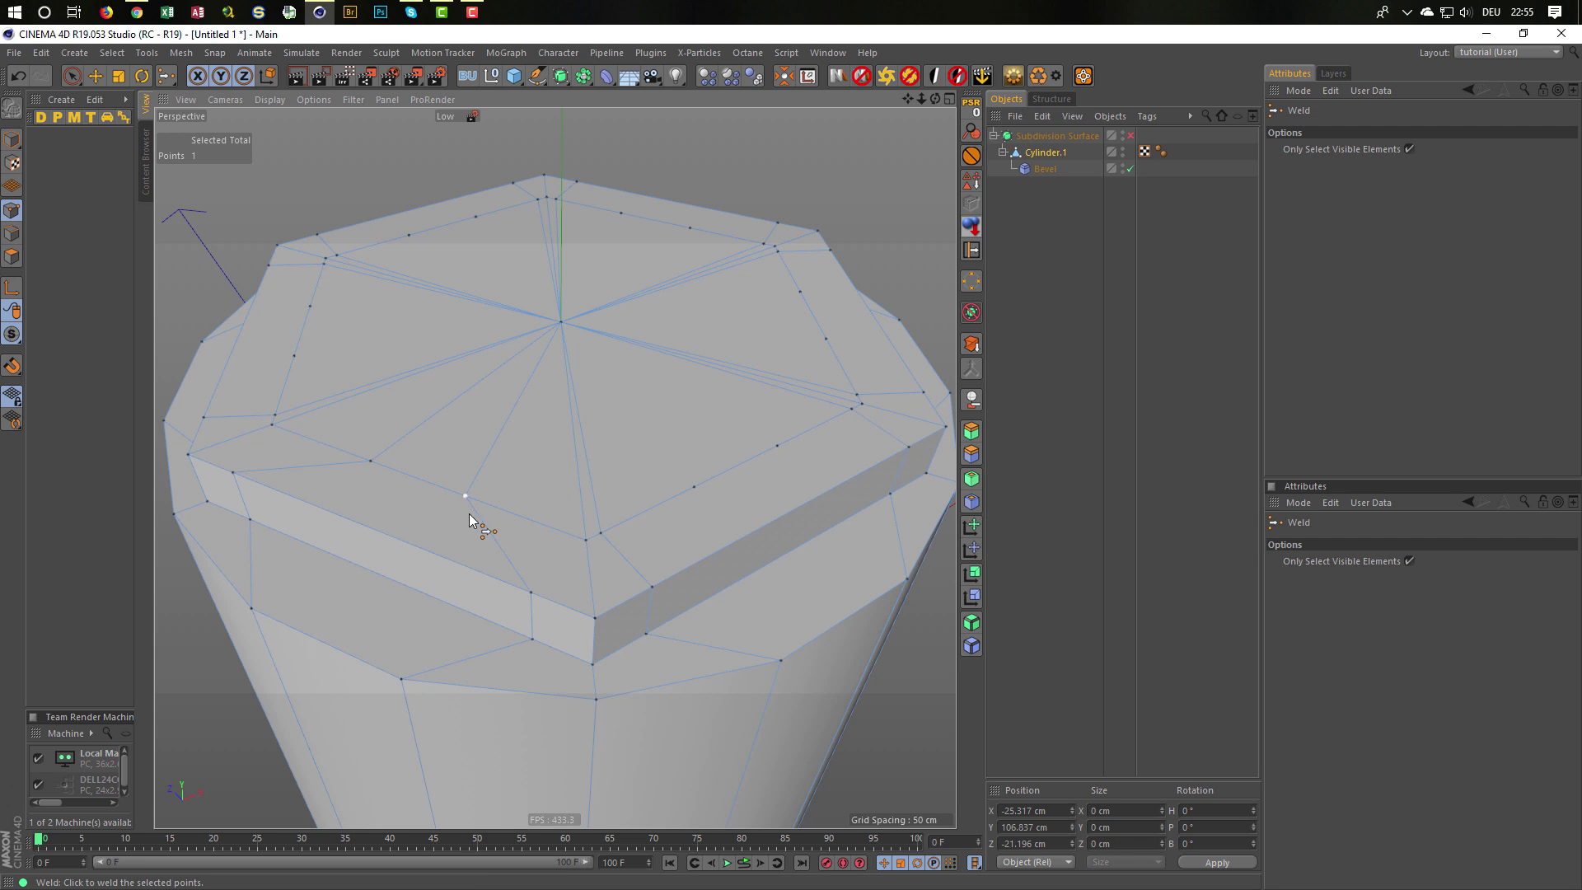
# Weld the two corner-flanking points of the adjacent second hexagon side onto that side's nearest cut points.
pyautogui.keyDown('alt'); pyautogui.moveTo(567, 498); pyautogui.dragTo(542, 459); pyautogui.keyUp('alt')
pyautogui.keyDown('alt'); pyautogui.moveTo(542, 460); pyautogui.dragTo(458, 462, button='middle'); pyautogui.keyUp('alt')
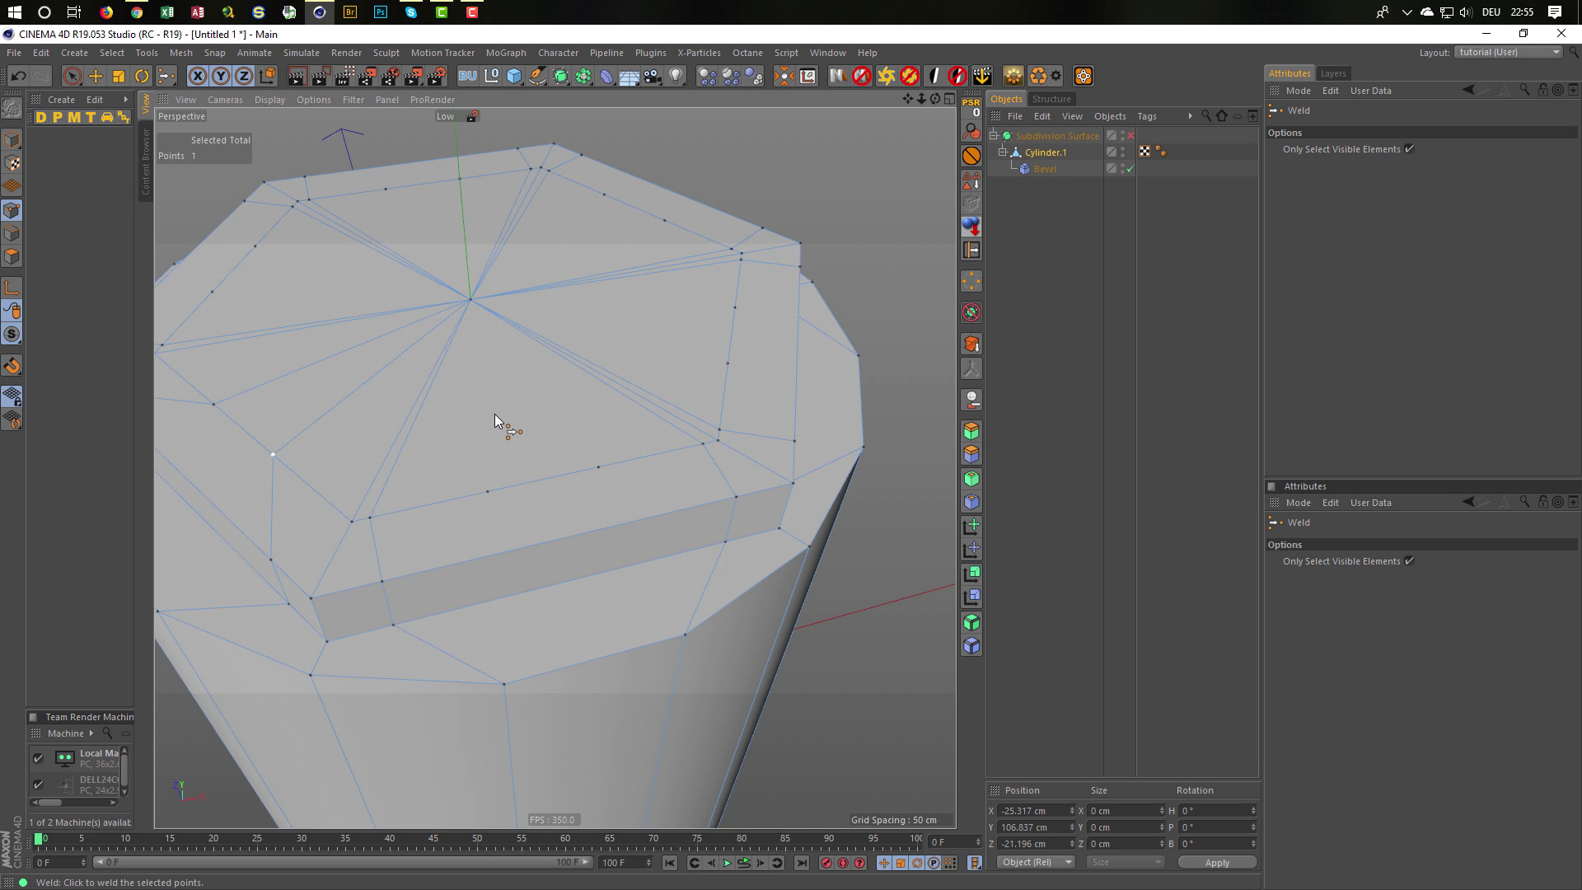
pyautogui.press('space')
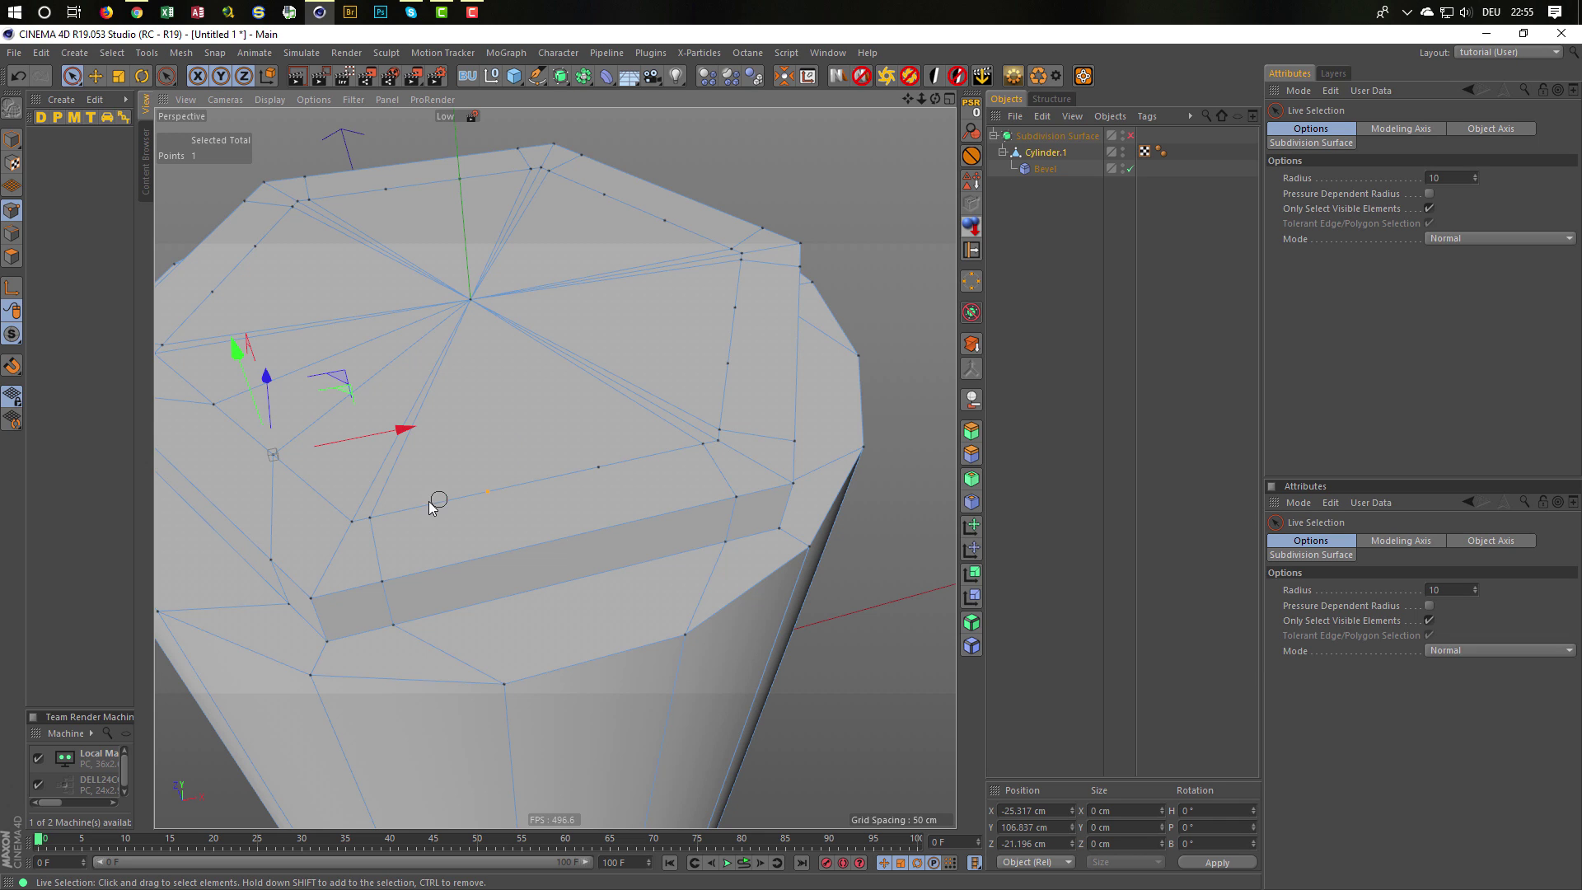
pyautogui.keyDown('shift'); pyautogui.click(372, 518); pyautogui.keyUp('shift')
pyautogui.press('space')
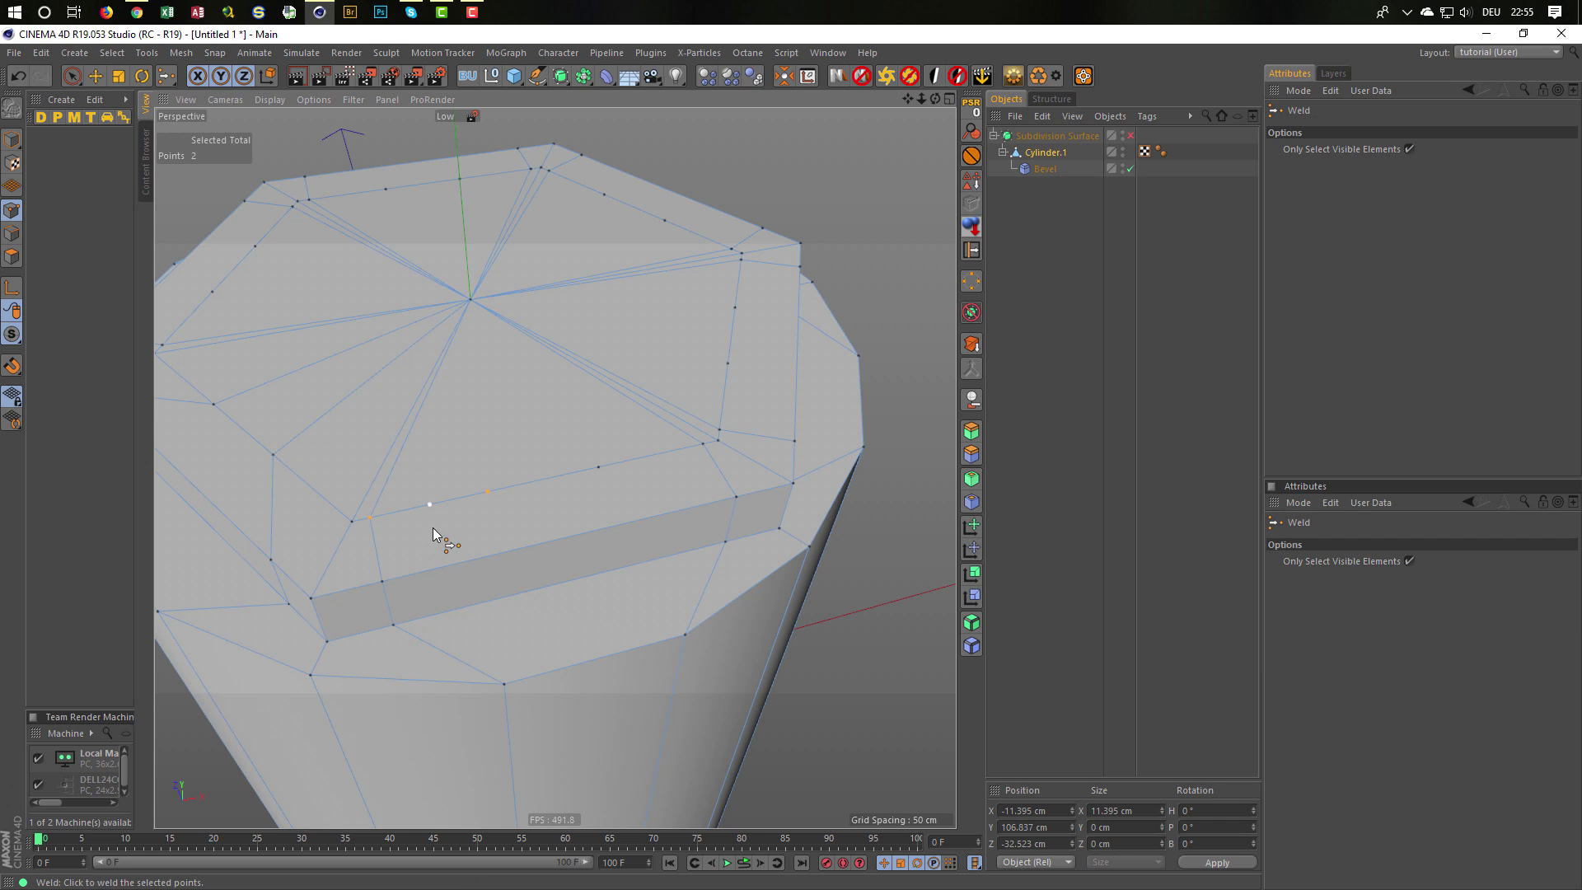
pyautogui.click(495, 499)
pyautogui.press('space')
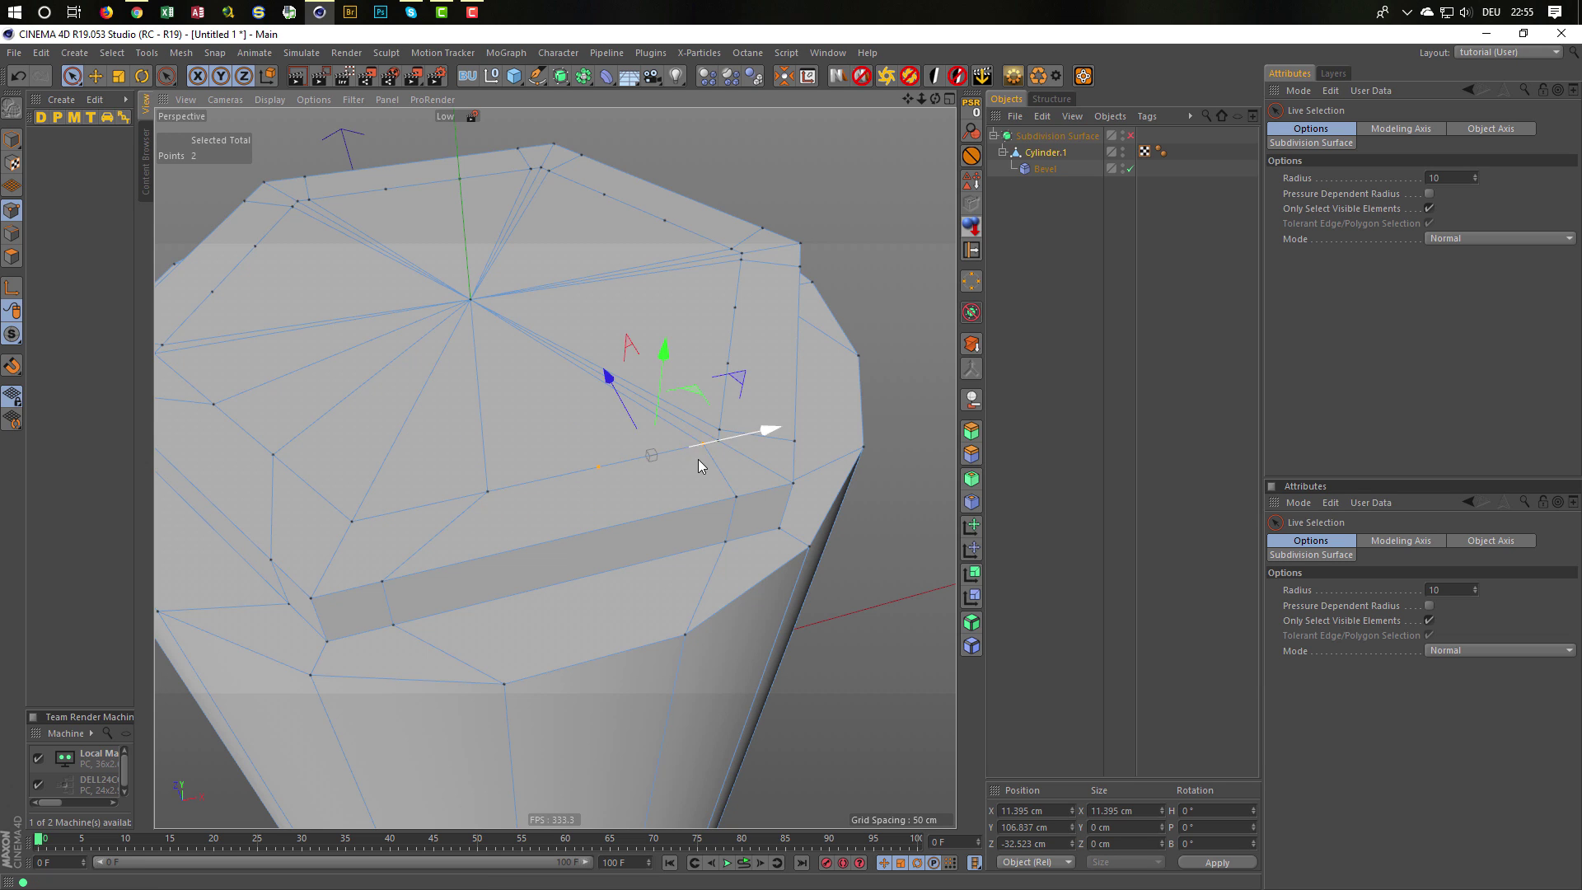
pyautogui.press('space')
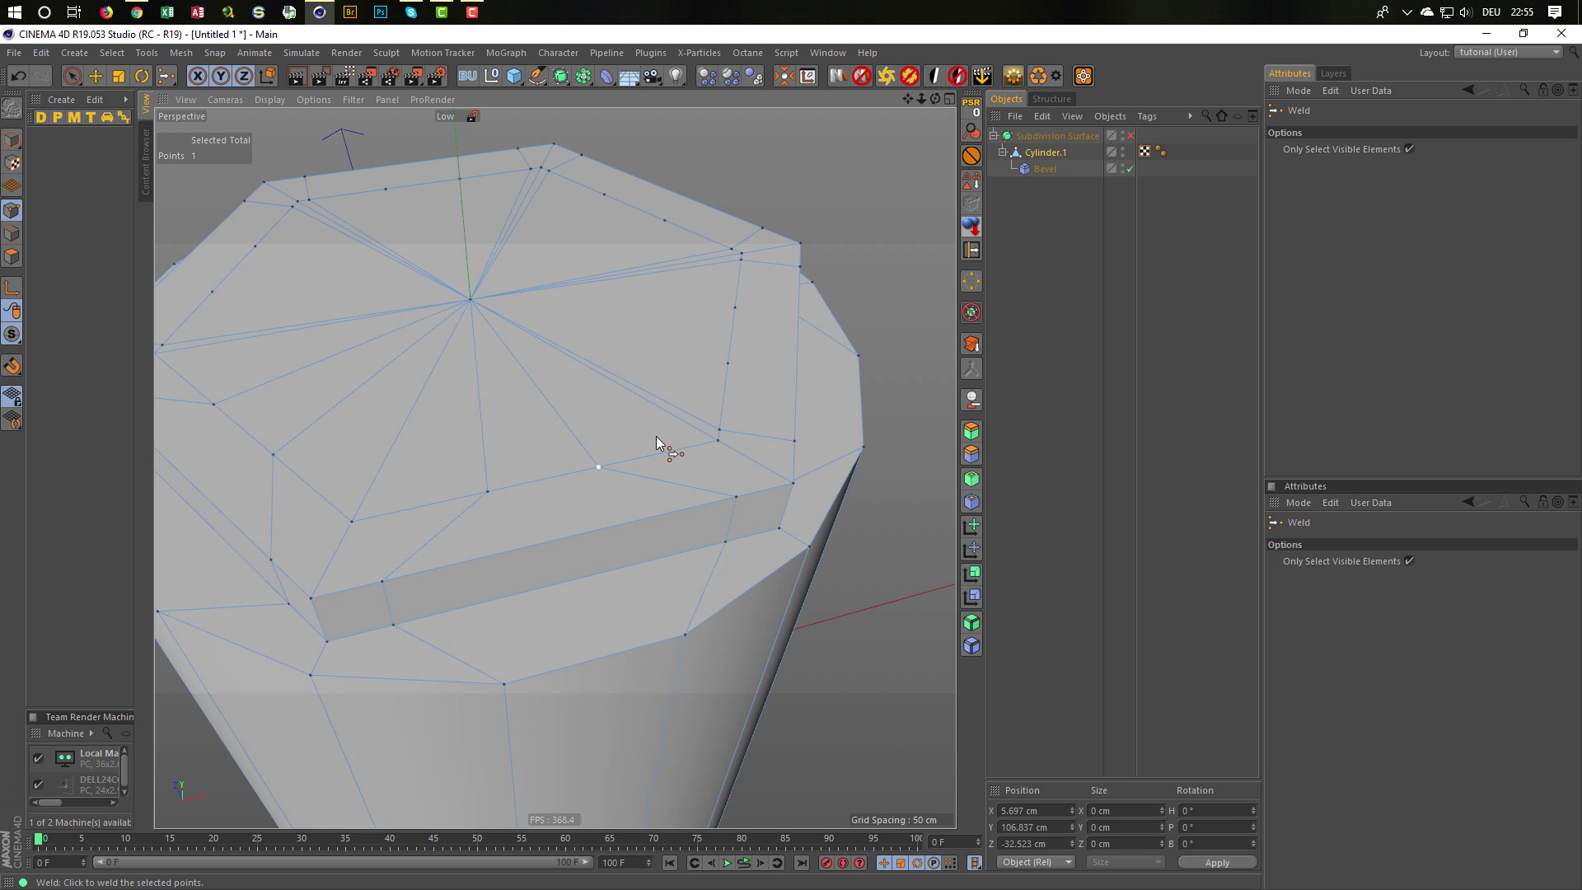
# Weld the corner-flanking points at both ends of the third hexagon side onto its nearest cut points.
pyautogui.keyDown('alt'); pyautogui.moveTo(660, 448); pyautogui.dragTo(622, 413); pyautogui.keyUp('alt')
pyautogui.press('space')
pyautogui.moveTo(636, 473)
pyautogui.mouseDown()
pyautogui.moveTo(632, 459)
pyautogui.moveTo(544, 530)
pyautogui.mouseUp()
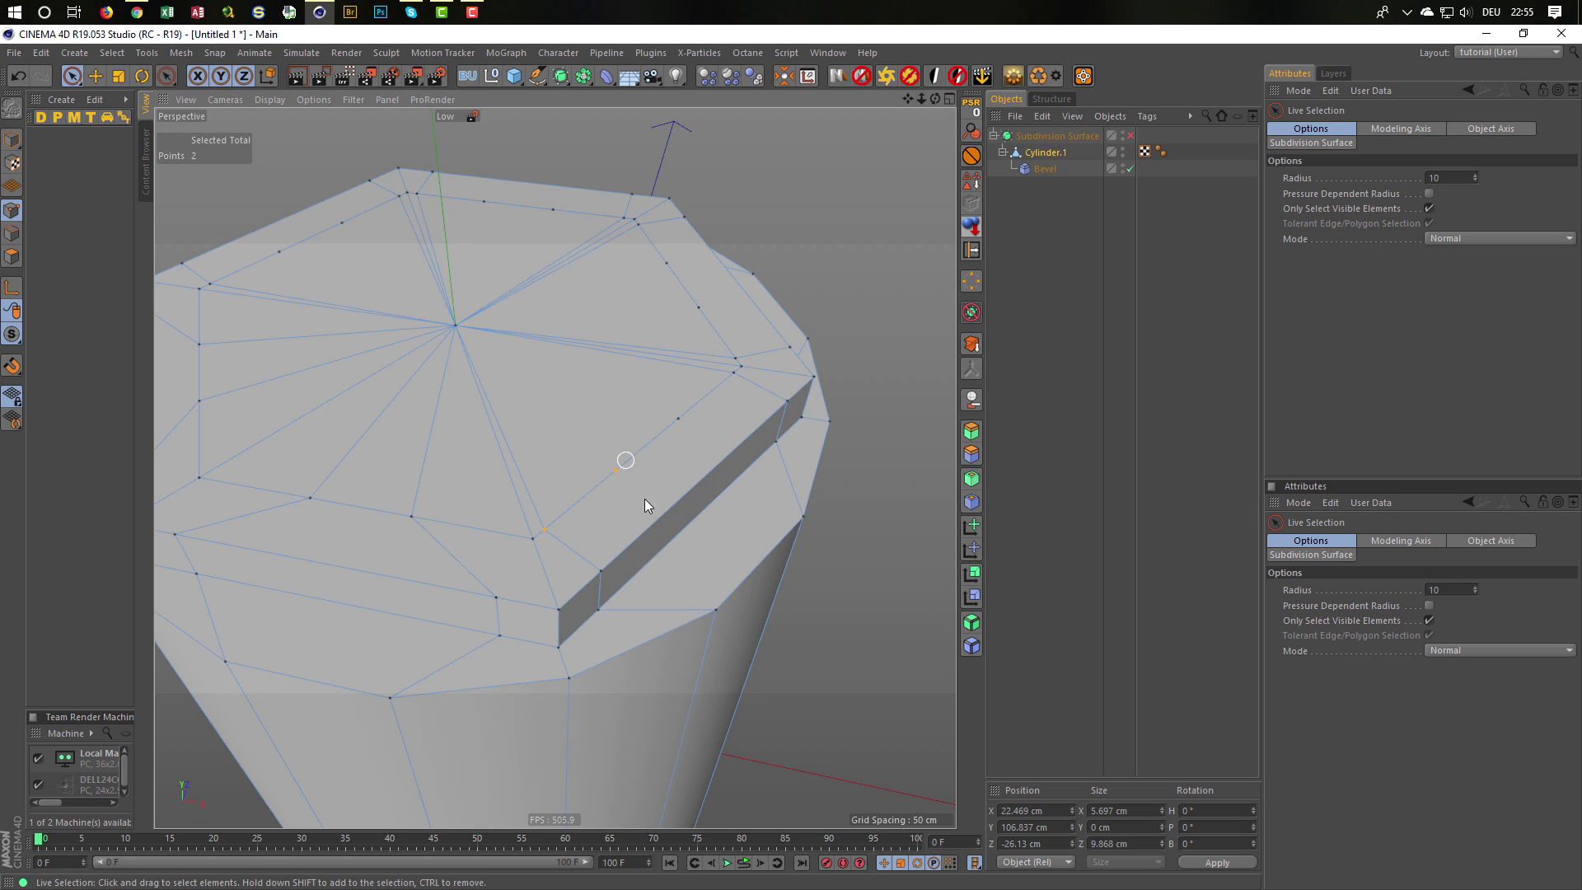
pyautogui.press('m')
pyautogui.press('q')
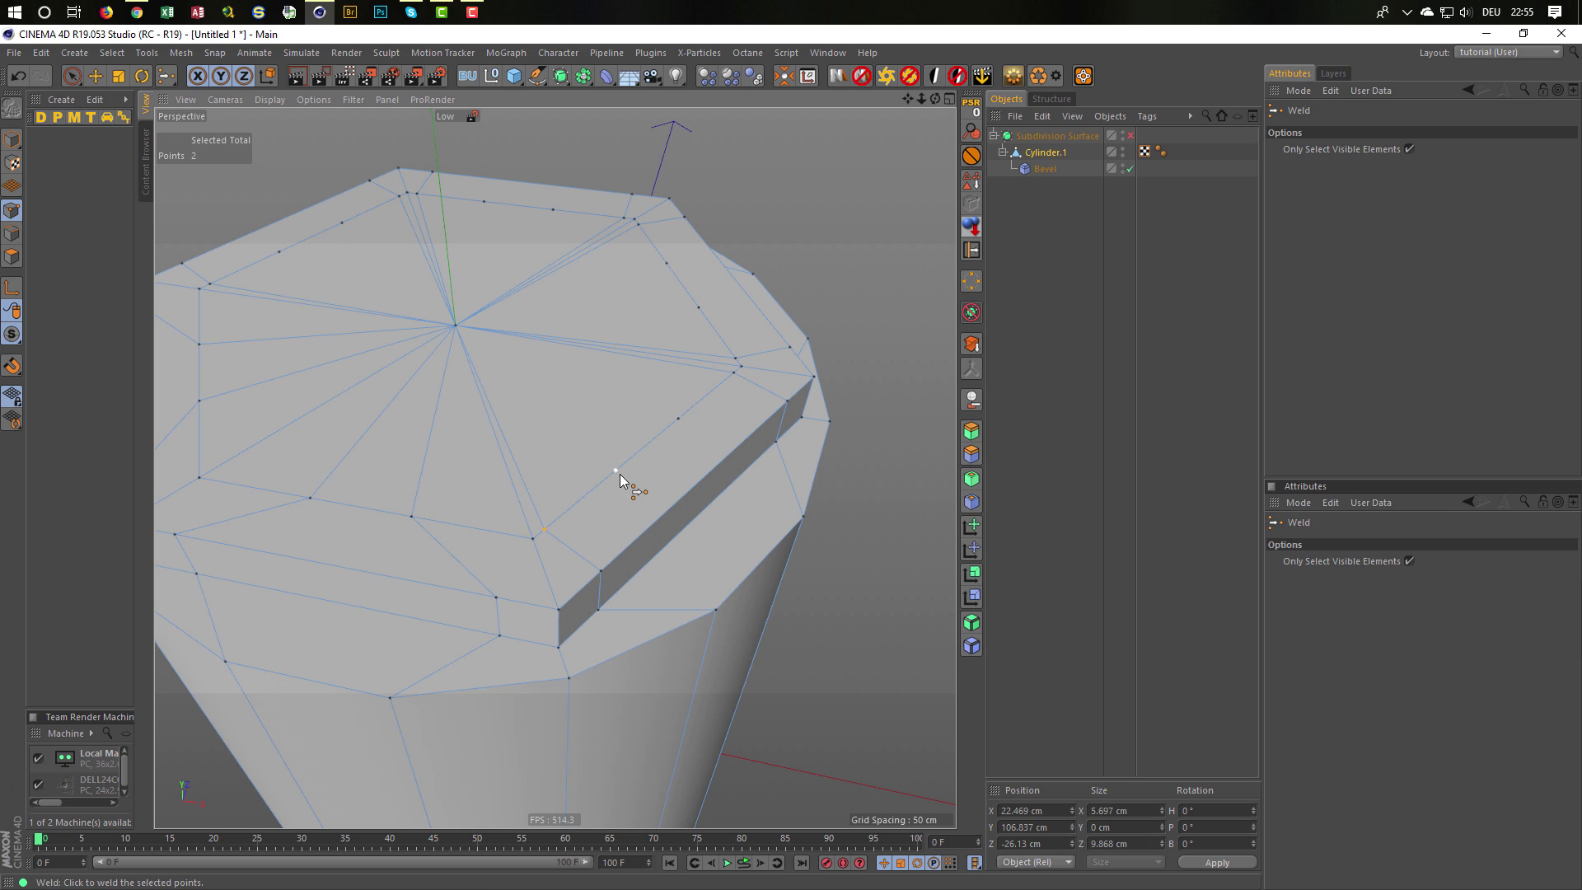
pyautogui.click(616, 470)
pyautogui.click(679, 418)
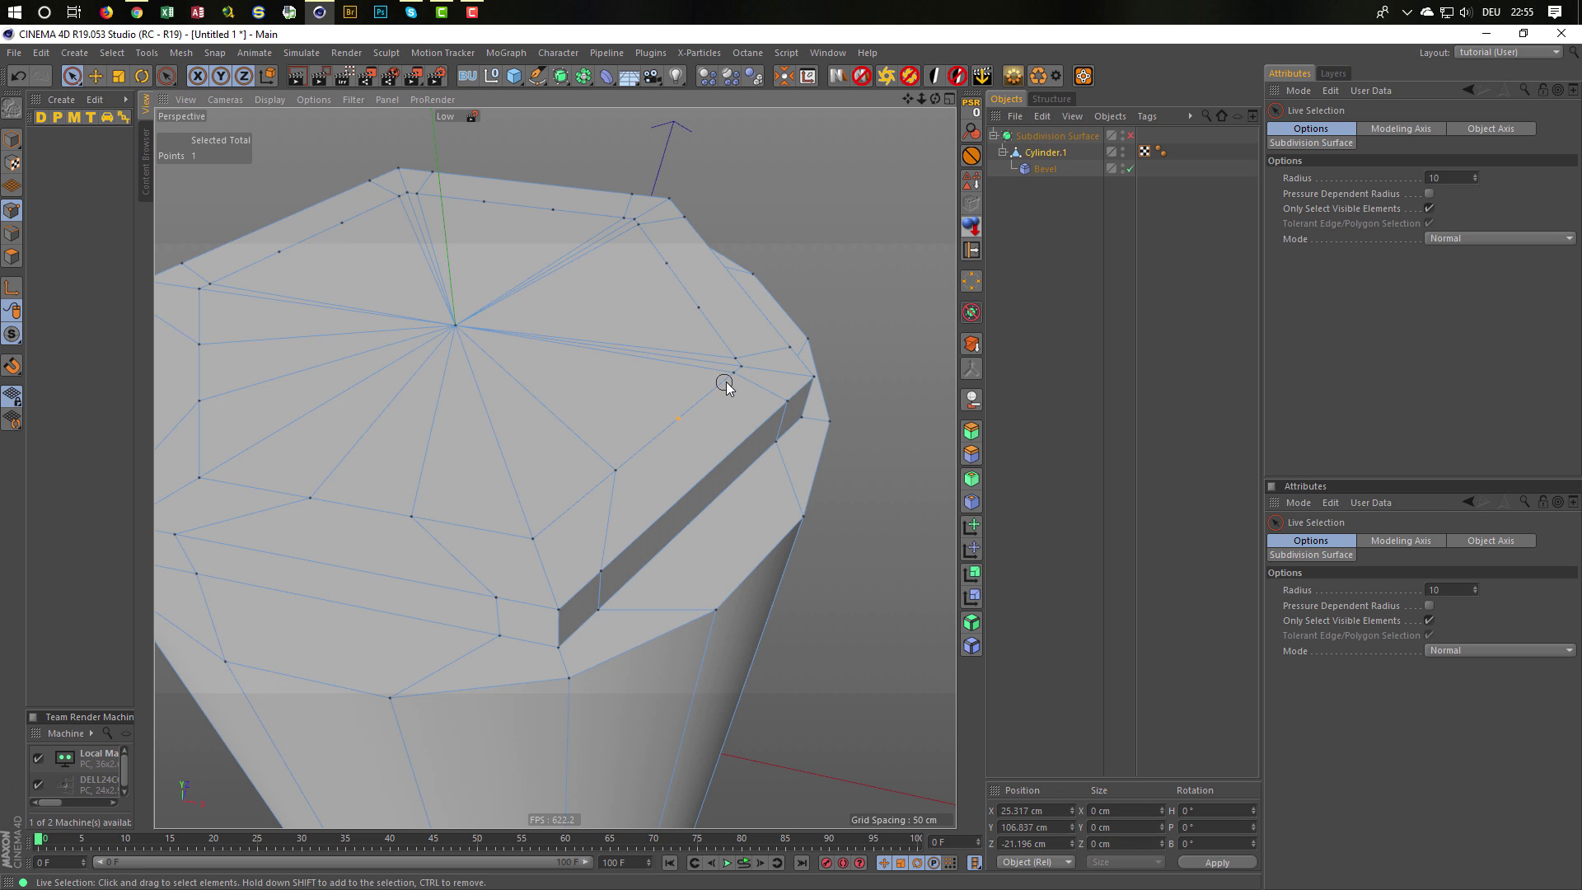
pyautogui.press('m')
pyautogui.press('q')
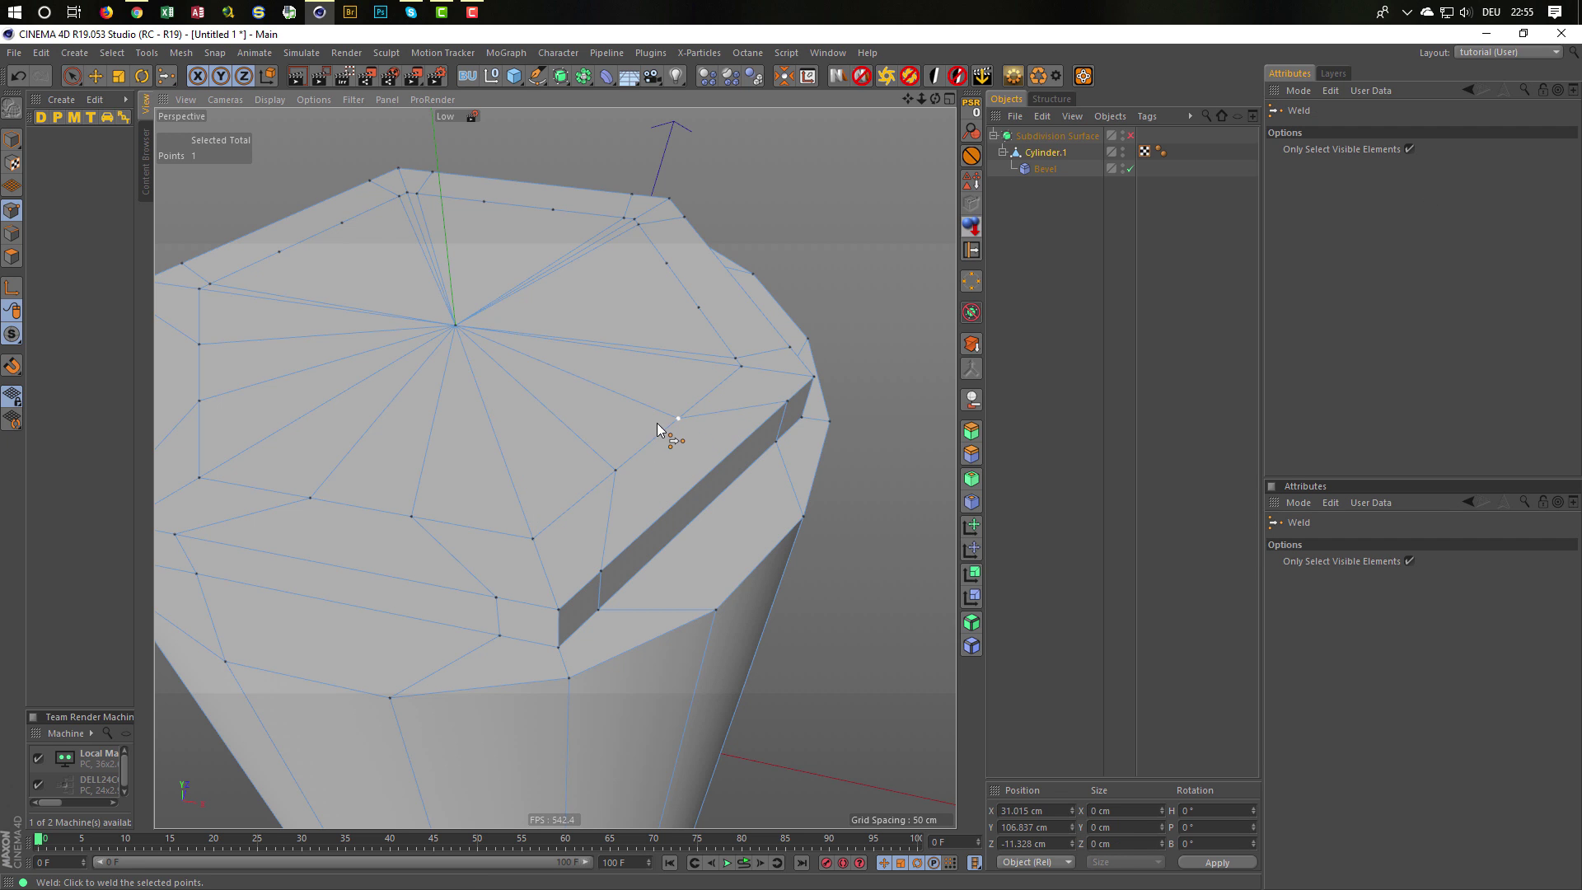
# Weld both corner-flanking points of the fourth hexagon side onto its neighbouring cut points.
pyautogui.keyDown('alt'); pyautogui.moveTo(659, 434); pyautogui.dragTo(574, 554); pyautogui.keyUp('alt')
pyautogui.press('space')
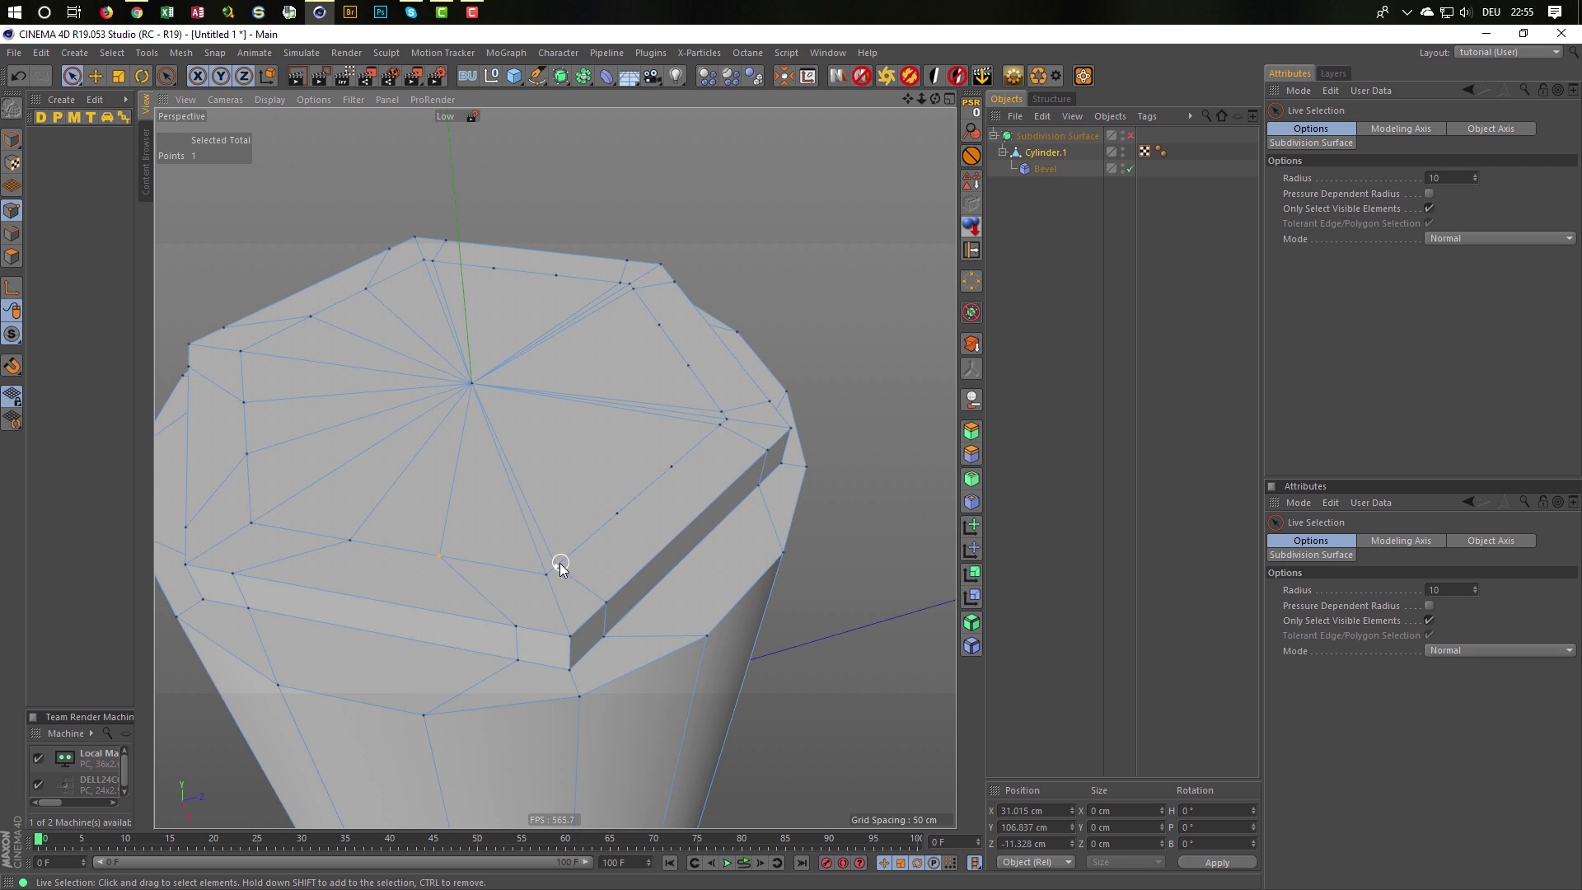
pyautogui.press('space')
pyautogui.click(617, 513)
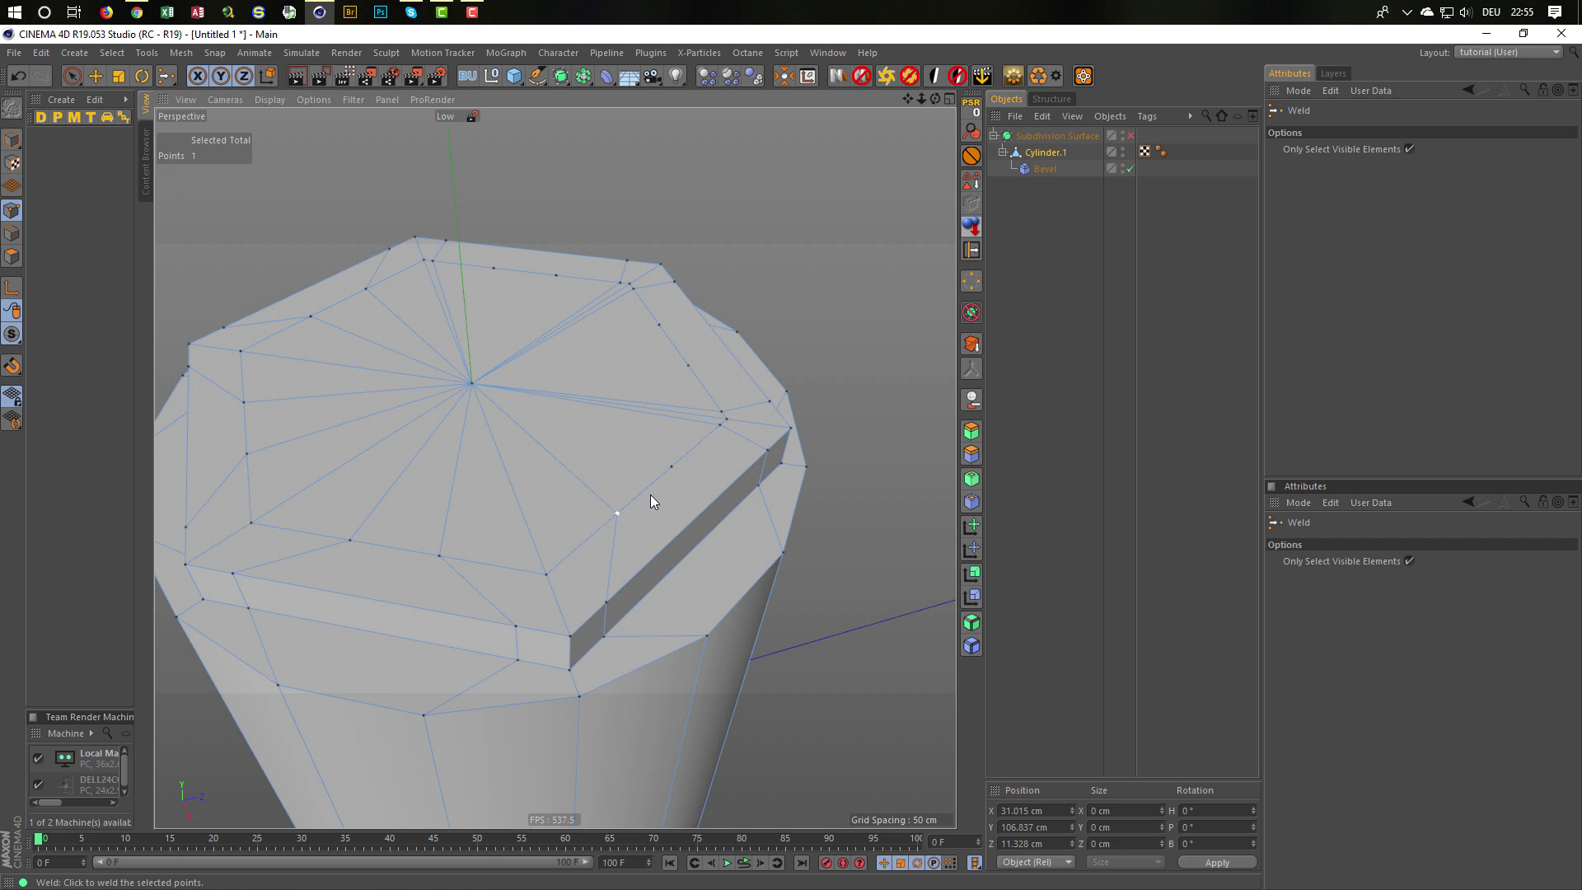
pyautogui.press('space')
pyautogui.click(671, 469)
pyautogui.press('space')
# Weld both corner-flanking points of the fifth hexagon side onto its neighbouring cut points.
pyautogui.keyDown('alt'); pyautogui.moveTo(679, 463); pyautogui.dragTo(567, 545); pyautogui.keyUp('alt')
pyautogui.press('space')
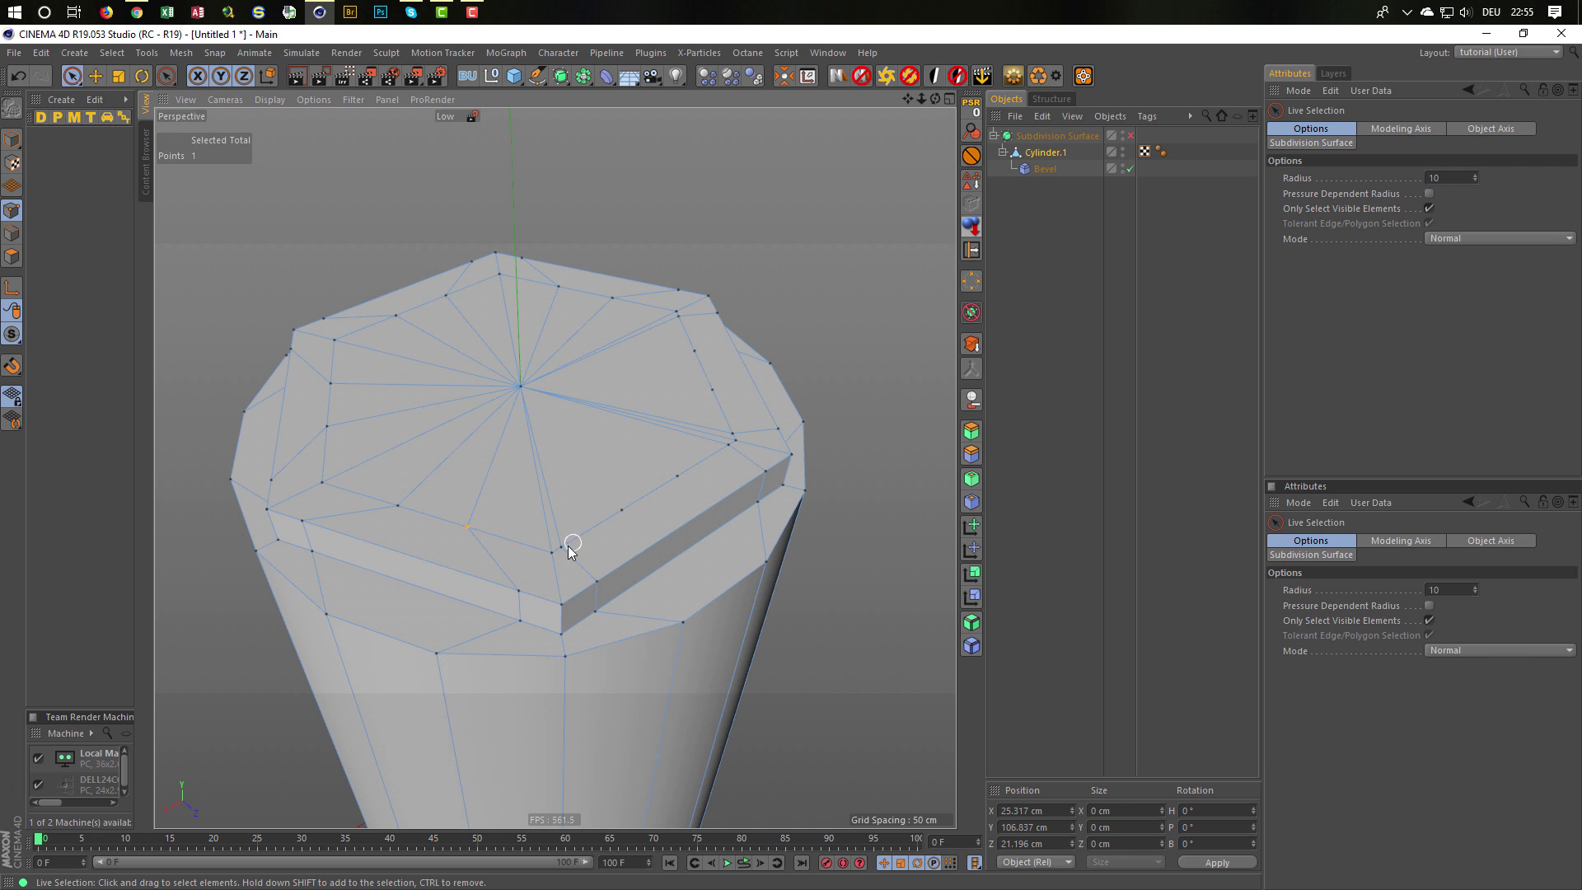
pyautogui.click(563, 548)
pyautogui.press('space')
pyautogui.click(620, 510)
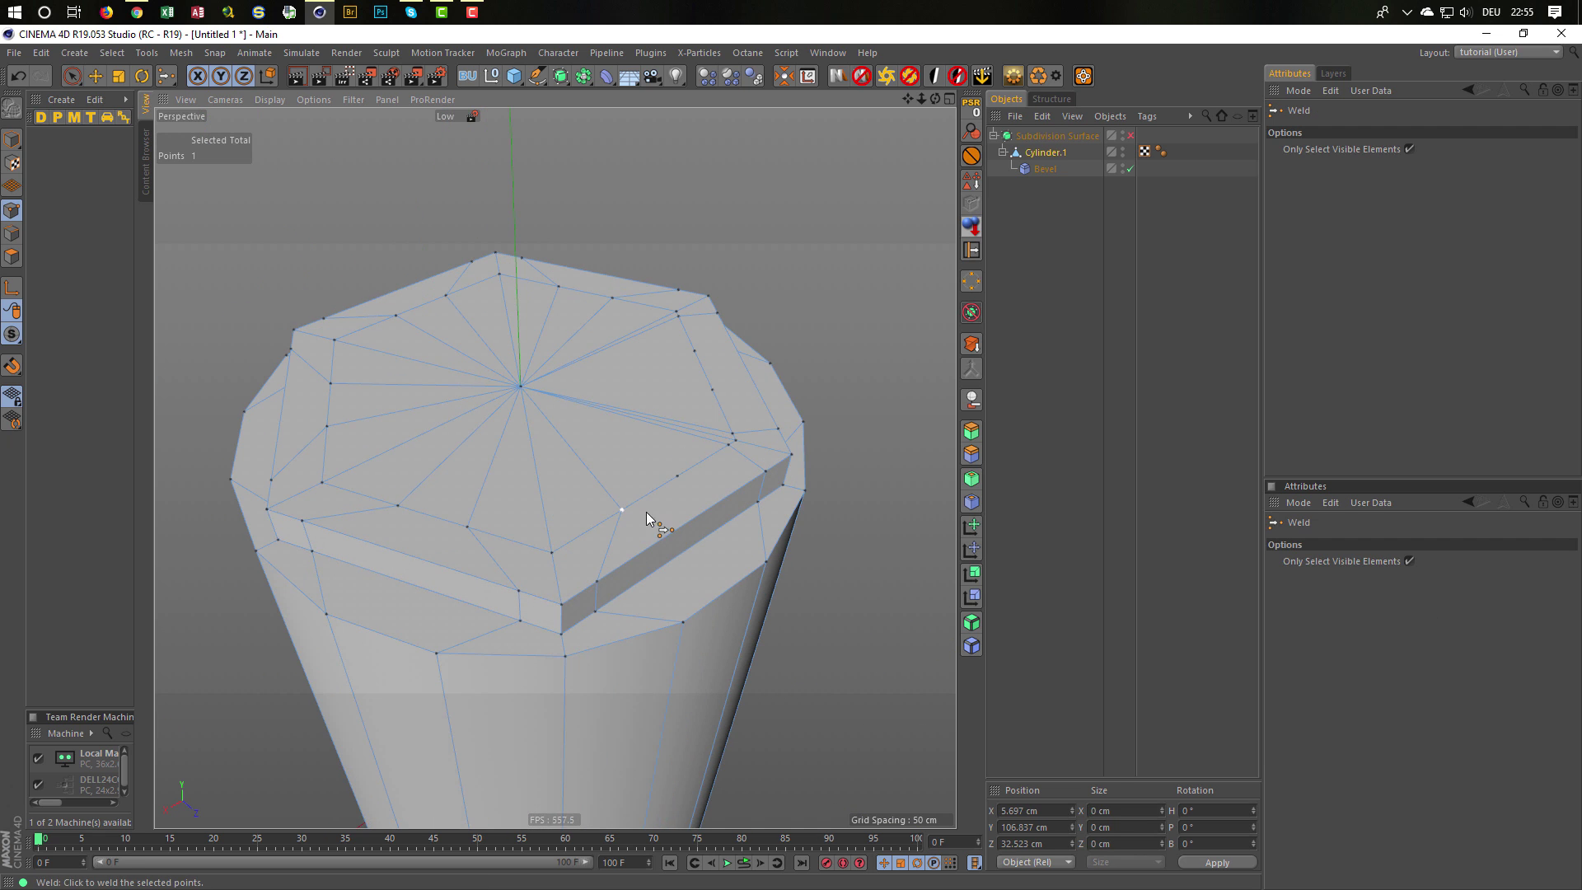
pyautogui.press('space')
pyautogui.click(676, 476)
pyautogui.press('space')
# Weld both corner-flanking points of the sixth and last hexagon side onto its neighbouring cut points.
pyautogui.keyDown('alt'); pyautogui.moveTo(679, 476); pyautogui.dragTo(663, 479, button='middle'); pyautogui.keyUp('alt')
pyautogui.keyDown('alt'); pyautogui.moveTo(663, 482); pyautogui.dragTo(757, 570); pyautogui.keyUp('alt')
pyautogui.press('space')
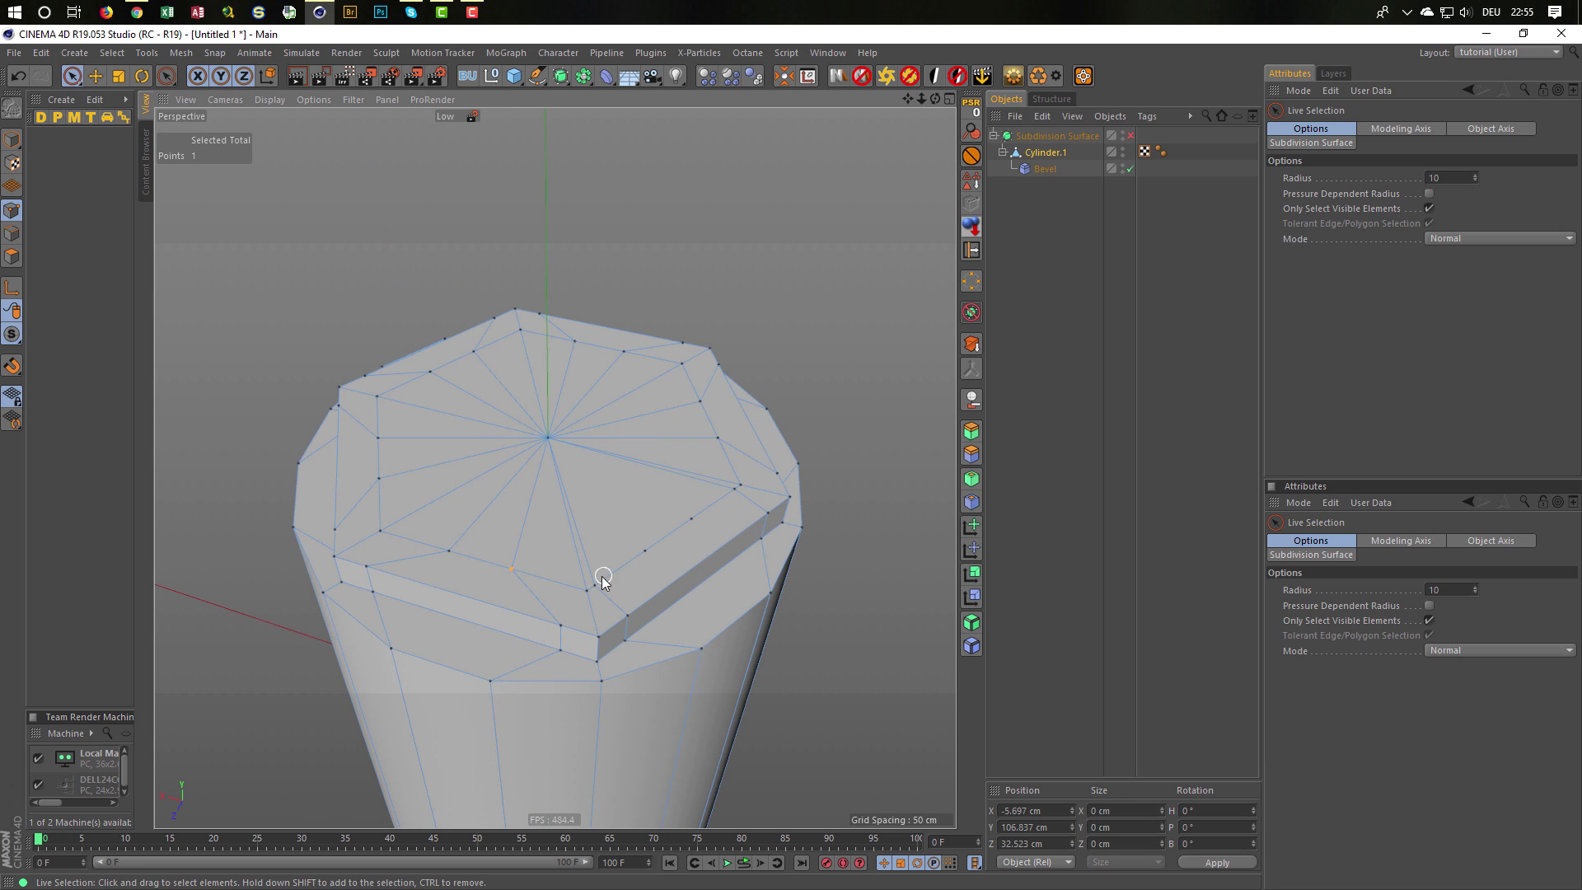
pyautogui.click(600, 587)
pyautogui.press('space')
pyautogui.click(688, 520)
pyautogui.press('space')
pyautogui.press('space')
pyautogui.click(691, 521)
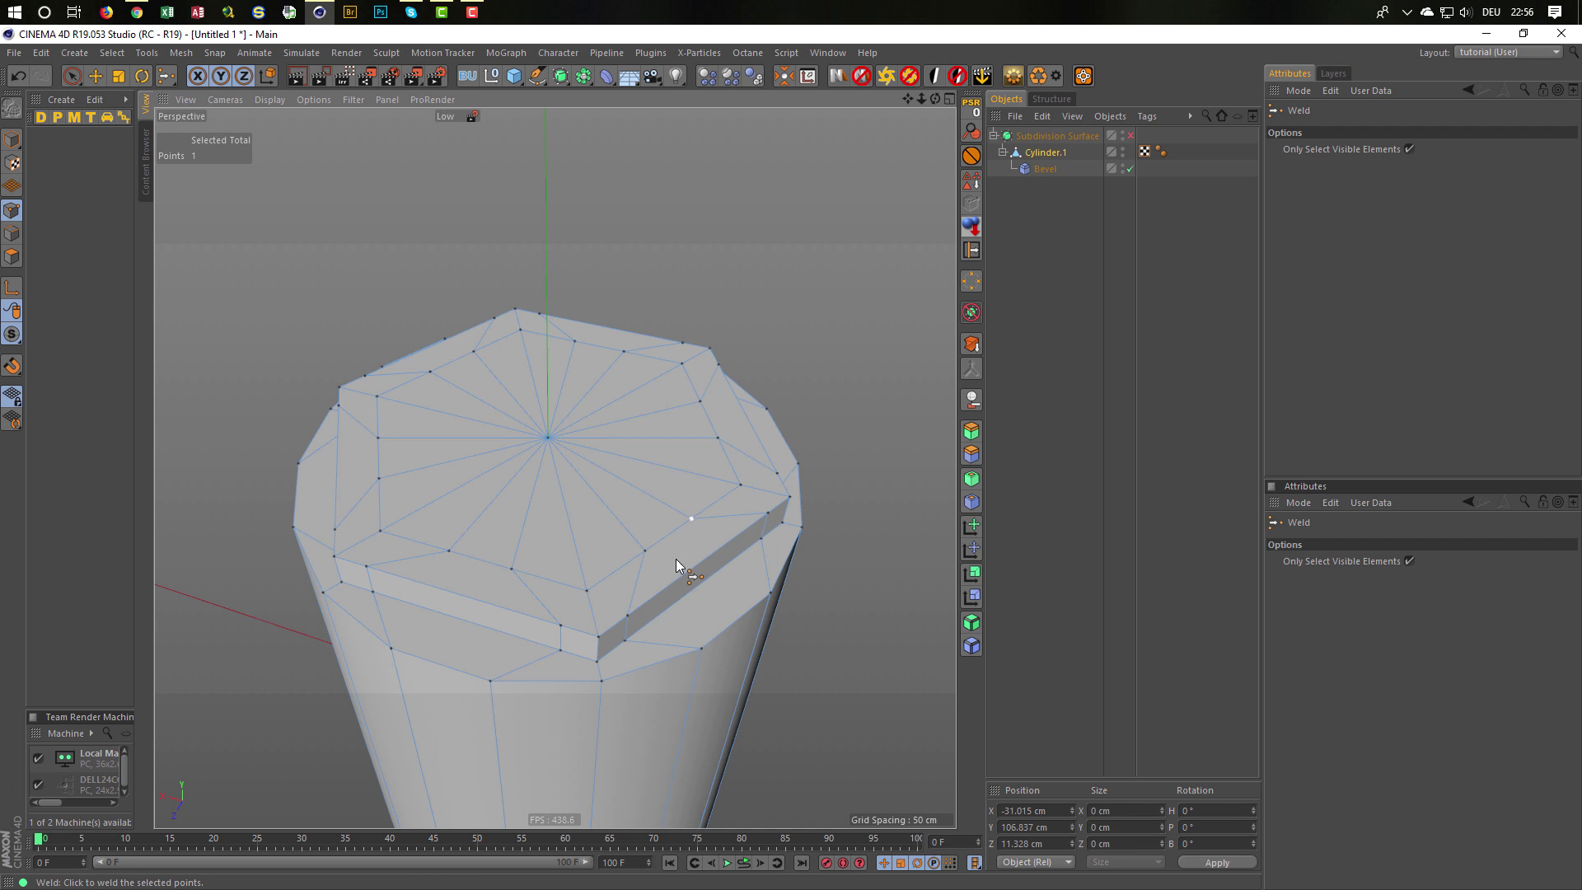
# Select the polygons inside the welded hexagon and inset them with Extrude Inner by about 13.5 cm.
pyautogui.keyDown('alt'); pyautogui.moveTo(675, 559); pyautogui.dragTo(634, 551); pyautogui.keyUp('alt')
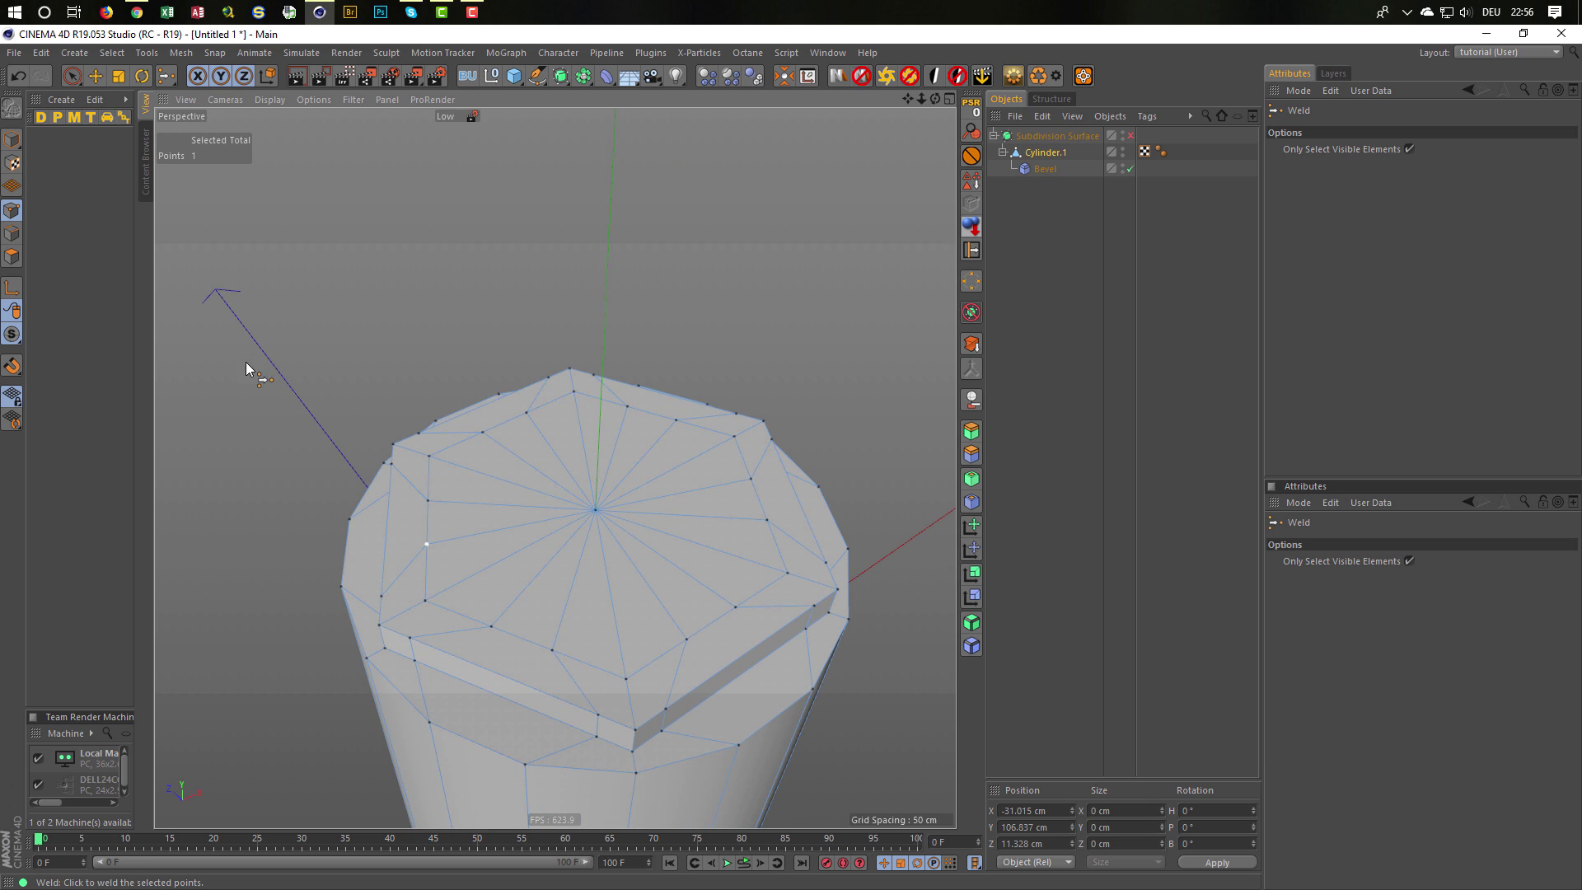
pyautogui.keyDown('ctrl'); pyautogui.click(11, 257); pyautogui.keyUp('ctrl')
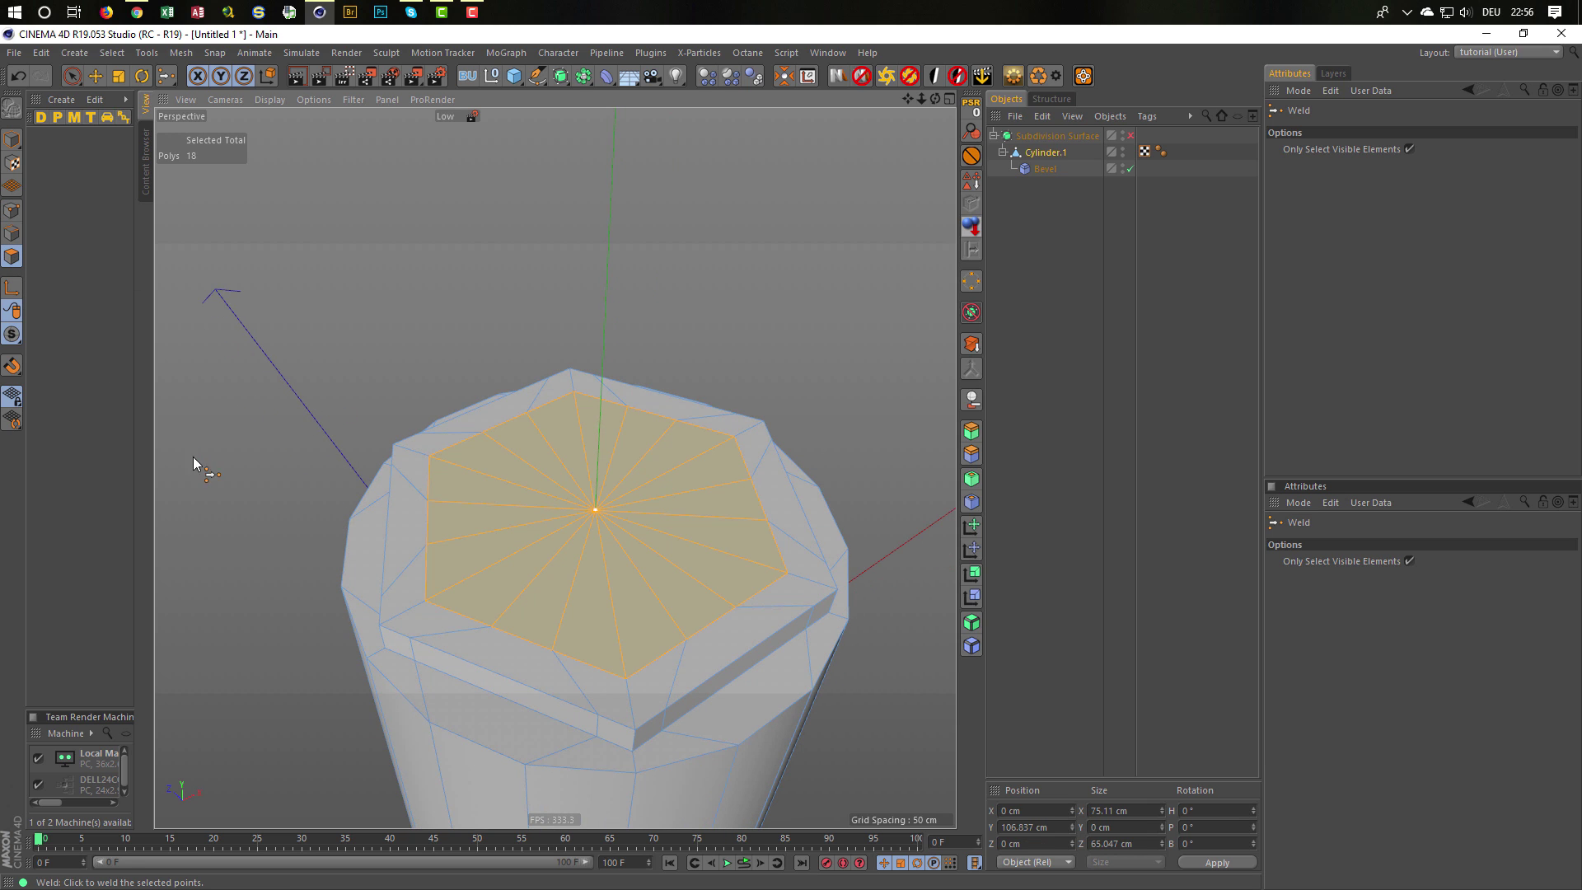
pyautogui.press('i')
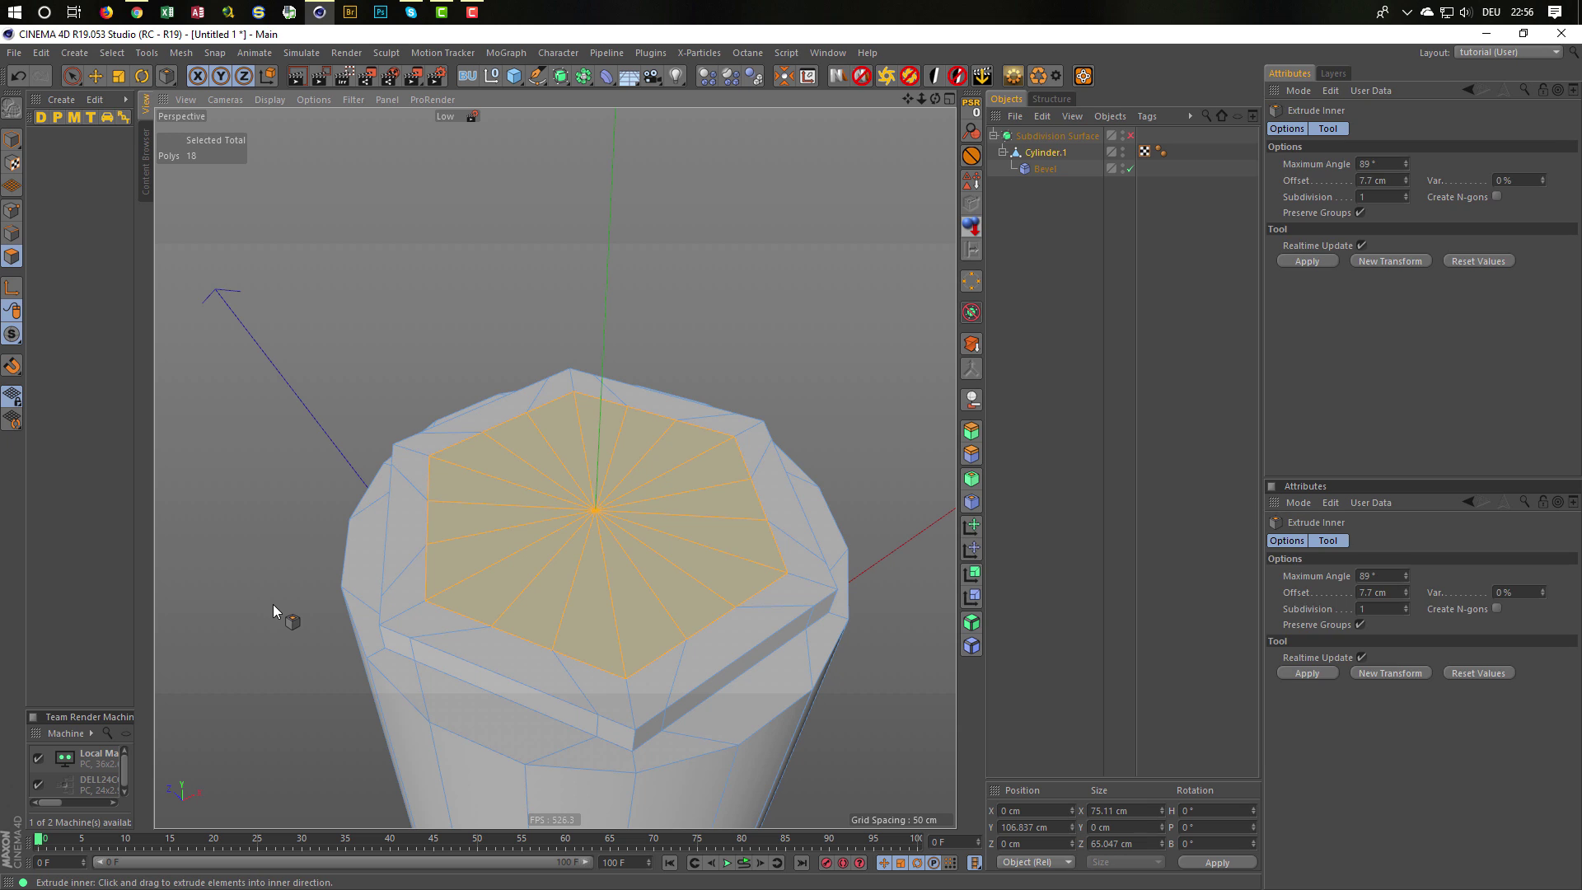
pyautogui.moveTo(275, 604); pyautogui.dragTo(322, 605)
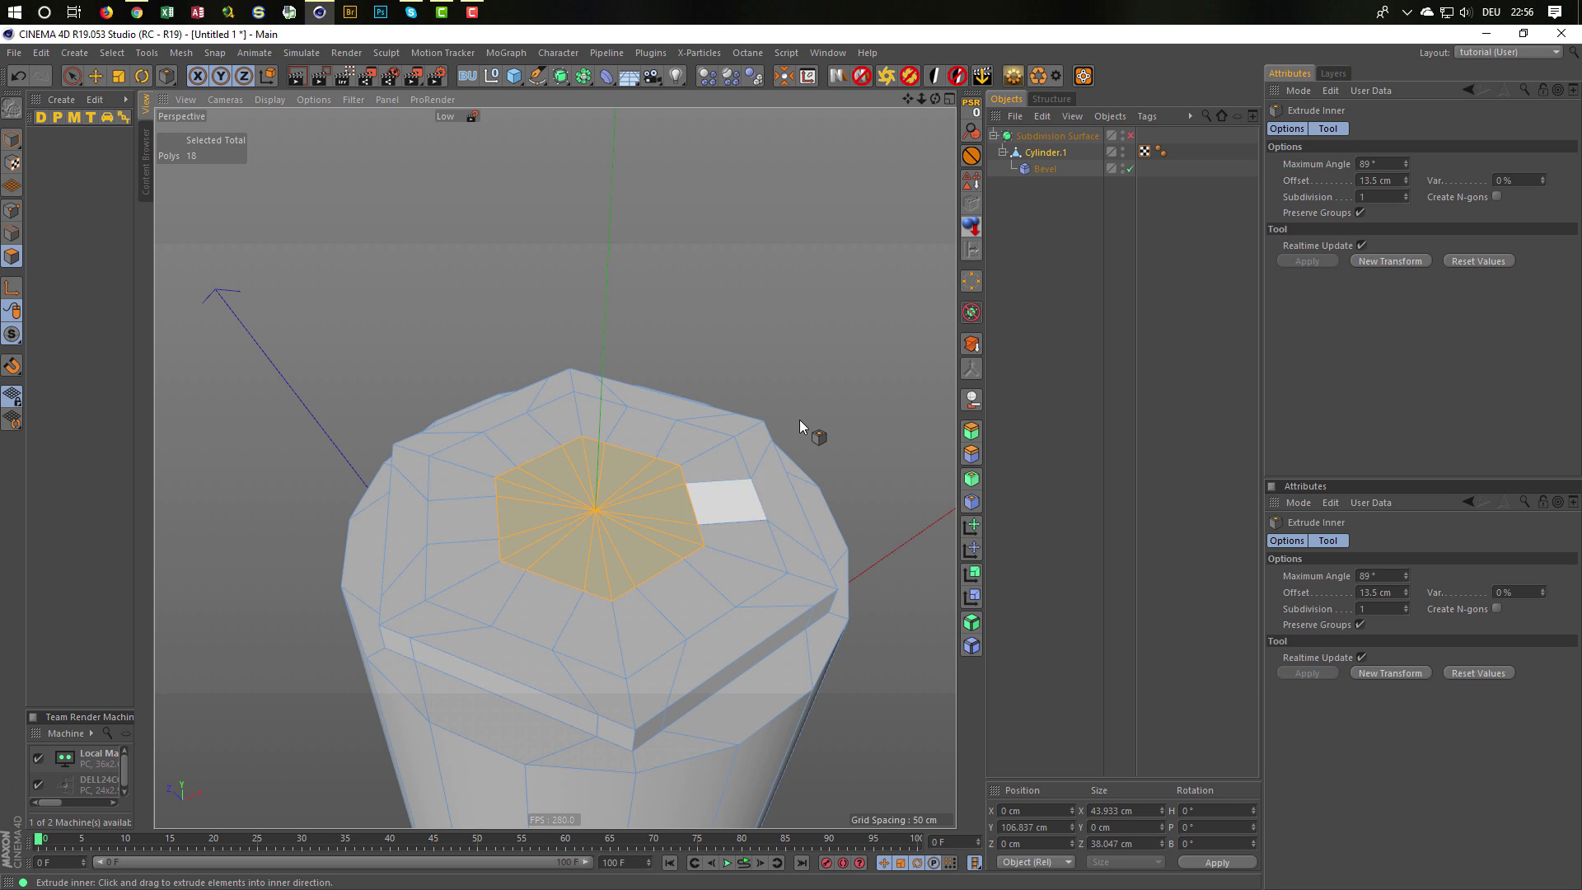
# Grow the polygon selection by one ring so it covers both inset rings on top of the hexagonal cap.
pyautogui.rightClick(783, 293)
pyautogui.press('u')
pyautogui.press('g')
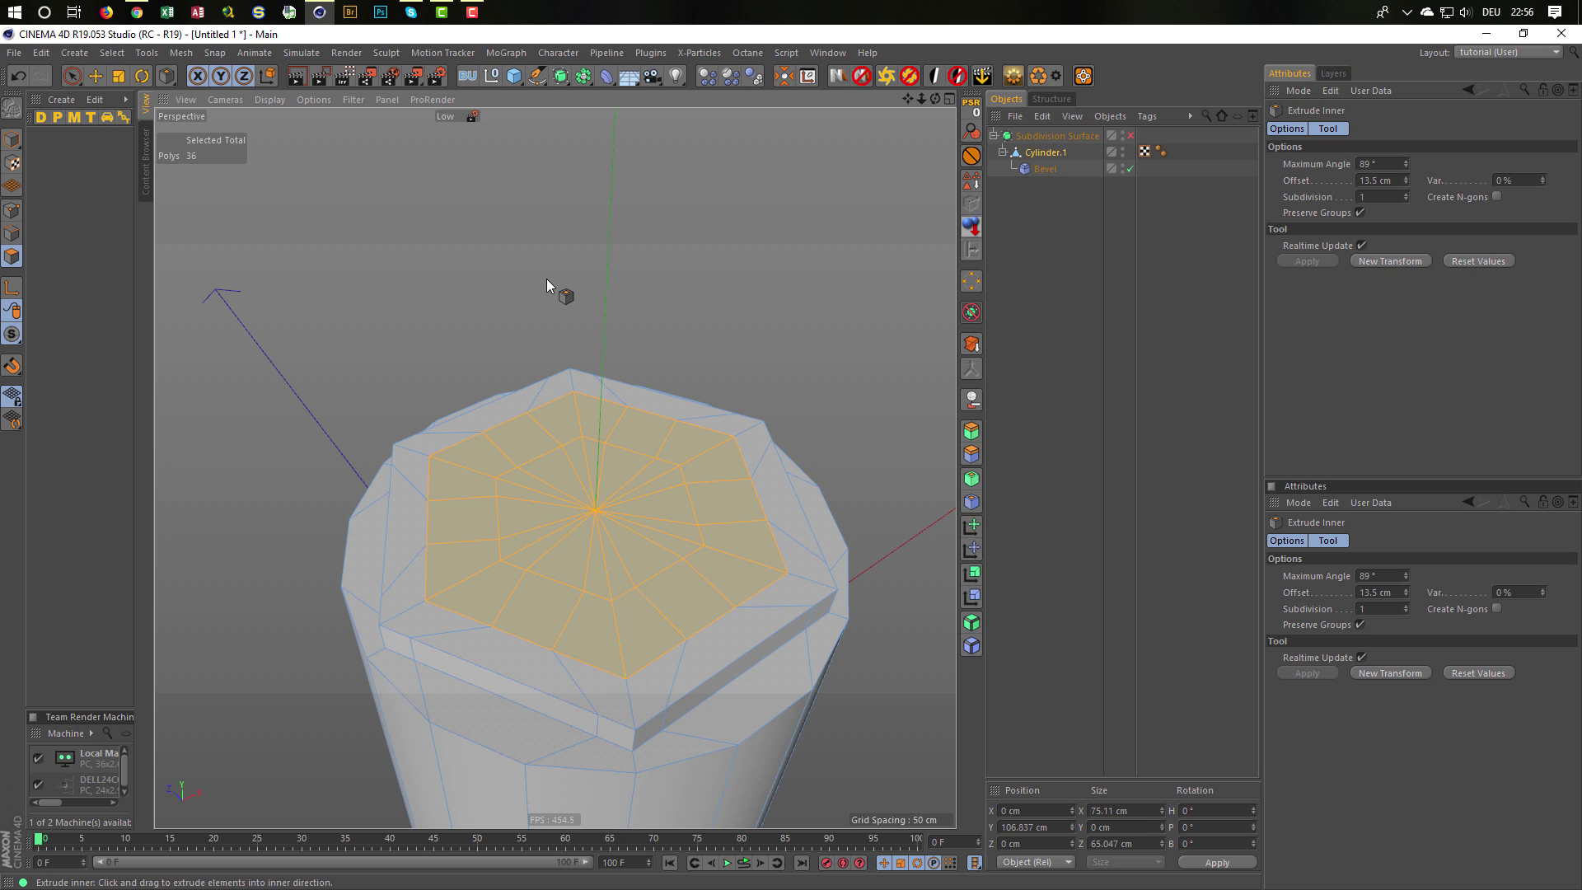
# Smooth the selected cap polygons into round rings using the Brush in Smooth mode with a radius of about 26 cm.
pyautogui.press('m')
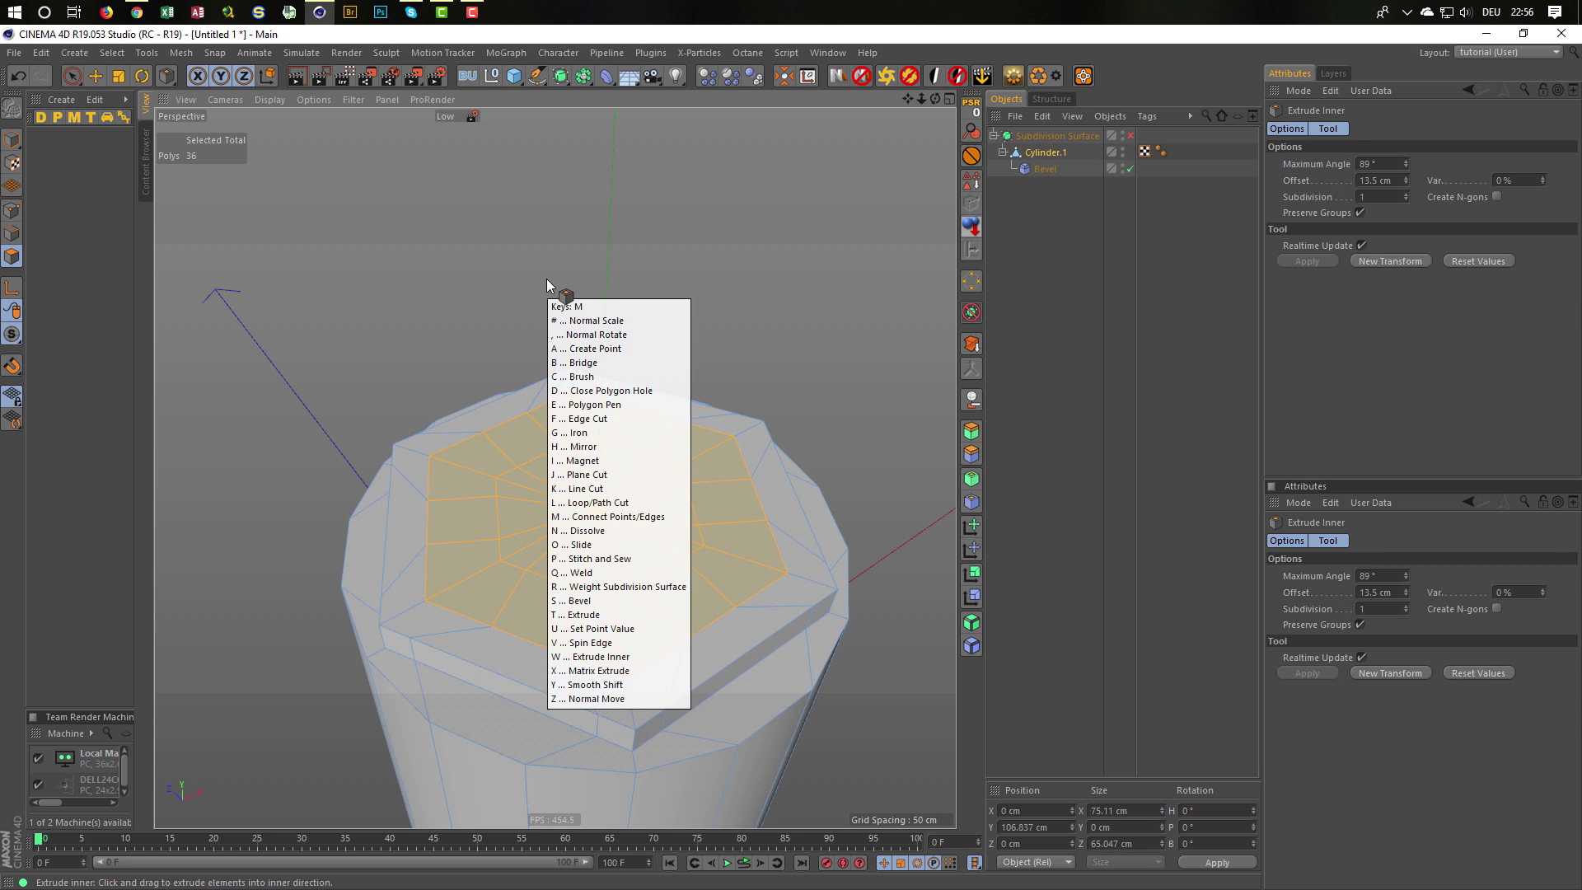
pyautogui.press('c')
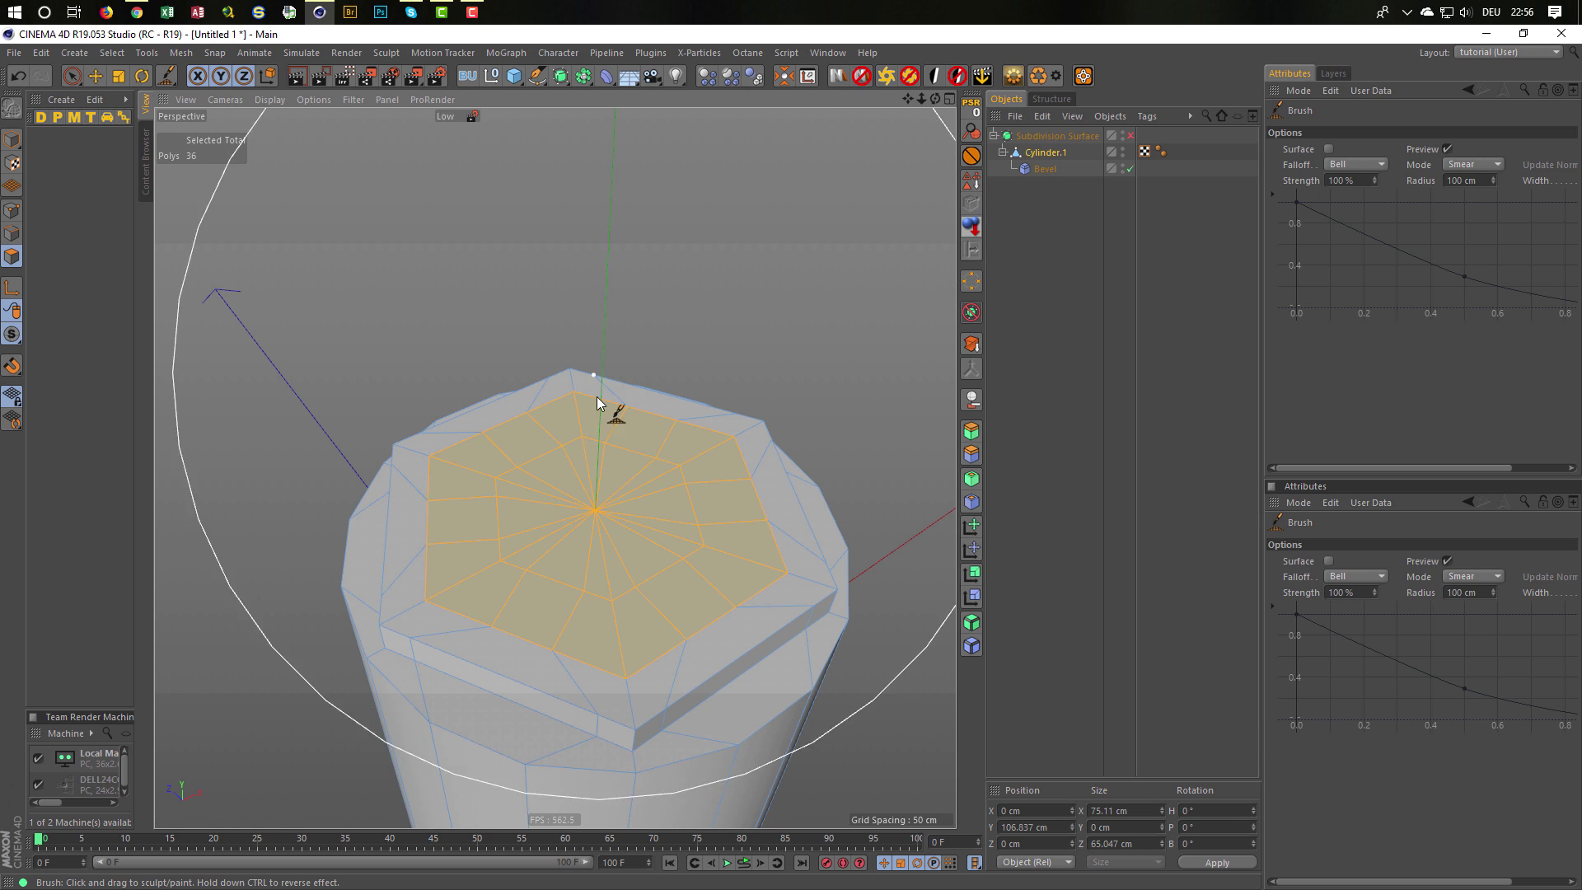
pyautogui.moveTo(594, 431)
pyautogui.mouseDown(button='middle')
pyautogui.moveTo(224, 428)
pyautogui.moveTo(257, 434)
pyautogui.mouseUp(button='middle')
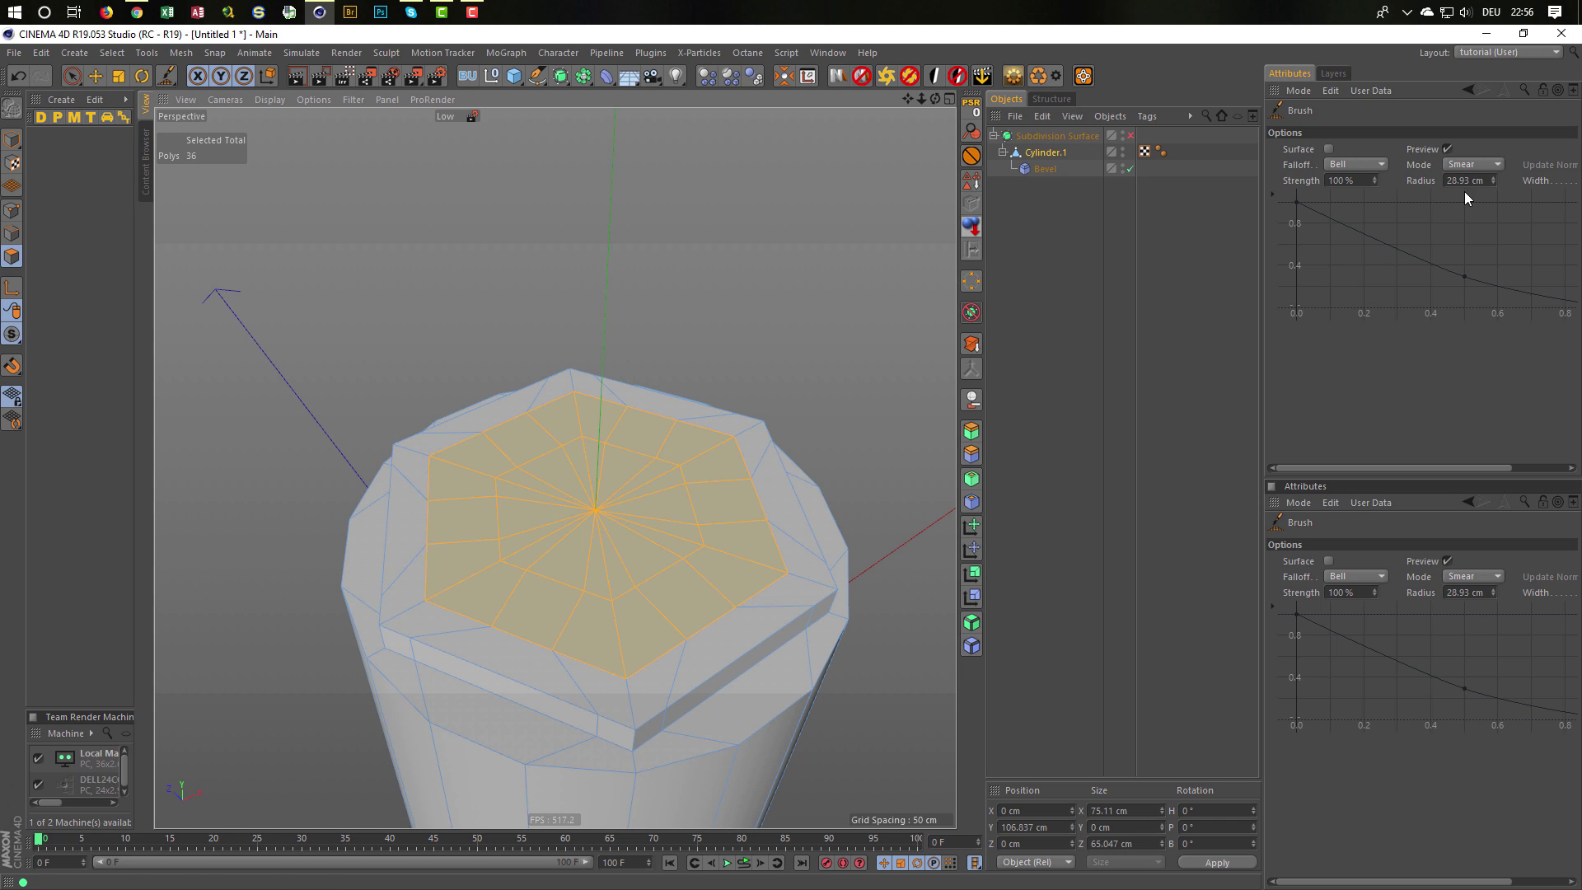
pyautogui.moveTo(607, 360); pyautogui.dragTo(587, 354, button='middle')
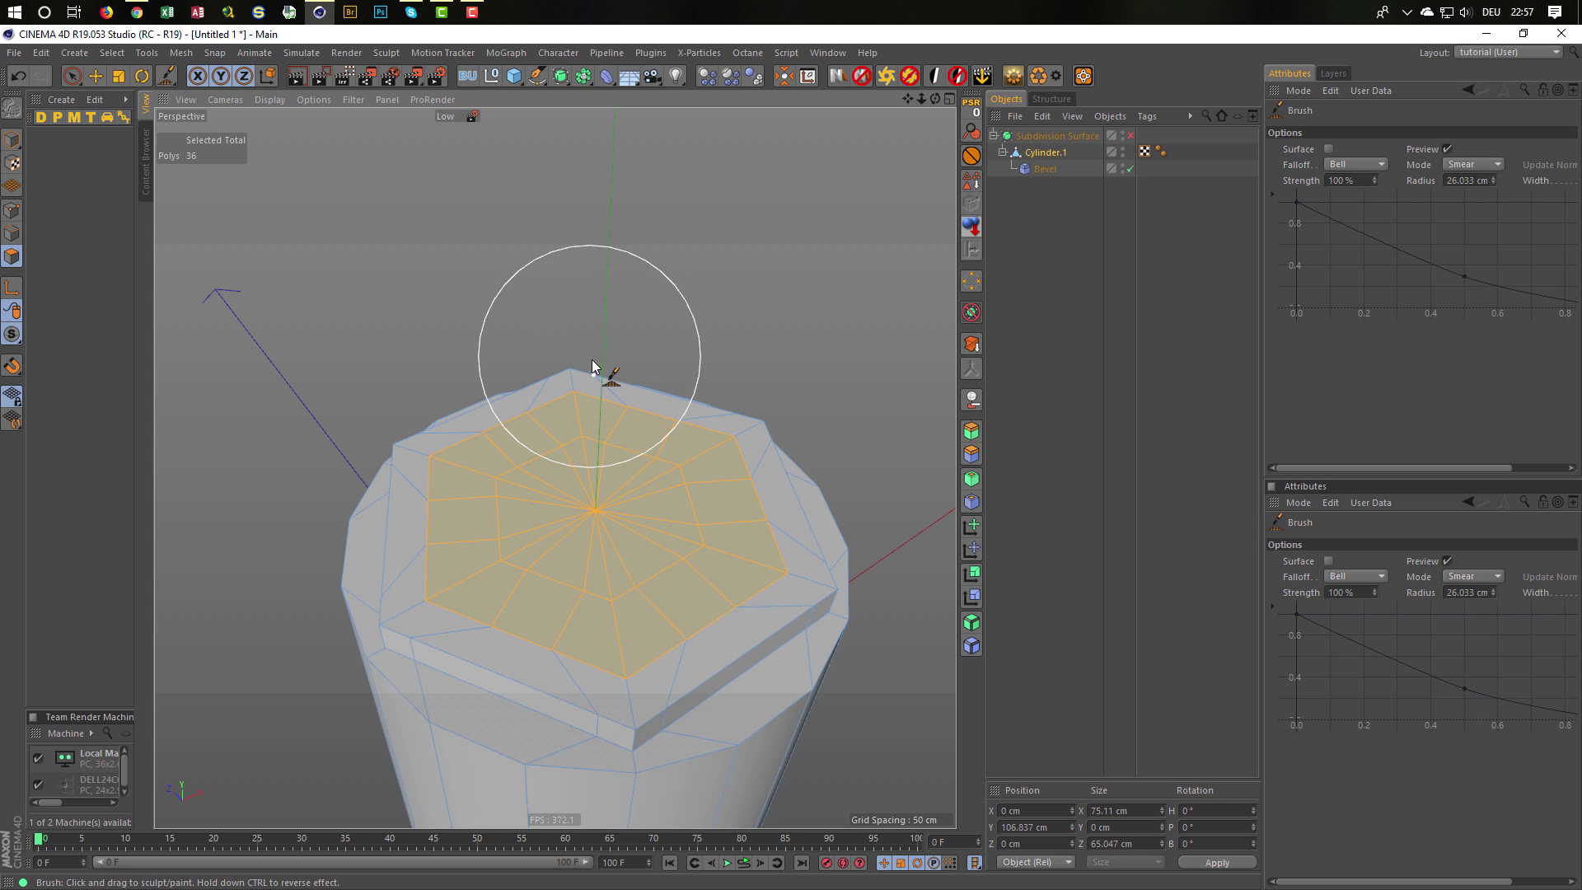
pyautogui.click(1463, 167)
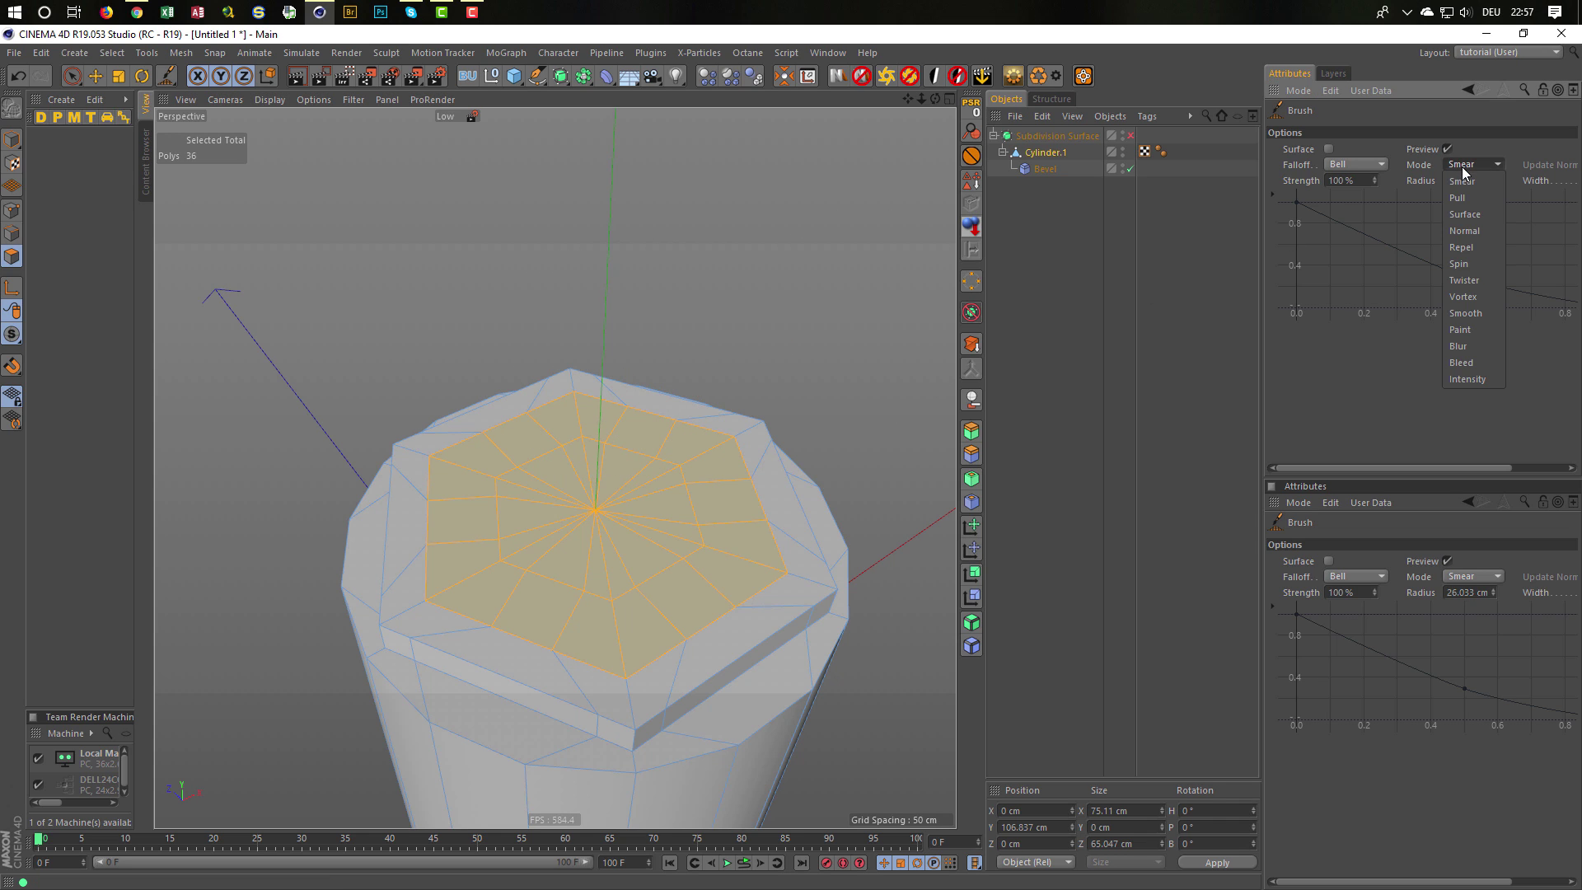
pyautogui.click(1471, 313)
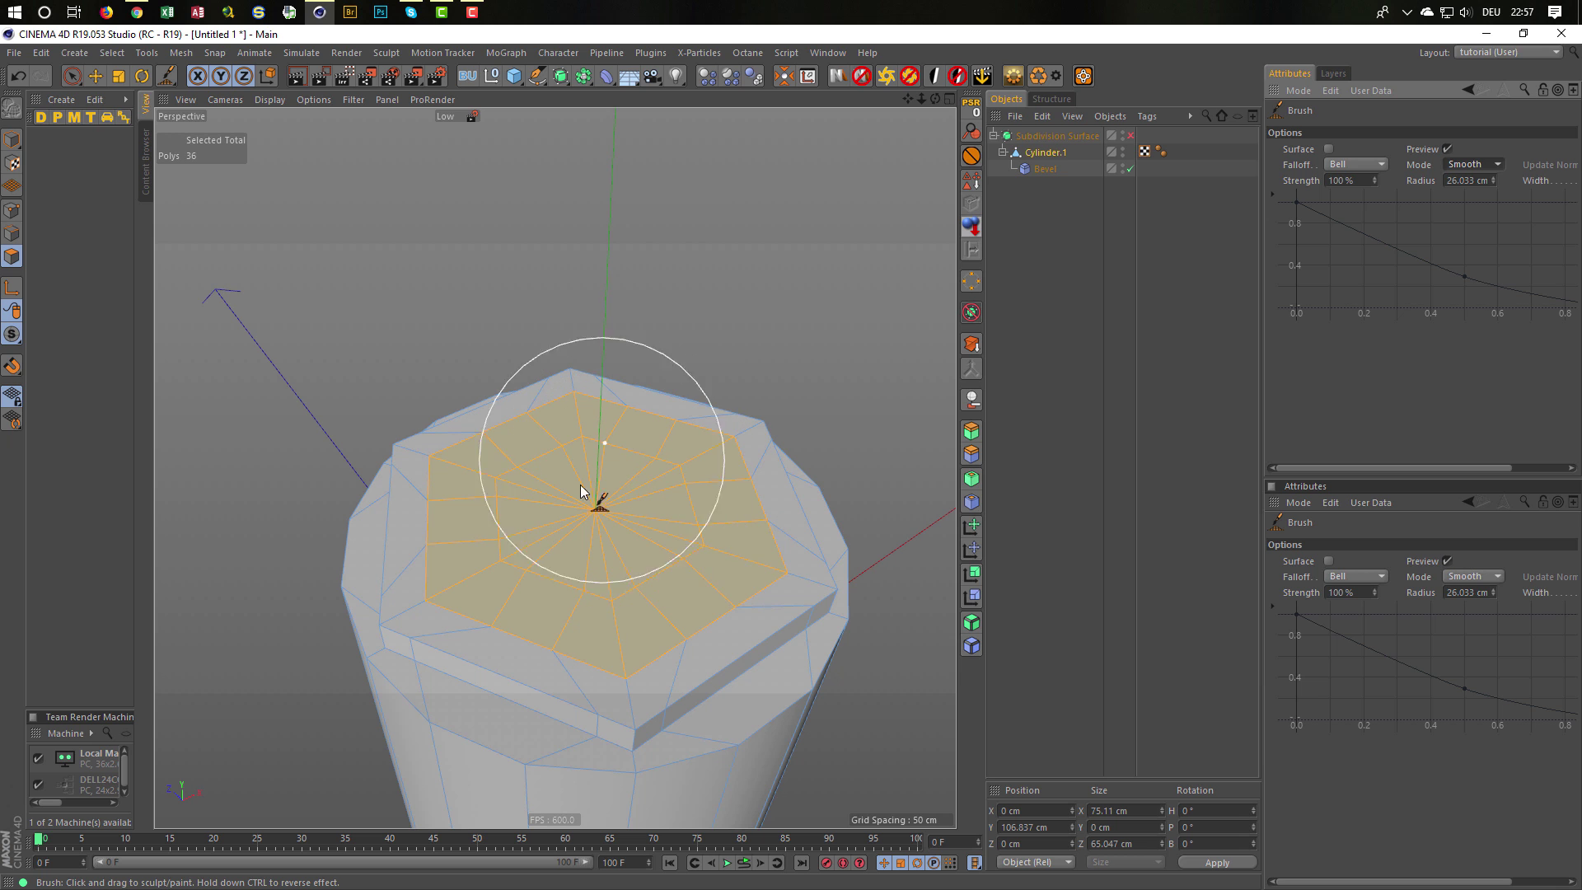
pyautogui.moveTo(610, 517)
pyautogui.mouseDown()
pyautogui.moveTo(540, 527)
pyautogui.moveTo(633, 489)
pyautogui.moveTo(610, 547)
pyautogui.moveTo(467, 445)
pyautogui.moveTo(538, 480)
pyautogui.moveTo(615, 556)
pyautogui.moveTo(619, 677)
pyautogui.moveTo(766, 587)
pyautogui.moveTo(770, 503)
pyautogui.moveTo(721, 405)
pyautogui.moveTo(651, 383)
pyautogui.moveTo(494, 443)
pyautogui.moveTo(419, 437)
pyautogui.moveTo(489, 599)
pyautogui.moveTo(503, 525)
pyautogui.moveTo(536, 642)
pyautogui.moveTo(508, 574)
pyautogui.moveTo(585, 611)
pyautogui.moveTo(540, 601)
pyautogui.moveTo(641, 600)
pyautogui.moveTo(524, 567)
pyautogui.moveTo(576, 445)
pyautogui.moveTo(780, 563)
pyautogui.moveTo(528, 603)
pyautogui.moveTo(804, 531)
pyautogui.moveTo(585, 639)
pyautogui.moveTo(701, 442)
pyautogui.moveTo(563, 626)
pyautogui.moveTo(647, 431)
pyautogui.moveTo(773, 567)
pyautogui.moveTo(472, 540)
pyautogui.moveTo(607, 441)
pyautogui.mouseUp()
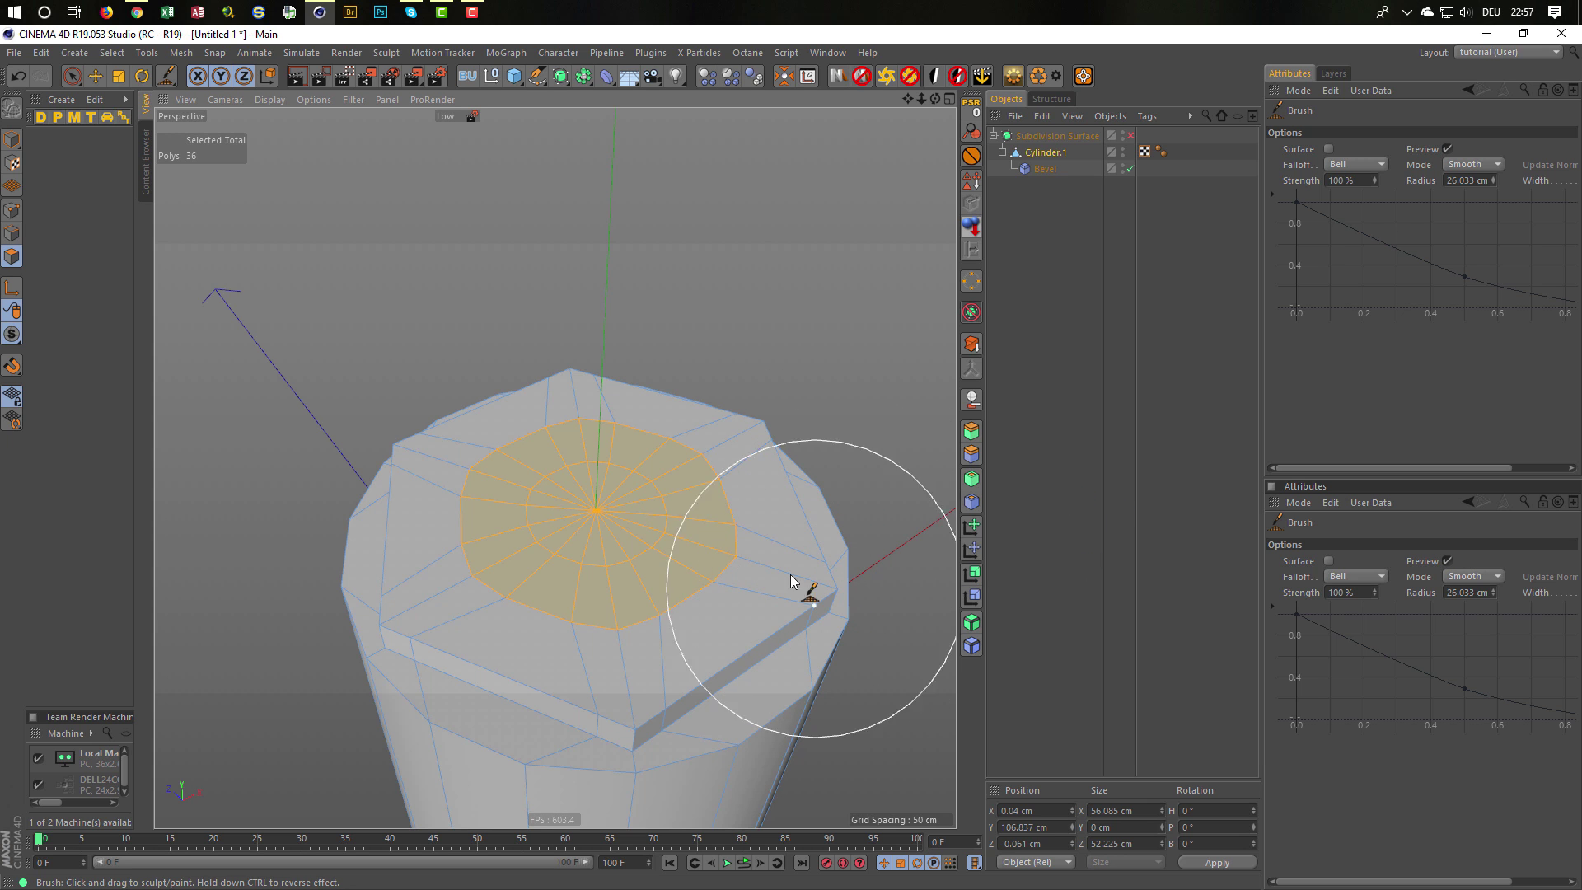
# Select every second spoke edge around the cap's centre point and dissolve these nine edges.
pyautogui.scroll(3, 742, 554)
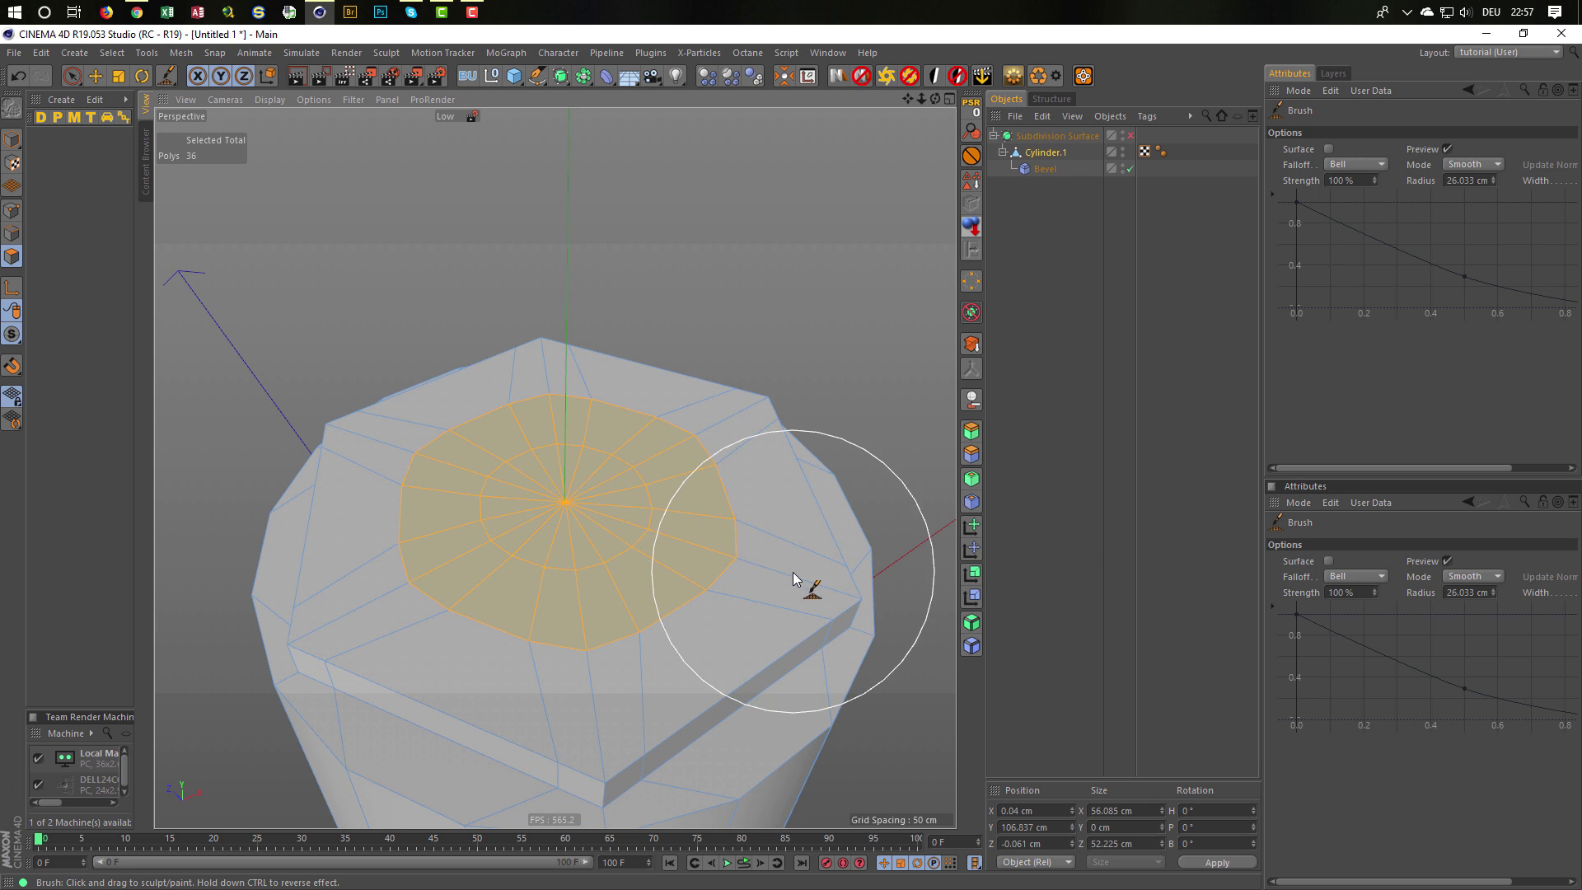
pyautogui.click(12, 234)
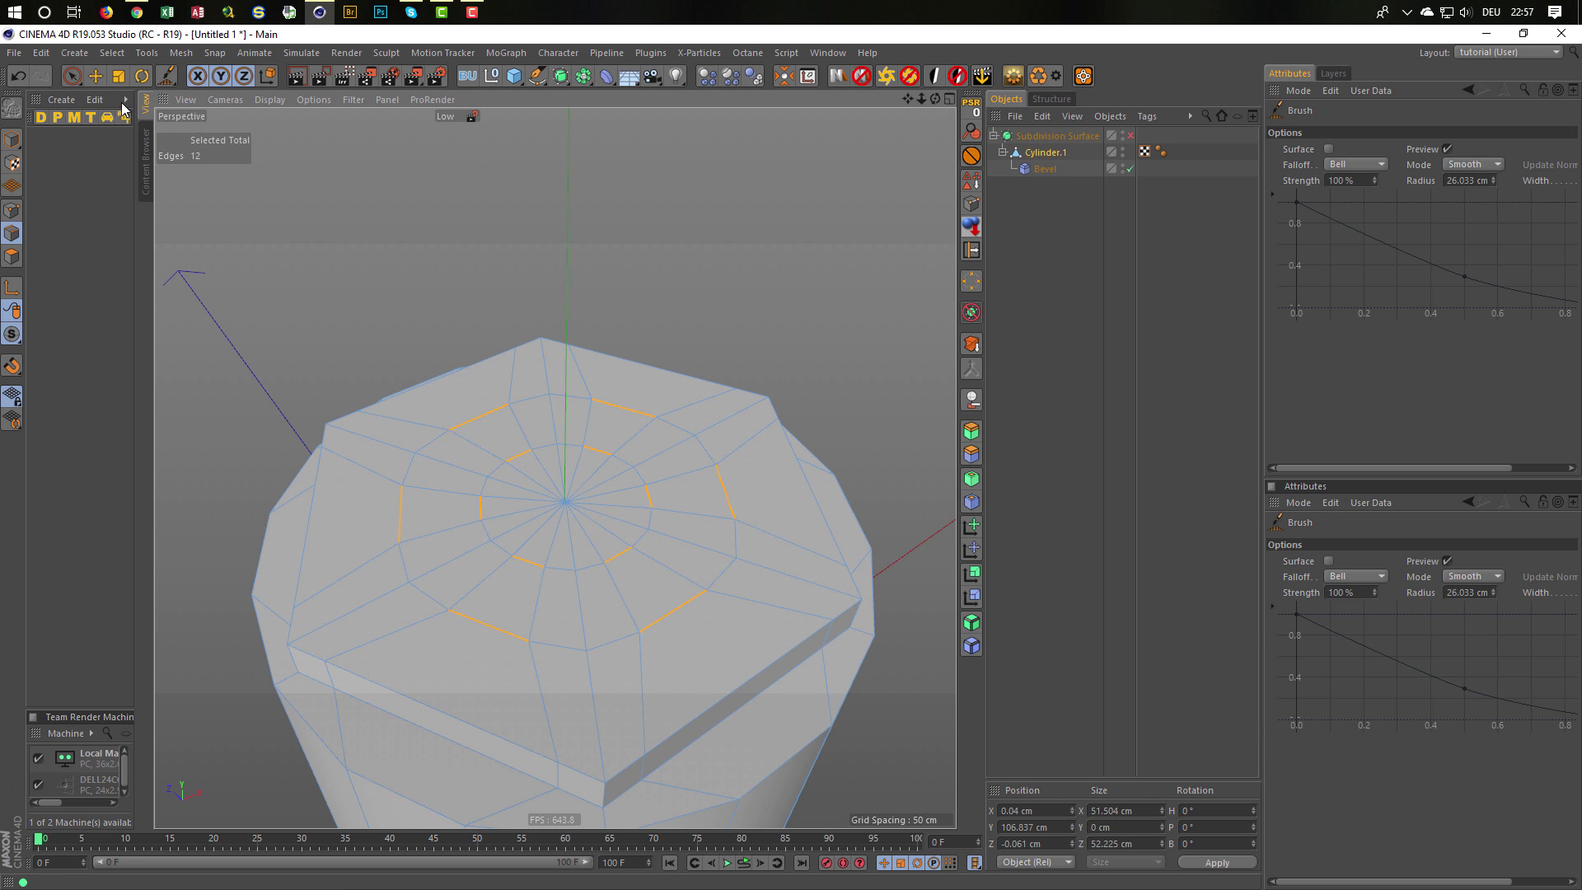
pyautogui.moveTo(72, 75); pyautogui.dragTo(115, 97)
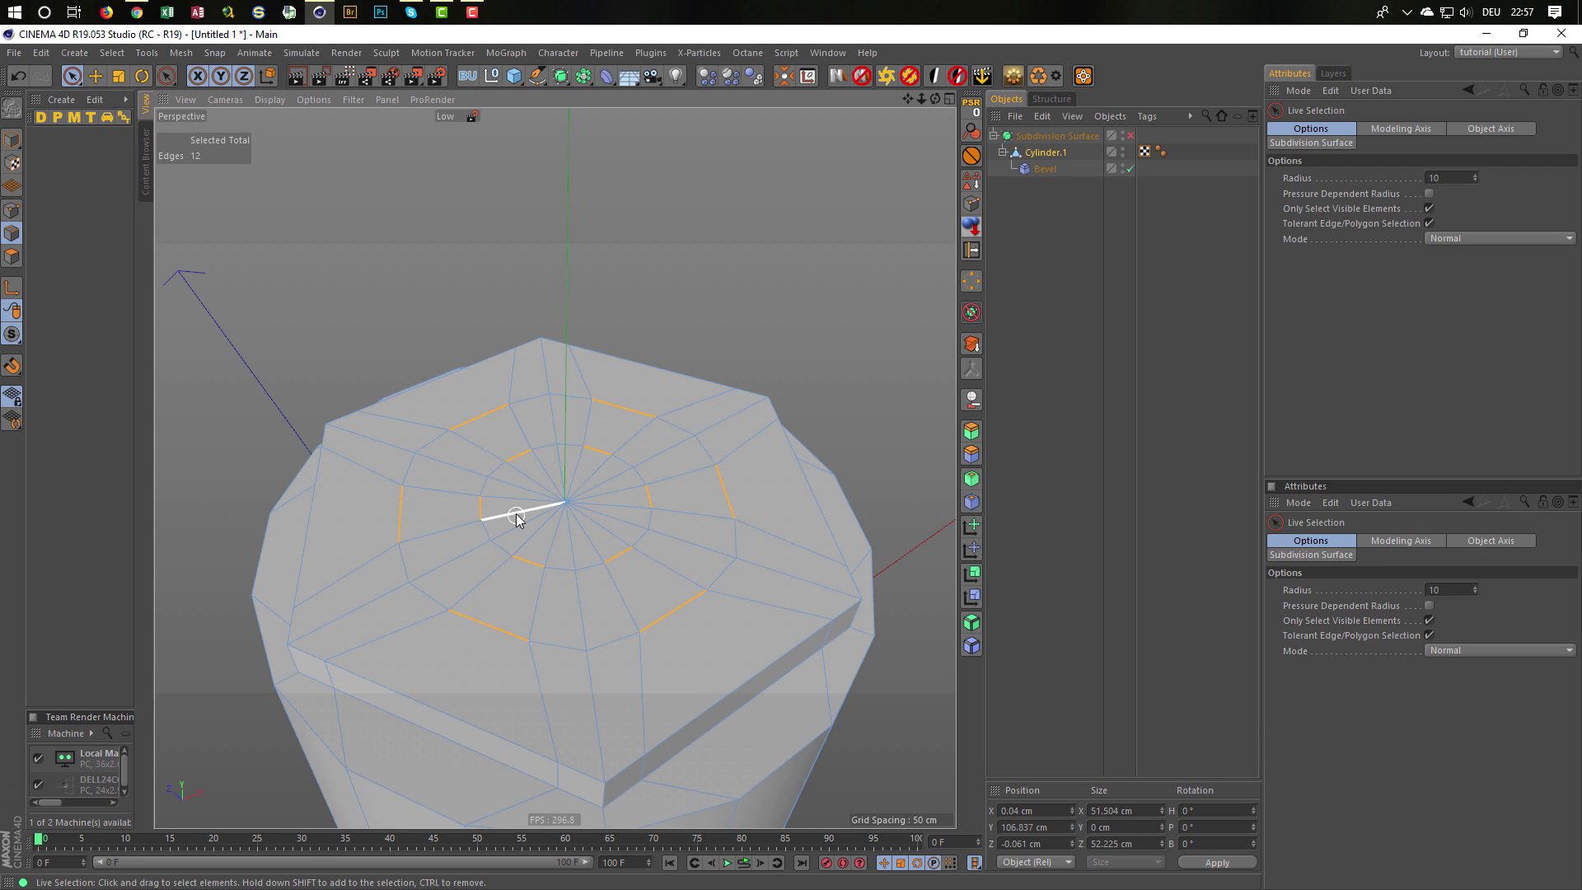
pyautogui.click(574, 557)
pyautogui.keyDown('shift'); pyautogui.click(541, 463); pyautogui.keyUp('shift')
pyautogui.keyDown('shift'); pyautogui.click(623, 509); pyautogui.keyUp('shift')
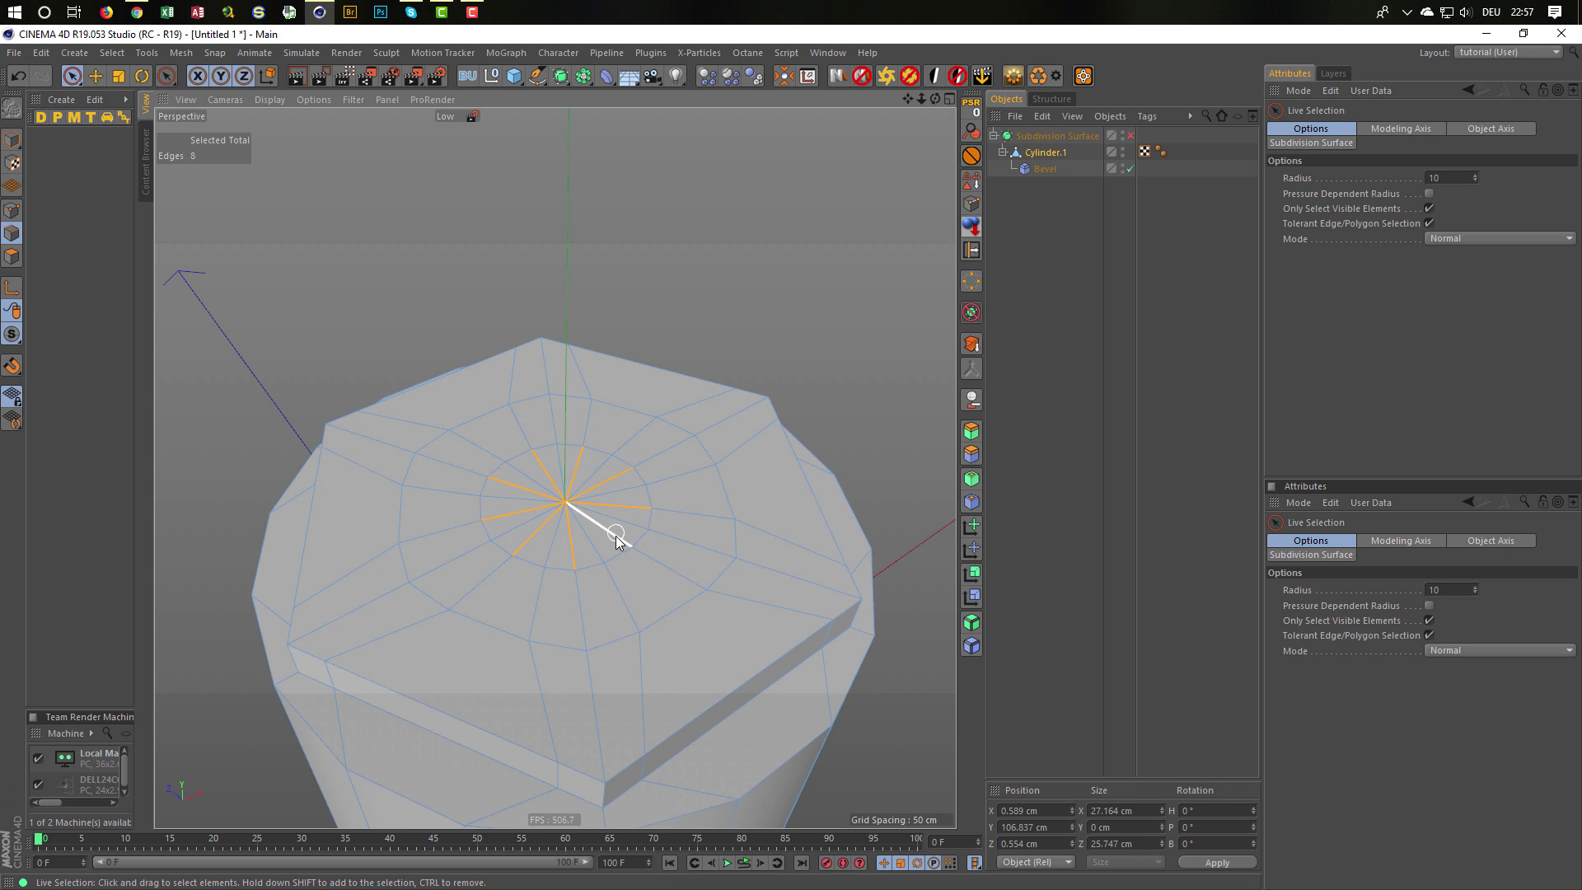
pyautogui.keyDown('shift'); pyautogui.click(615, 537); pyautogui.keyUp('shift')
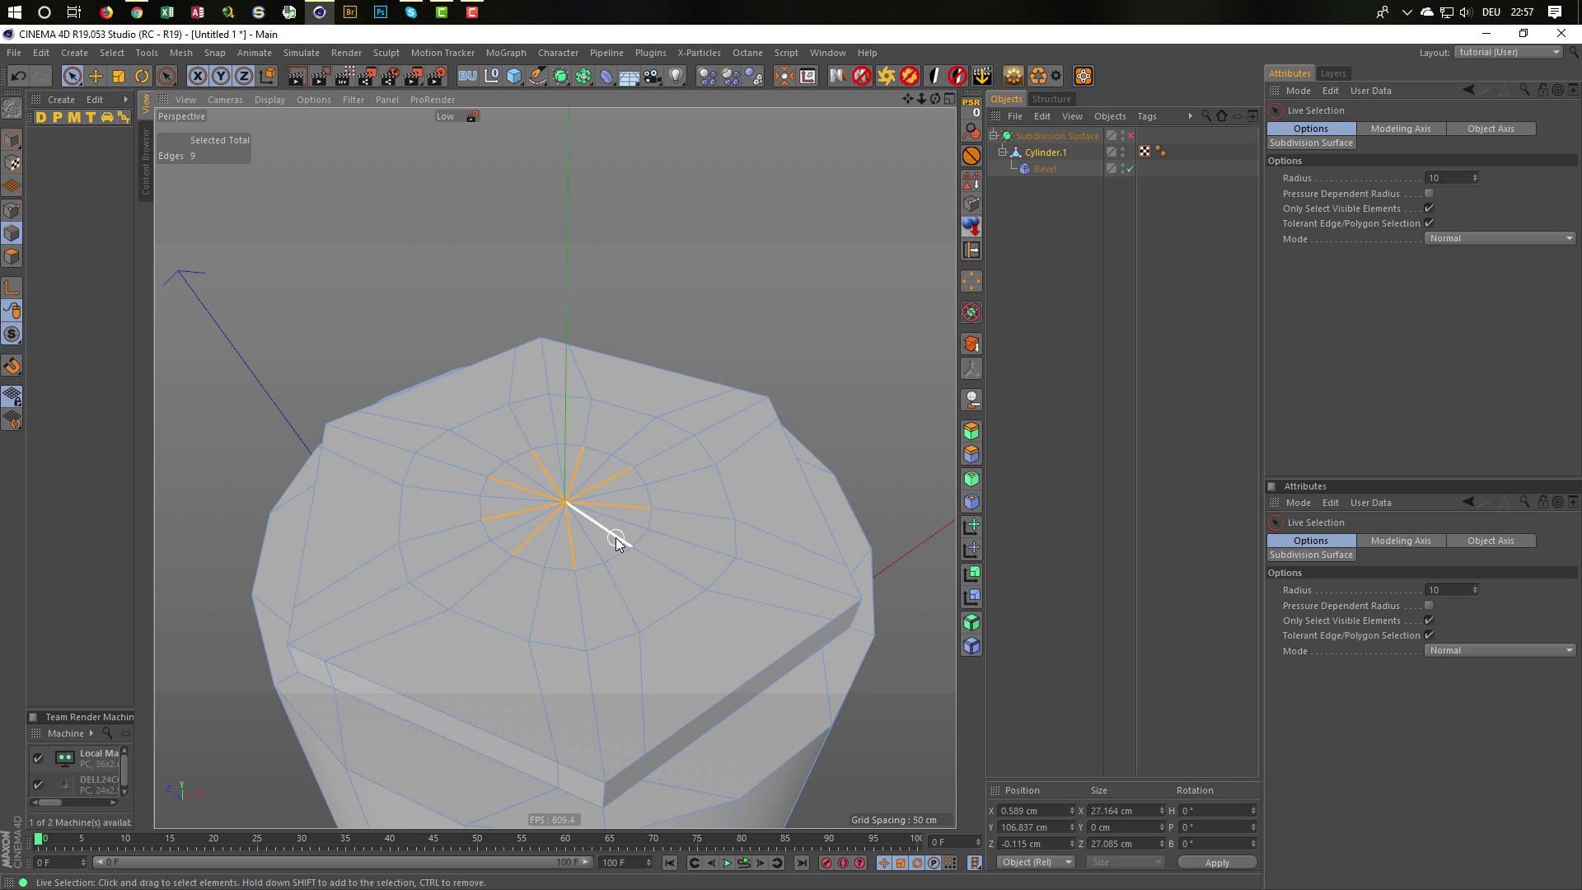
pyautogui.click(817, 316)
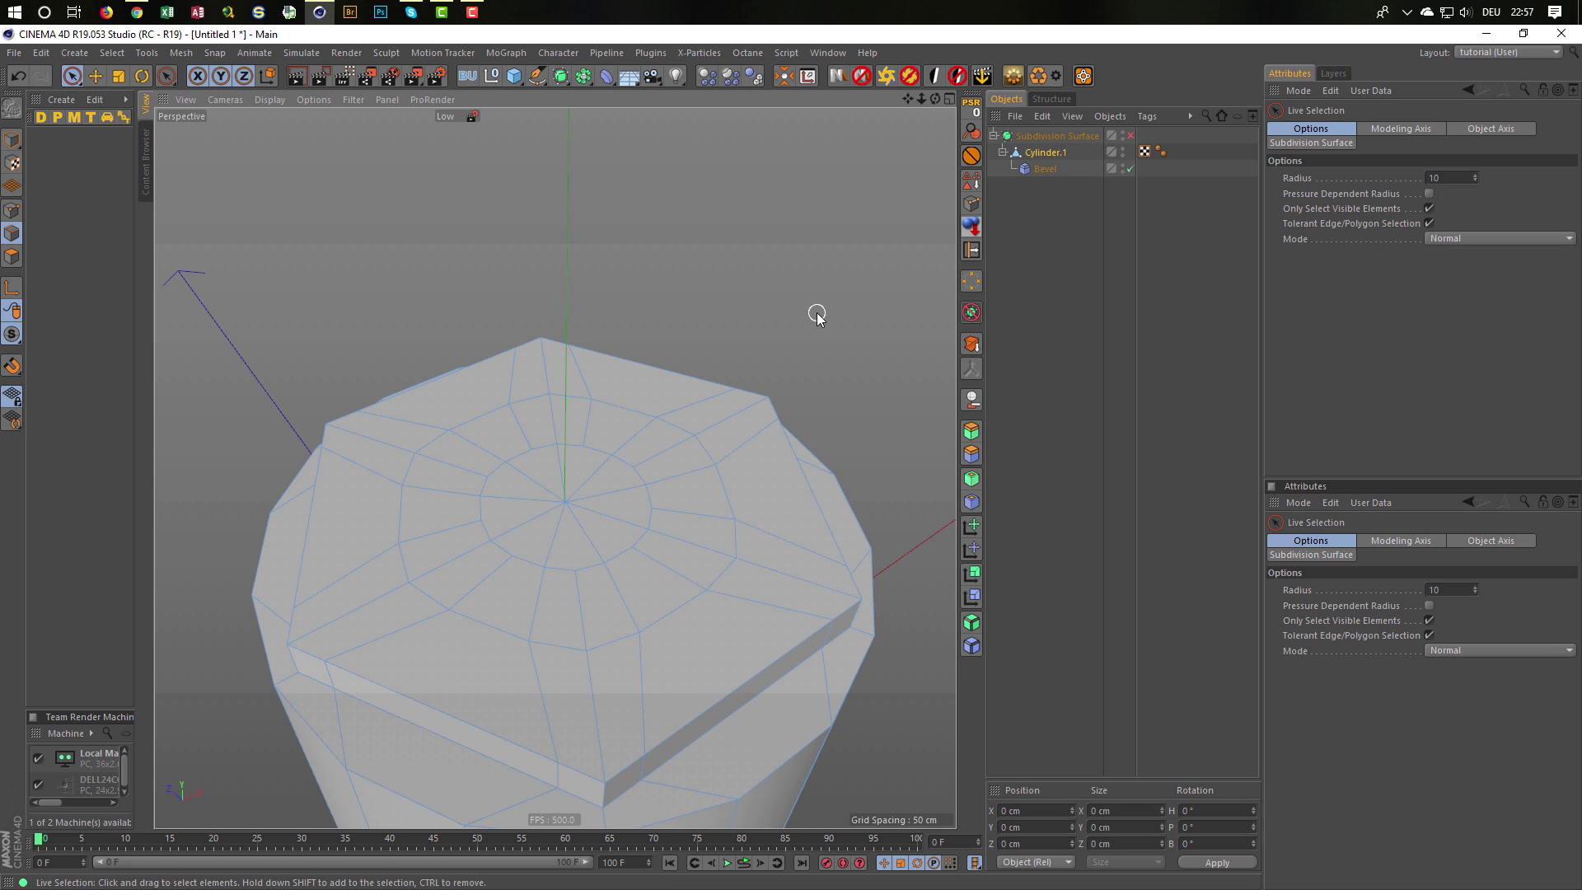
# Select the cap's centre point, grow the selection twice and convert it to the 27 polygons of the two inner rings.
pyautogui.click(12, 211)
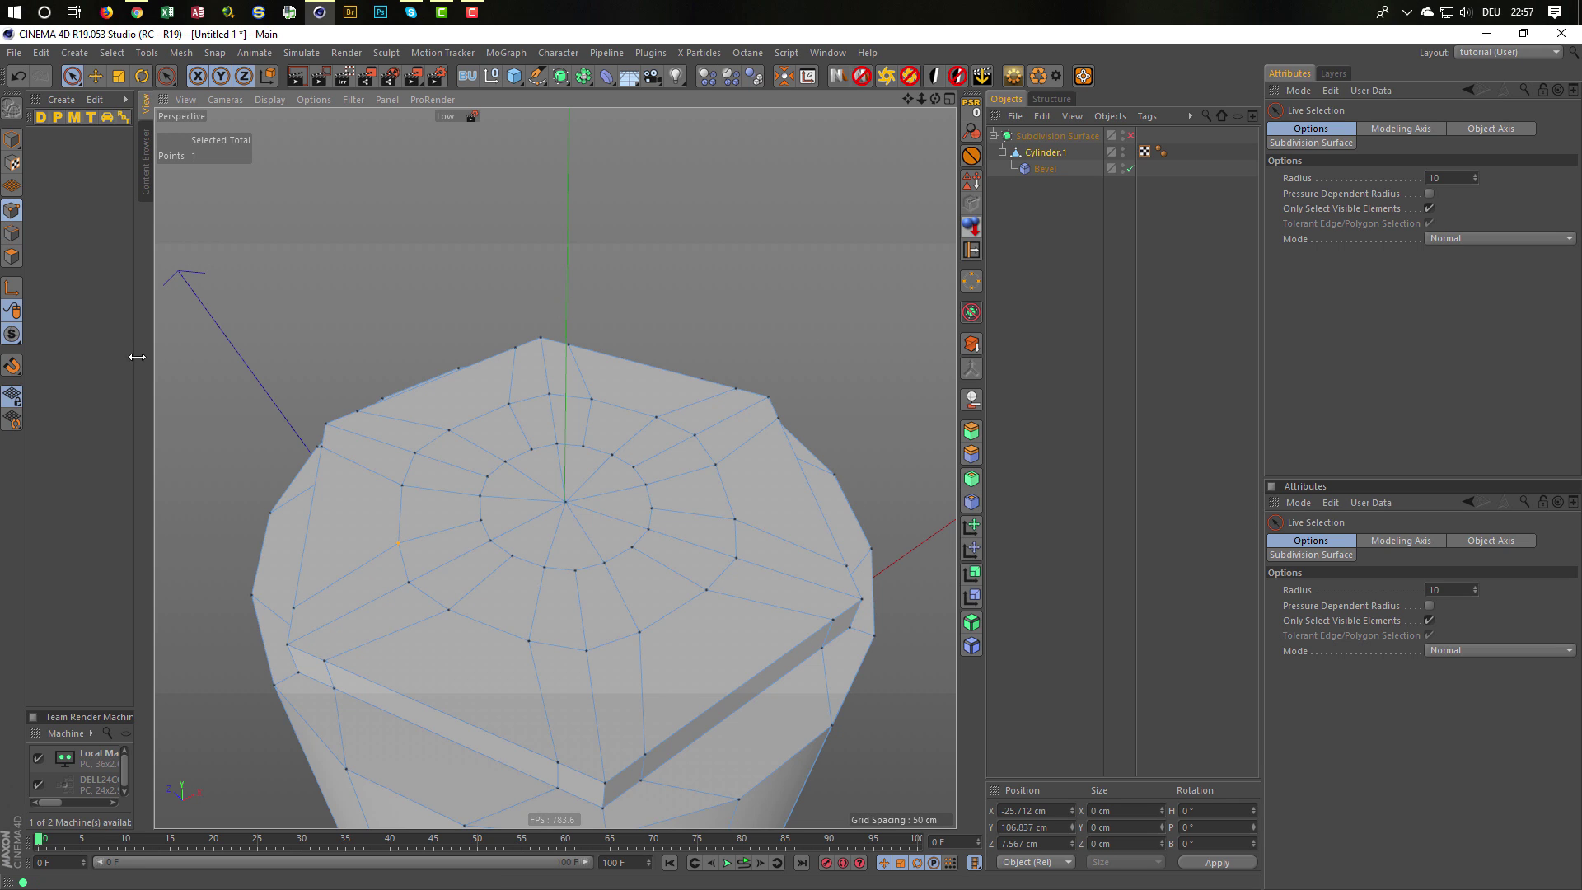
pyautogui.click(577, 502)
pyautogui.press('u')
pyautogui.press('y')
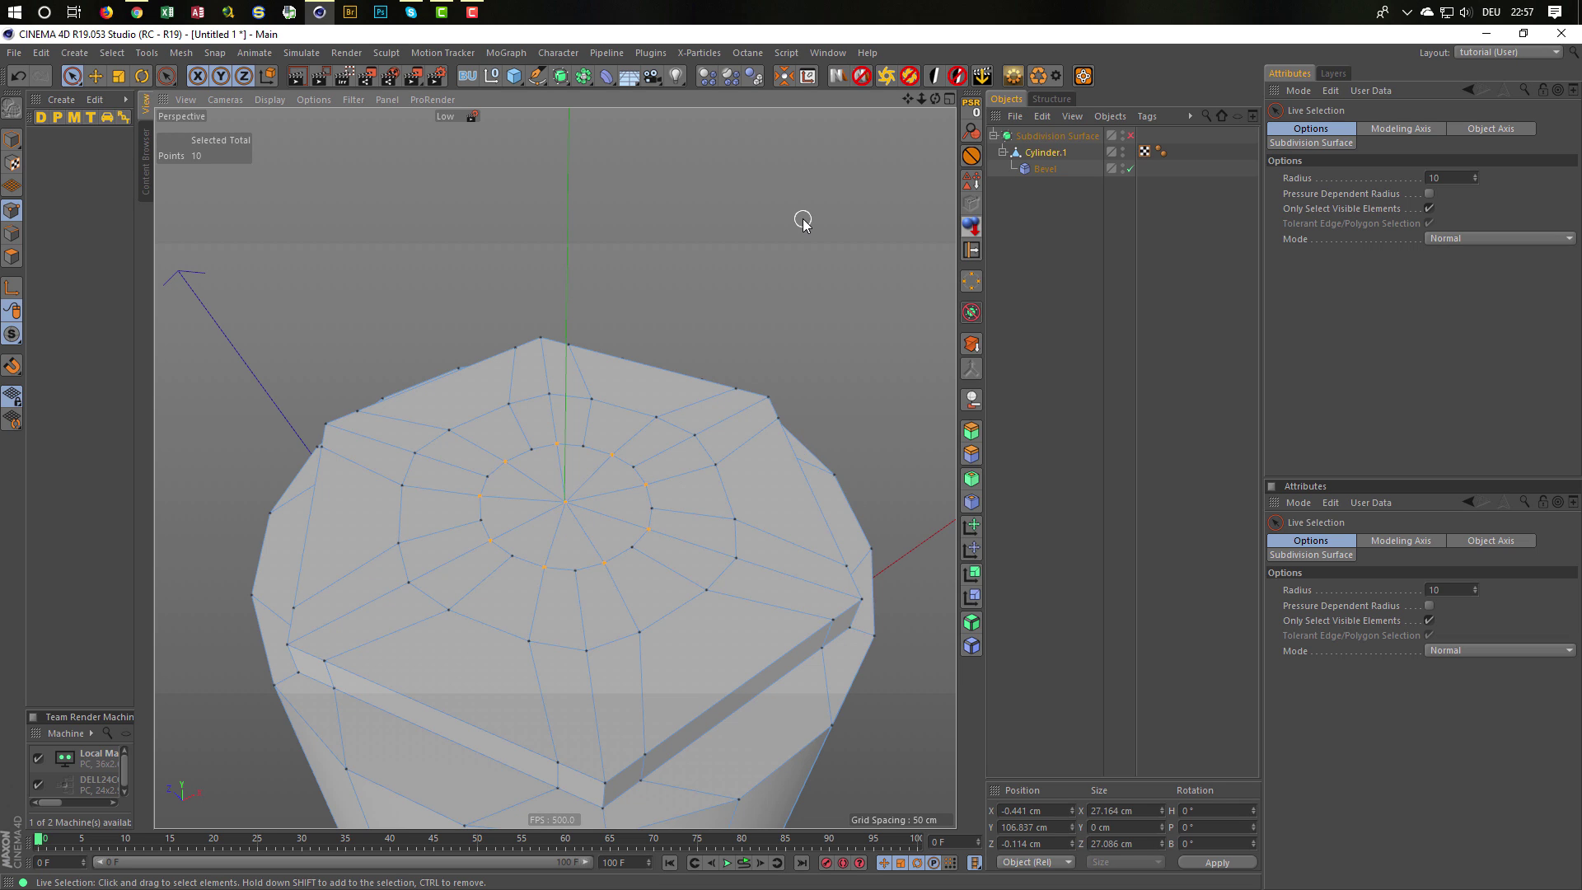
pyautogui.press('u')
pyautogui.press('y')
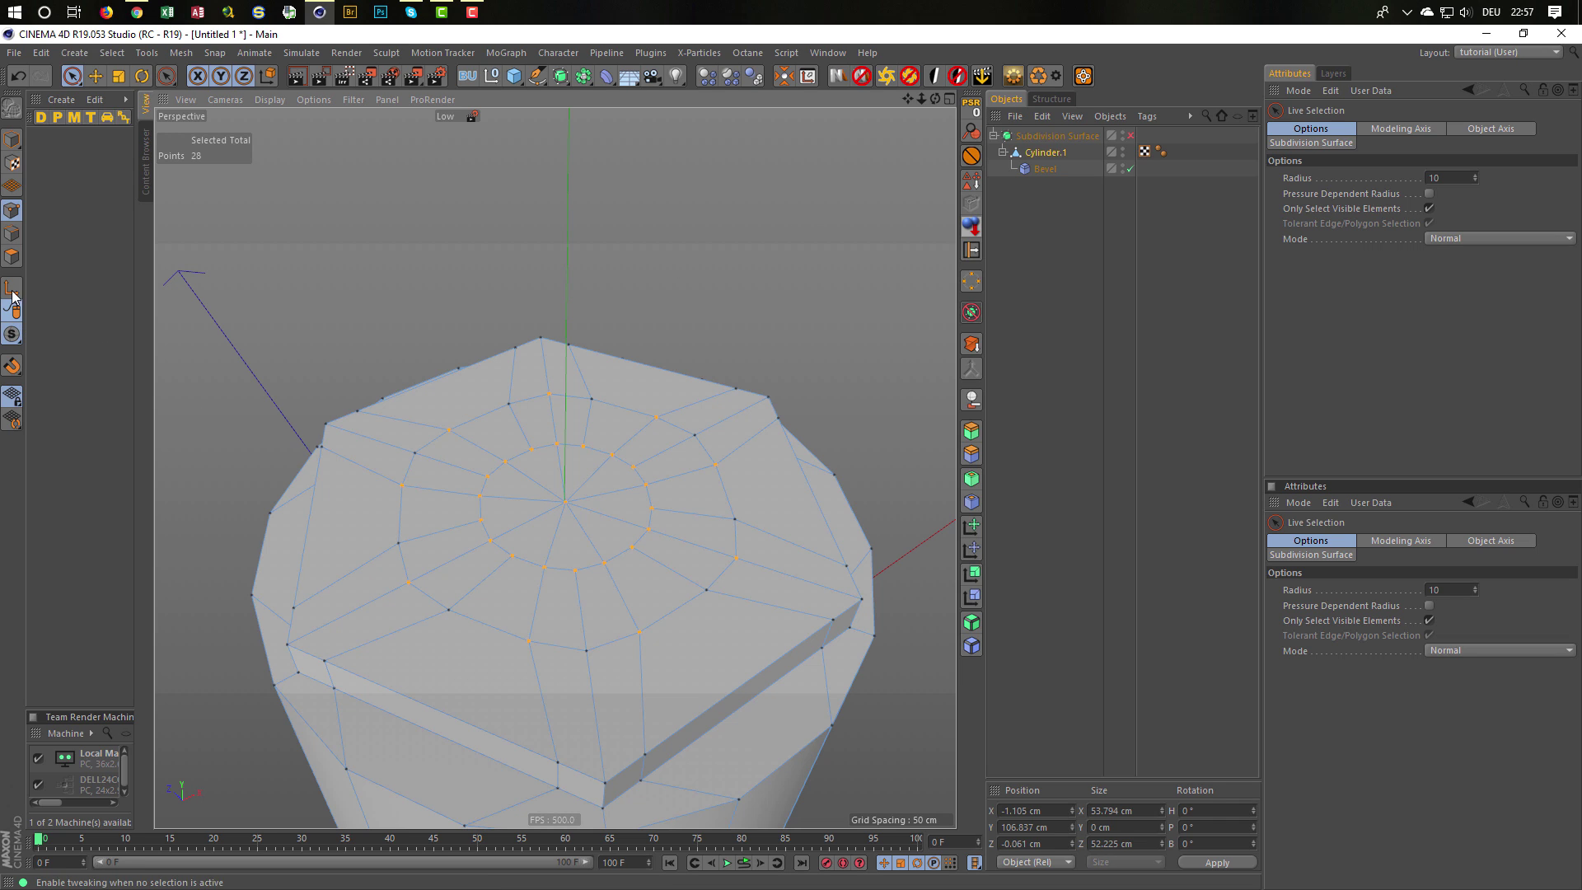
pyautogui.keyDown('ctrl'); pyautogui.click(13, 256); pyautogui.keyUp('ctrl')
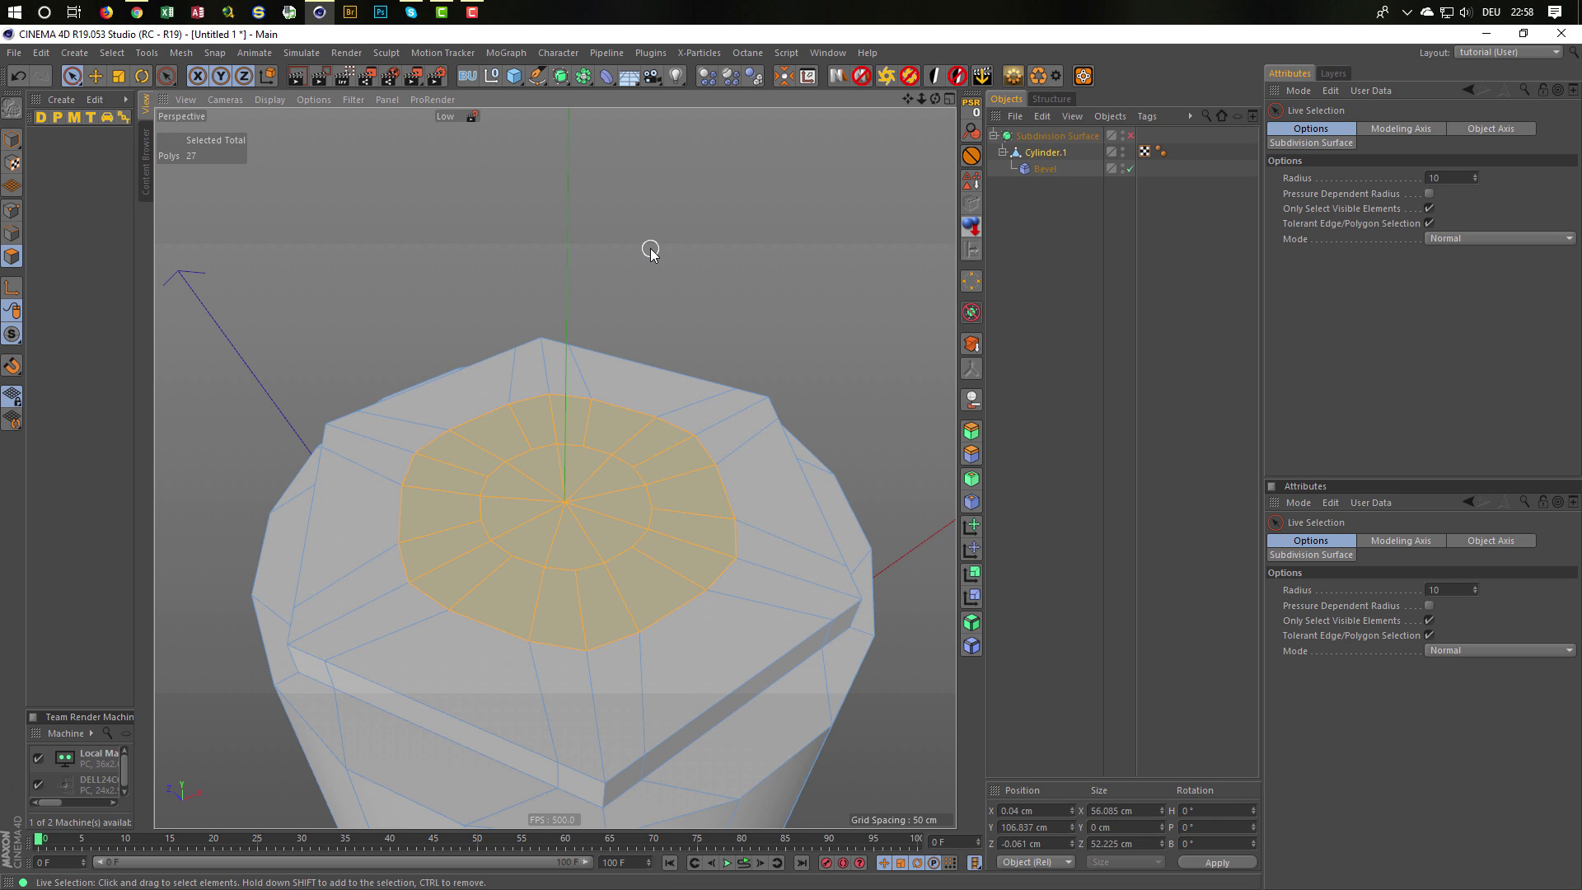
# Smooth the selected inner cap polygons again with the Brush in Smooth mode to even out the reduced topology.
pyautogui.press('m')
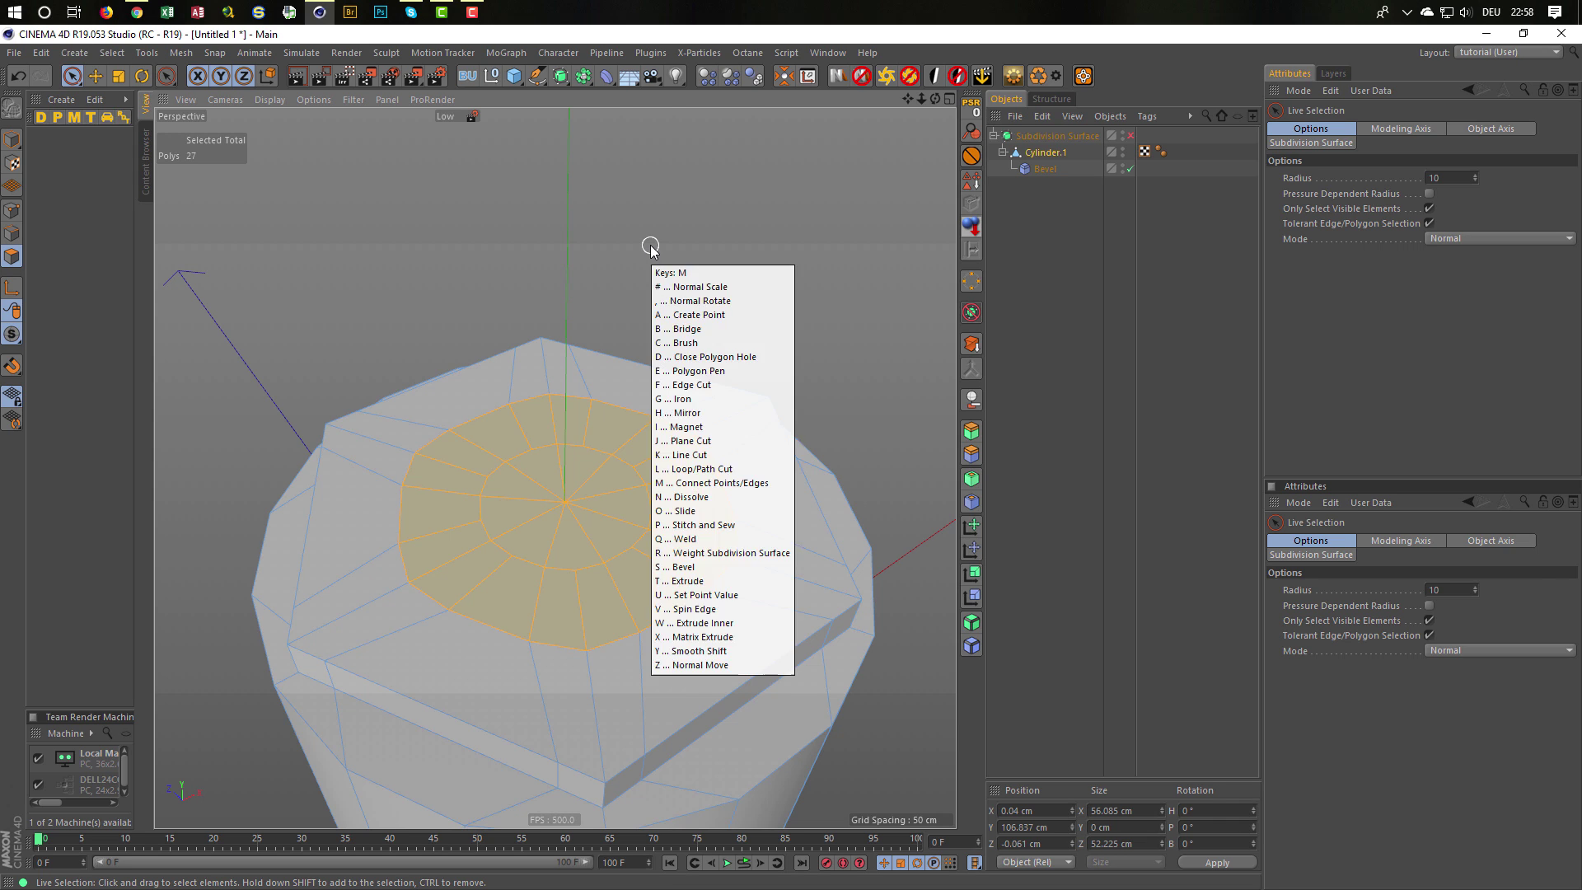
pyautogui.press('c')
pyautogui.moveTo(606, 518)
pyautogui.mouseDown()
pyautogui.moveTo(560, 453)
pyautogui.moveTo(479, 469)
pyautogui.moveTo(625, 526)
pyautogui.moveTo(543, 401)
pyautogui.moveTo(674, 612)
pyautogui.moveTo(436, 602)
pyautogui.moveTo(418, 488)
pyautogui.moveTo(517, 352)
pyautogui.moveTo(444, 359)
pyautogui.moveTo(587, 421)
pyautogui.moveTo(390, 474)
pyautogui.moveTo(462, 431)
pyautogui.moveTo(436, 624)
pyautogui.moveTo(523, 615)
pyautogui.moveTo(573, 713)
pyautogui.moveTo(490, 600)
pyautogui.moveTo(558, 667)
pyautogui.moveTo(463, 664)
pyautogui.moveTo(597, 734)
pyautogui.moveTo(505, 706)
pyautogui.moveTo(636, 710)
pyautogui.moveTo(523, 600)
pyautogui.moveTo(351, 587)
pyautogui.moveTo(577, 424)
pyautogui.moveTo(413, 526)
pyautogui.moveTo(542, 519)
pyautogui.moveTo(558, 486)
pyautogui.moveTo(725, 465)
pyautogui.moveTo(641, 473)
pyautogui.moveTo(827, 626)
pyautogui.moveTo(540, 685)
pyautogui.moveTo(882, 671)
pyautogui.mouseUp()
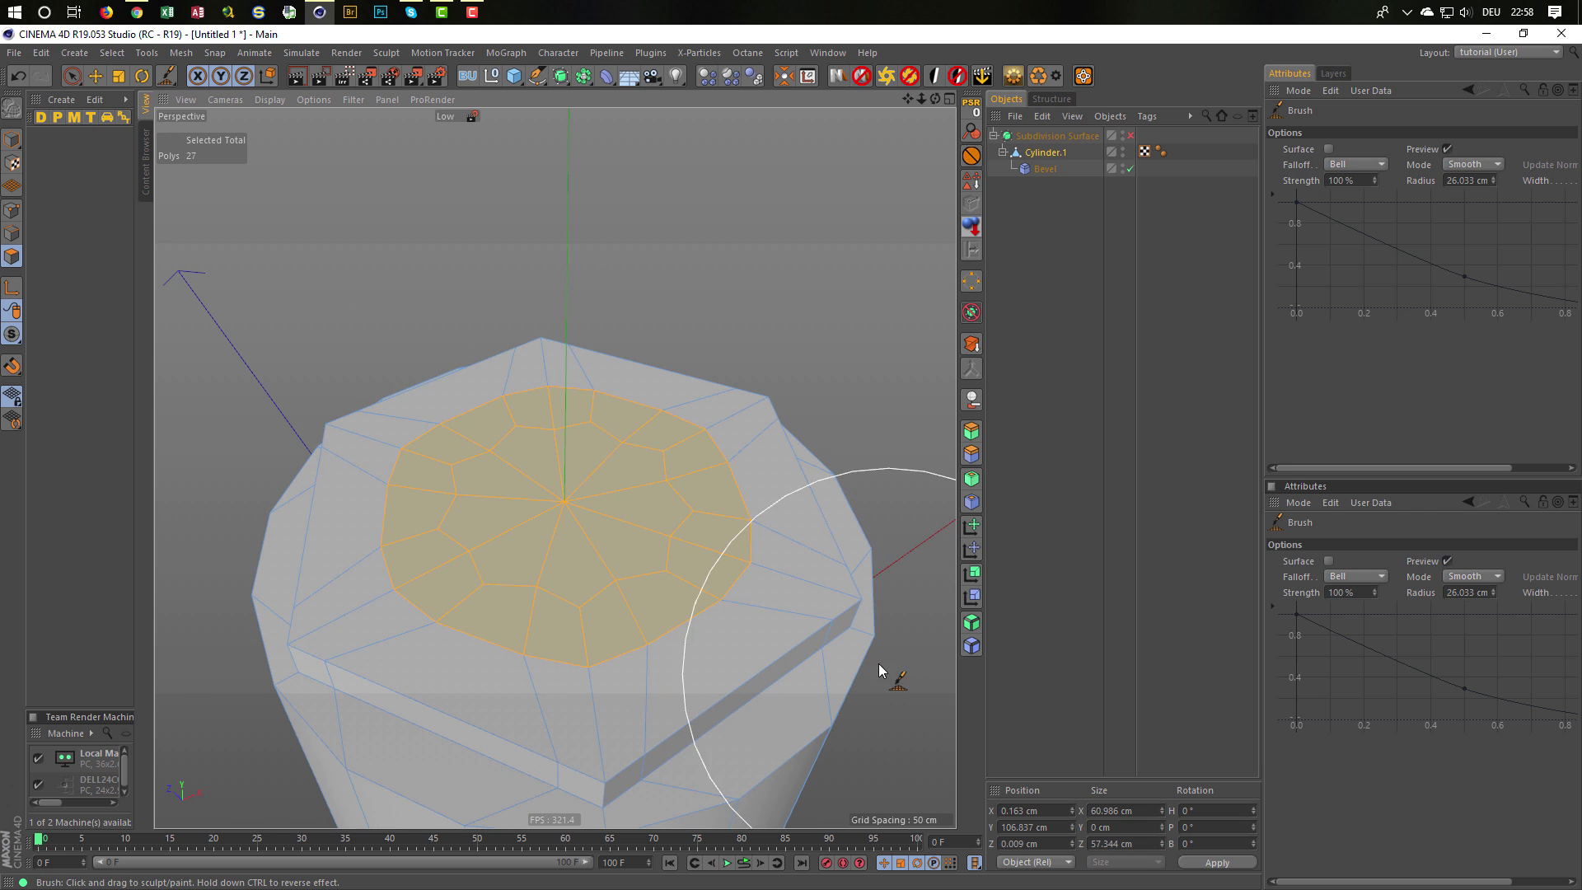
# Switch to Model mode and re-enable the Subdivision Surface on the cylinder.
pyautogui.click(12, 139)
pyautogui.scroll(-5, 630, 680)
pyautogui.keyDown('alt'); pyautogui.moveTo(528, 540); pyautogui.dragTo(685, 571); pyautogui.keyUp('alt')
pyautogui.click(1130, 135)
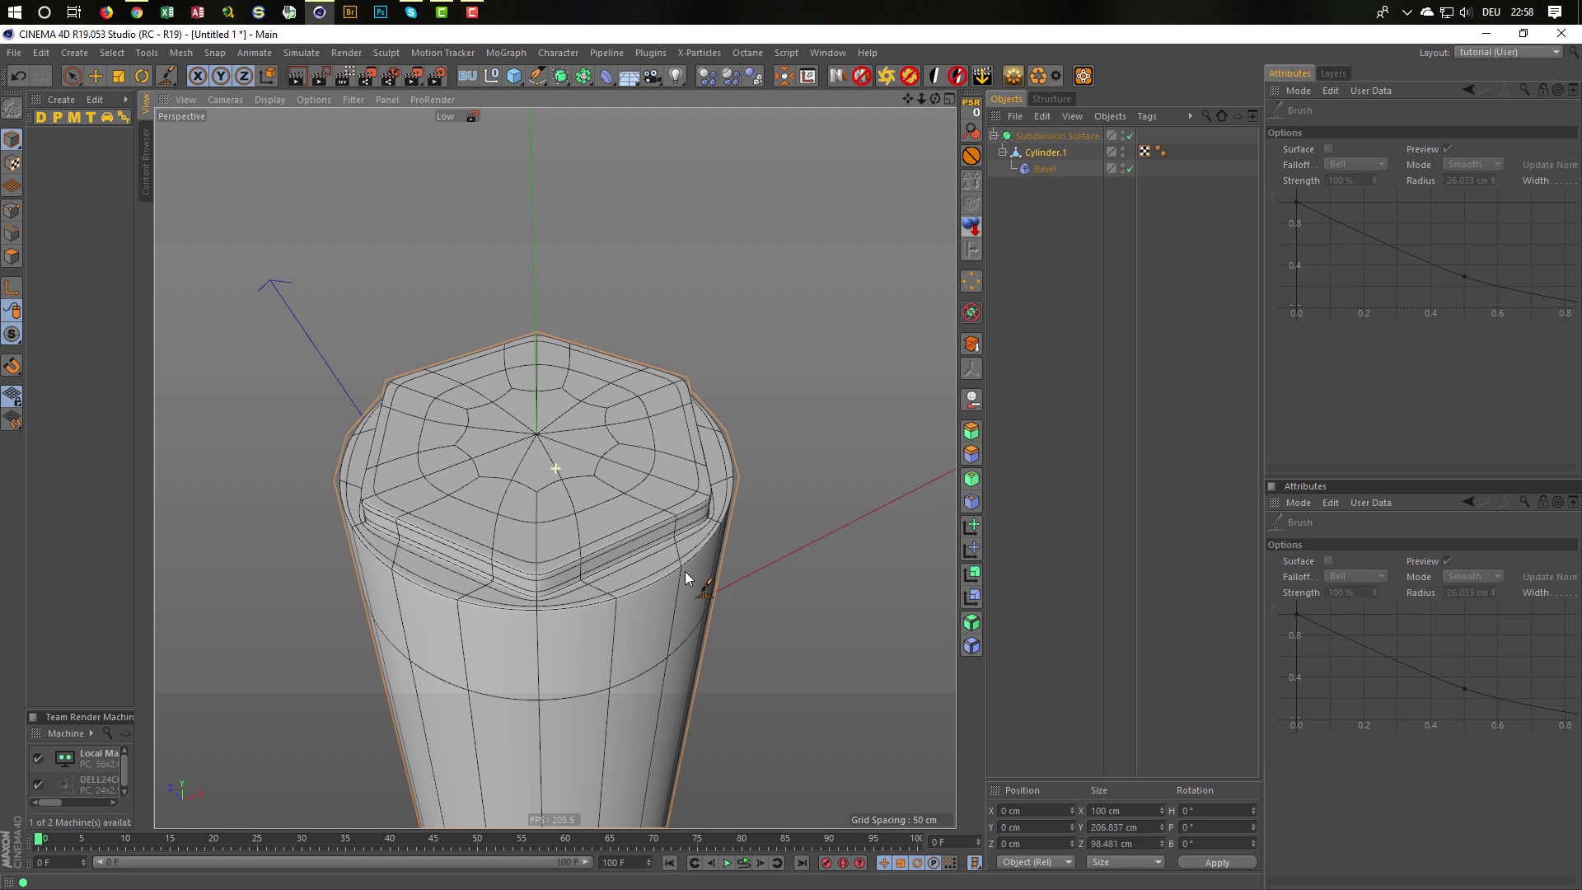
# Render the view and examine the subdivided cap's surface, bevelled edges and corners from several angles.
pyautogui.hotkey('ctrl', 'r')
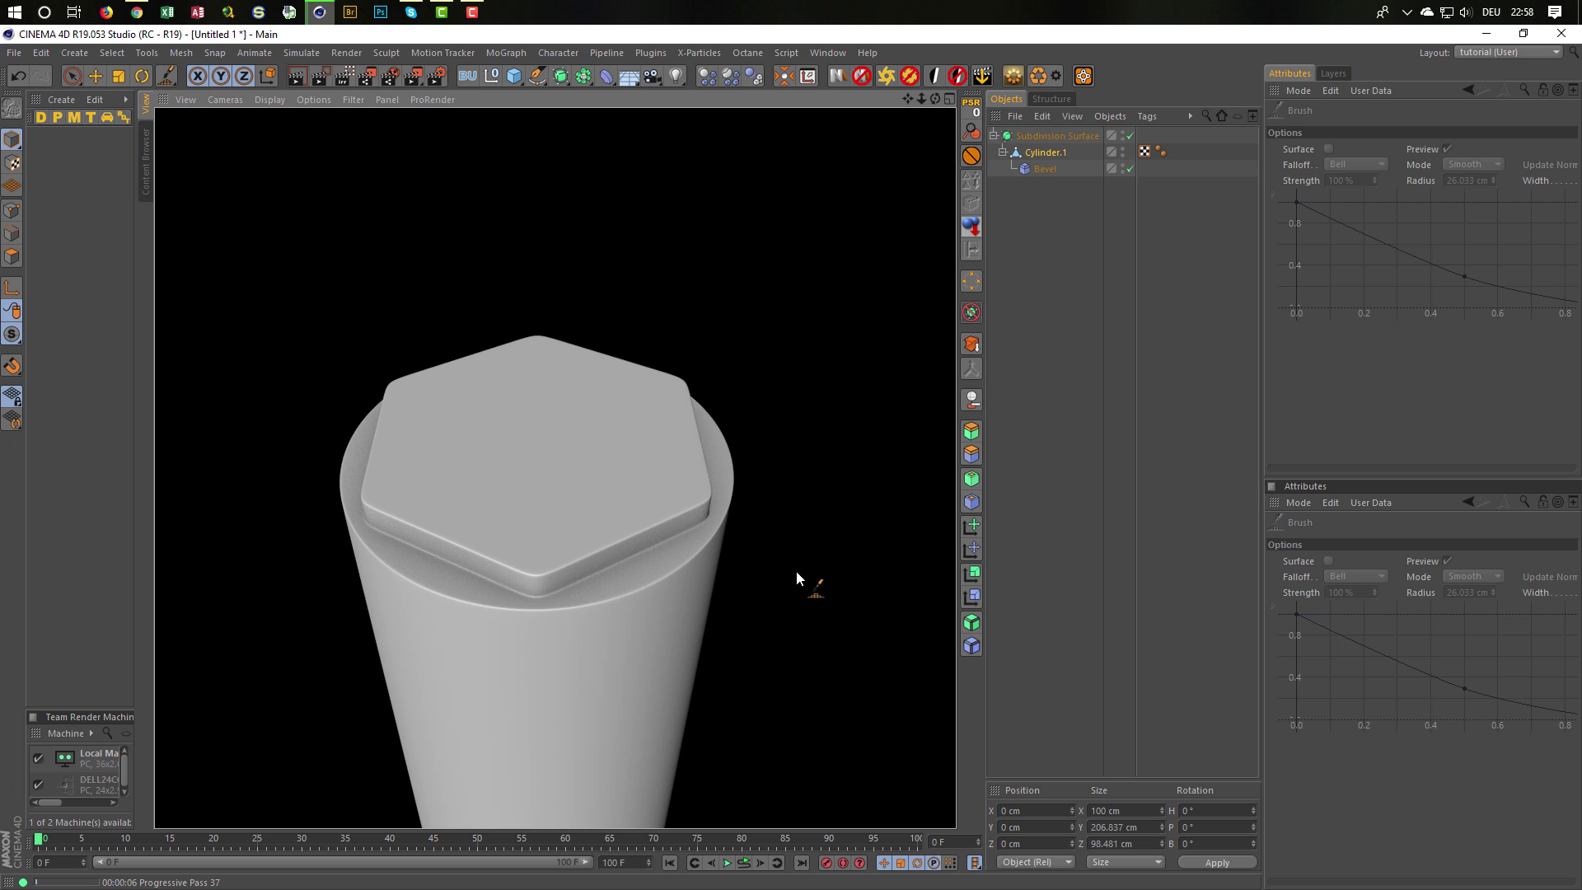
pyautogui.scroll(8, 669, 571)
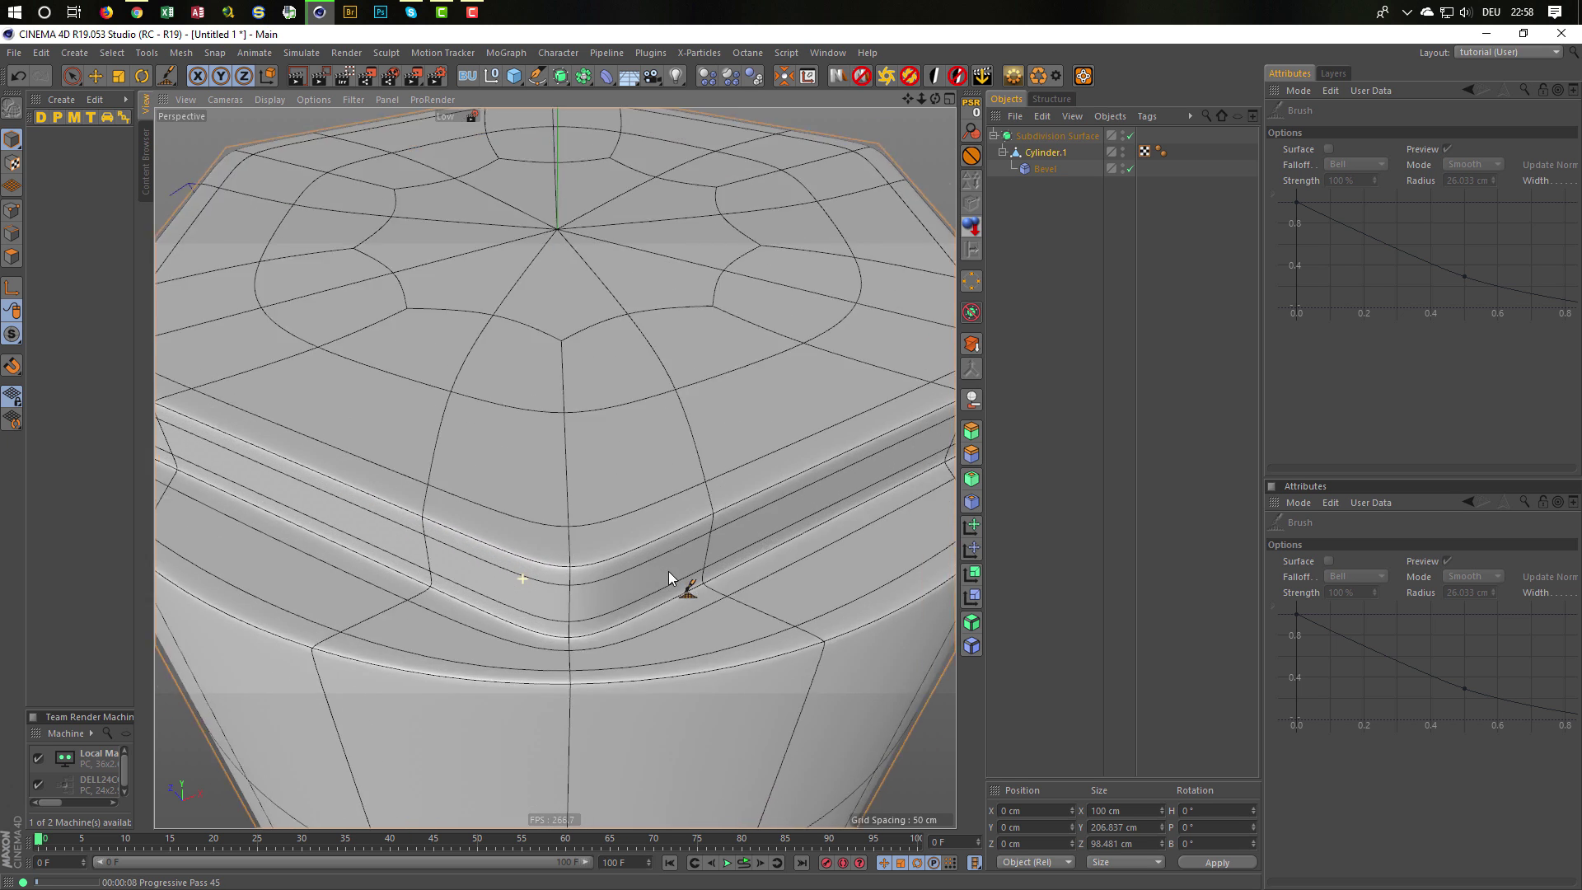
pyautogui.moveTo(692, 627)
pyautogui.keyDown('alt'); pyautogui.mouseDown()
pyautogui.moveTo(809, 692)
pyautogui.moveTo(687, 650)
pyautogui.mouseUp(); pyautogui.keyUp('alt')
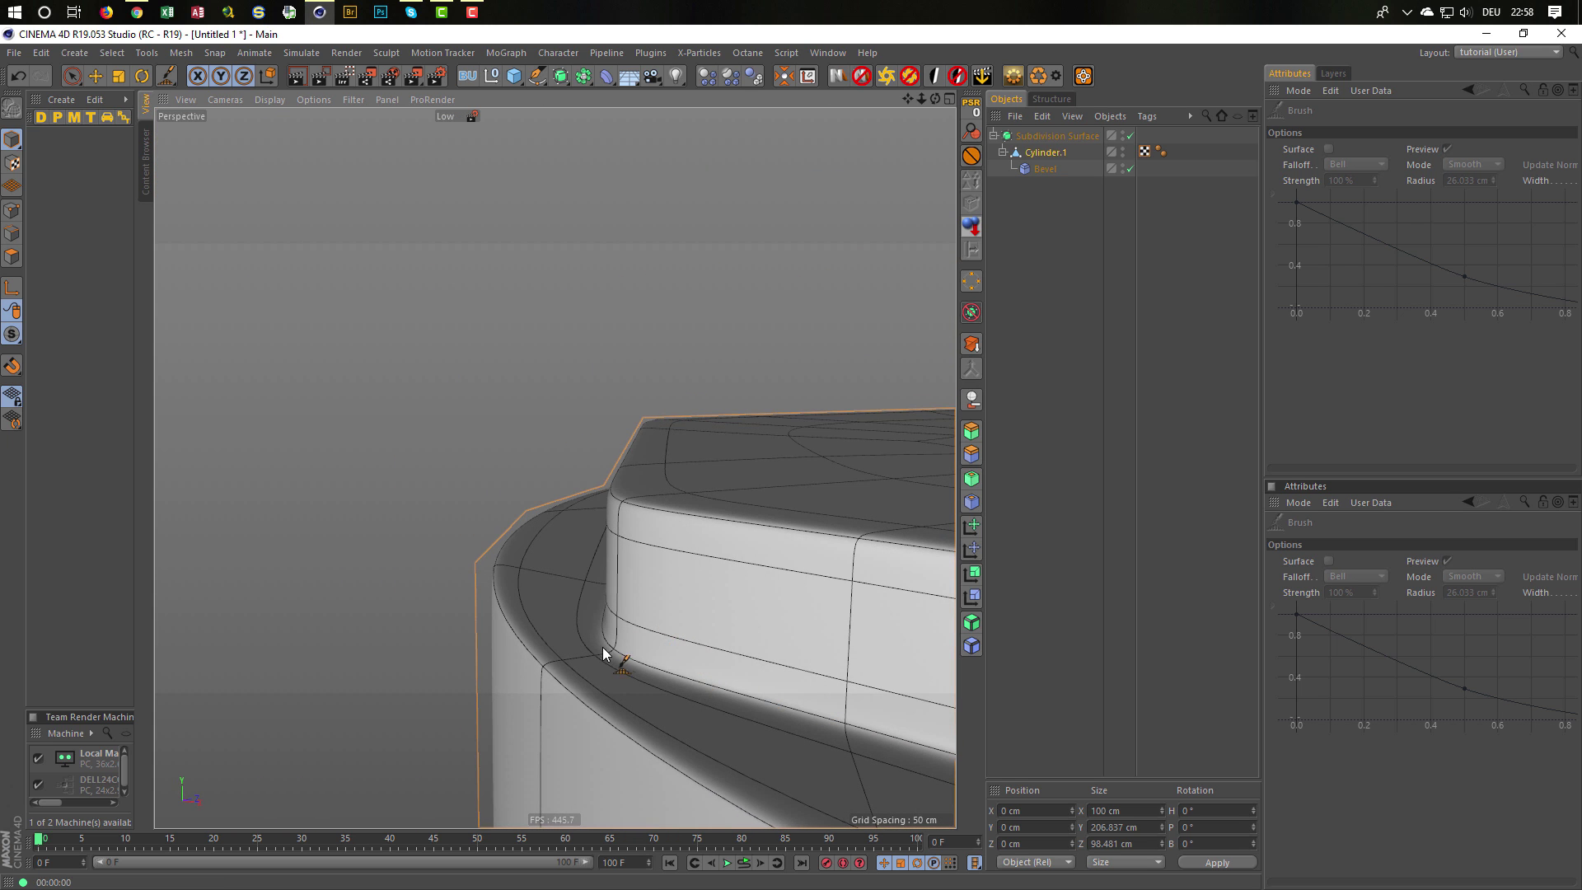
pyautogui.moveTo(650, 499)
pyautogui.keyDown('alt'); pyautogui.mouseDown()
pyautogui.moveTo(537, 610)
pyautogui.moveTo(752, 640)
pyautogui.moveTo(706, 593)
pyautogui.moveTo(473, 655)
pyautogui.moveTo(530, 535)
pyautogui.moveTo(525, 473)
pyautogui.moveTo(419, 453)
pyautogui.moveTo(527, 527)
pyautogui.moveTo(636, 490)
pyautogui.mouseUp(); pyautogui.keyUp('alt')
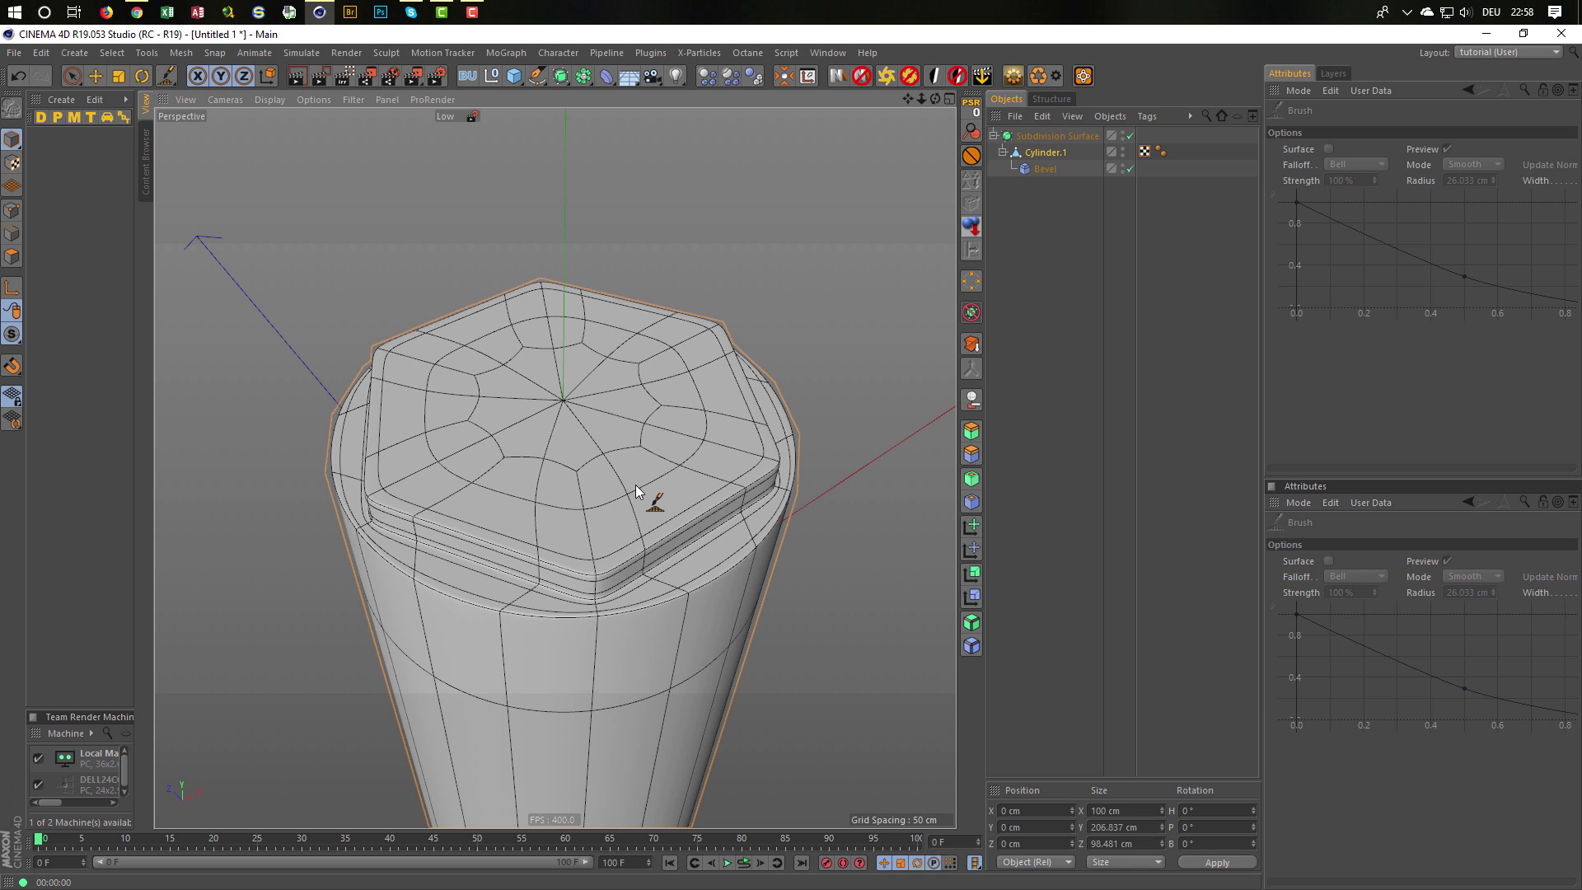
pyautogui.keyDown('alt'); pyautogui.moveTo(635, 484); pyautogui.dragTo(674, 527); pyautogui.keyUp('alt')
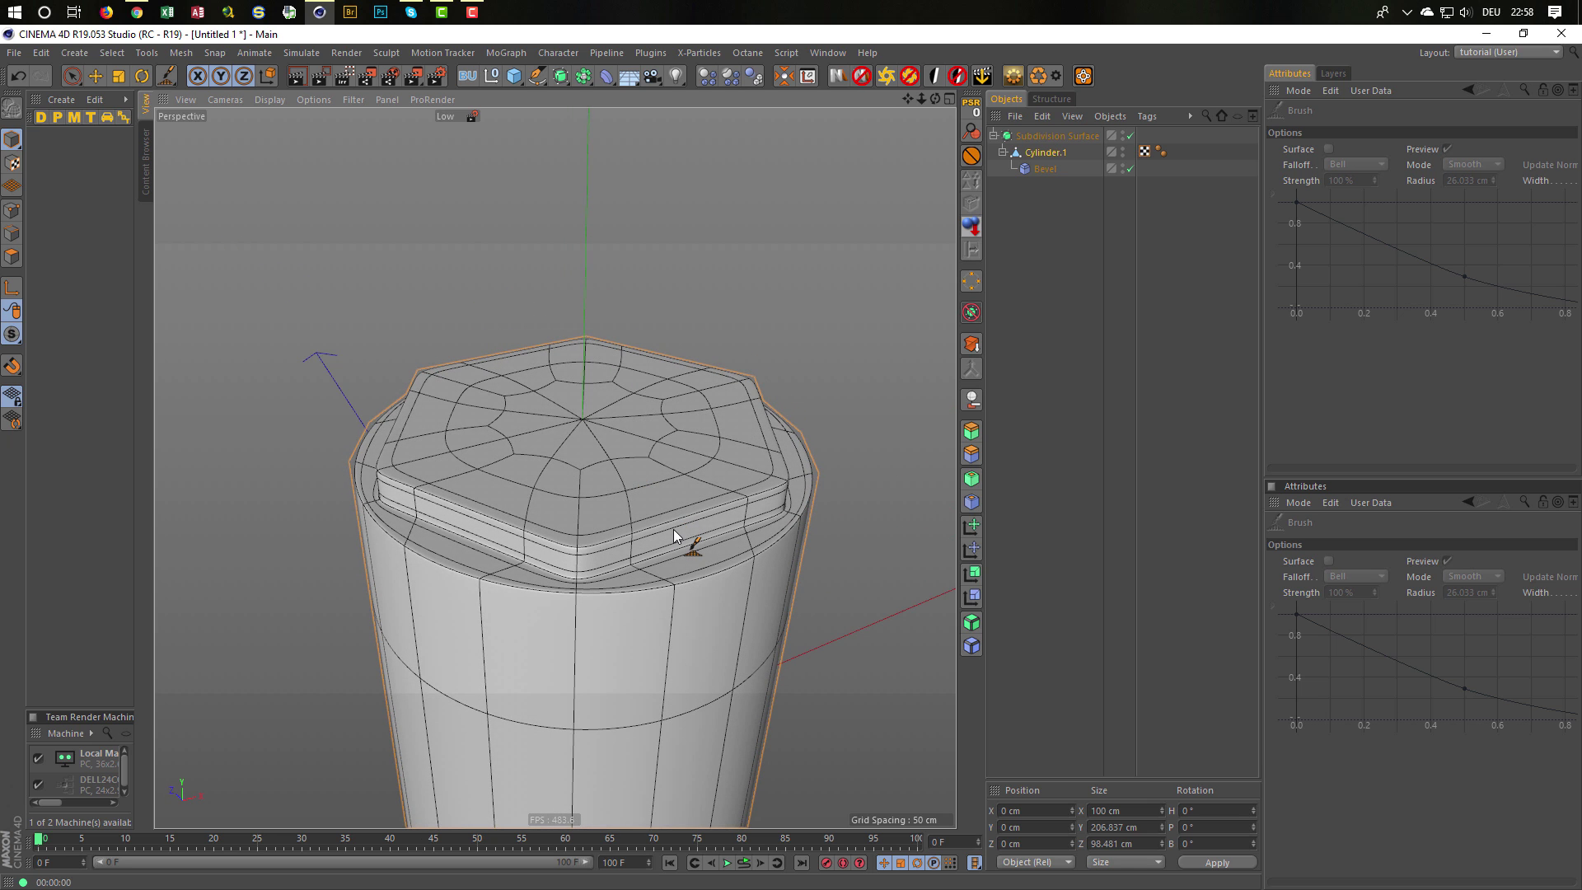
pyautogui.keyDown('alt'); pyautogui.moveTo(673, 528); pyautogui.dragTo(626, 577); pyautogui.keyUp('alt')
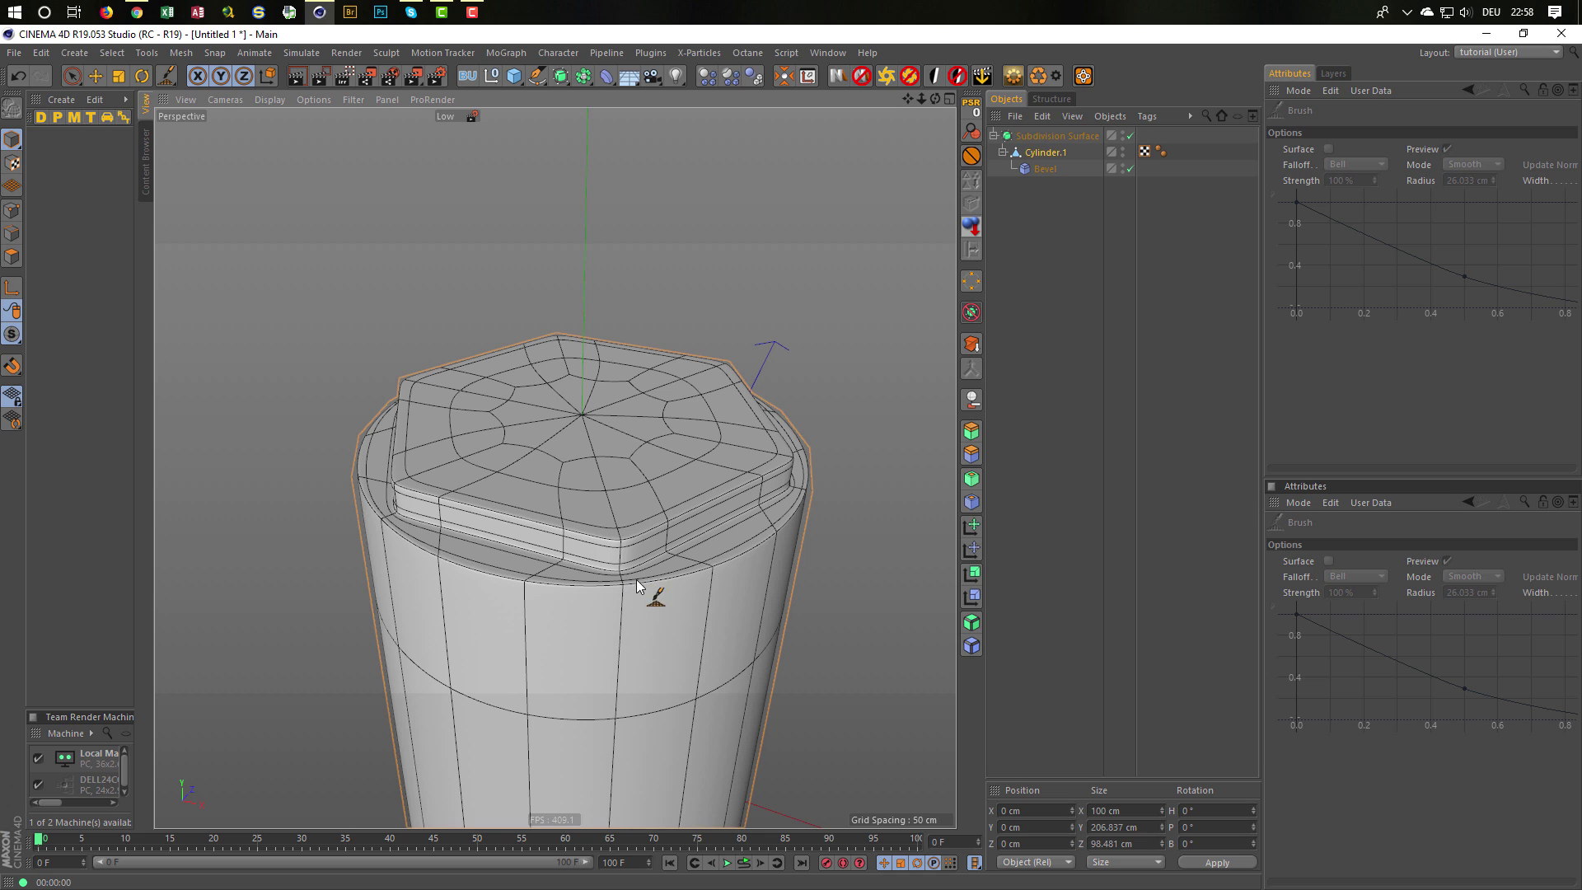